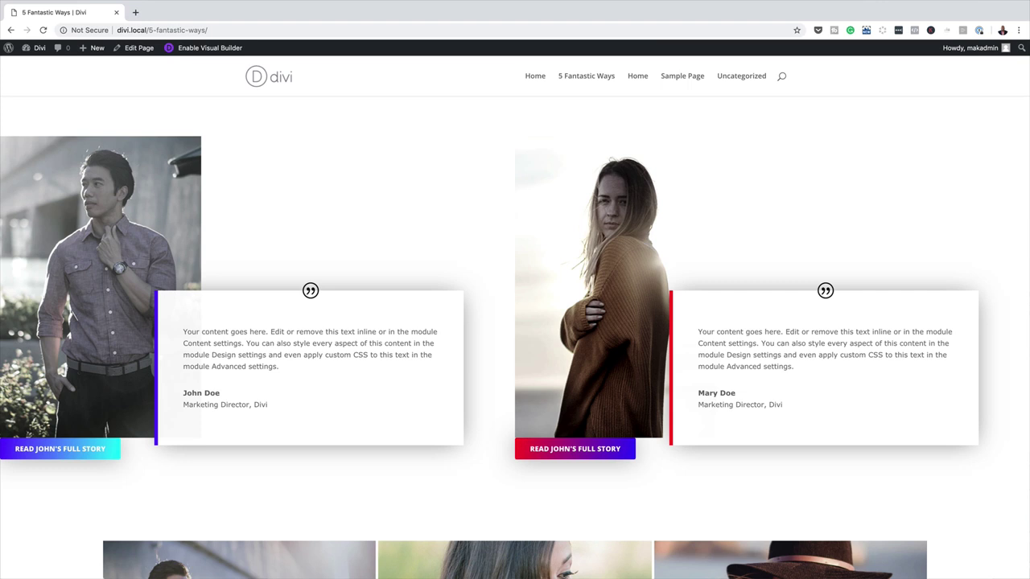
Look through the finished testimonial layouts on the published 5 Fantastic Ways page.
{"action": "scroll", "coordinate": [515, 322], "scroll_direction": "down", "scroll_amount": 3}
{"action": "scroll", "coordinate": [515, 322], "scroll_direction": "down", "scroll_amount": 8}
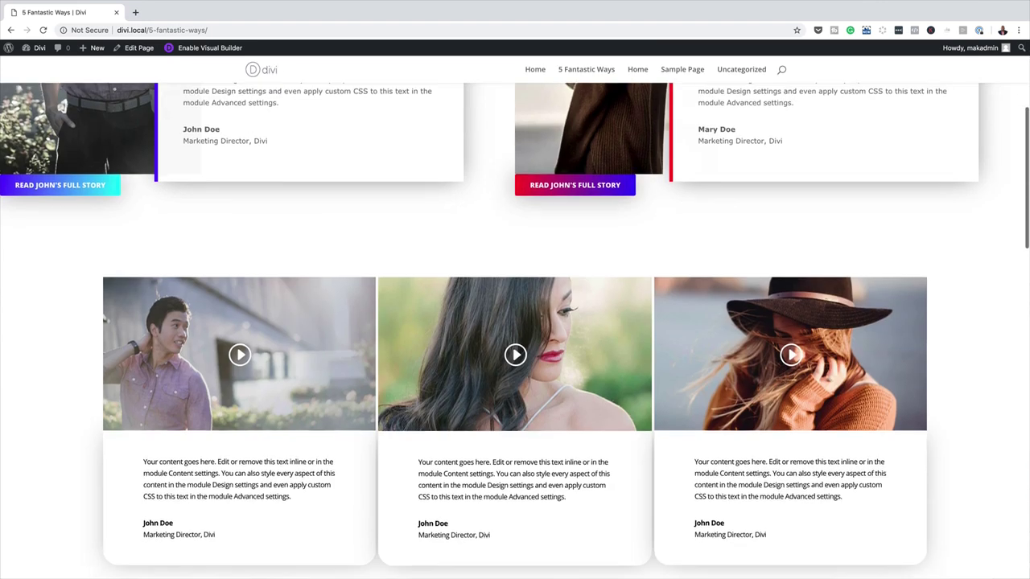
{"action": "scroll", "coordinate": [344, 284], "scroll_direction": "down", "scroll_amount": 5}
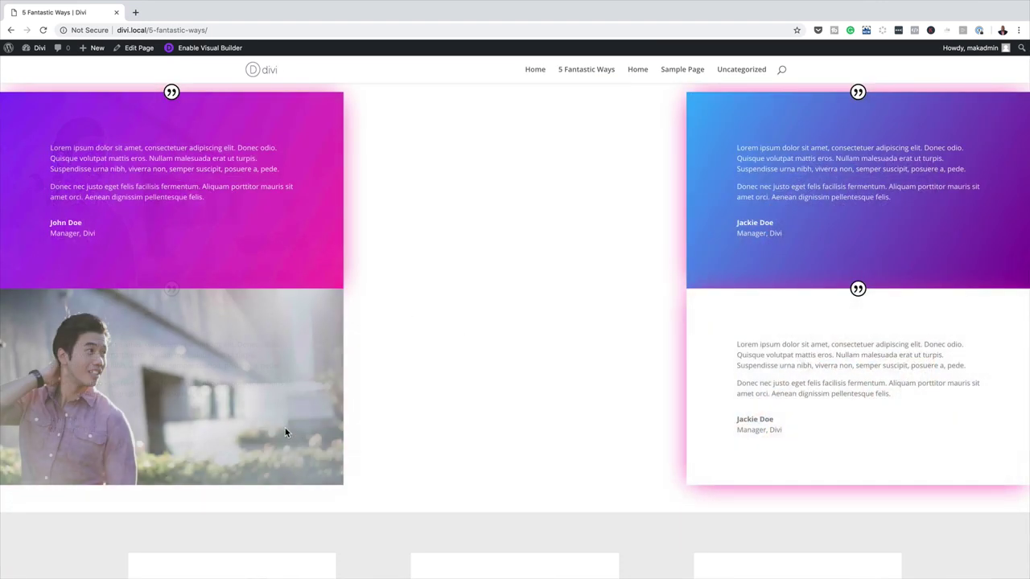
{"action": "scroll", "coordinate": [771, 467], "scroll_direction": "down", "scroll_amount": 4}
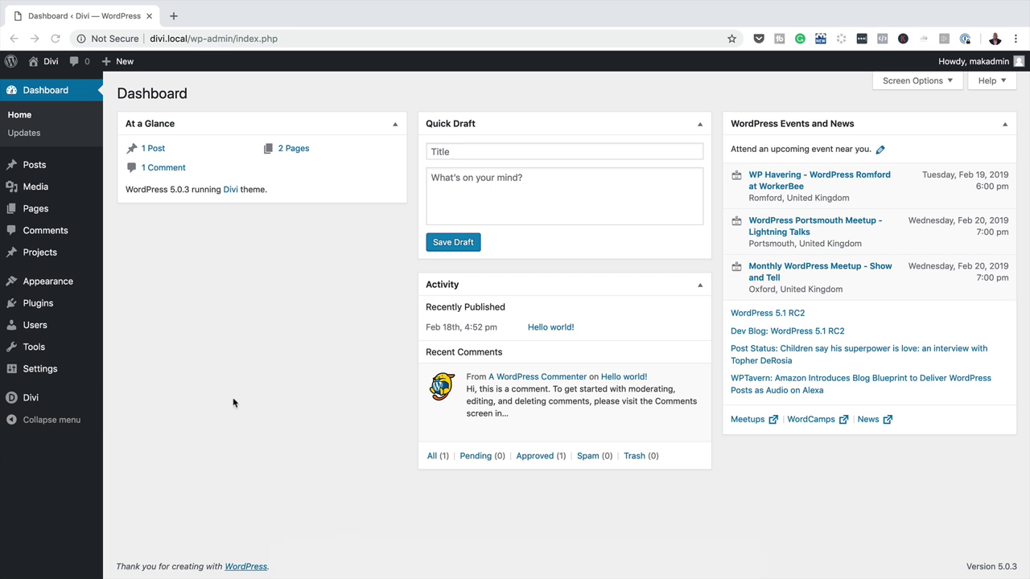
Create a new page titled "5 Fantastic Ways" and open it in the Divi Builder.
{"action": "mouse_move", "coordinate": [69, 211]}
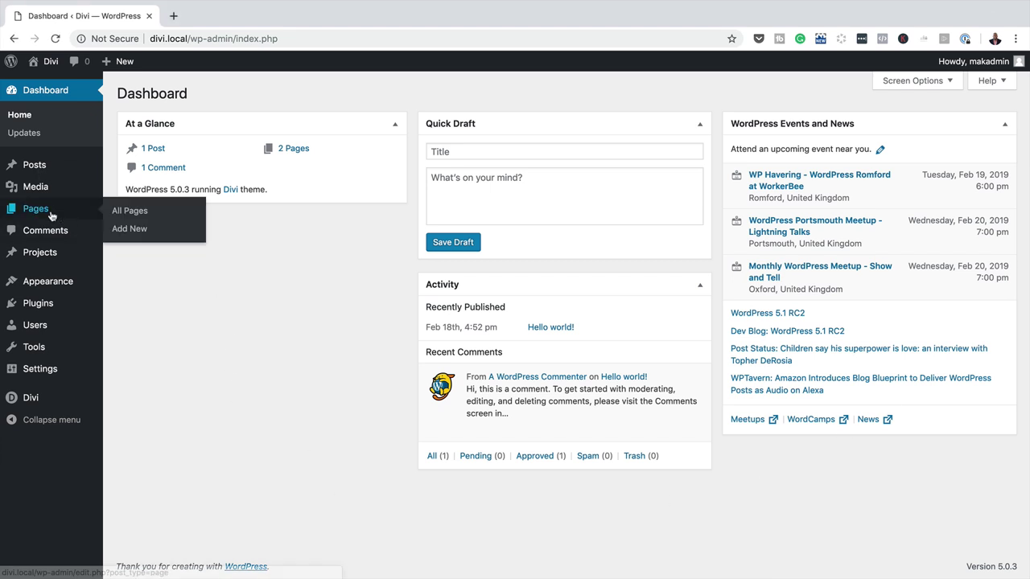
{"action": "left_click", "coordinate": [126, 231]}
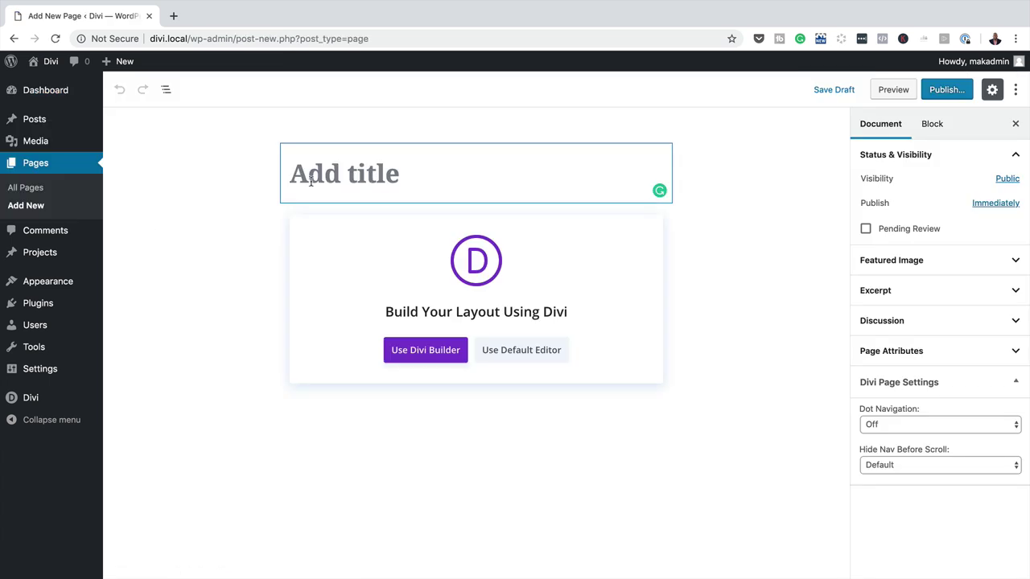
{"action": "type", "text": "5 Fantastic Ways"}
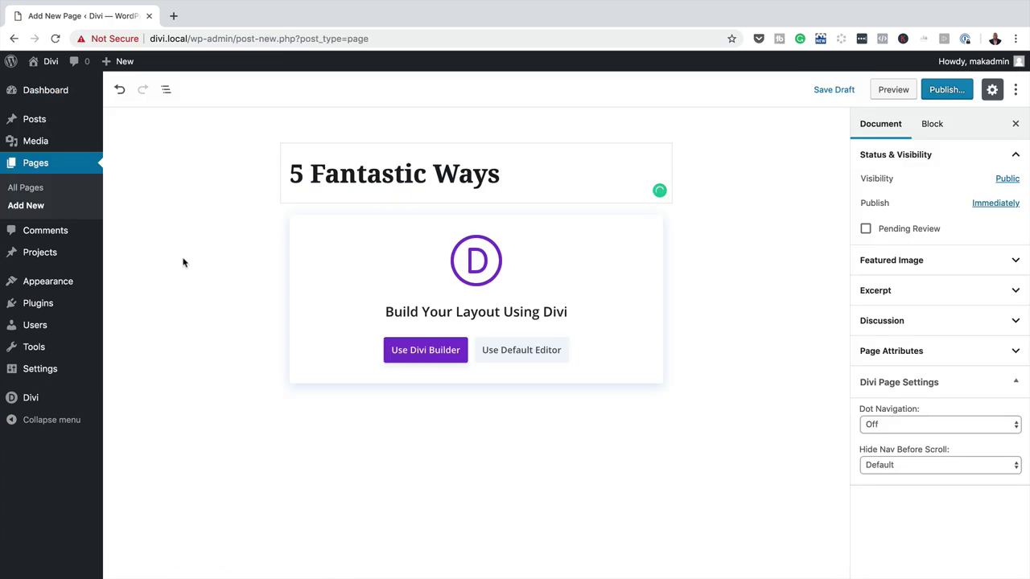
{"action": "left_click", "coordinate": [399, 352]}
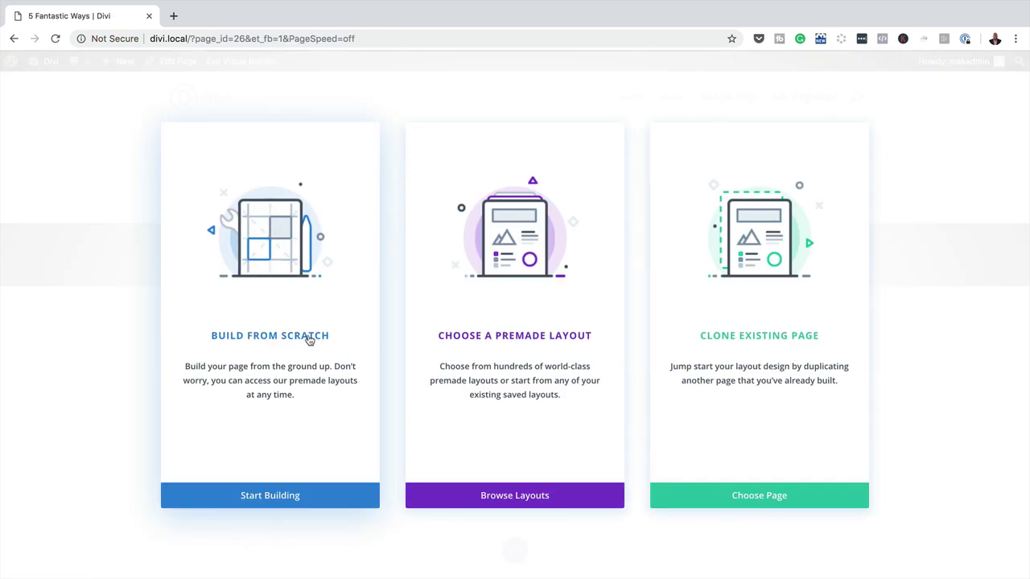
Build the page from scratch, starting with a row of four equal columns and no module yet.
{"action": "left_click", "coordinate": [309, 341]}
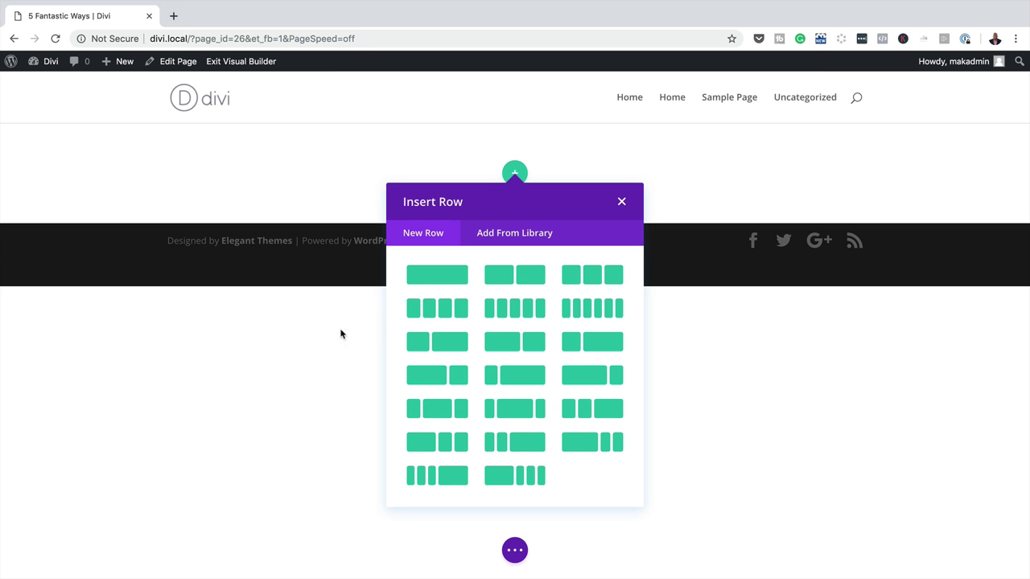
{"action": "left_click", "coordinate": [444, 315]}
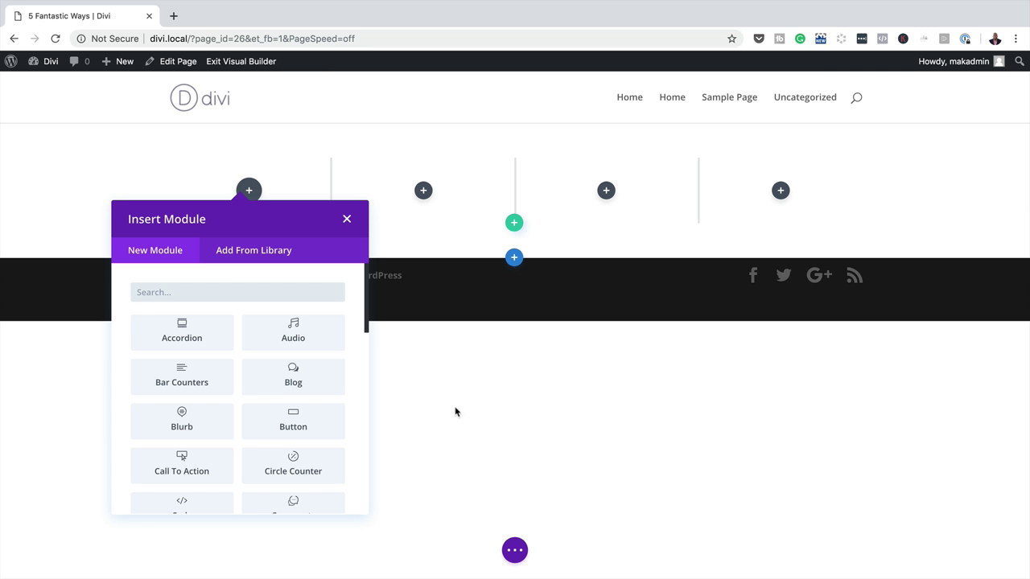
{"action": "left_click", "coordinate": [346, 219]}
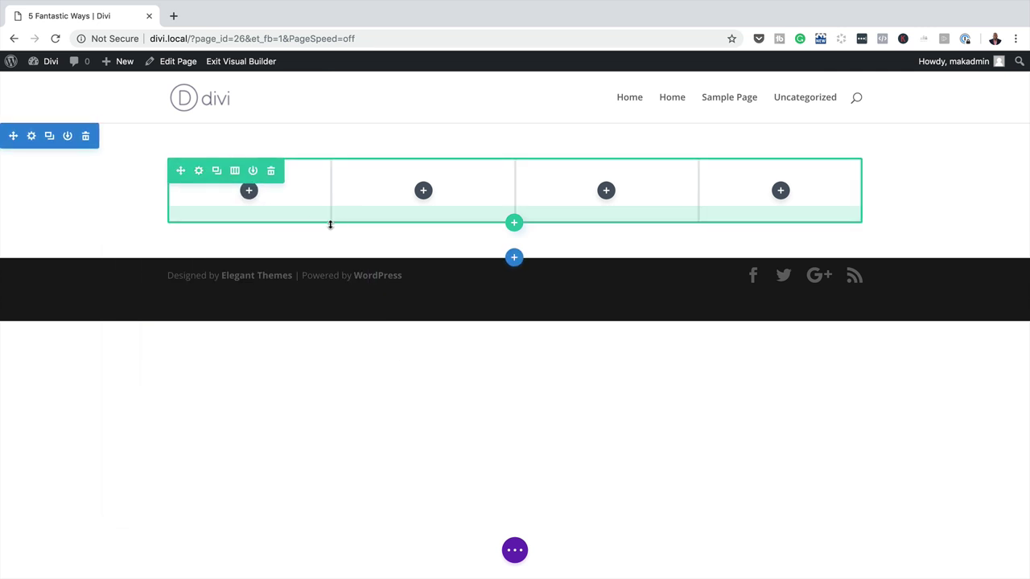
Make the four-column row fullwidth with a custom gutter width of 1 and save the row settings.
{"action": "left_click", "coordinate": [199, 171]}
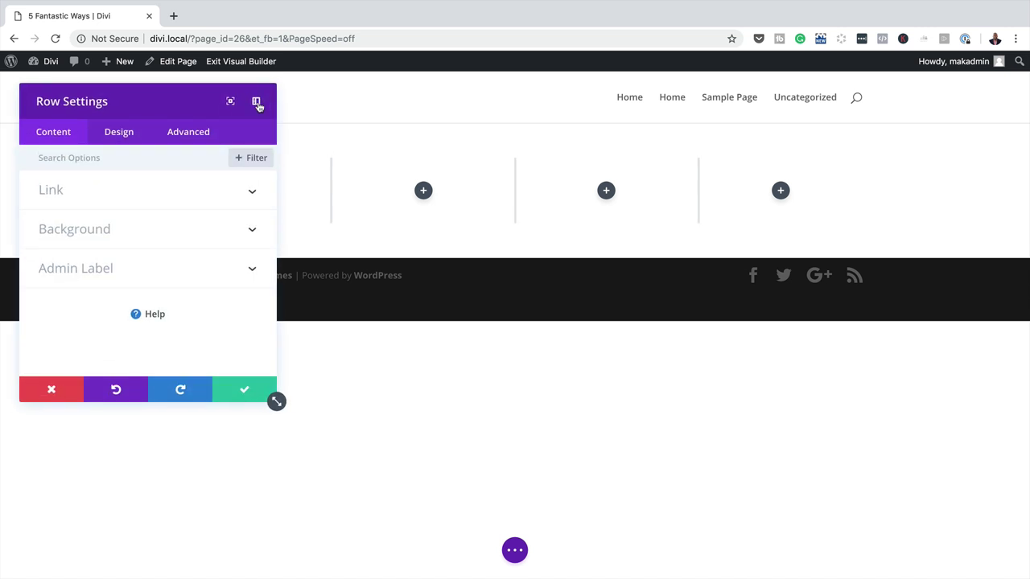
{"action": "left_click", "coordinate": [256, 103]}
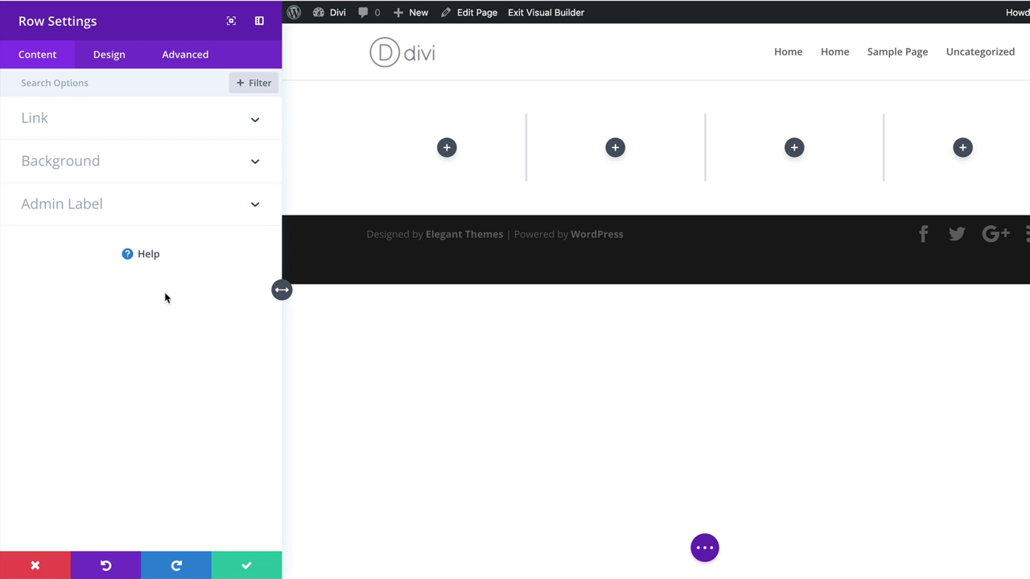
{"action": "left_click", "coordinate": [108, 53]}
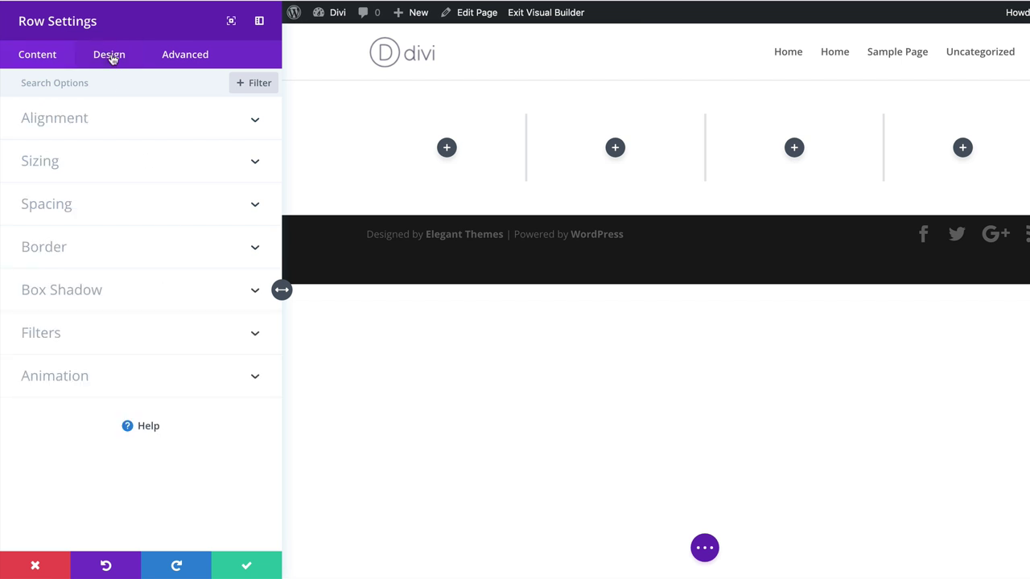
{"action": "left_click", "coordinate": [69, 162]}
{"action": "left_click", "coordinate": [59, 141]}
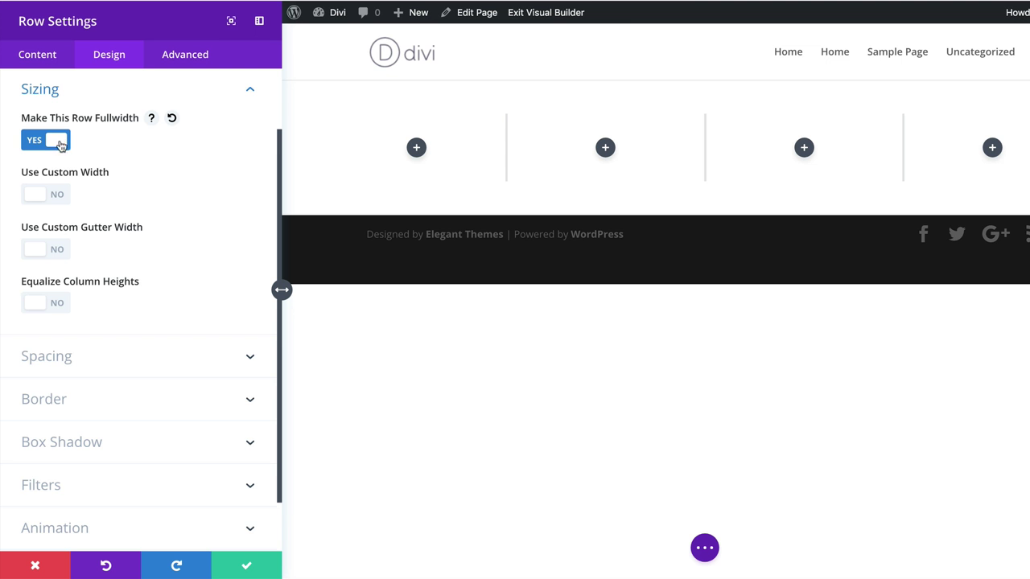
{"action": "left_click", "coordinate": [59, 251]}
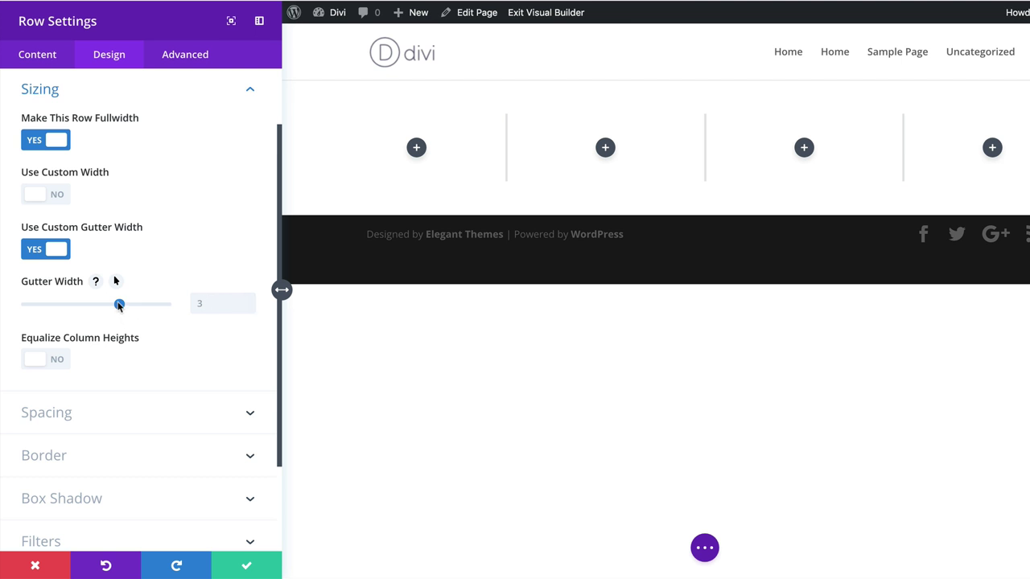
{"action": "left_click_drag", "start_coordinate": [118, 307], "coordinate": [23, 310]}
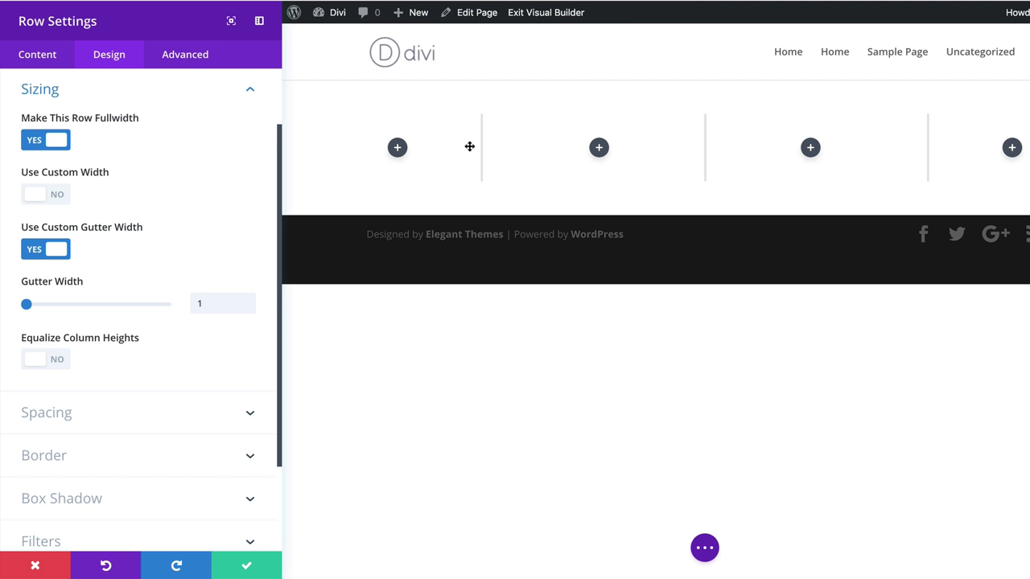
{"action": "left_click", "coordinate": [246, 565]}
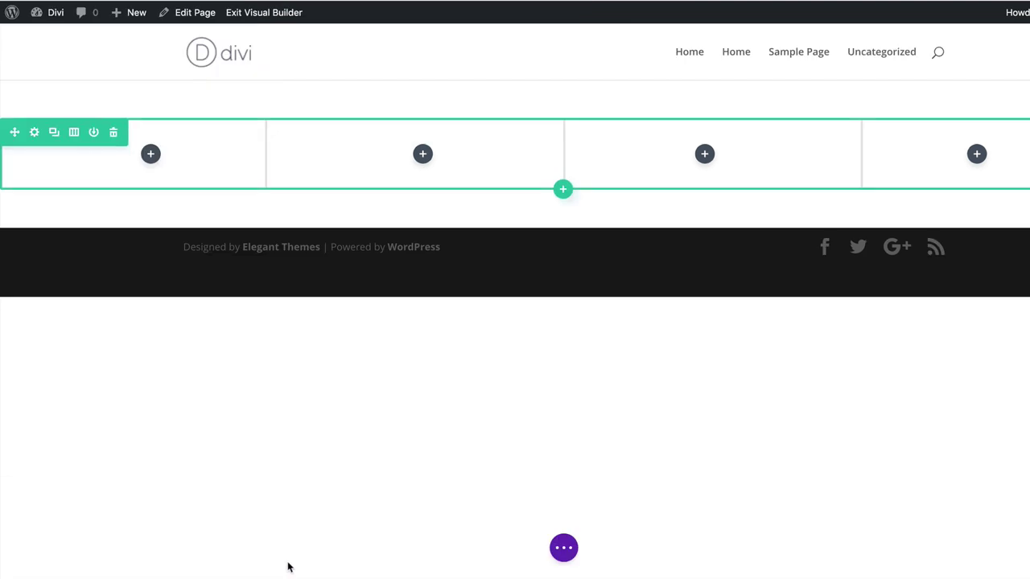
Add an Image module to the row's first column using fasion-15.jpg from the media library.
{"action": "left_click", "coordinate": [150, 155]}
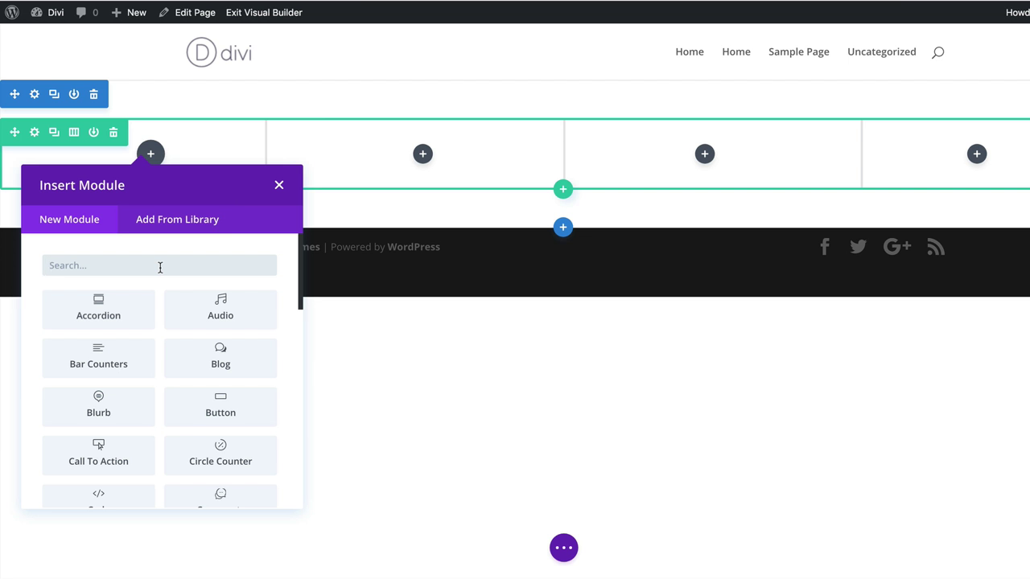
{"action": "type", "text": "ima"}
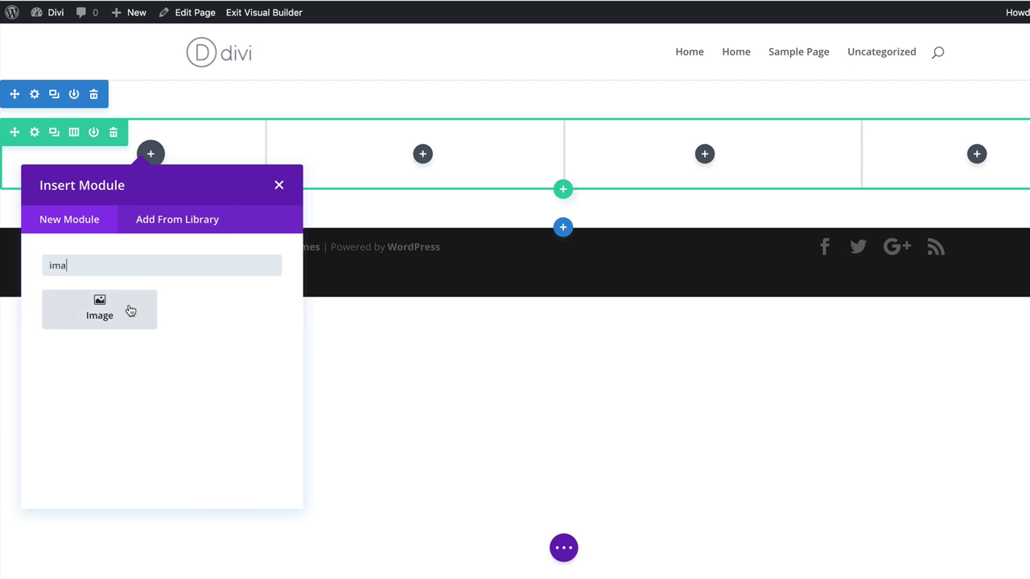
{"action": "left_click", "coordinate": [130, 311]}
{"action": "left_click", "coordinate": [158, 233]}
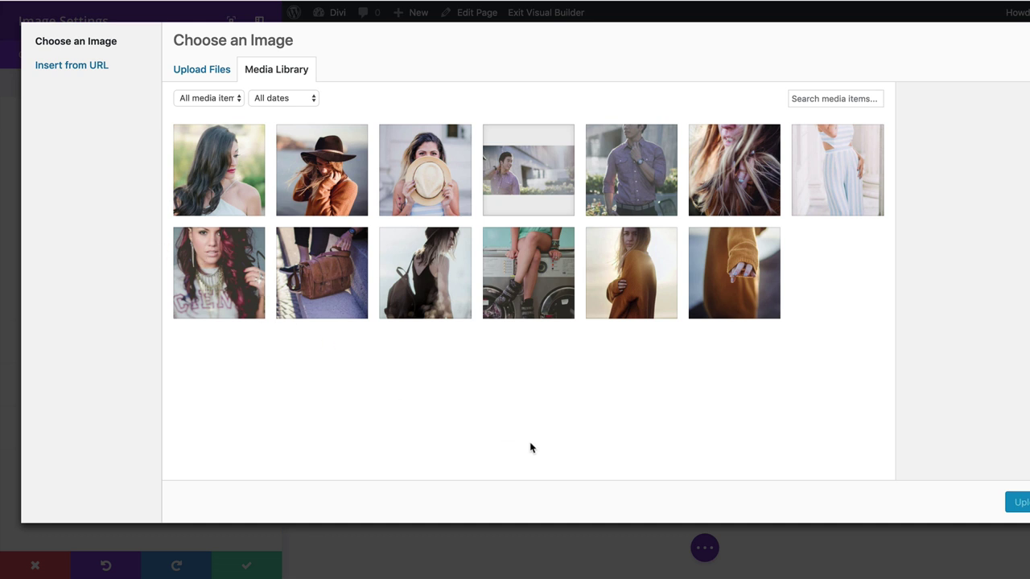
{"action": "left_click", "coordinate": [635, 175]}
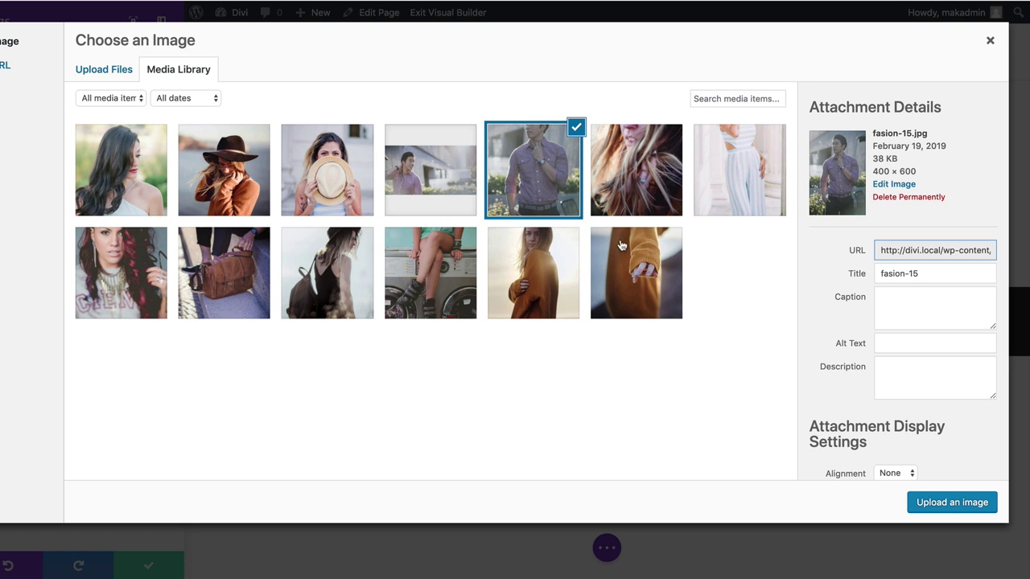
{"action": "left_click", "coordinate": [968, 504]}
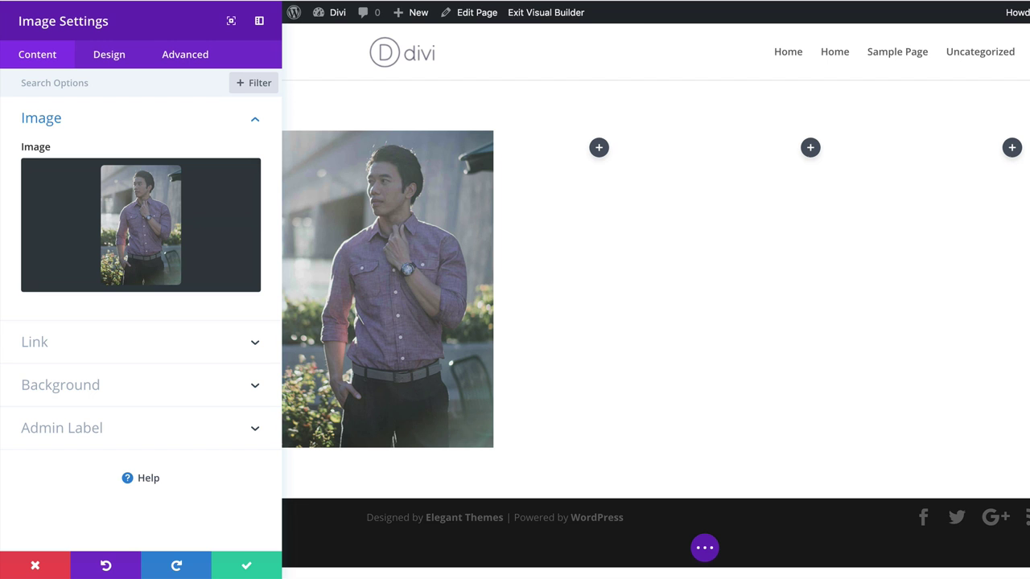
Set the image's filters to 40% saturation and 126% contrast, and save the image settings.
{"action": "left_click", "coordinate": [115, 59]}
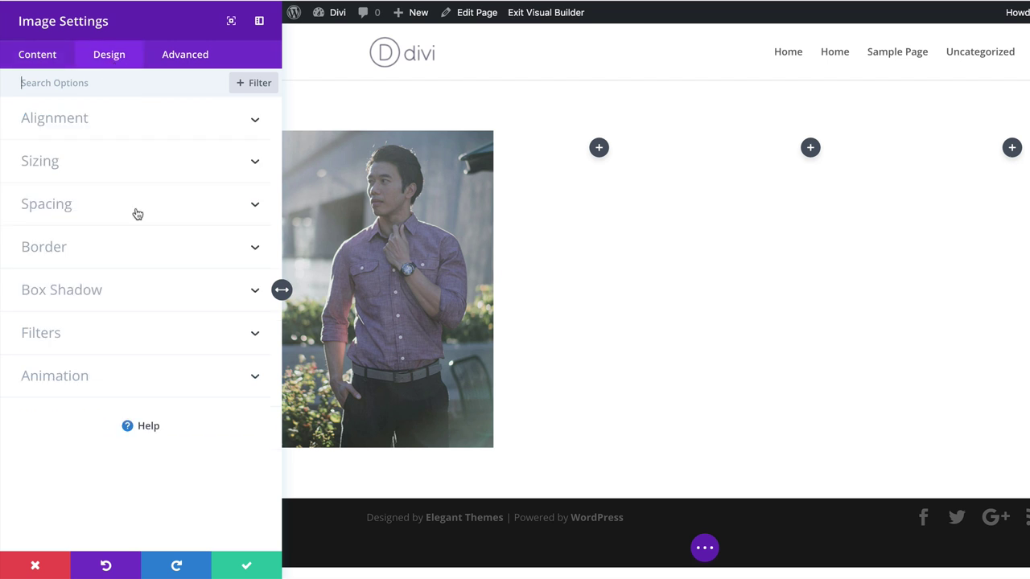
{"action": "left_click", "coordinate": [110, 341]}
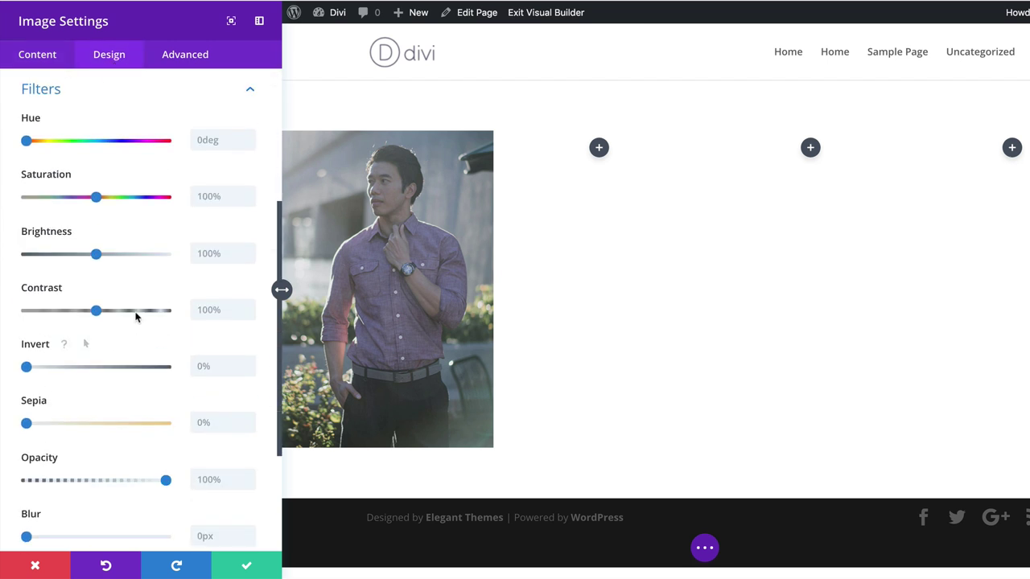
{"action": "left_click", "coordinate": [194, 196]}
{"action": "type", "text": "40"}
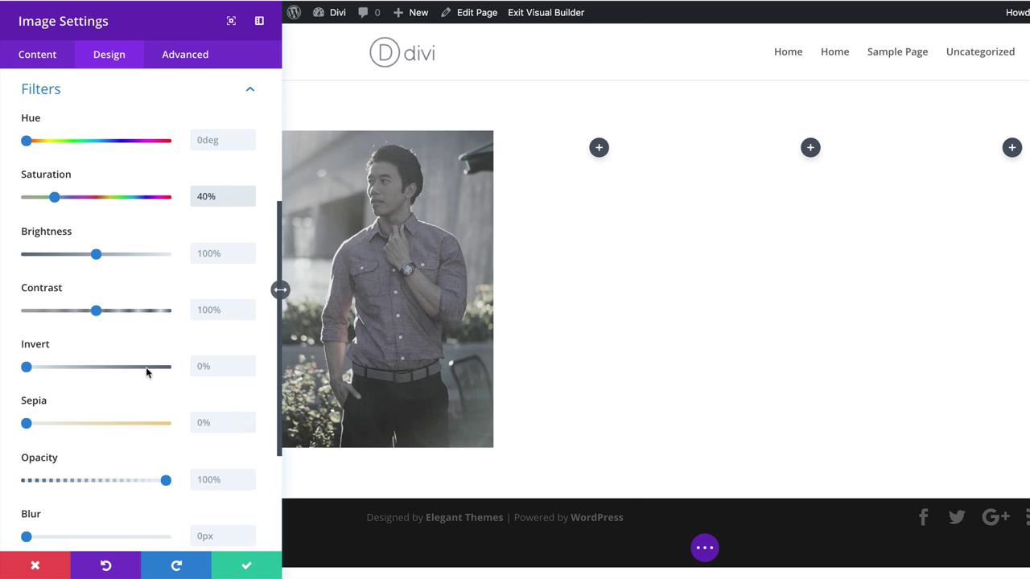
{"action": "left_click", "coordinate": [195, 309]}
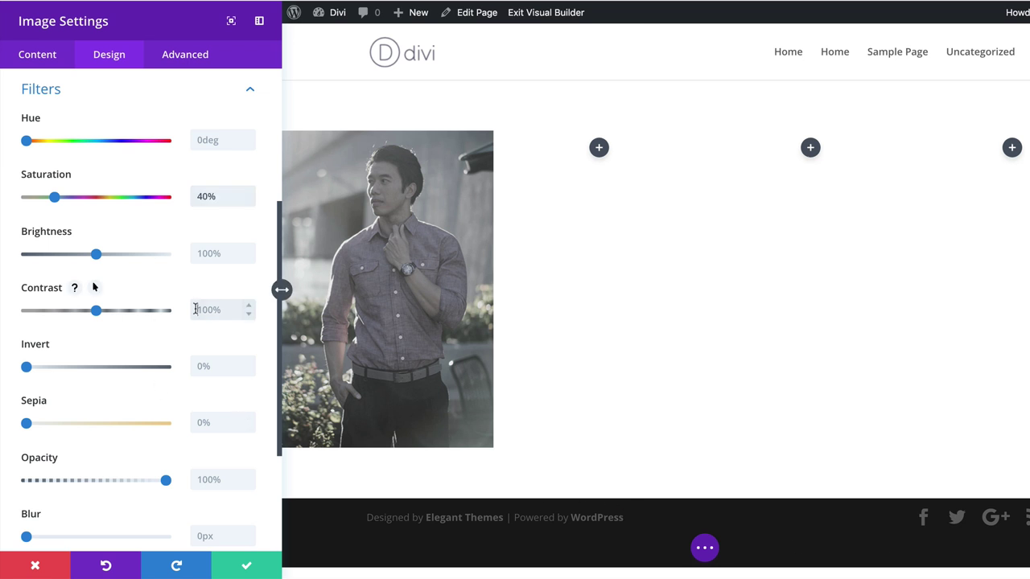
{"action": "type", "text": "126"}
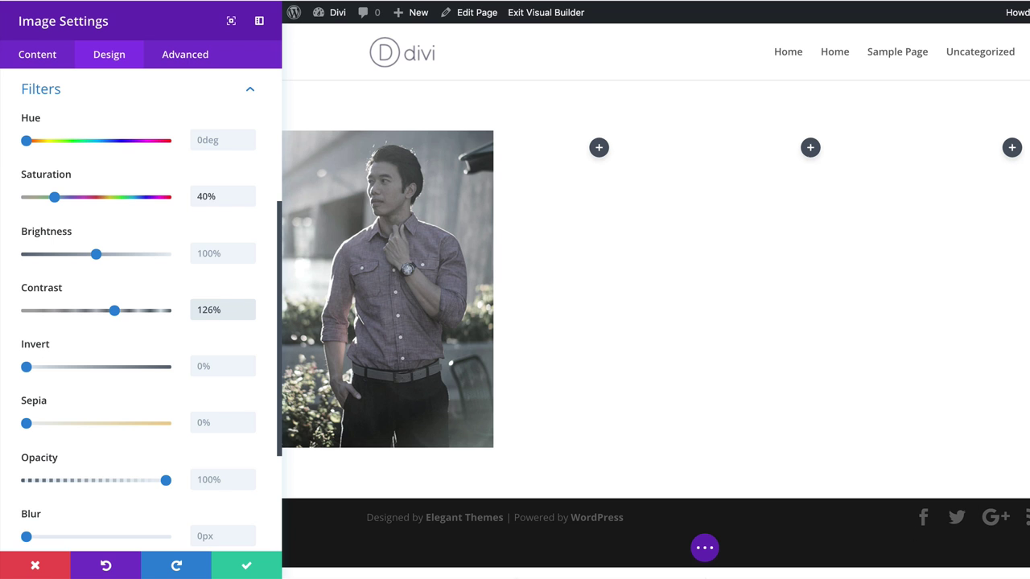
{"action": "left_click", "coordinate": [246, 563]}
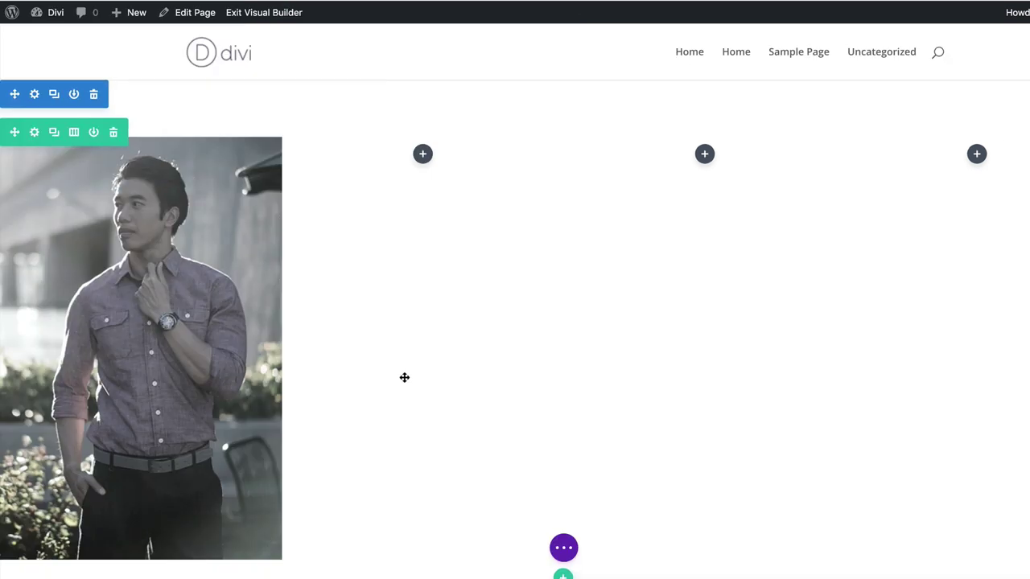
Add a Button module below the image with the text "Read …'s full story", filling in the pictured man's first name.
{"action": "scroll", "coordinate": [411, 387], "scroll_direction": "down", "scroll_amount": 3}
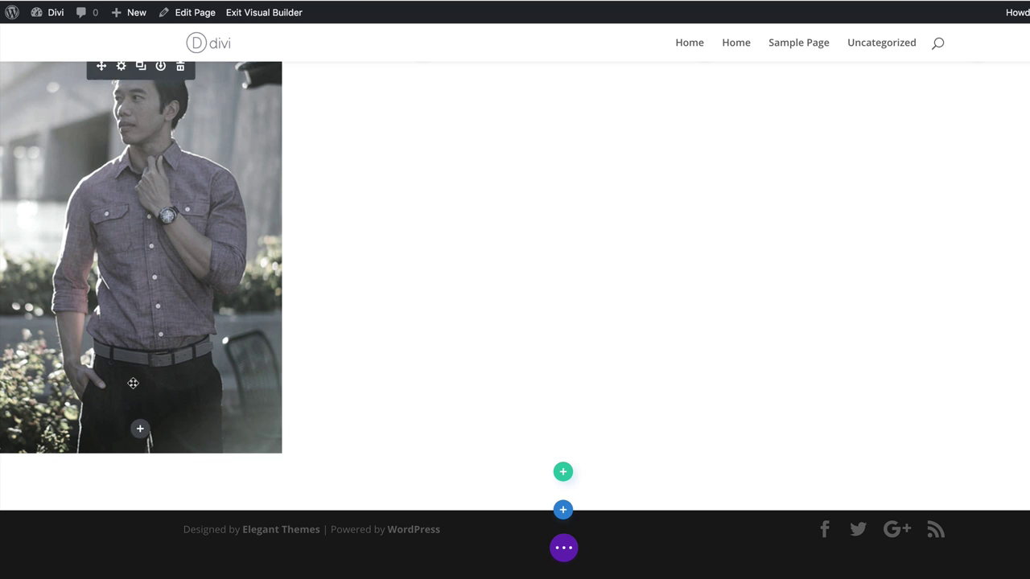
{"action": "left_click", "coordinate": [141, 433]}
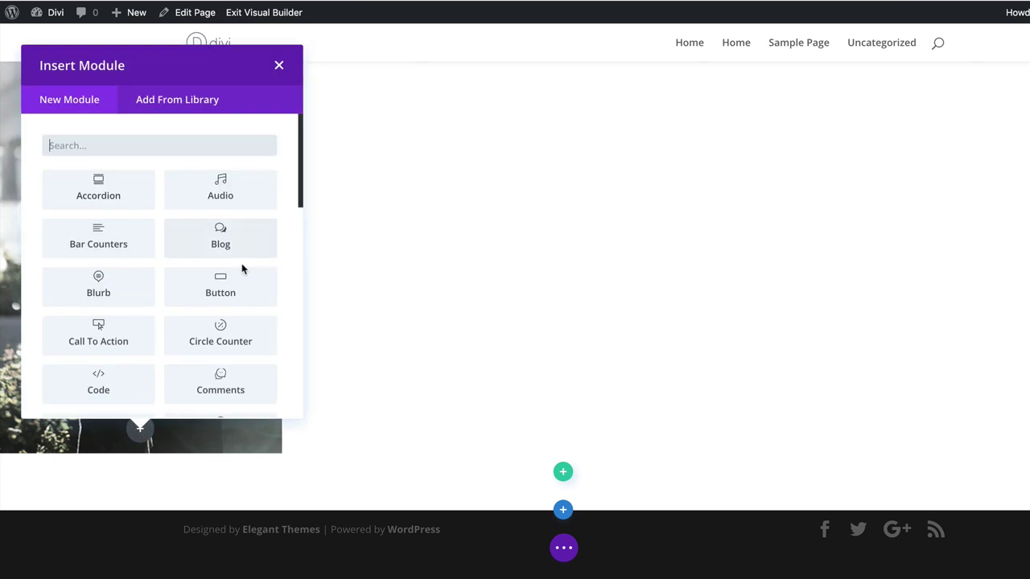
{"action": "left_click", "coordinate": [239, 288]}
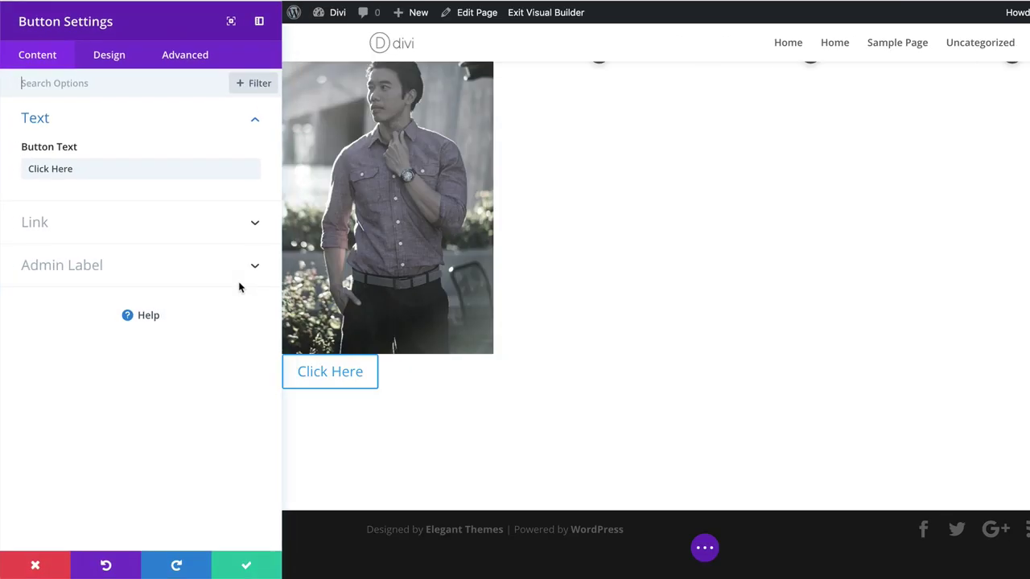
{"action": "double_click", "coordinate": [94, 168]}
{"action": "triple_click", "coordinate": [93, 167]}
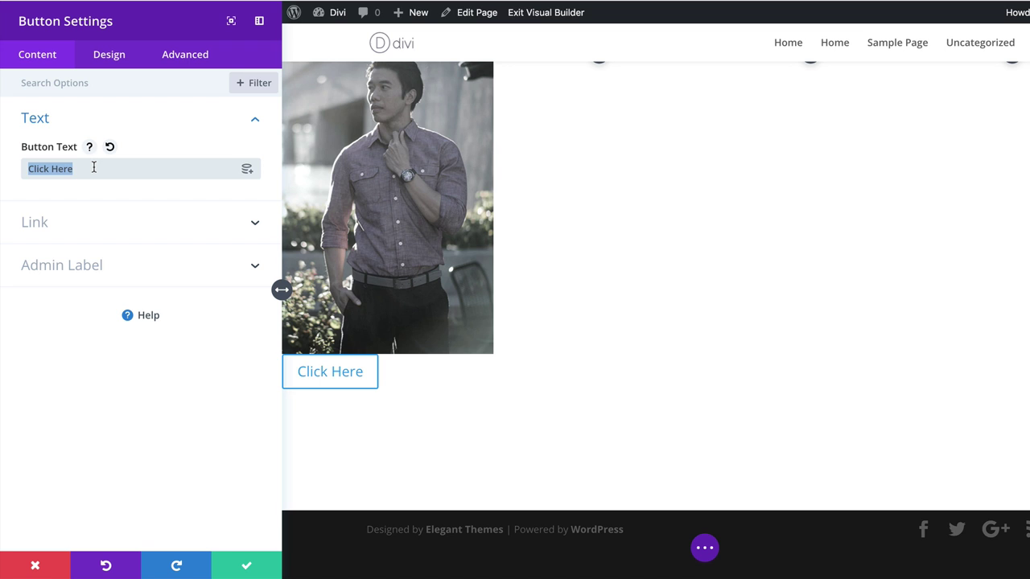
{"action": "type", "text": "Read John's full story"}
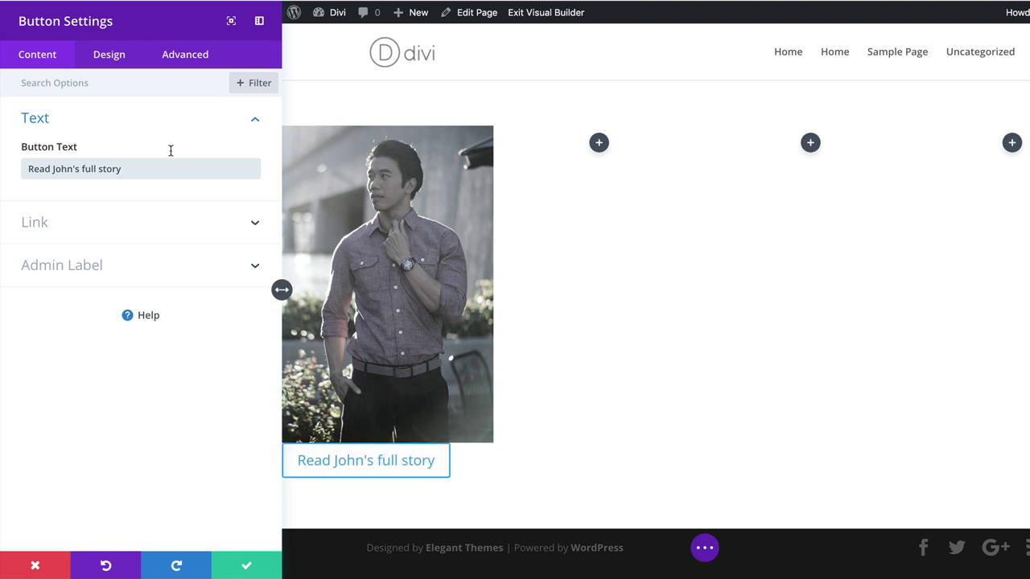
Enable custom styles for the button in its design settings.
{"action": "left_click", "coordinate": [111, 61]}
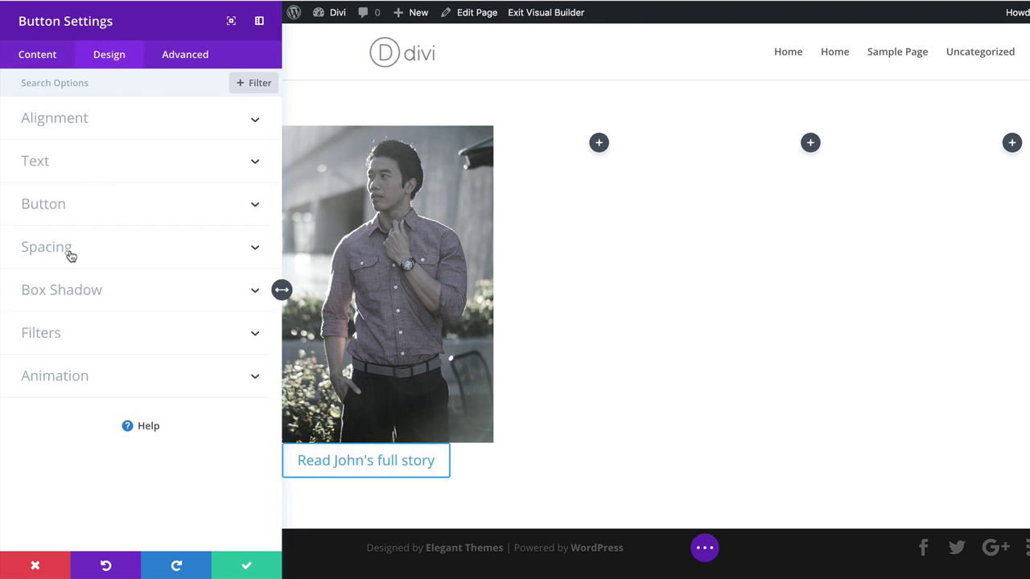
{"action": "left_click", "coordinate": [74, 204]}
{"action": "left_click", "coordinate": [65, 266]}
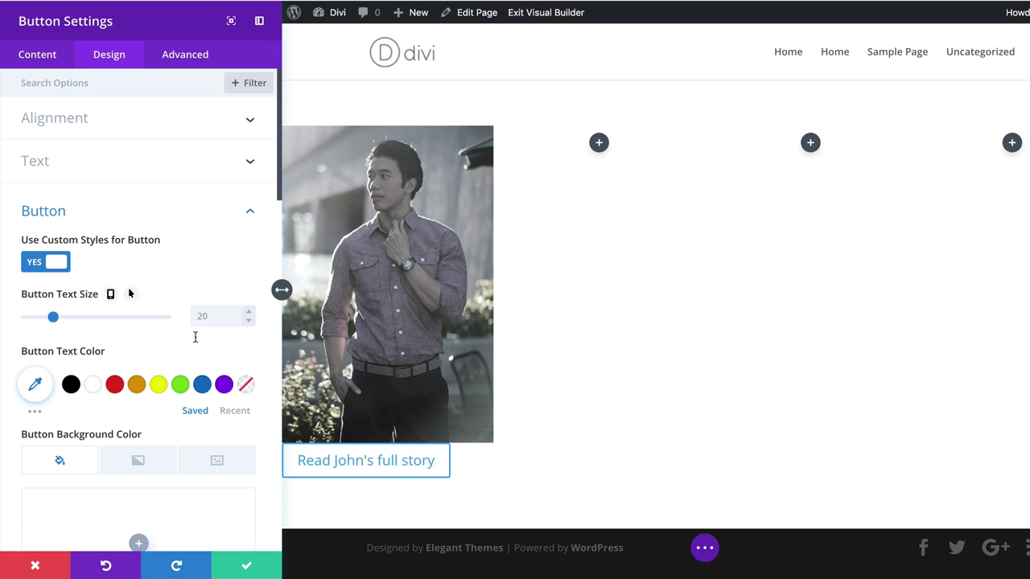
Set the button's text size to 14px and add a background gradient to it.
{"action": "scroll", "coordinate": [203, 483], "scroll_direction": "down", "scroll_amount": 1}
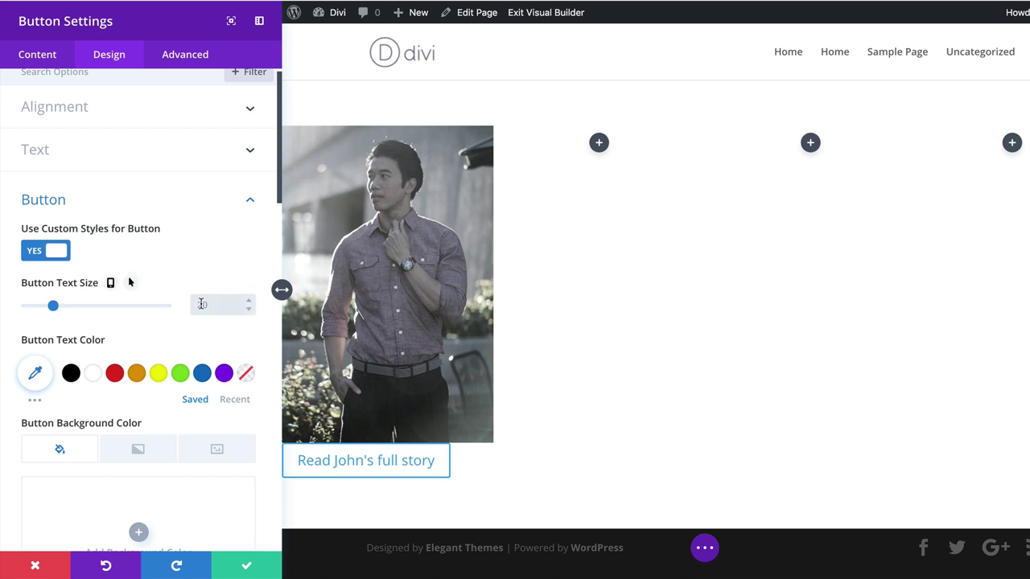
{"action": "left_click", "coordinate": [128, 281]}
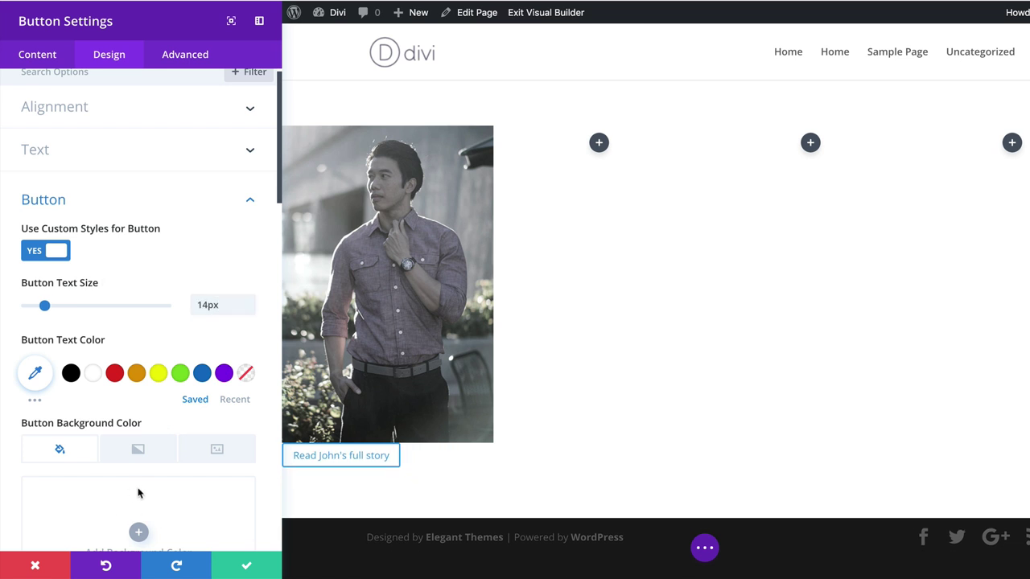
{"action": "scroll", "coordinate": [143, 492], "scroll_direction": "down", "scroll_amount": 3}
{"action": "scroll", "coordinate": [143, 492], "scroll_direction": "down", "scroll_amount": 1}
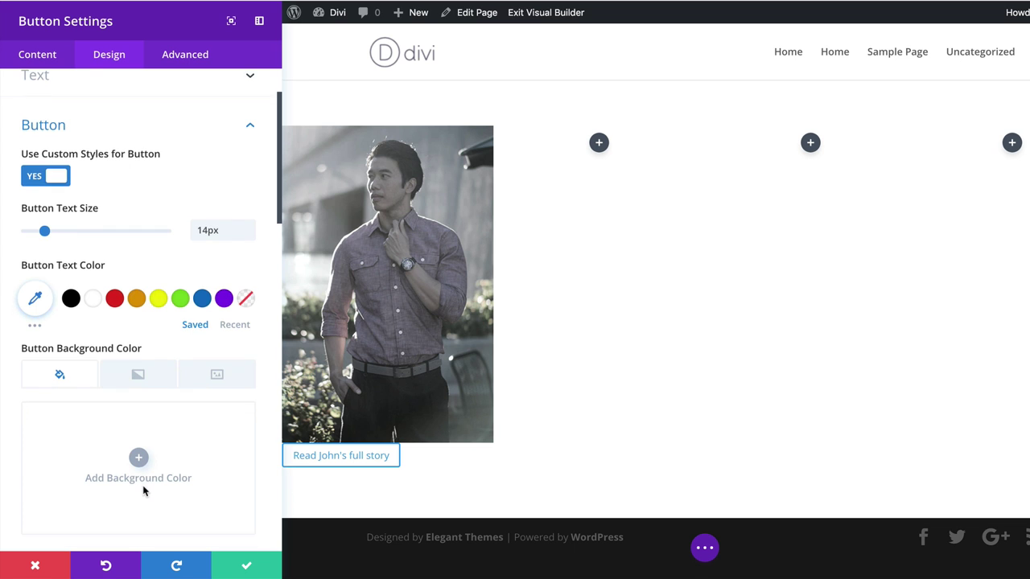
{"action": "left_click", "coordinate": [138, 375]}
{"action": "scroll", "coordinate": [140, 378], "scroll_direction": "down", "scroll_amount": 1}
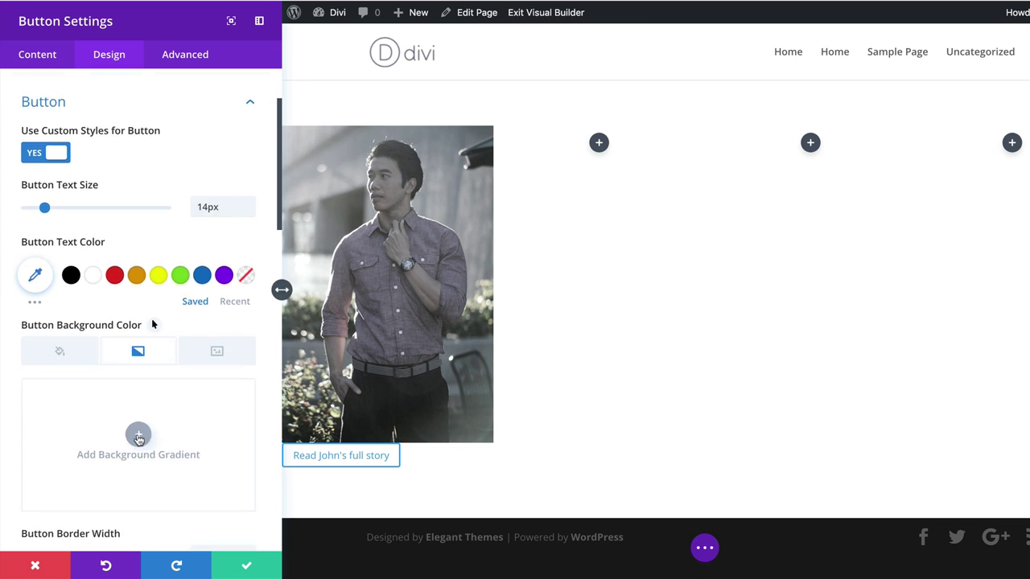
{"action": "left_click", "coordinate": [137, 434]}
{"action": "scroll", "coordinate": [137, 444], "scroll_direction": "down", "scroll_amount": 5}
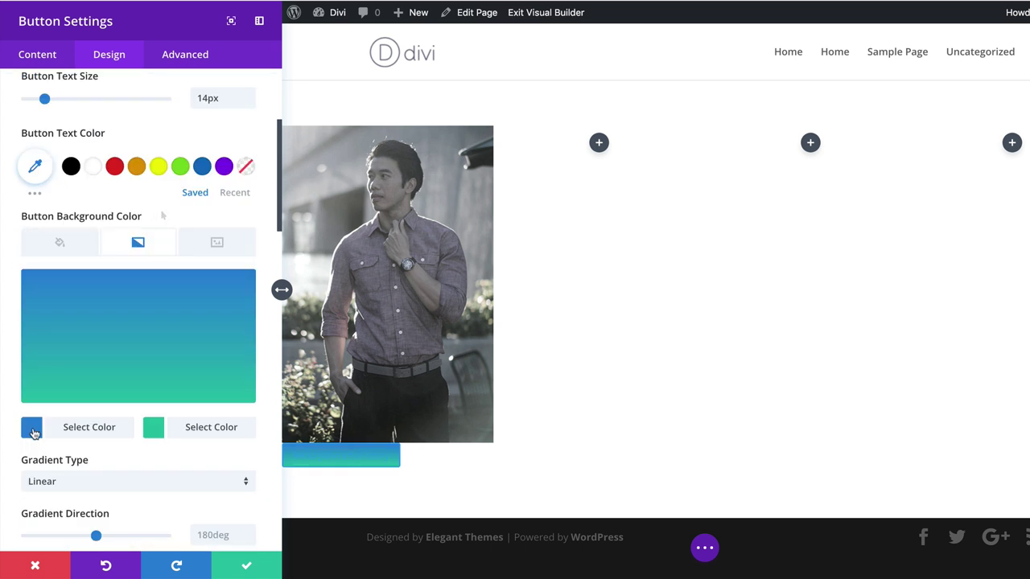
Set the button gradient's first color to #5400ff and its second color to #00fff6.
{"action": "left_click", "coordinate": [33, 431]}
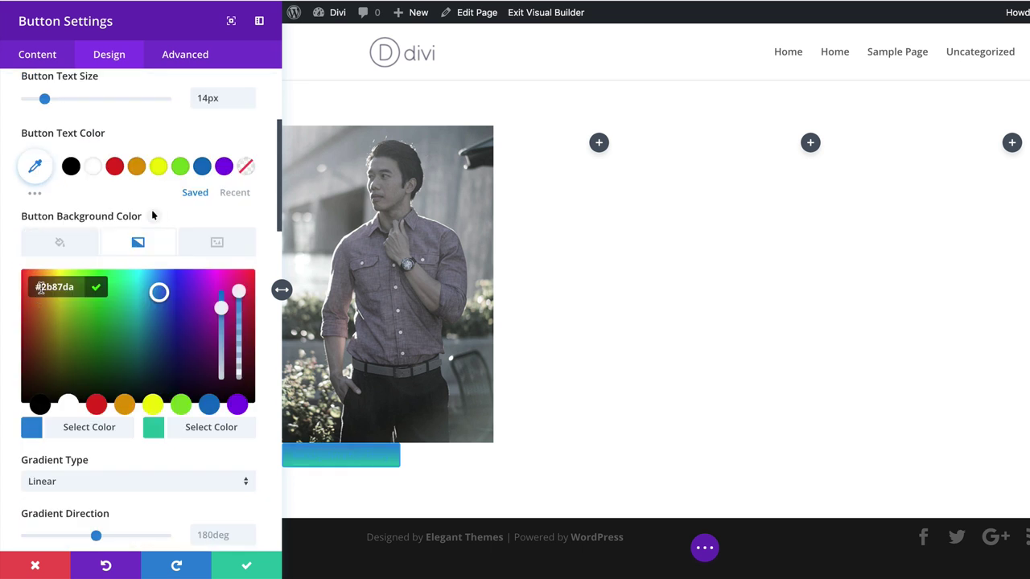
{"action": "type", "text": "5400ff"}
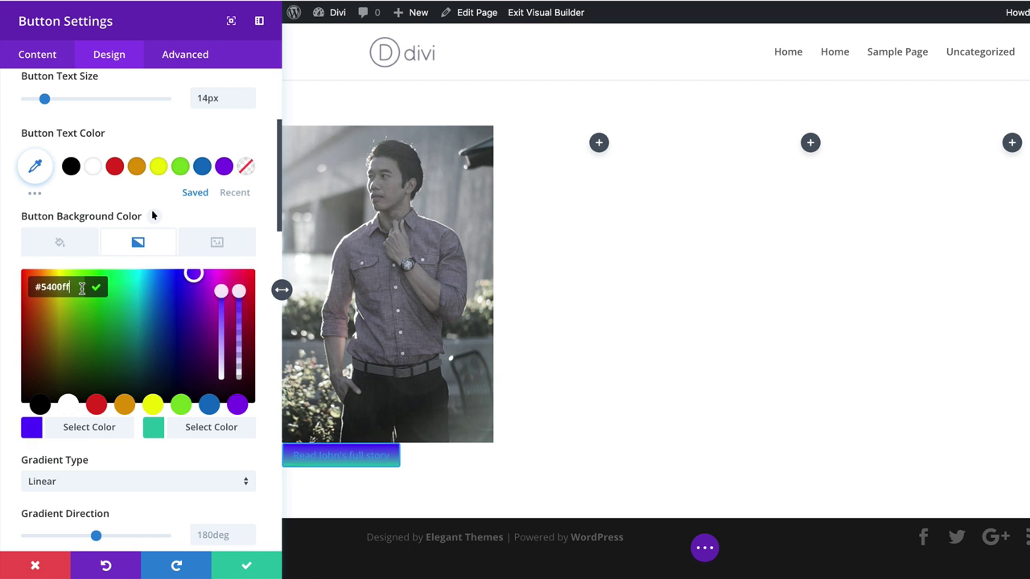
{"action": "left_click", "coordinate": [153, 428]}
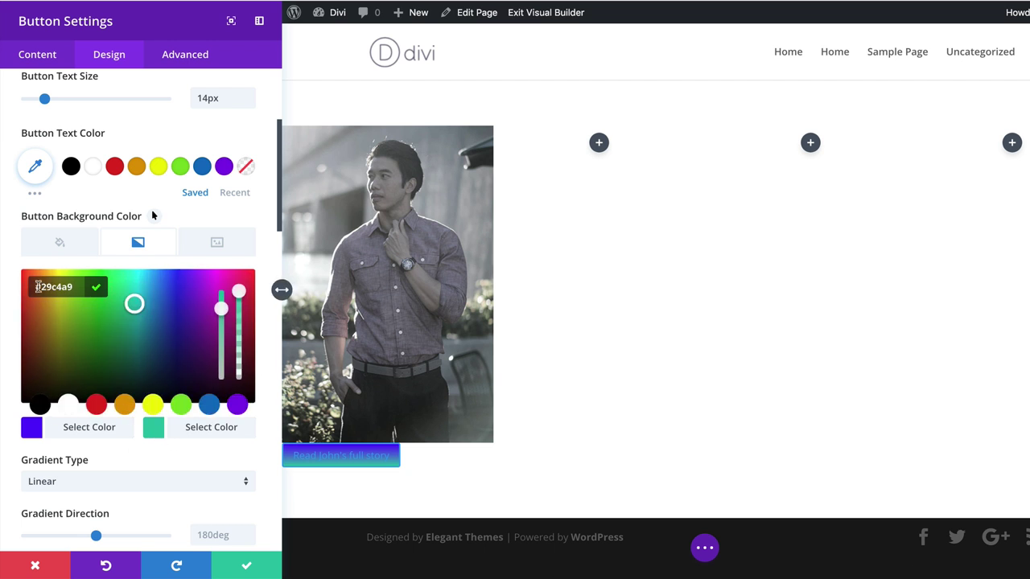
{"action": "type", "text": "00fff6"}
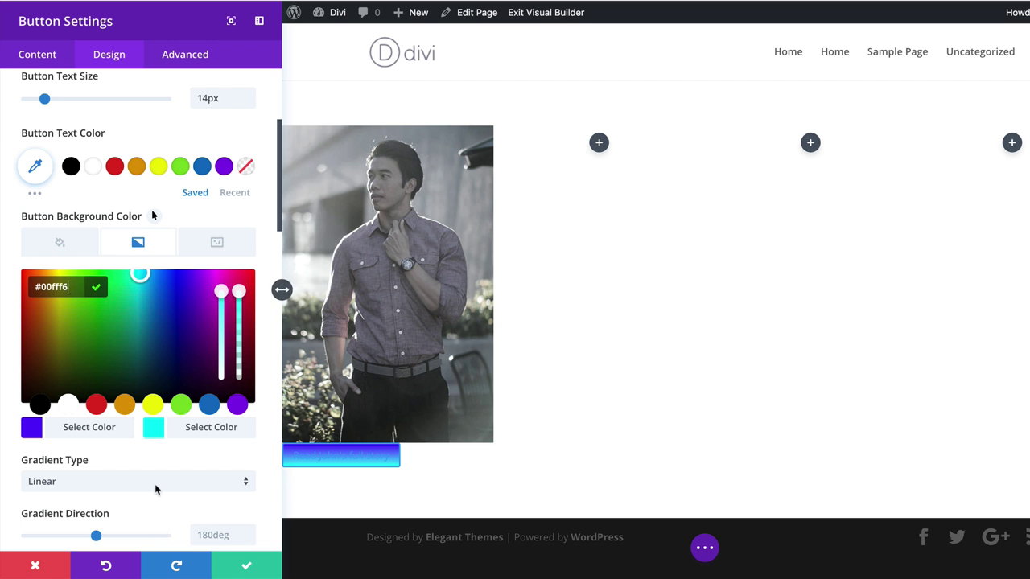
Set the direction of the button's linear gradient to 100deg.
{"action": "scroll", "coordinate": [155, 486], "scroll_direction": "down", "scroll_amount": 3}
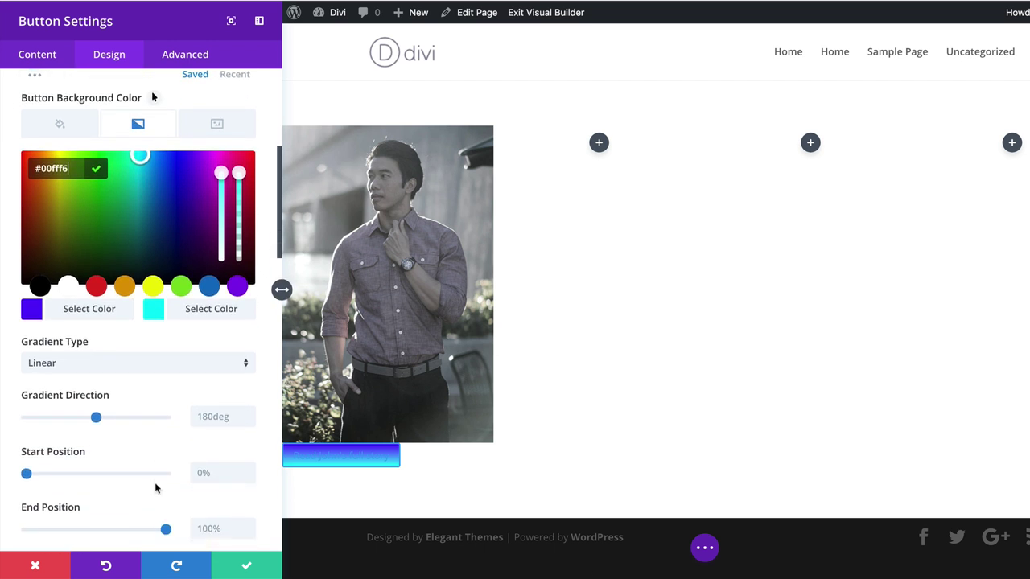
{"action": "scroll", "coordinate": [181, 438], "scroll_direction": "down", "scroll_amount": 1}
{"action": "left_click", "coordinate": [211, 370]}
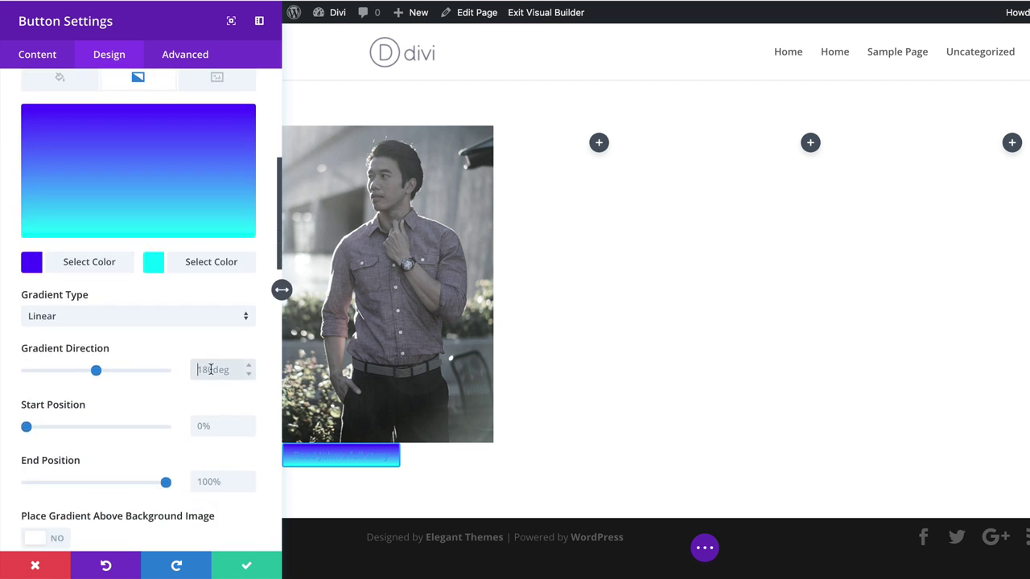
{"action": "type", "text": "100"}
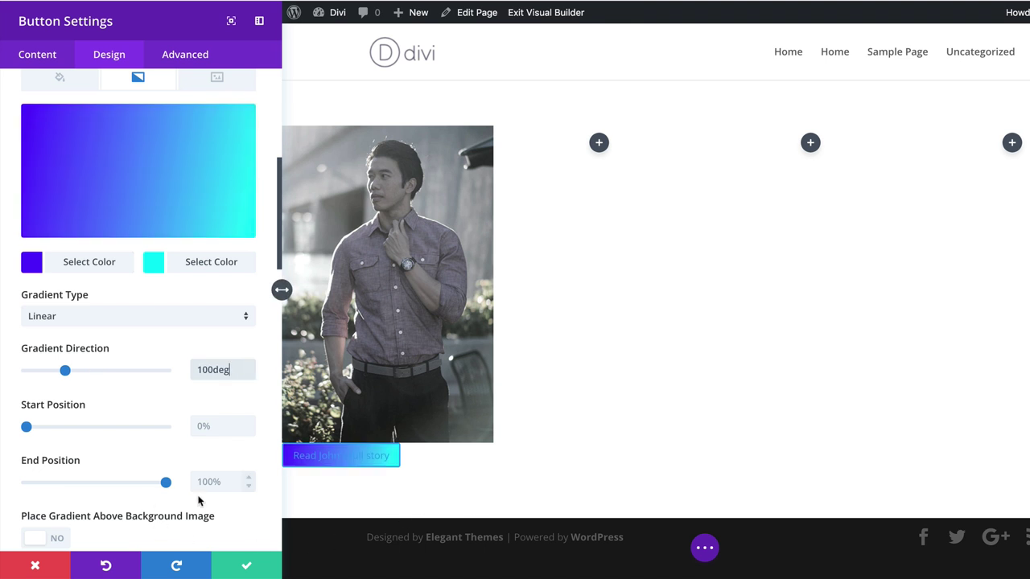
Set the button's border width to 0px.
{"action": "scroll", "coordinate": [251, 513], "scroll_direction": "down", "scroll_amount": 3}
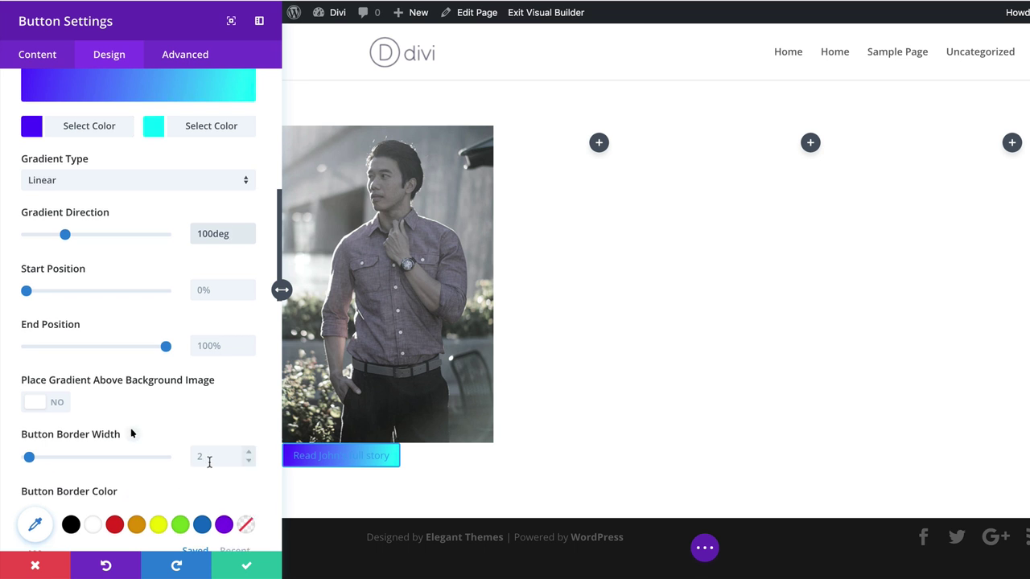
{"action": "left_click", "coordinate": [208, 456]}
{"action": "type", "text": "0"}
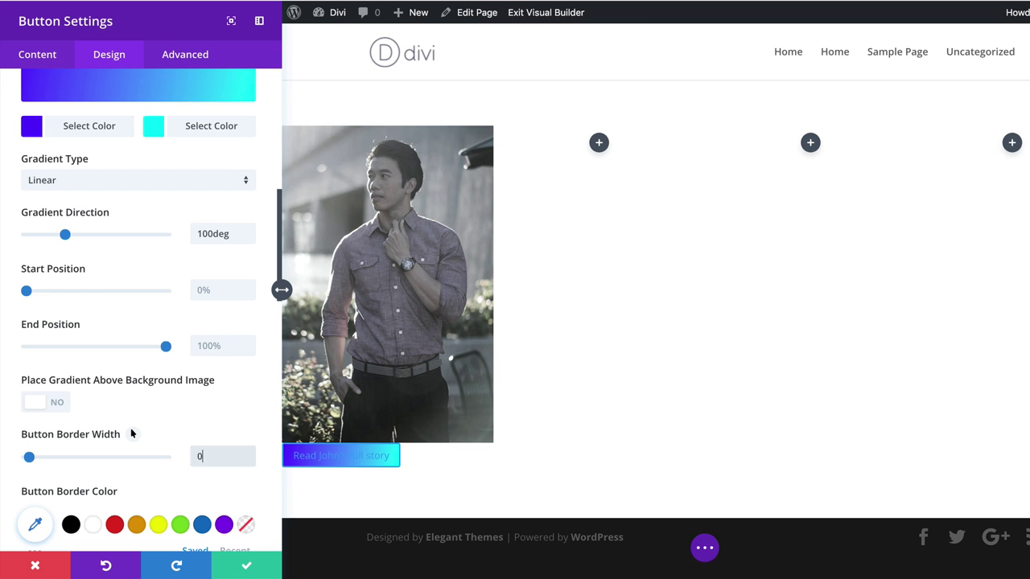
Set the button's font weight to Ultra Bold and its font style to all capitals.
{"action": "scroll", "coordinate": [184, 455], "scroll_direction": "down", "scroll_amount": 2}
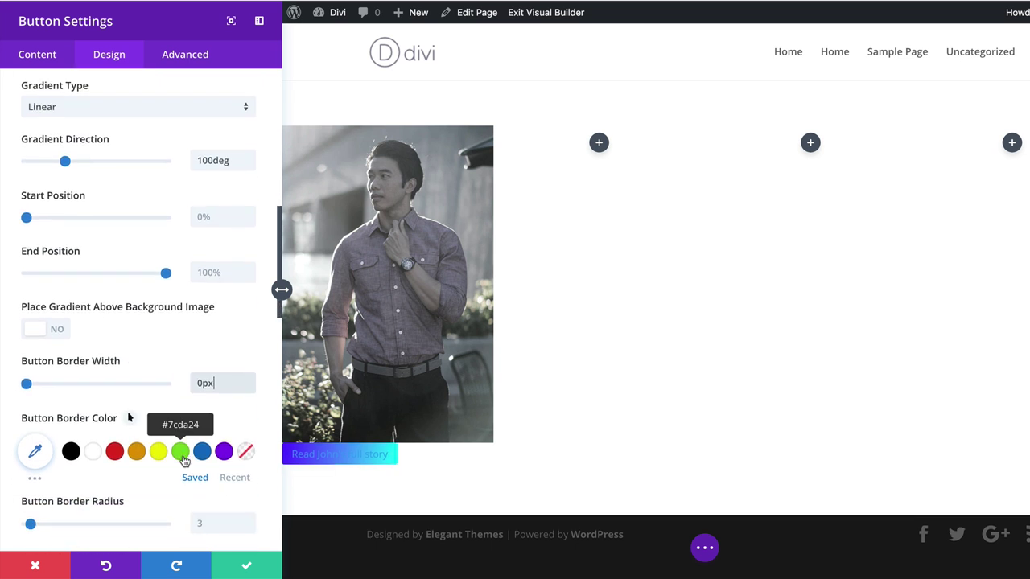
{"action": "scroll", "coordinate": [149, 494], "scroll_direction": "down", "scroll_amount": 8}
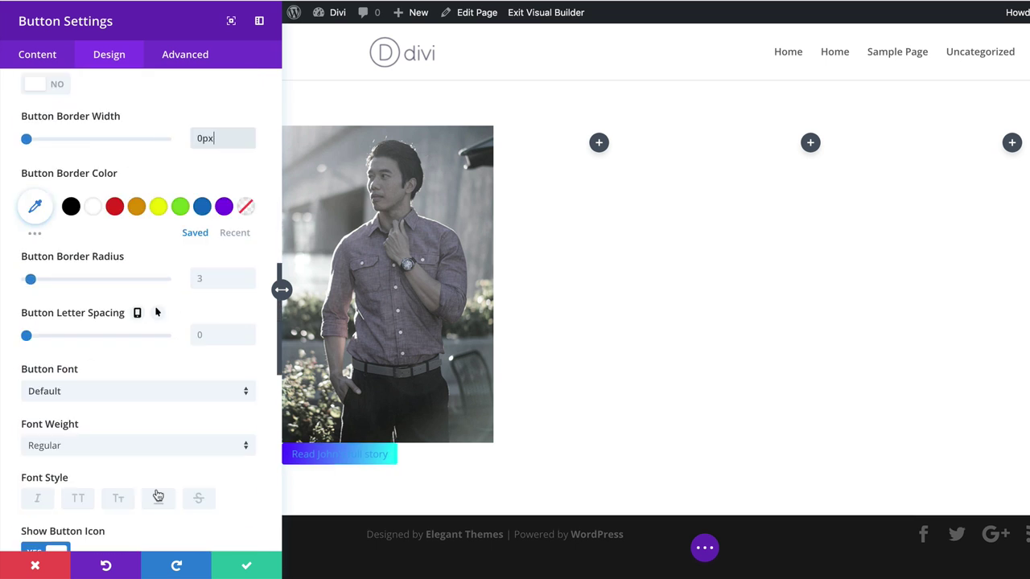
{"action": "left_click", "coordinate": [76, 442]}
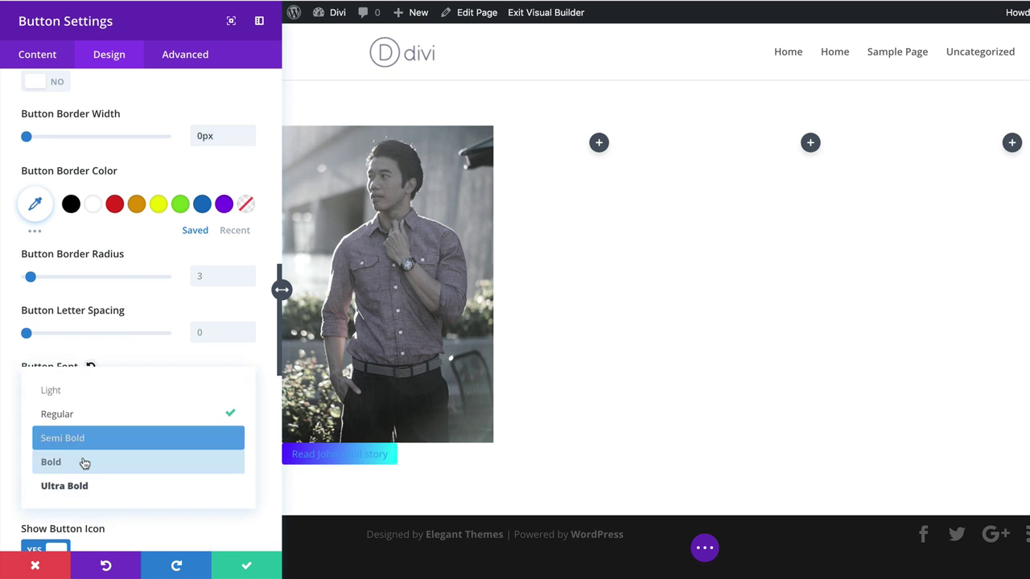
{"action": "left_click", "coordinate": [83, 488]}
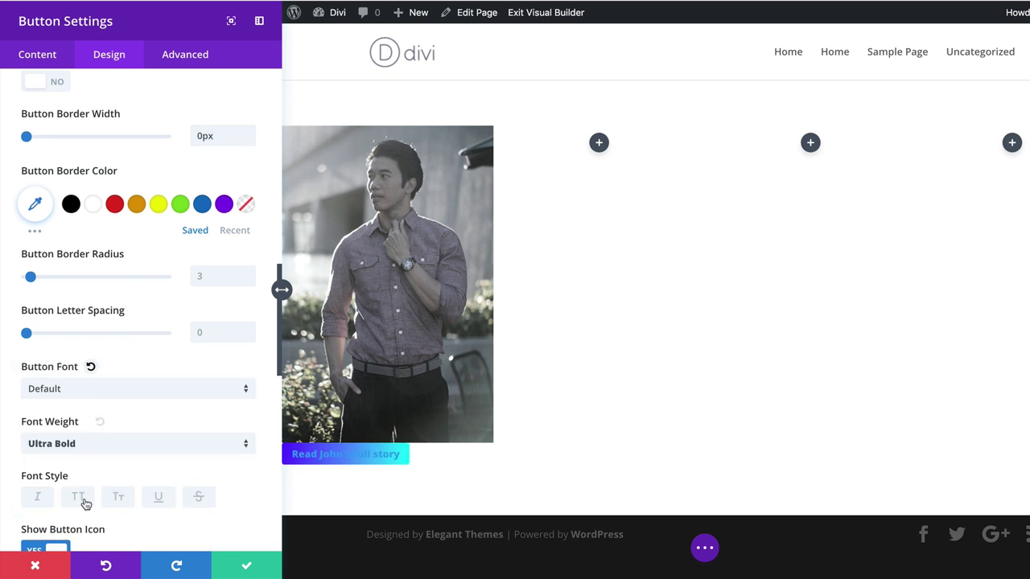
{"action": "left_click", "coordinate": [83, 501]}
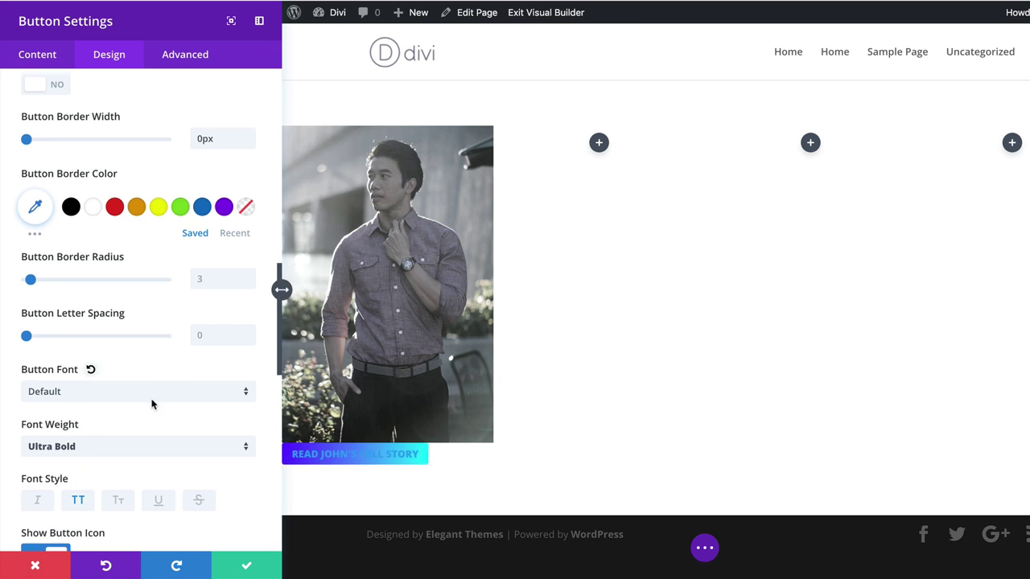
Change the button's text color to white.
{"action": "scroll", "coordinate": [153, 403], "scroll_direction": "up", "scroll_amount": 3}
{"action": "scroll", "coordinate": [153, 405], "scroll_direction": "up", "scroll_amount": 10}
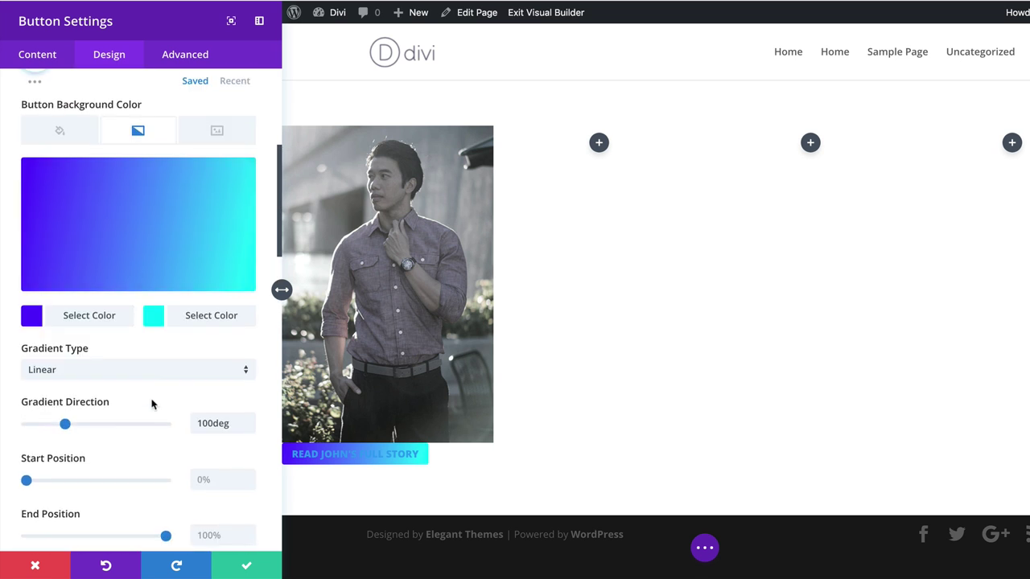
{"action": "scroll", "coordinate": [152, 403], "scroll_direction": "up", "scroll_amount": 5}
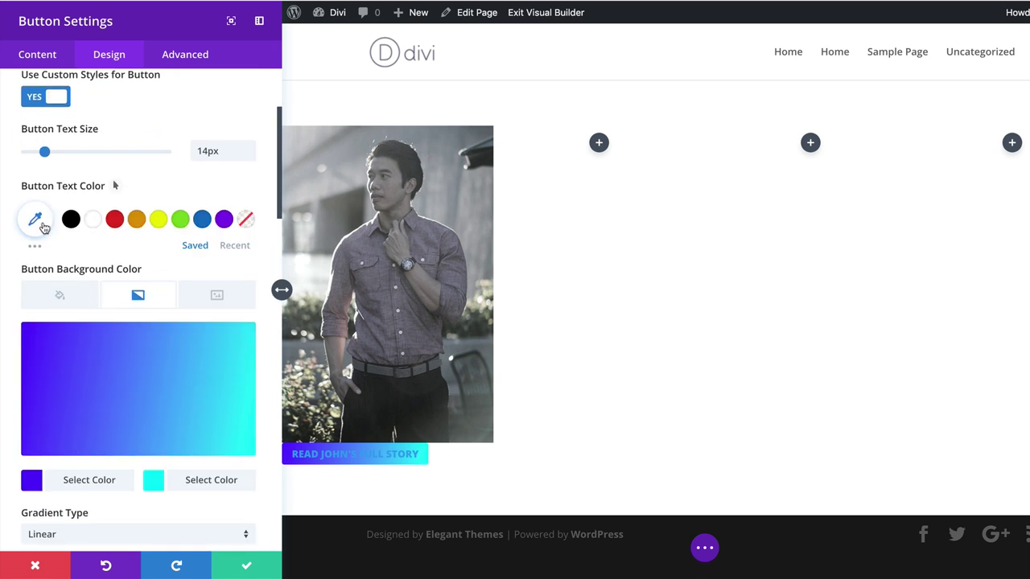
{"action": "left_click", "coordinate": [95, 224]}
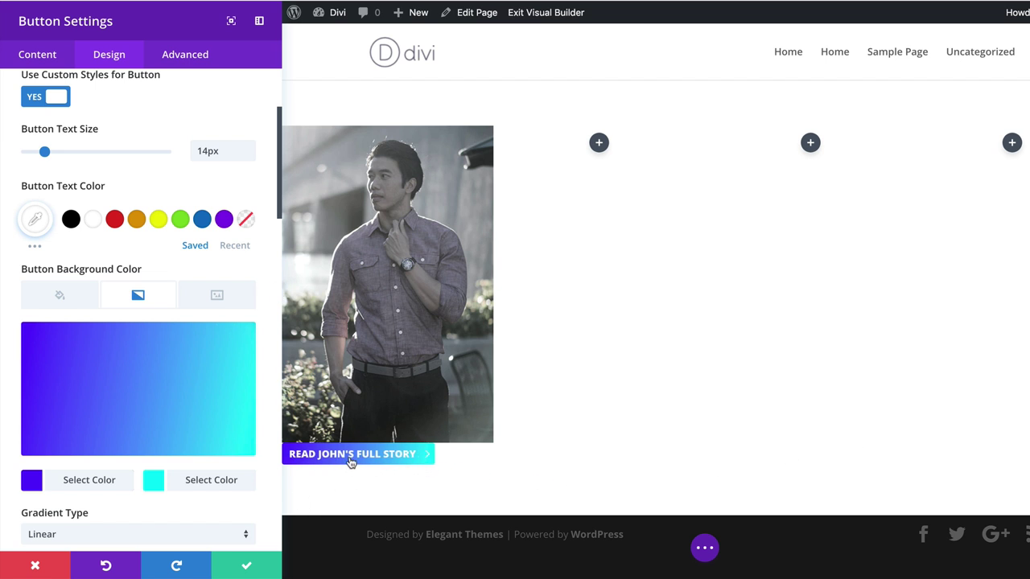
Set the button's custom padding to 10px top and bottom and 30px left and right, linking each pair.
{"action": "scroll", "coordinate": [247, 499], "scroll_direction": "down", "scroll_amount": 5}
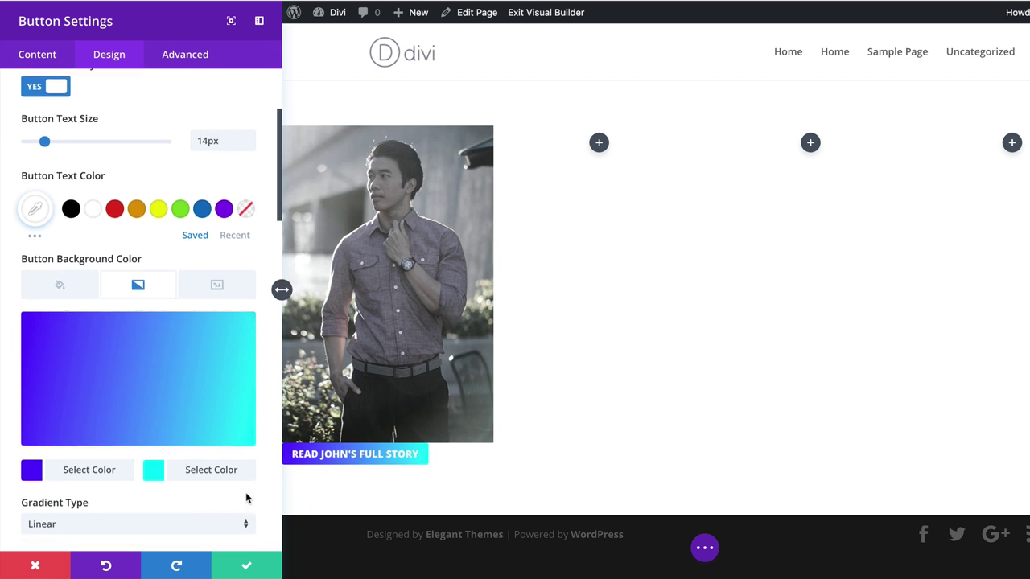
{"action": "scroll", "coordinate": [246, 498], "scroll_direction": "down", "scroll_amount": 15}
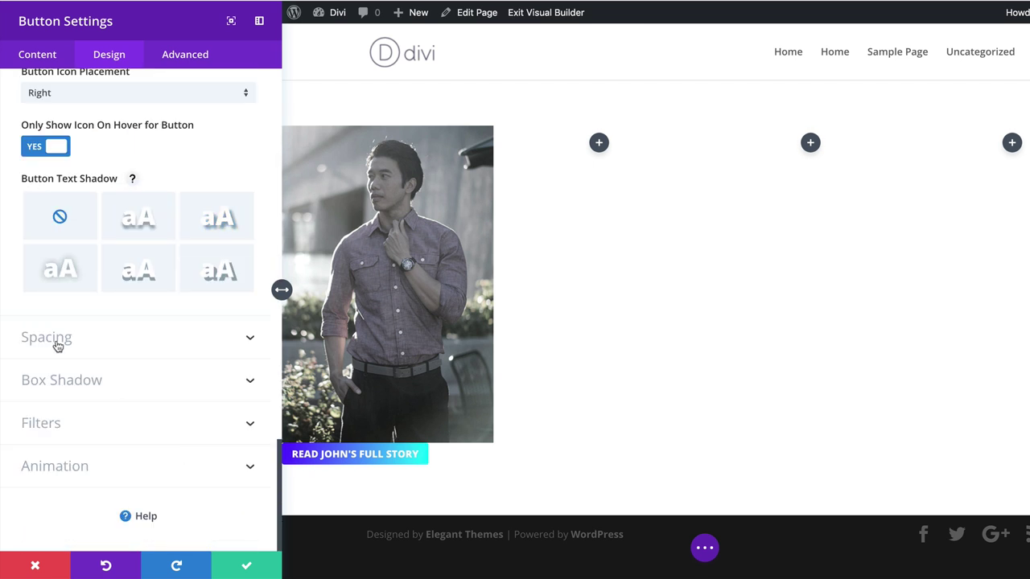
{"action": "left_click", "coordinate": [24, 340]}
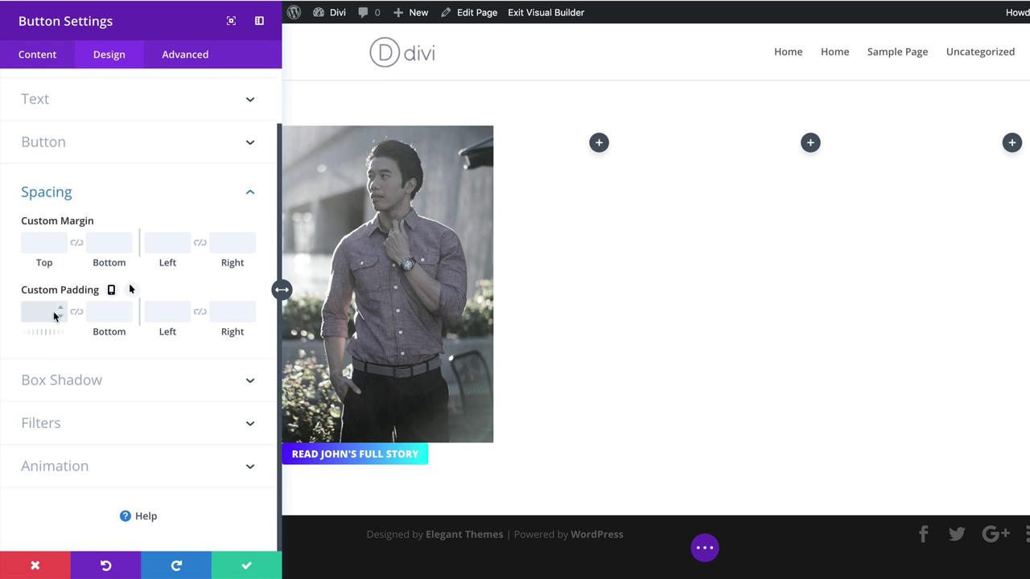
{"action": "type", "text": "px"}
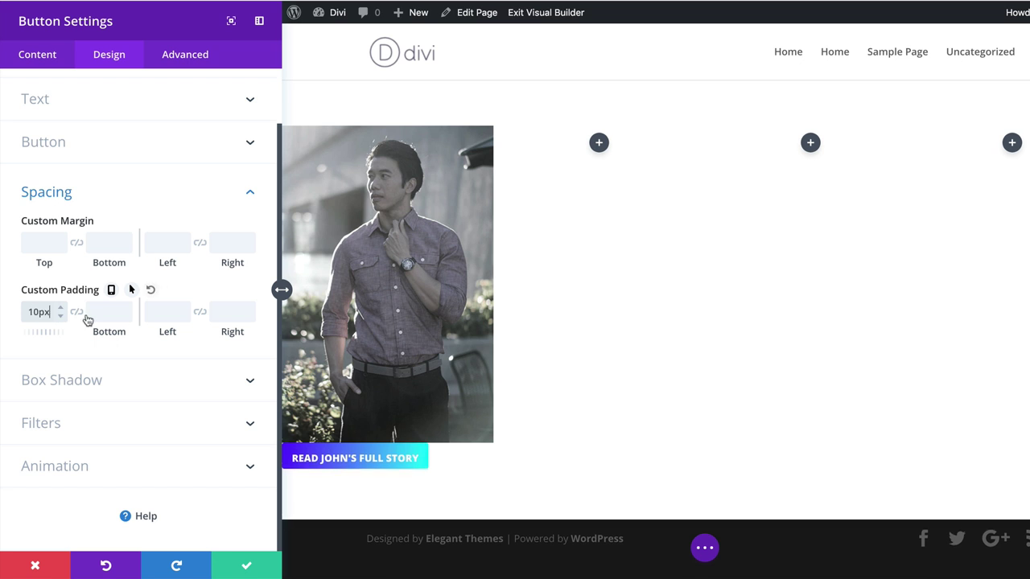
{"action": "left_click", "coordinate": [77, 312]}
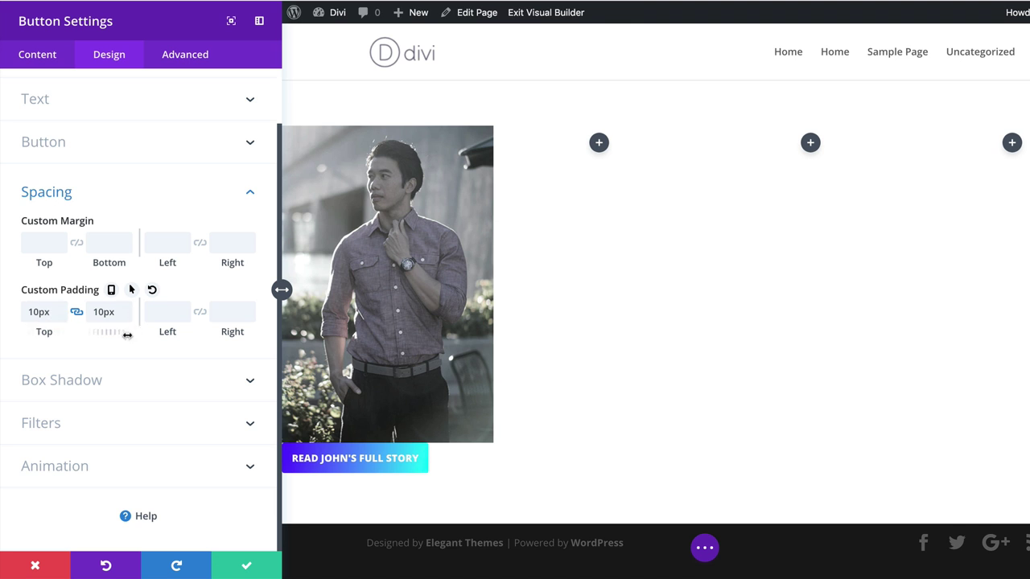
{"action": "left_click", "coordinate": [168, 314]}
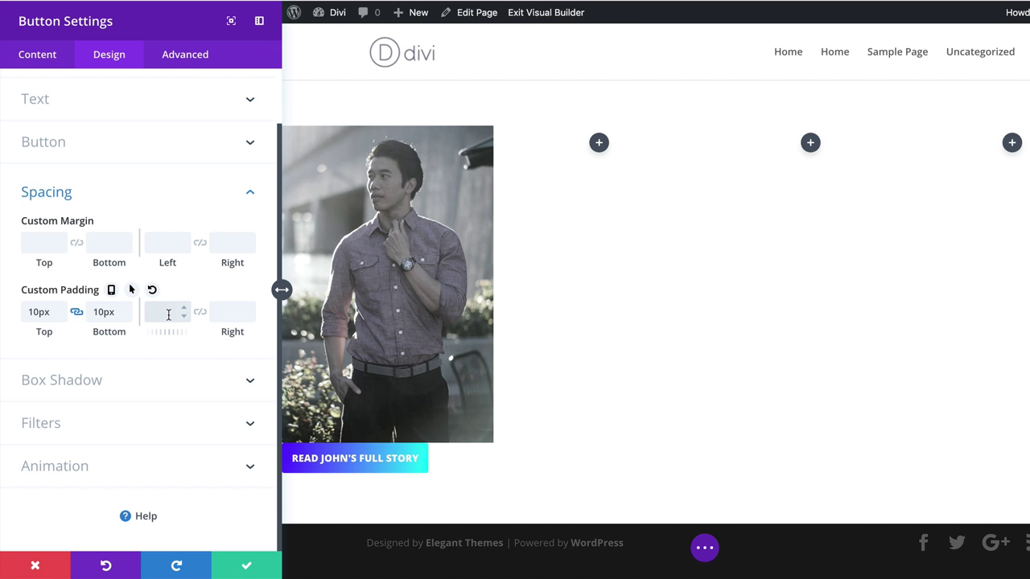
{"action": "type", "text": "30px"}
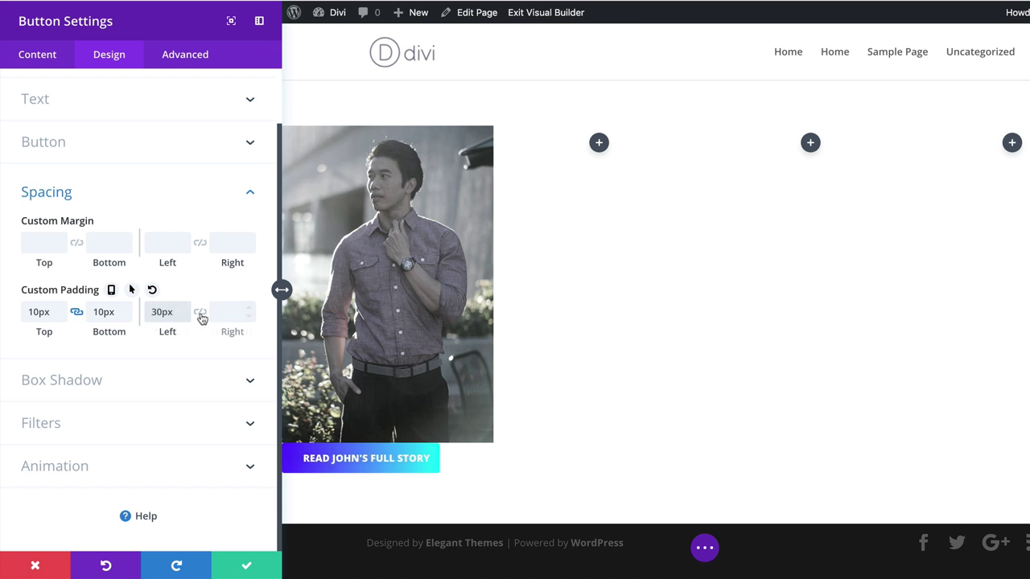
{"action": "left_click", "coordinate": [200, 314]}
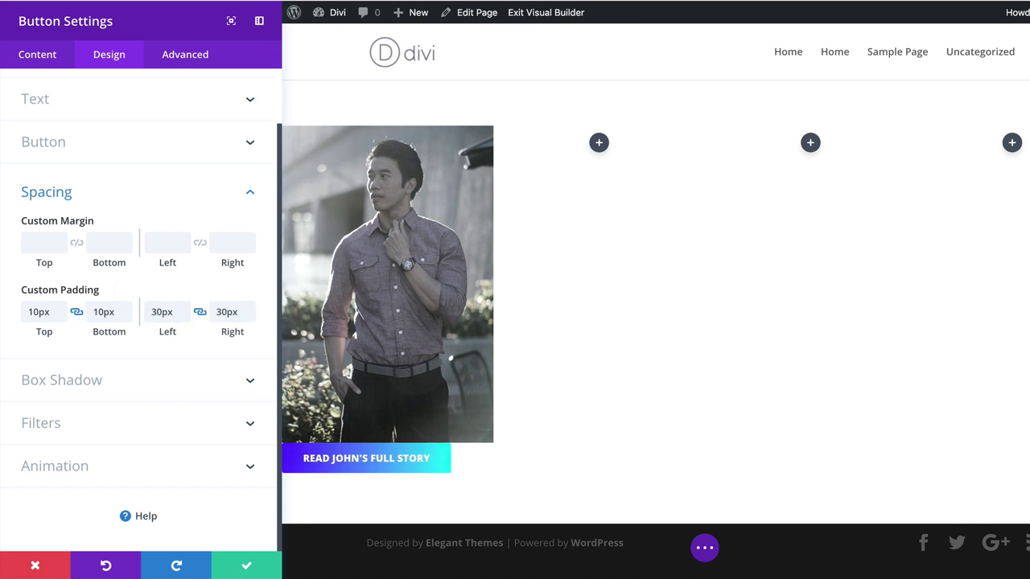
Apply the first box shadow preset to the button, with the shadow blur strength at 80px.
{"action": "left_click", "coordinate": [115, 386]}
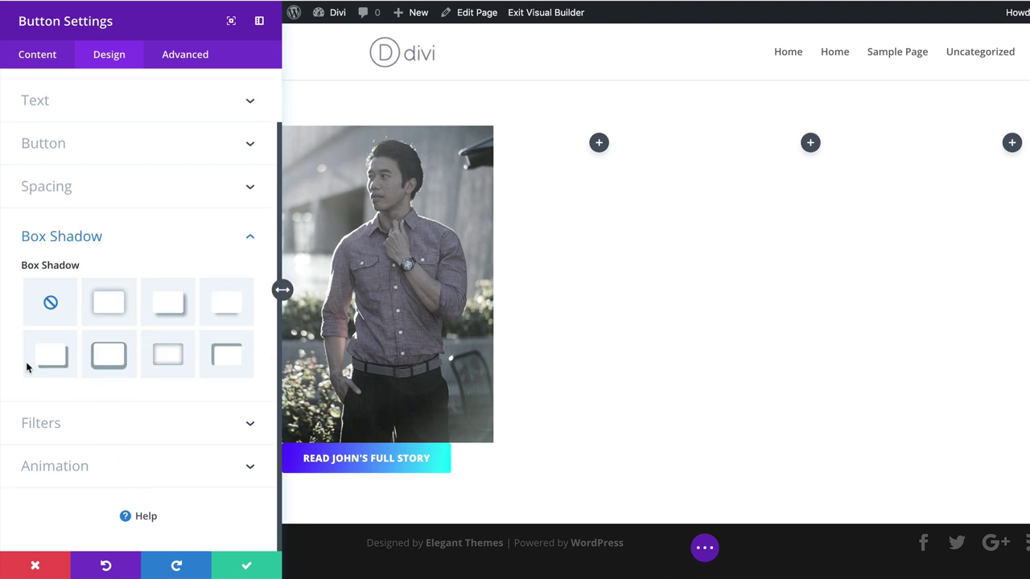
{"action": "left_click", "coordinate": [115, 304]}
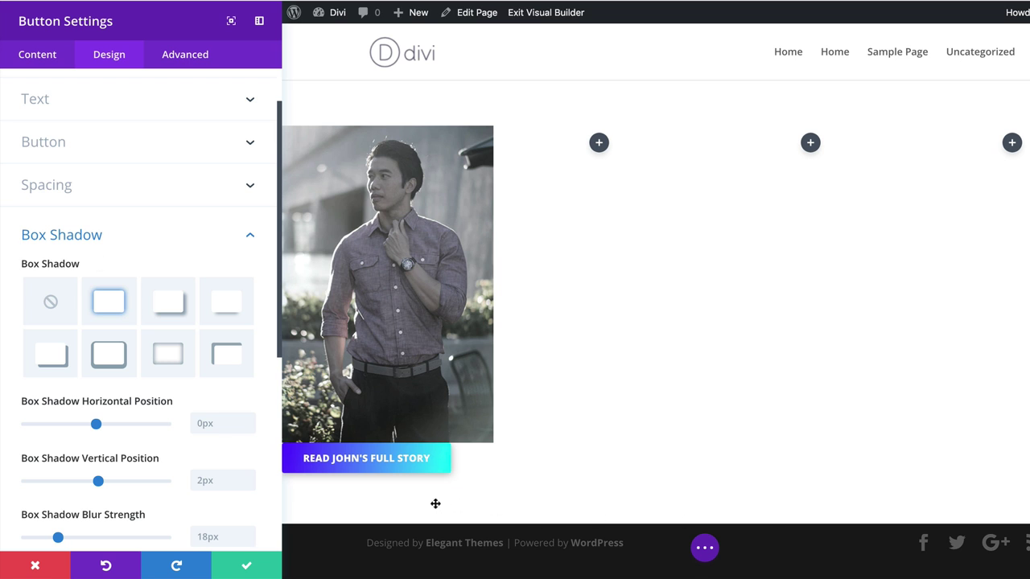
{"action": "scroll", "coordinate": [254, 500], "scroll_direction": "down", "scroll_amount": 1}
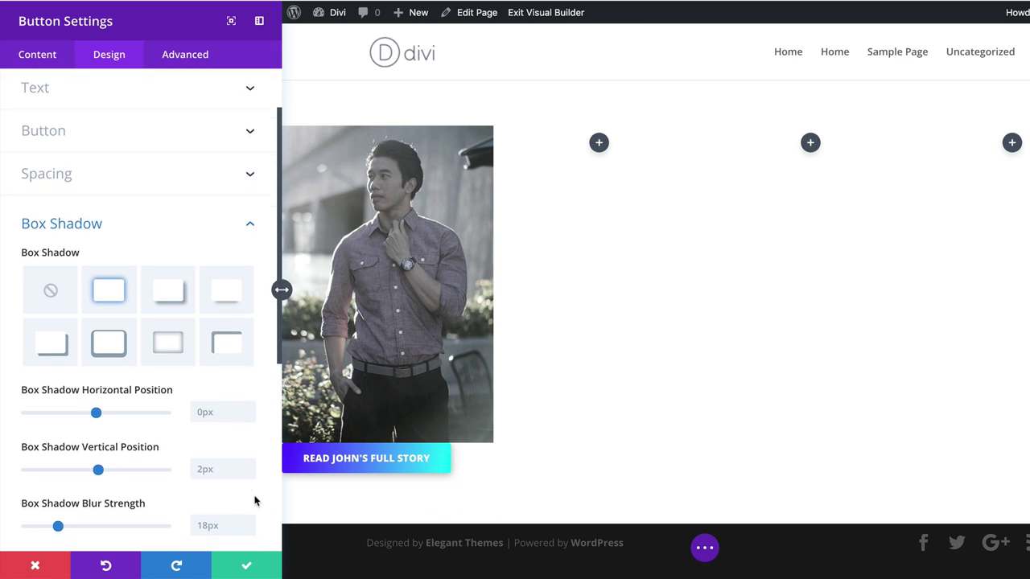
{"action": "scroll", "coordinate": [254, 500], "scroll_direction": "down", "scroll_amount": 3}
{"action": "left_click", "coordinate": [164, 490]}
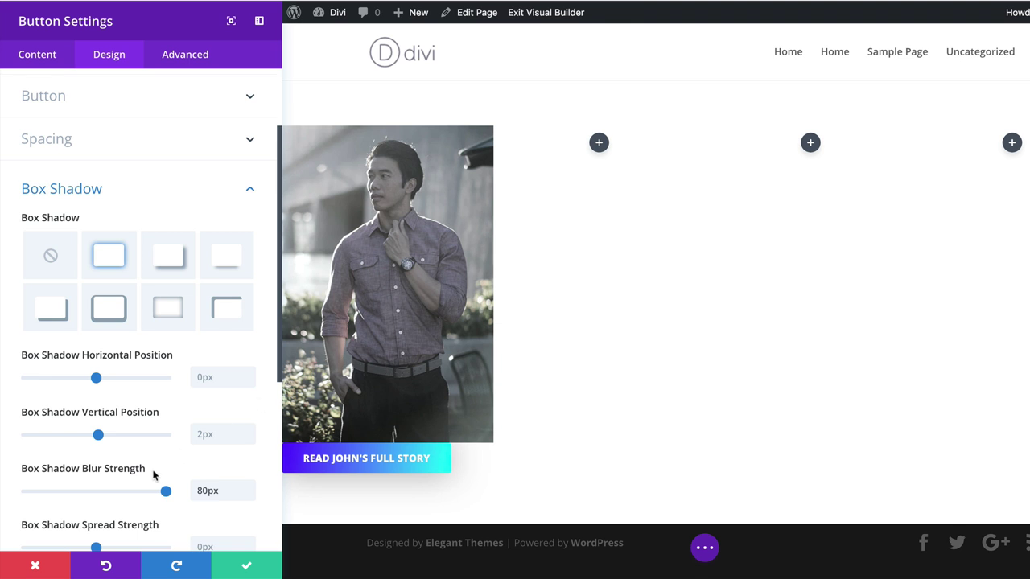
{"action": "scroll", "coordinate": [153, 476], "scroll_direction": "down", "scroll_amount": 5}
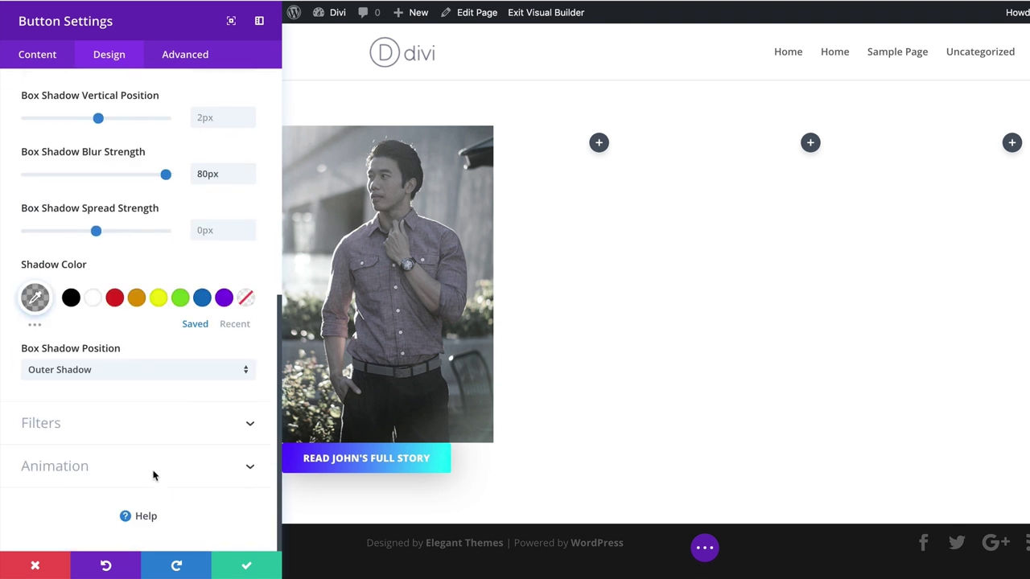
Open the button's box shadow color for editing.
{"action": "left_click", "coordinate": [35, 298]}
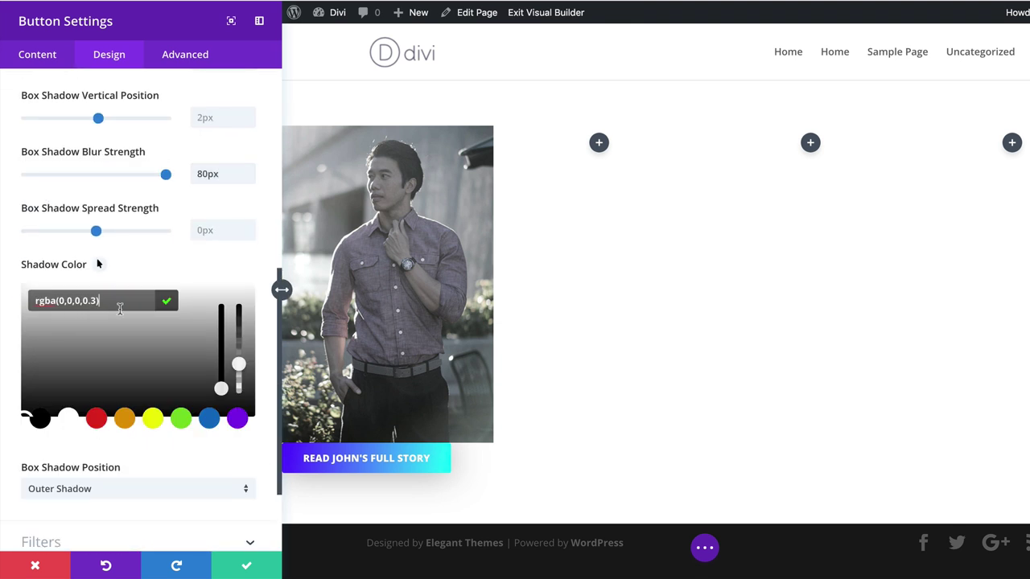
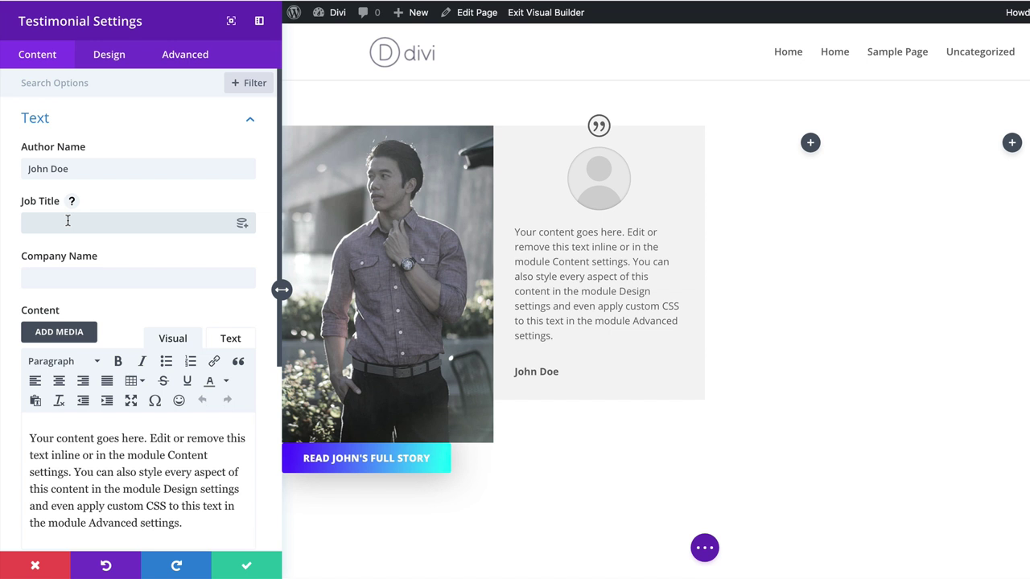
Give the testimonial author the job title "Marketing Director" and the company name "Divi".
{"action": "type", "text": "Marketing Director"}
{"action": "left_click", "coordinate": [49, 279]}
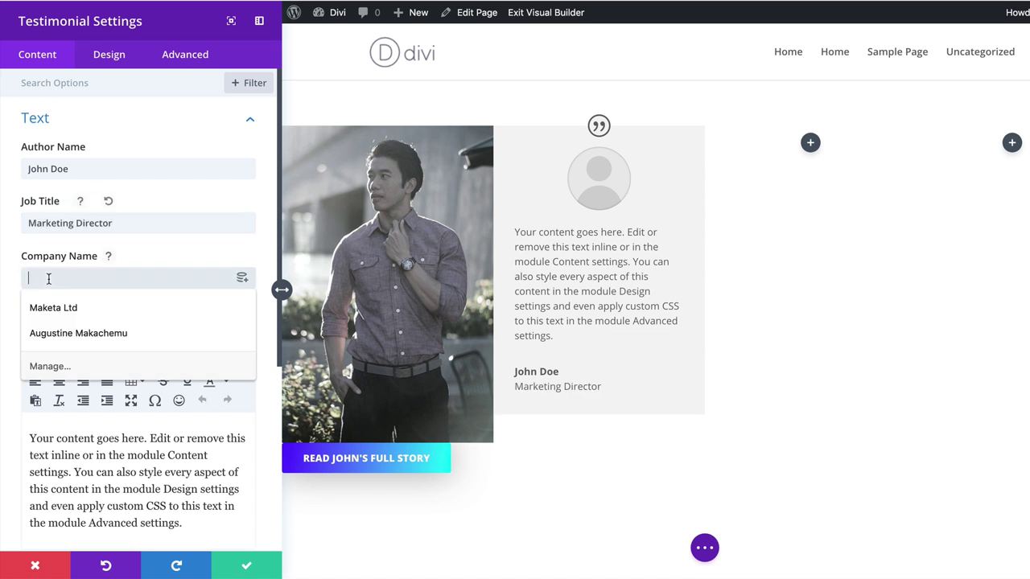
{"action": "type", "text": "Divi"}
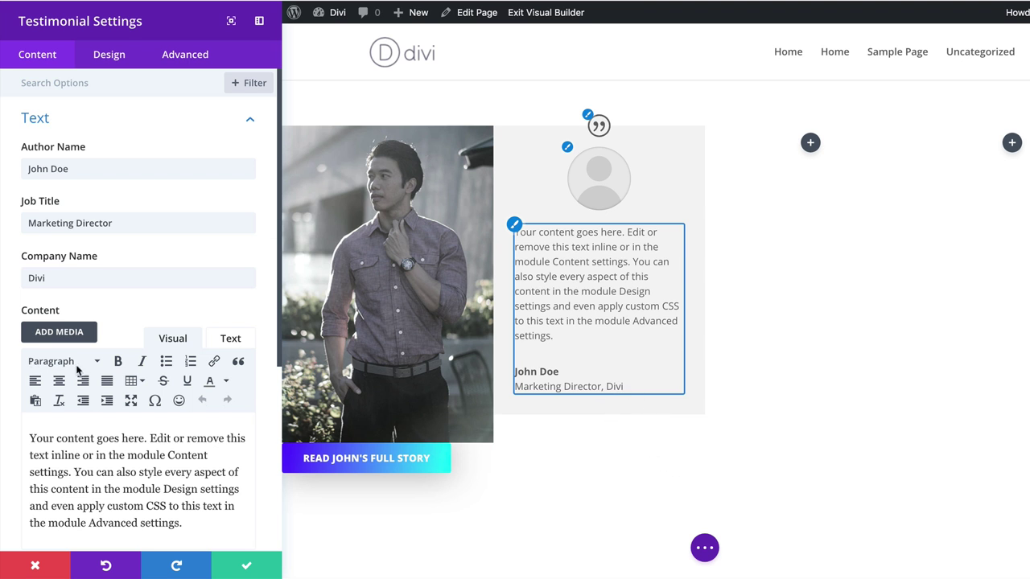
Set the testimonial's background color to rgba(255,255,255,0.96).
{"action": "scroll", "coordinate": [143, 385], "scroll_direction": "down", "scroll_amount": 4}
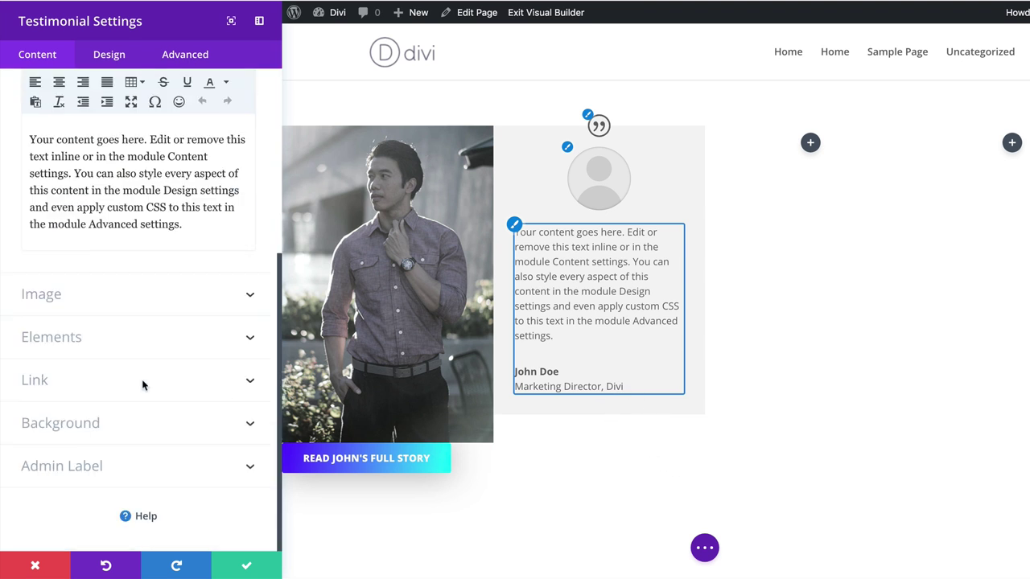
{"action": "left_click", "coordinate": [76, 424]}
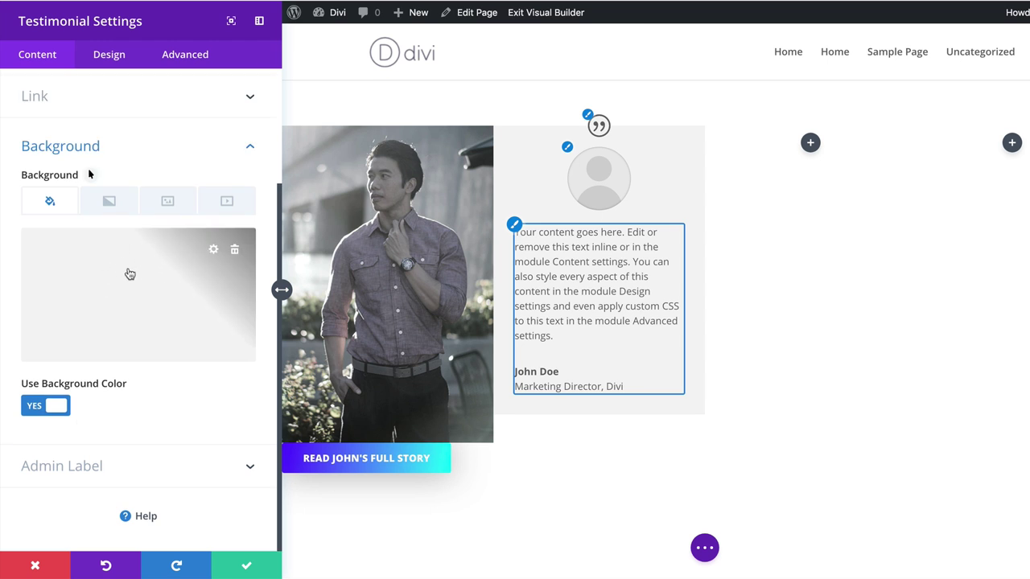
{"action": "left_click", "coordinate": [133, 270]}
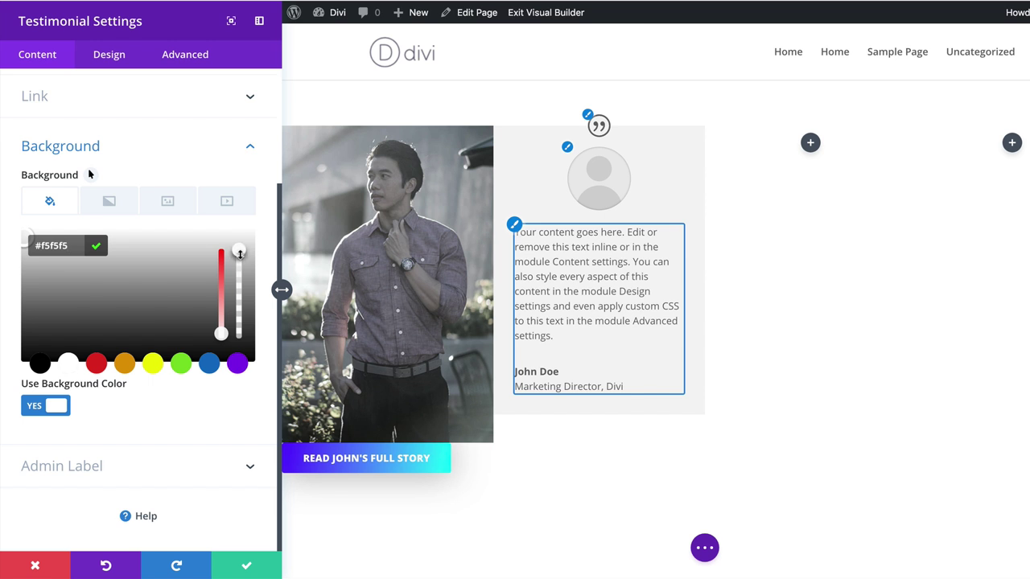
{"action": "left_click_drag", "start_coordinate": [241, 257], "coordinate": [240, 298]}
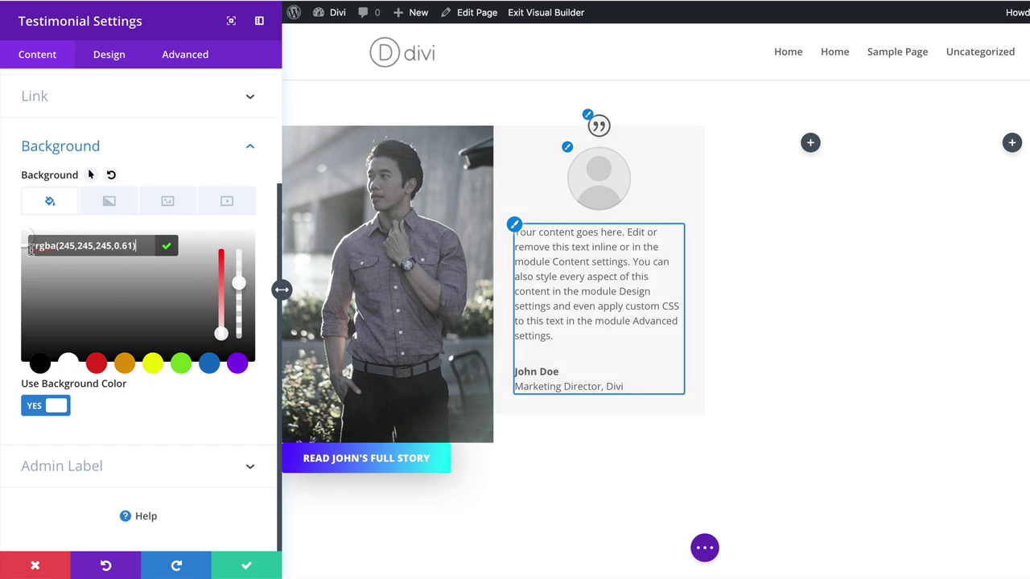
{"action": "left_click", "coordinate": [62, 254]}
{"action": "left_click_drag", "start_coordinate": [60, 245], "coordinate": [126, 245]}
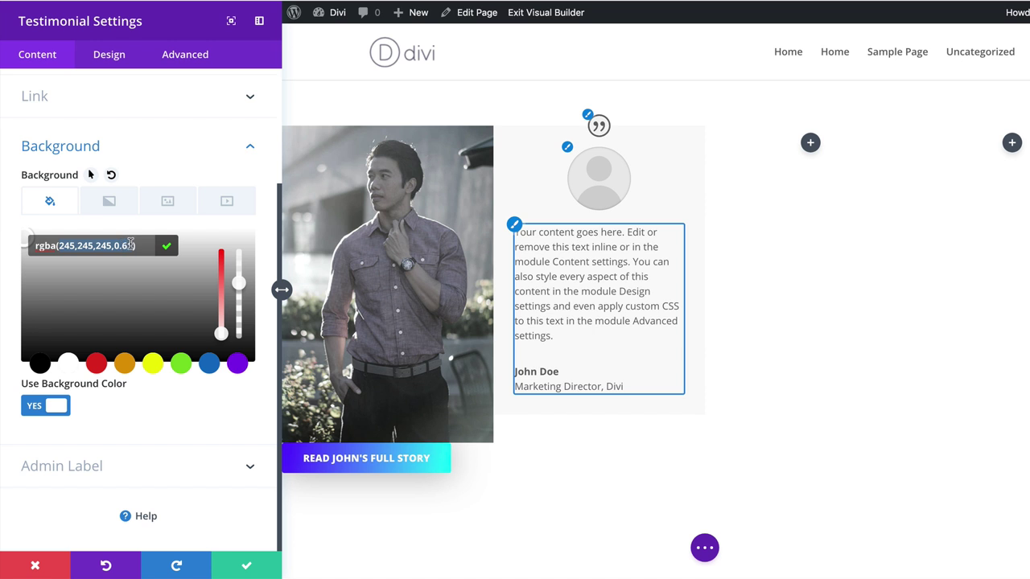
{"action": "type", "text": "255,255,255,0.96"}
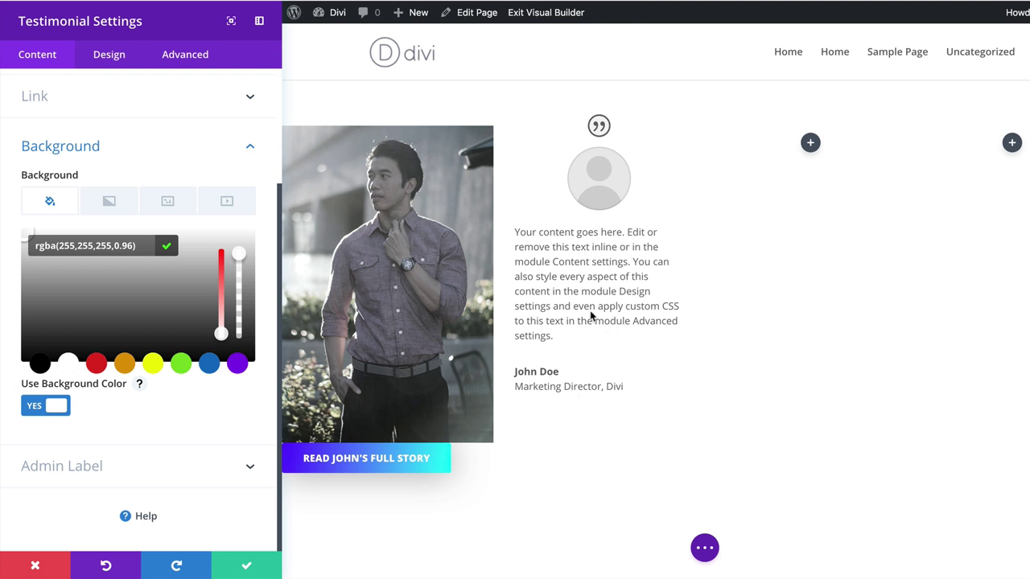
Set the testimonial's quote icon color to #0c0c0c.
{"action": "left_click", "coordinate": [134, 64]}
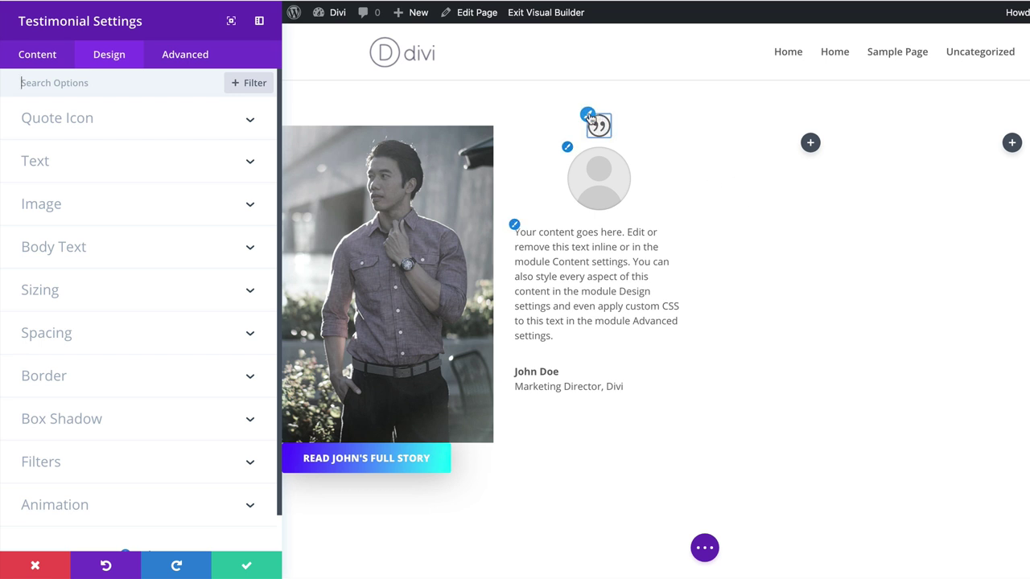
{"action": "left_click", "coordinate": [592, 119]}
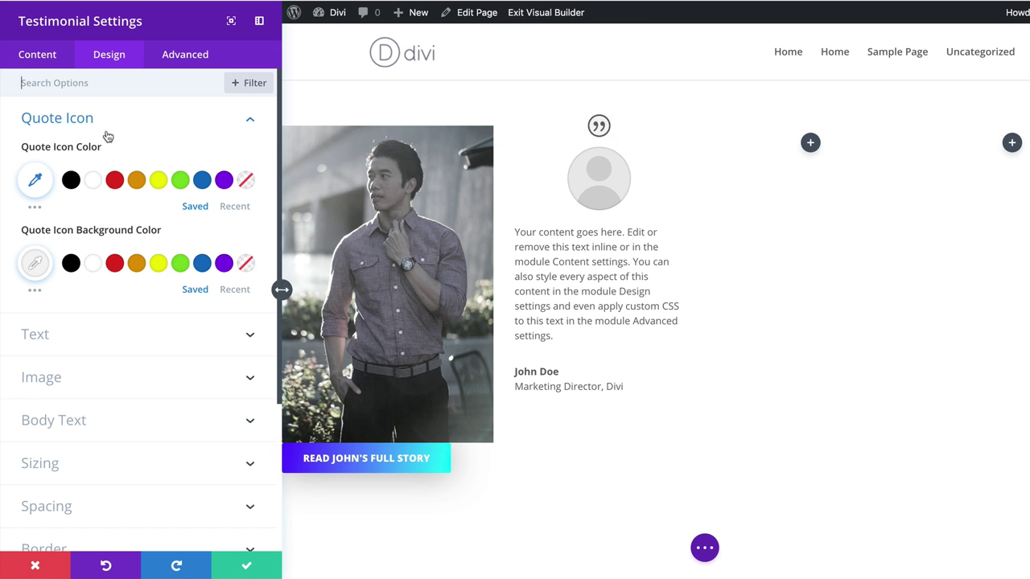
{"action": "left_click", "coordinate": [38, 181]}
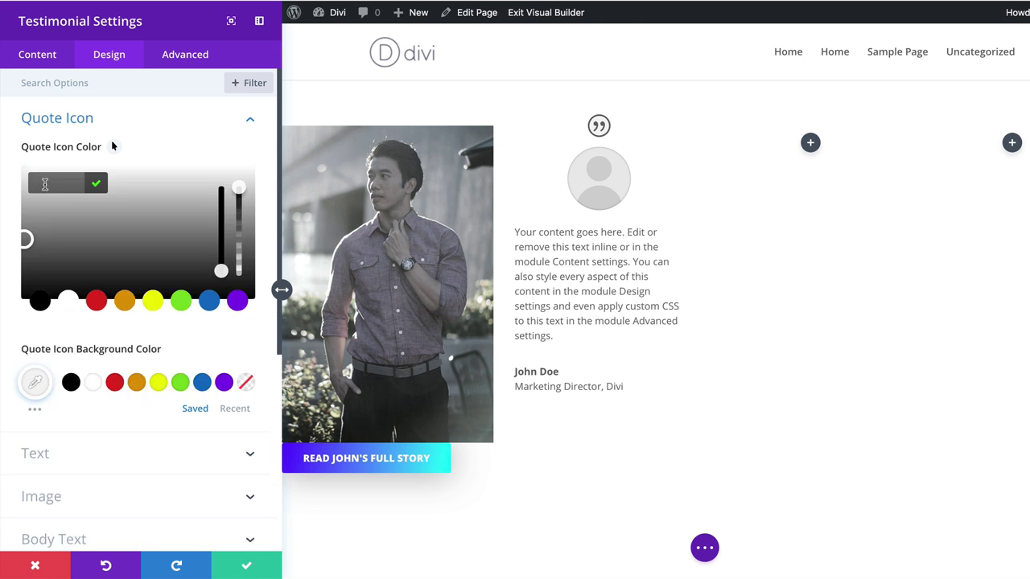
{"action": "type", "text": "#0c0c0c"}
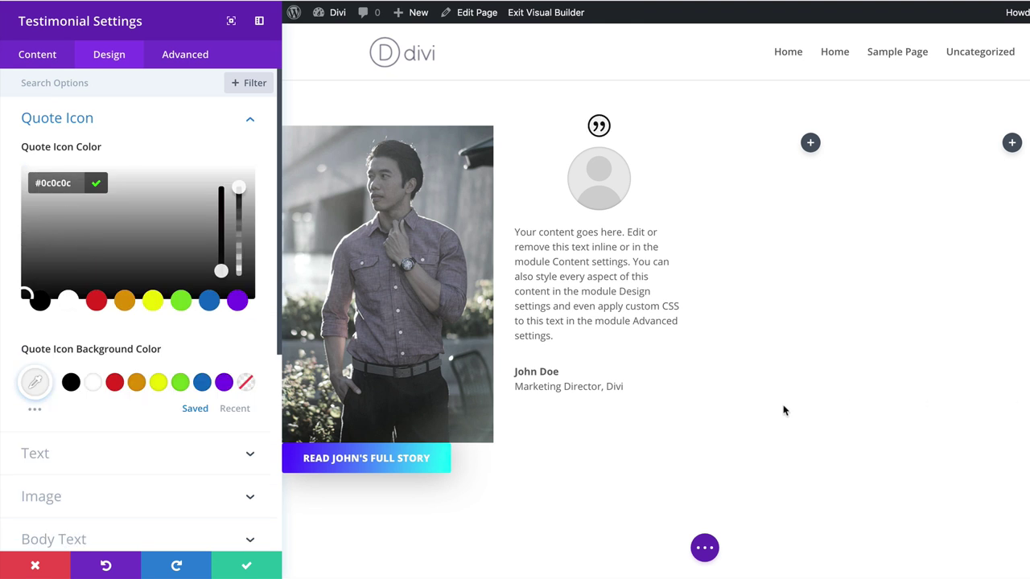
Make the quote icon's background fully transparent with the color rgba(245,245,245,0).
{"action": "scroll", "coordinate": [205, 357], "scroll_direction": "down", "scroll_amount": 1}
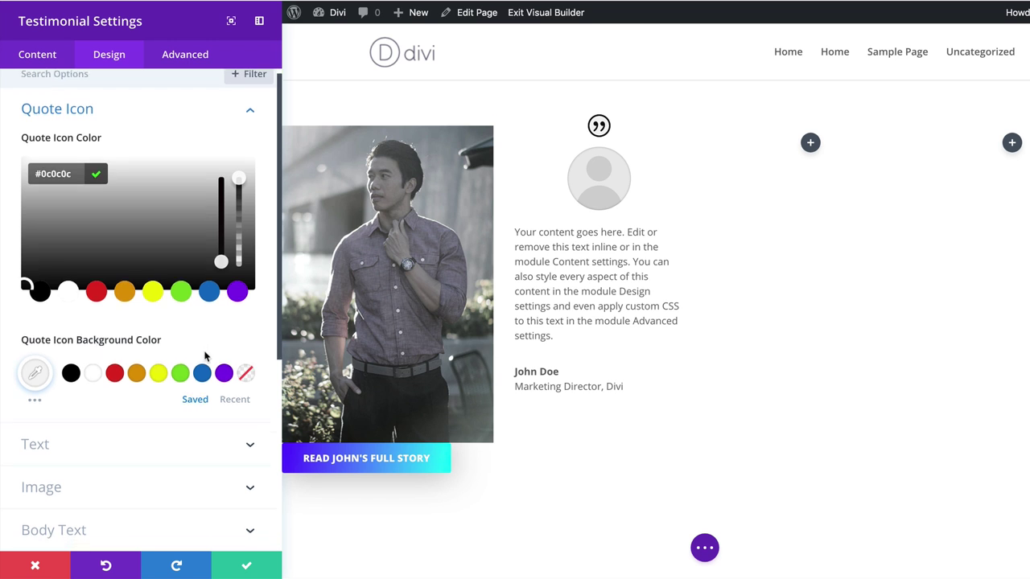
{"action": "scroll", "coordinate": [205, 357], "scroll_direction": "down", "scroll_amount": 2}
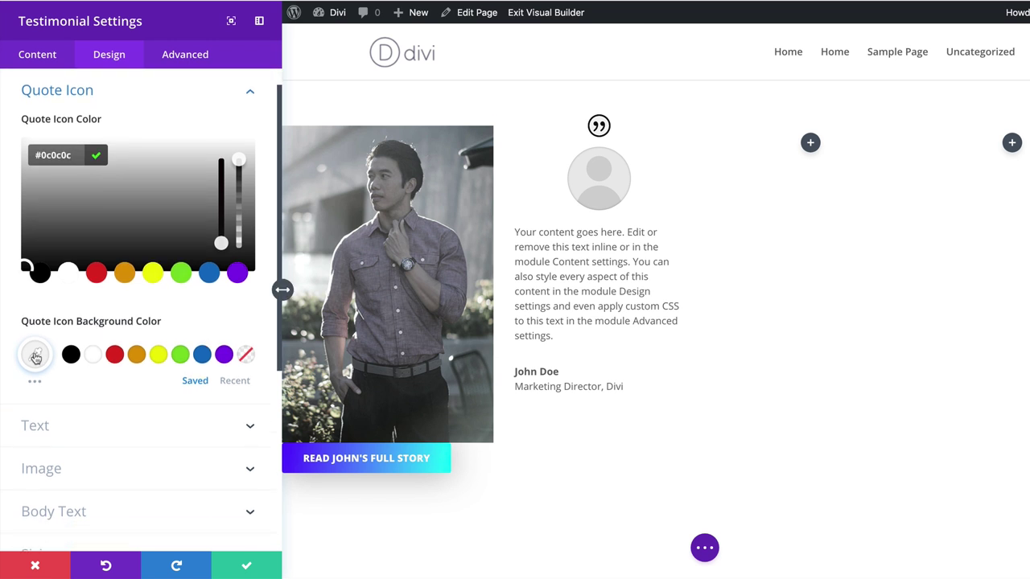
{"action": "left_click", "coordinate": [36, 359]}
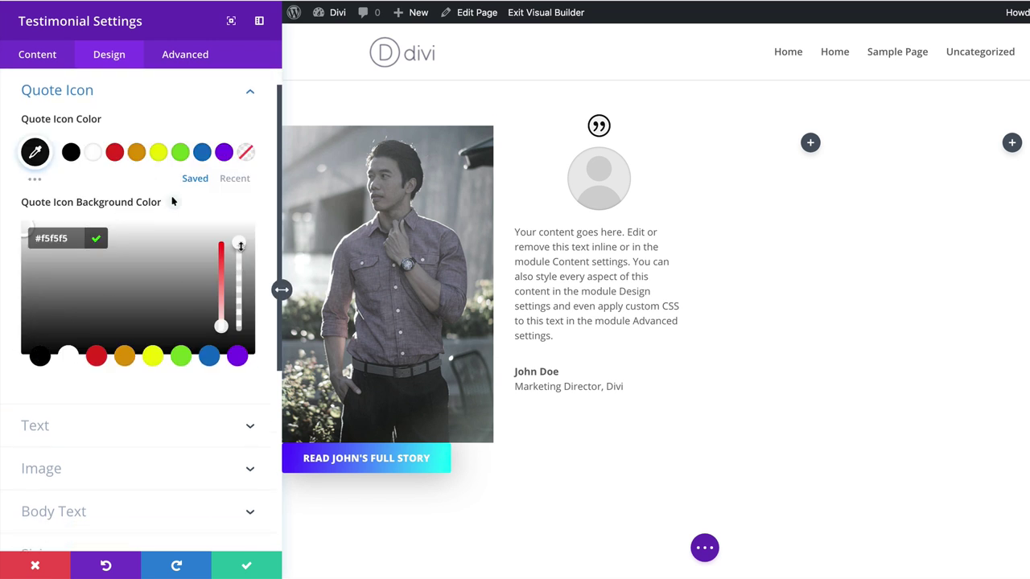
{"action": "left_click_drag", "start_coordinate": [240, 245], "coordinate": [240, 267]}
{"action": "left_click_drag", "start_coordinate": [58, 238], "coordinate": [130, 238]}
{"action": "key", "text": "super+c"}
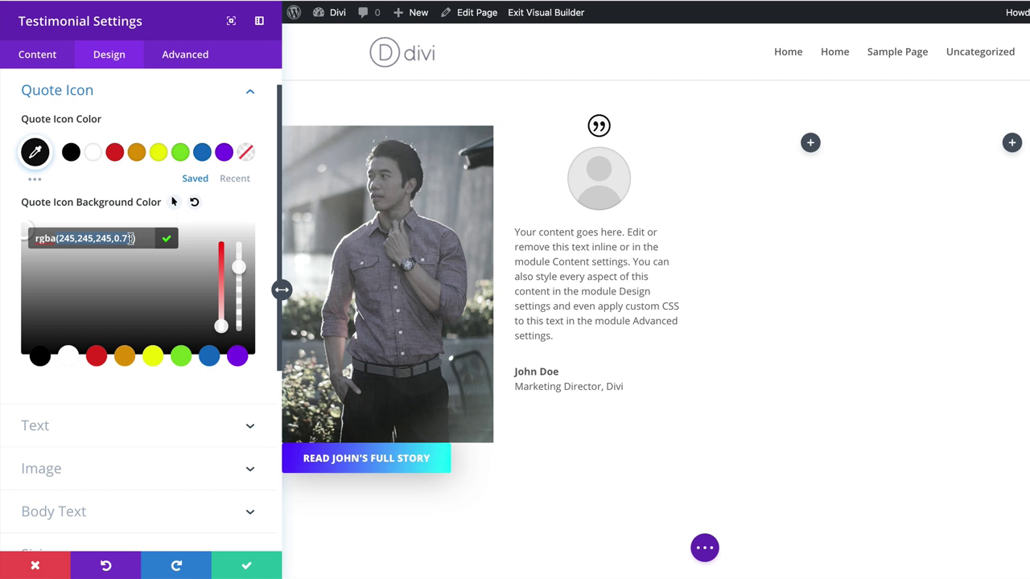
{"action": "left_click_drag", "start_coordinate": [58, 238], "coordinate": [128, 238]}
{"action": "key", "text": "super+v"}
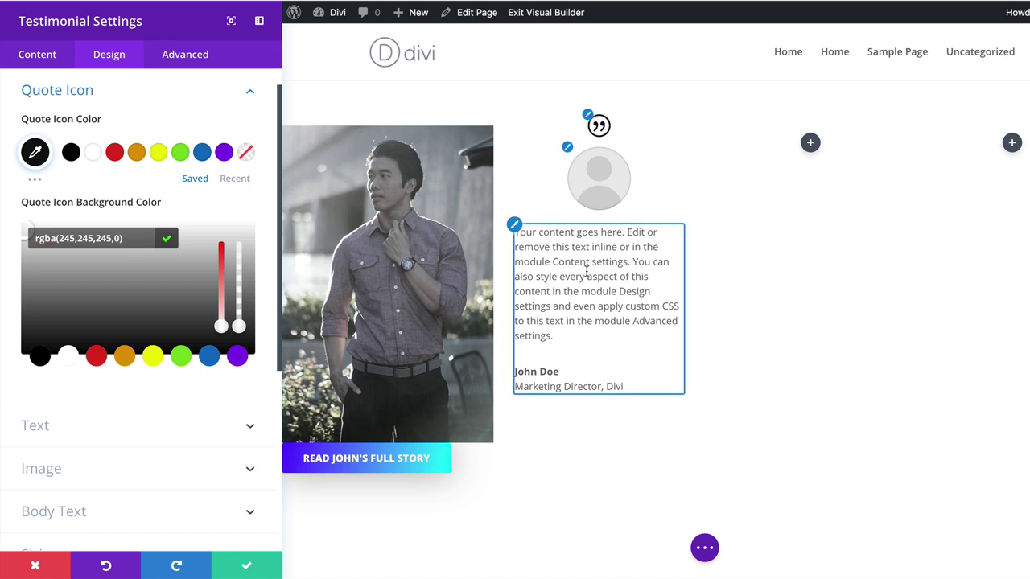
Set the testimonial's body font to Verdana and its body line height to 1.7em.
{"action": "left_click", "coordinate": [515, 226]}
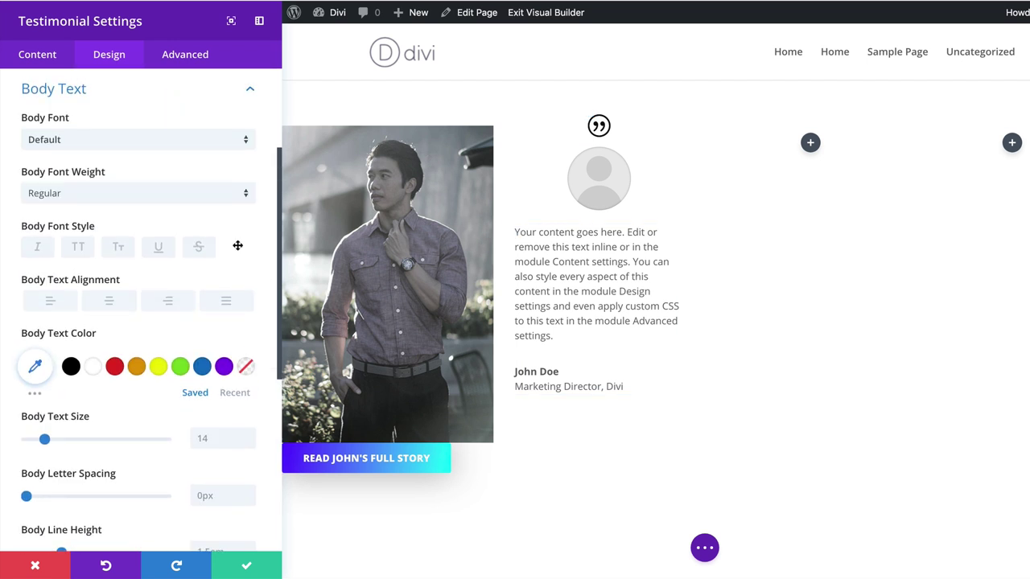
{"action": "left_click", "coordinate": [93, 141]}
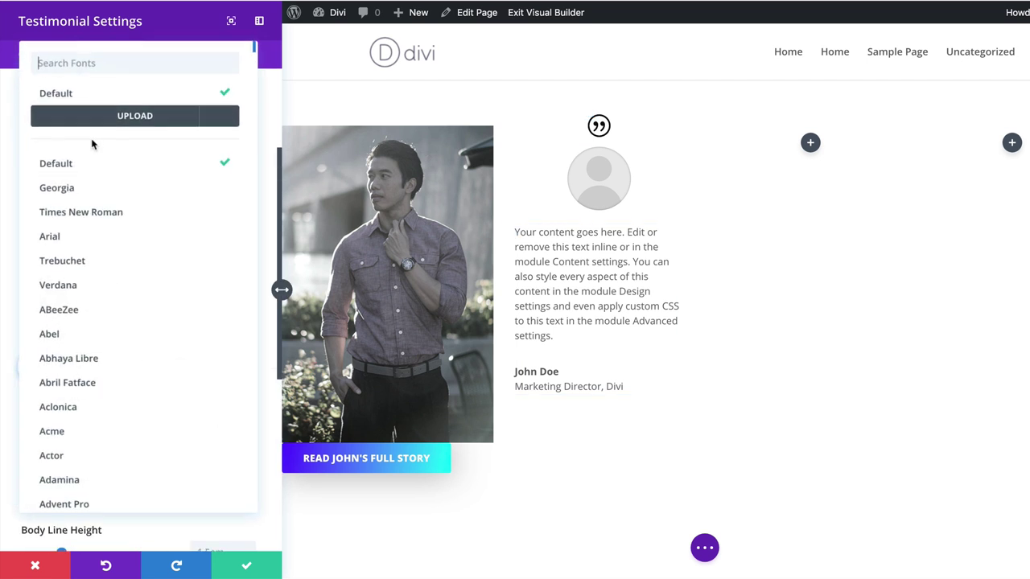
{"action": "left_click", "coordinate": [77, 66]}
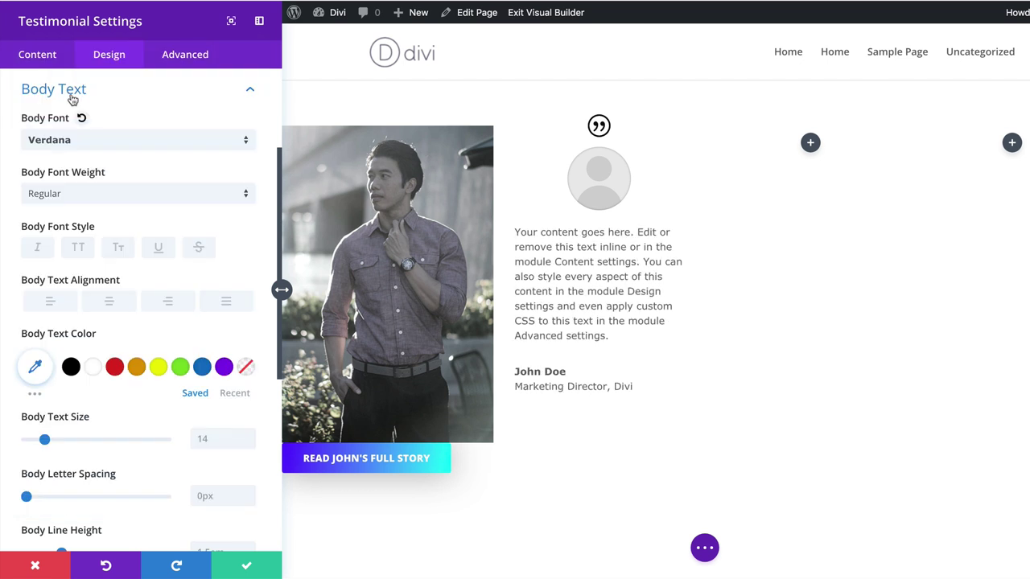
{"action": "scroll", "coordinate": [148, 456], "scroll_direction": "down", "scroll_amount": 2}
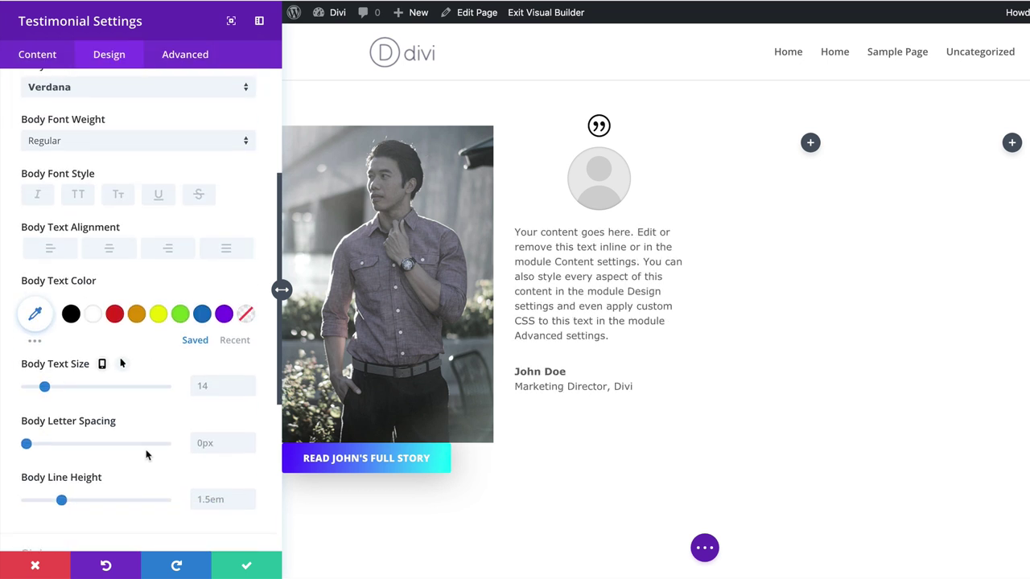
{"action": "scroll", "coordinate": [146, 456], "scroll_direction": "down", "scroll_amount": 3}
{"action": "mouse_move", "coordinate": [132, 403]}
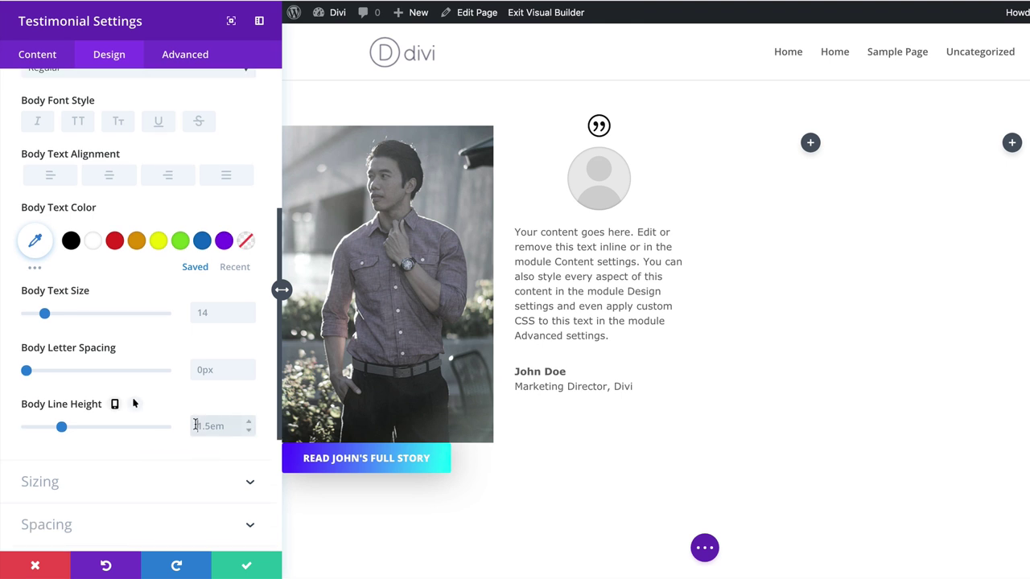
{"action": "left_click", "coordinate": [195, 426]}
{"action": "type", "text": "1.7em"}
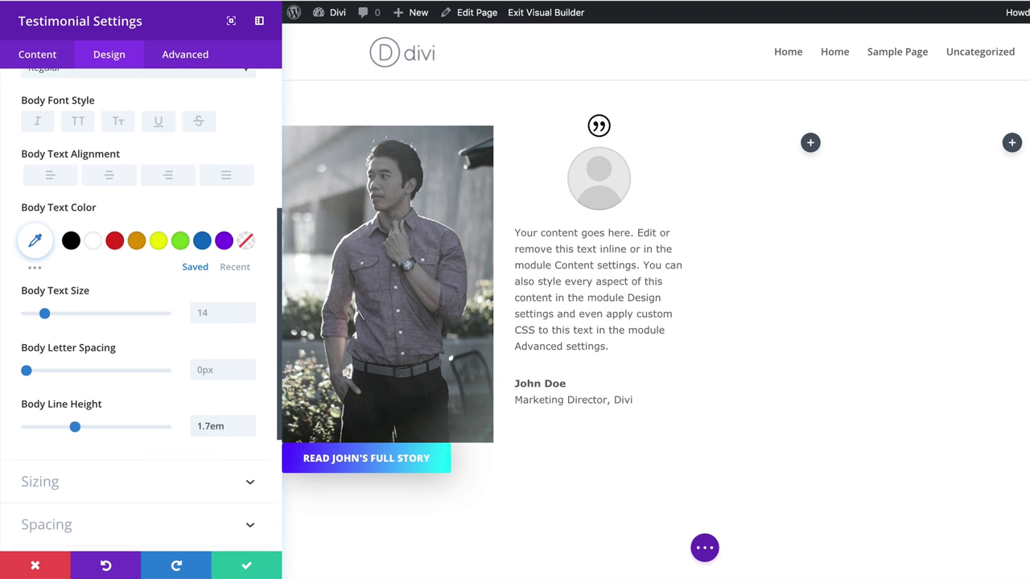
Set the testimonial's custom top margin to 15vw.
{"action": "scroll", "coordinate": [175, 438], "scroll_direction": "down", "scroll_amount": 5}
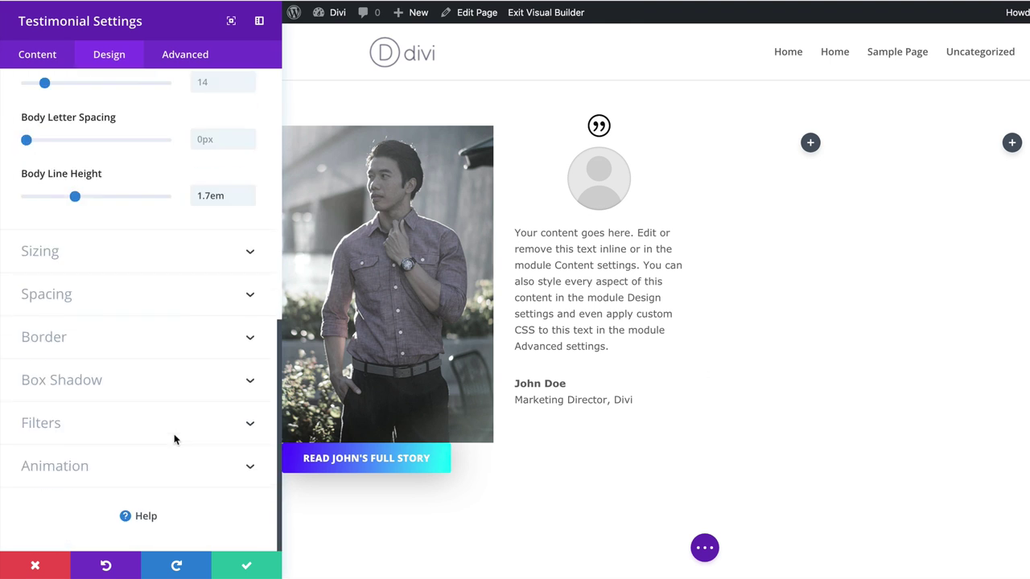
{"action": "left_click", "coordinate": [70, 295]}
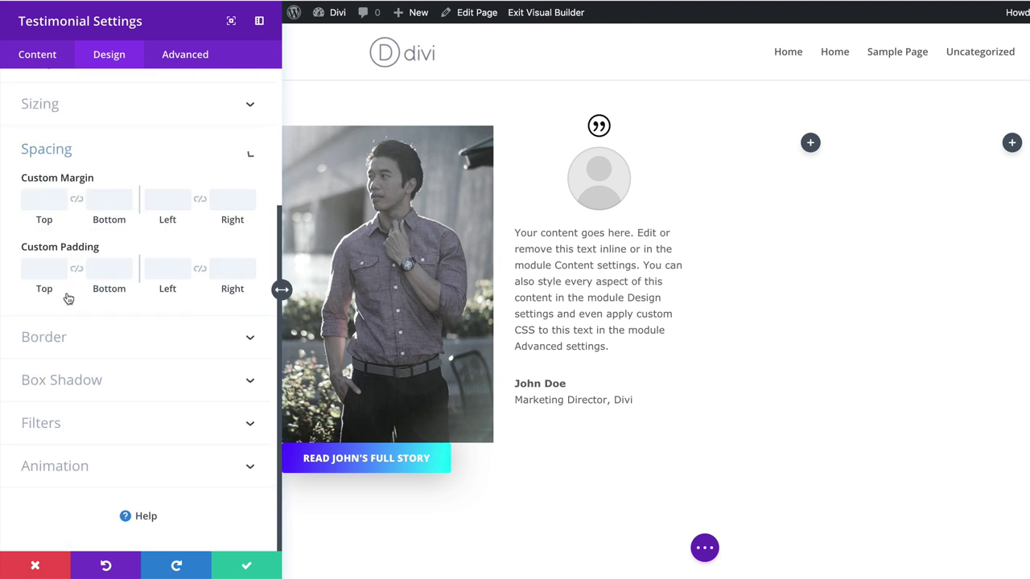
{"action": "left_click", "coordinate": [40, 199]}
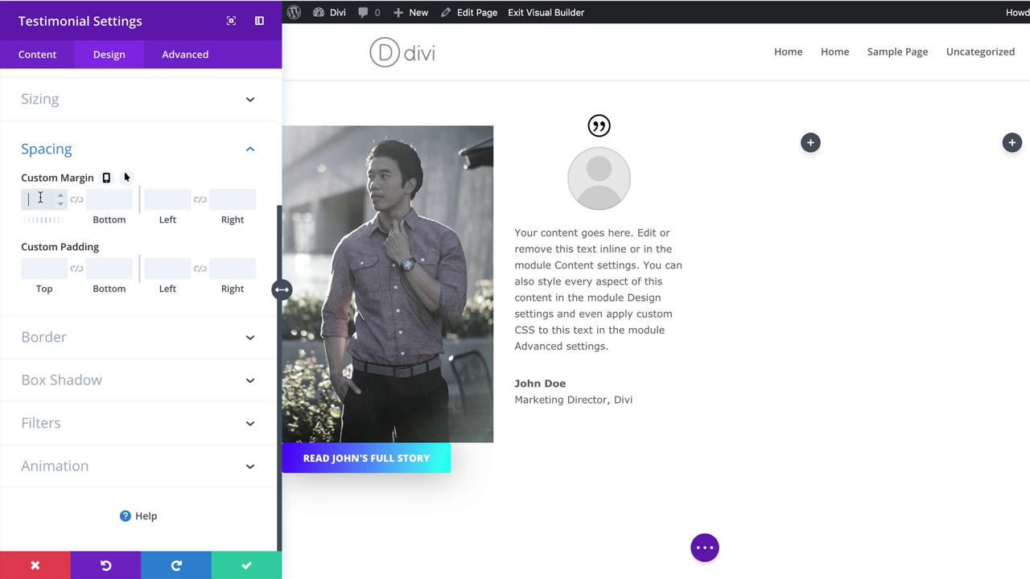
{"action": "type", "text": "15vw"}
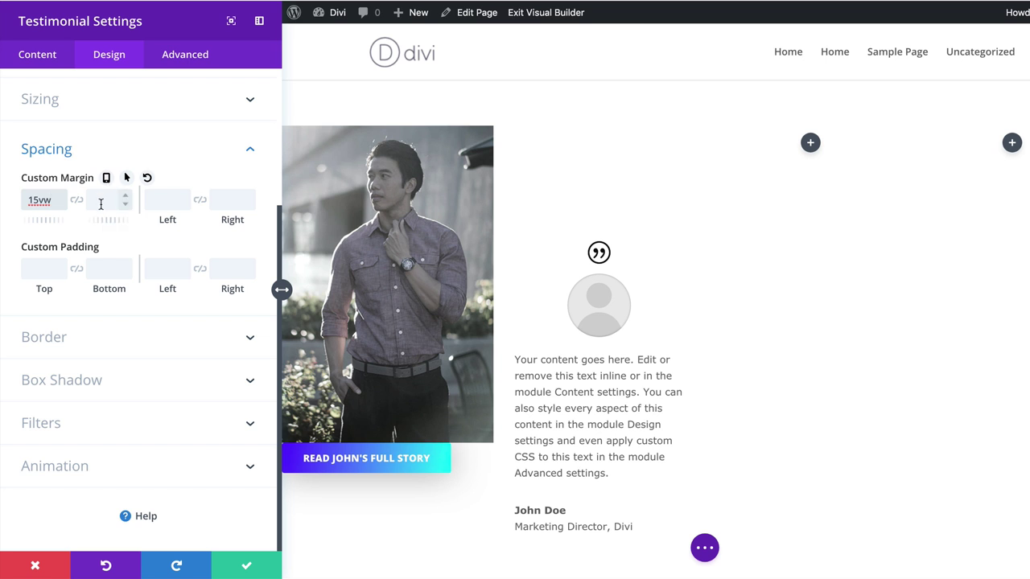
{"action": "left_click", "coordinate": [101, 202]}
{"action": "type", "text": "5"}
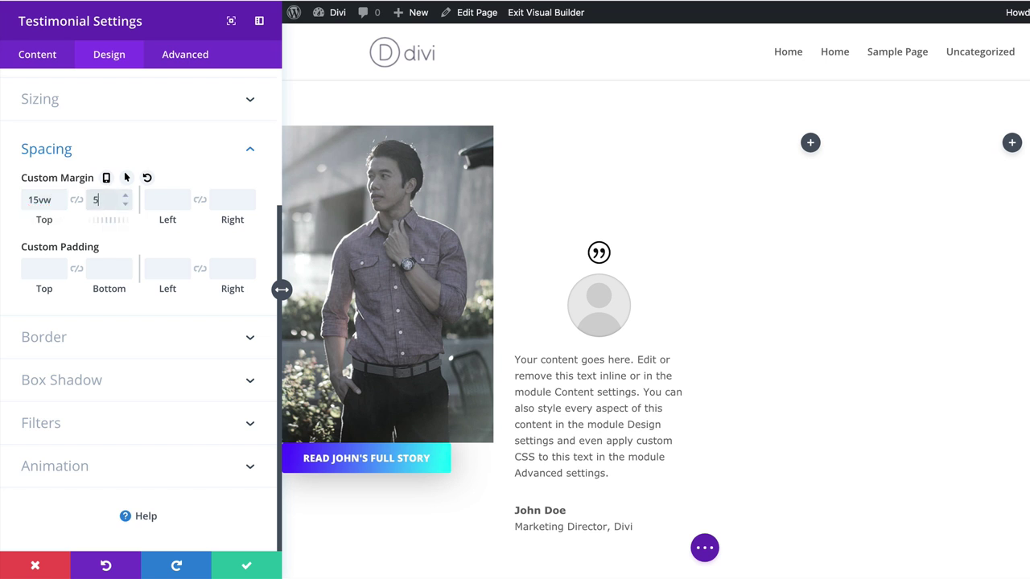
{"action": "key", "text": "BackSpace"}
{"action": "key", "text": "BackSpace"}
{"action": "key", "text": "BackSpace"}
{"action": "key", "text": "BackSpace"}
Enable responsive custom margins for the testimonial, set the tablet margins to 0vw top and 50px bottom, and show the phone values.
{"action": "left_click", "coordinate": [107, 180]}
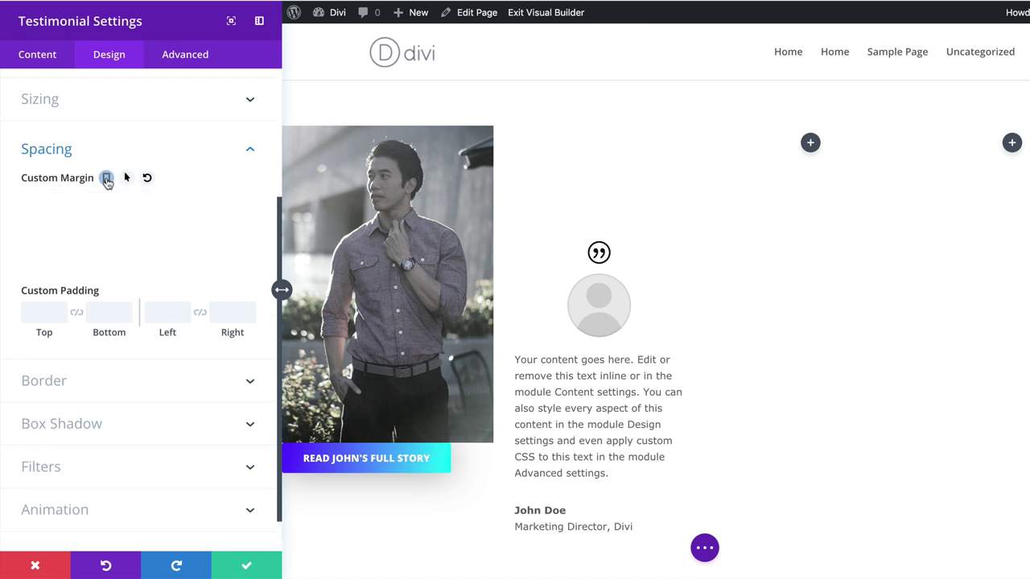
{"action": "left_click", "coordinate": [138, 204]}
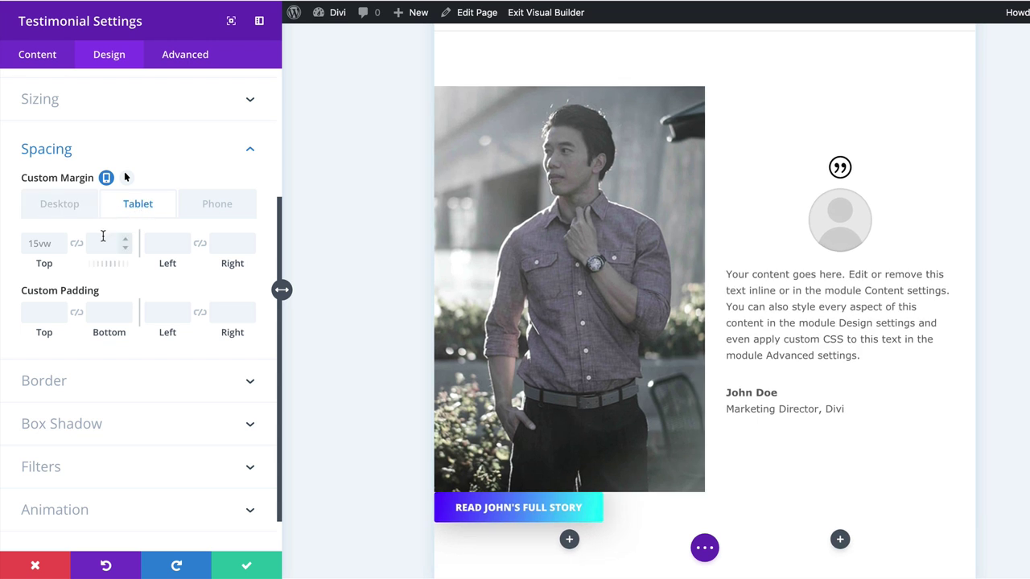
{"action": "left_click", "coordinate": [43, 246]}
{"action": "type", "text": "0vw"}
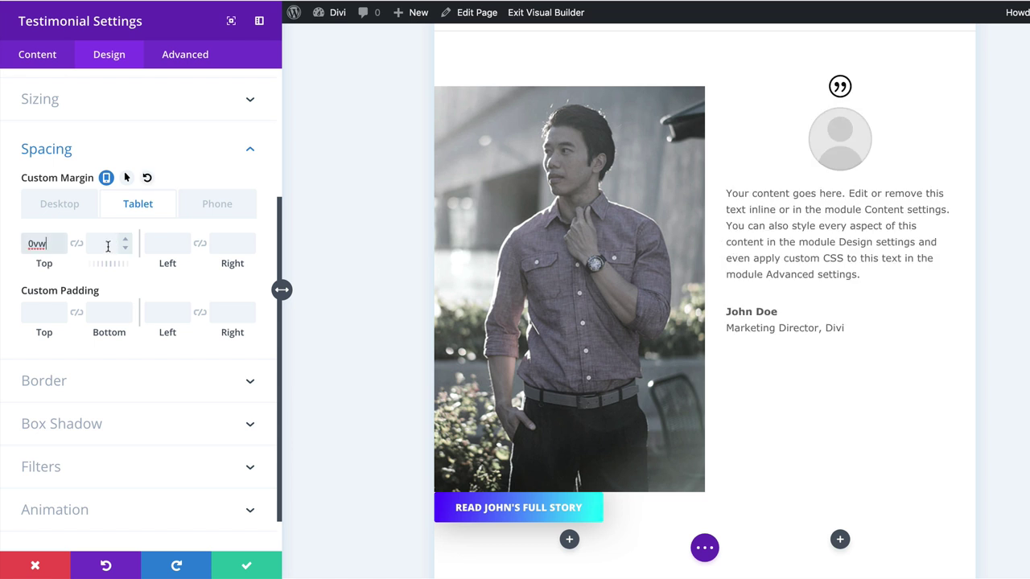
{"action": "left_click", "coordinate": [108, 246]}
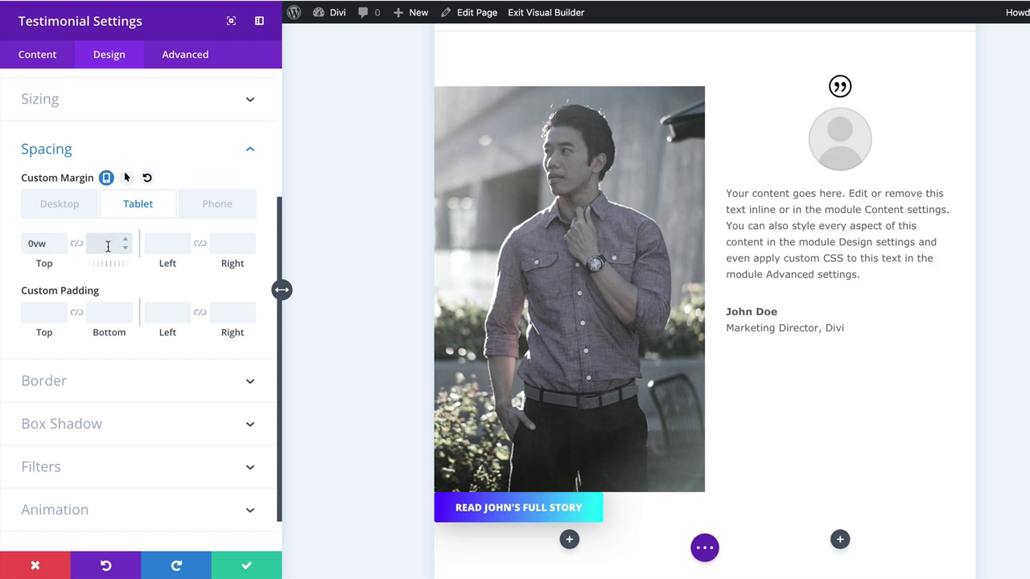
{"action": "type", "text": "50px"}
{"action": "left_click", "coordinate": [229, 207]}
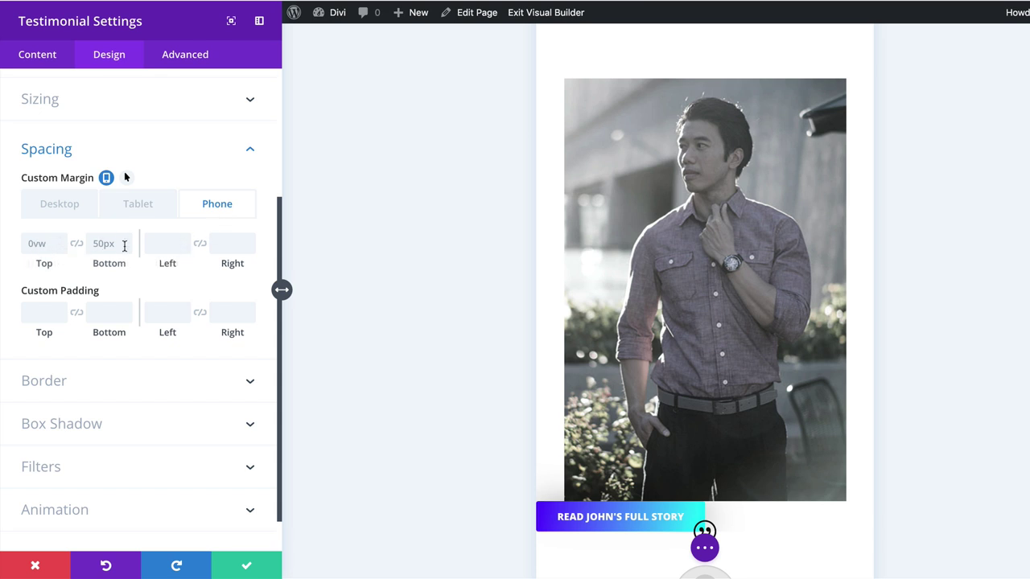
Set the testimonial's desktop custom margins to -10vw left and 5vw right.
{"action": "left_click", "coordinate": [72, 206]}
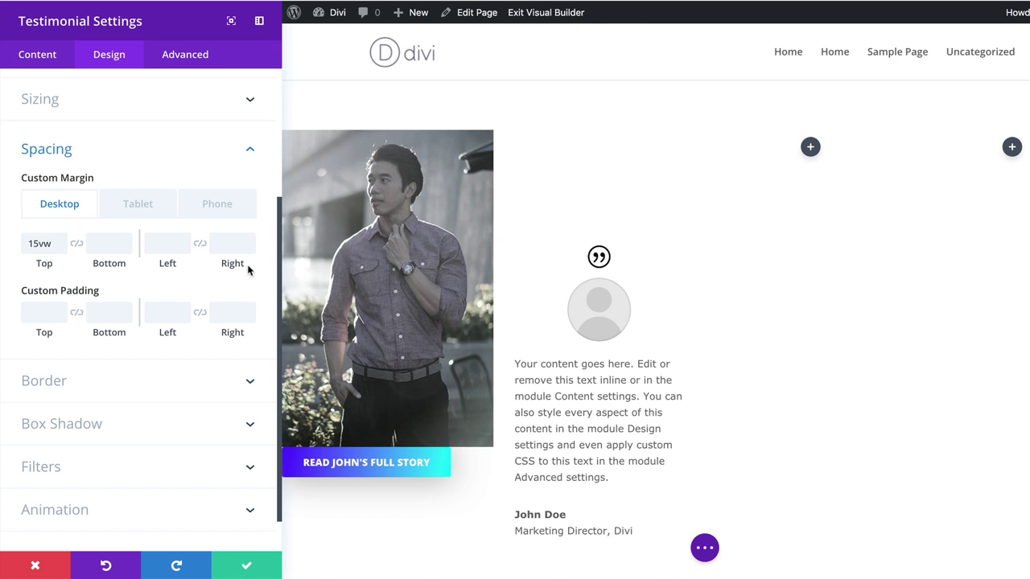
{"action": "left_click", "coordinate": [159, 243]}
{"action": "type", "text": "-10vw"}
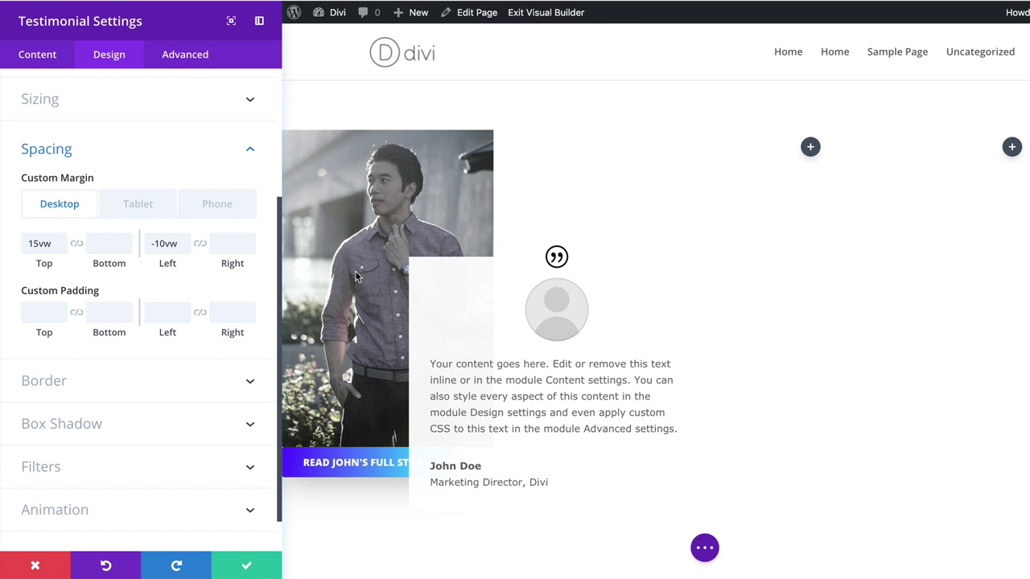
{"action": "left_click", "coordinate": [225, 244]}
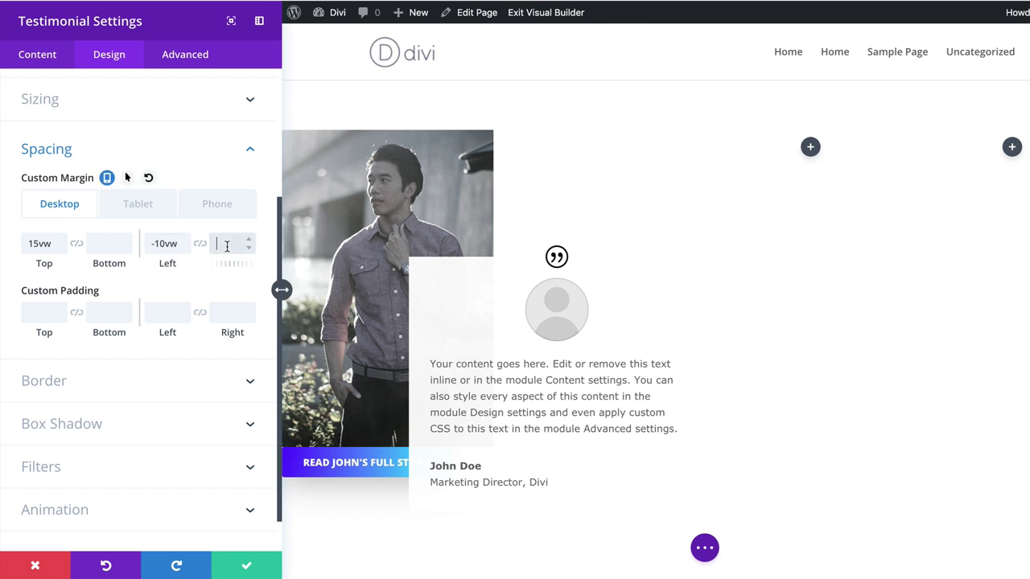
{"action": "type", "text": "5vw"}
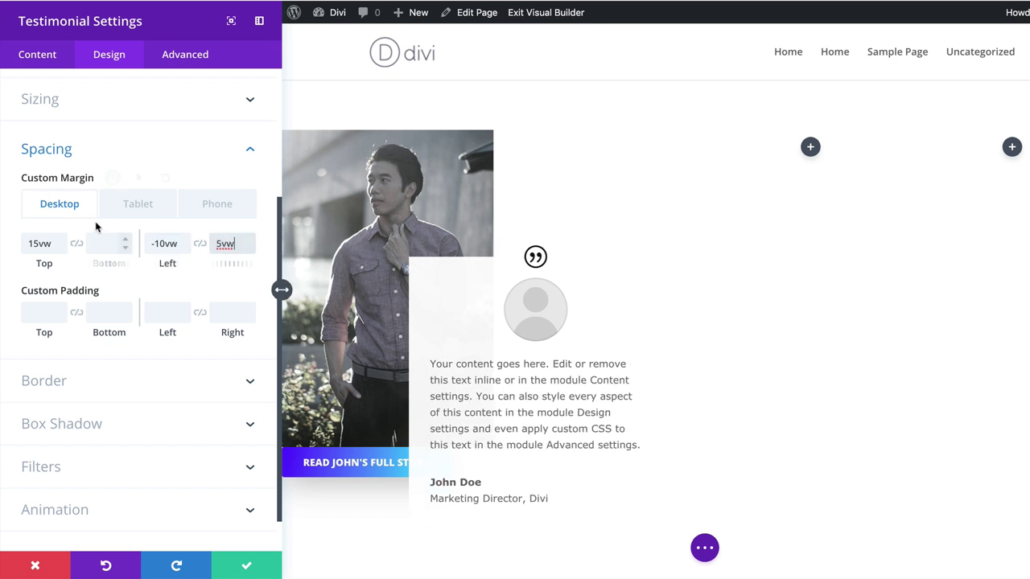
Set the testimonial's phone left margin to 0vw and review the tablet margins.
{"action": "left_click", "coordinate": [139, 206]}
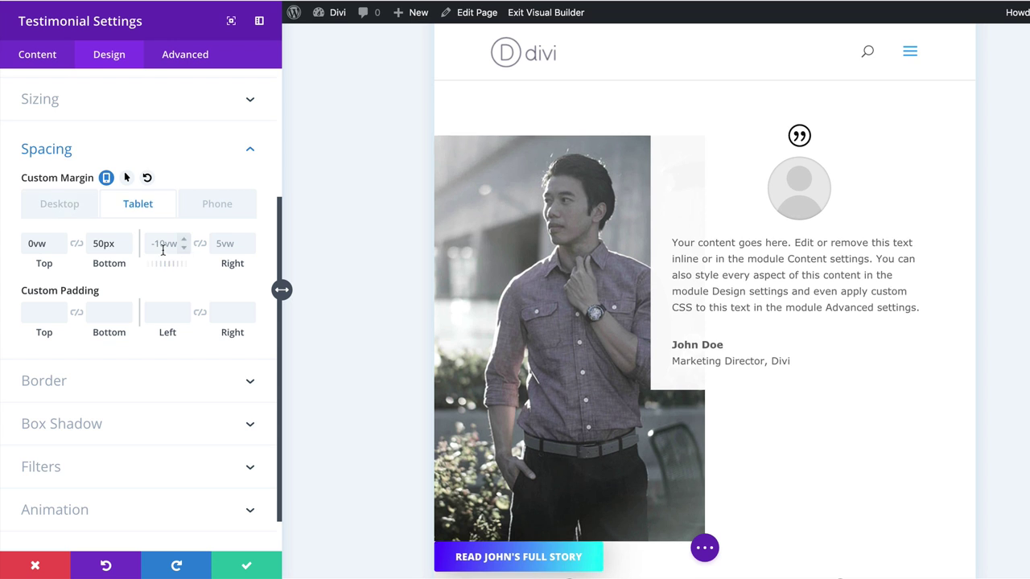
{"action": "left_click", "coordinate": [218, 206]}
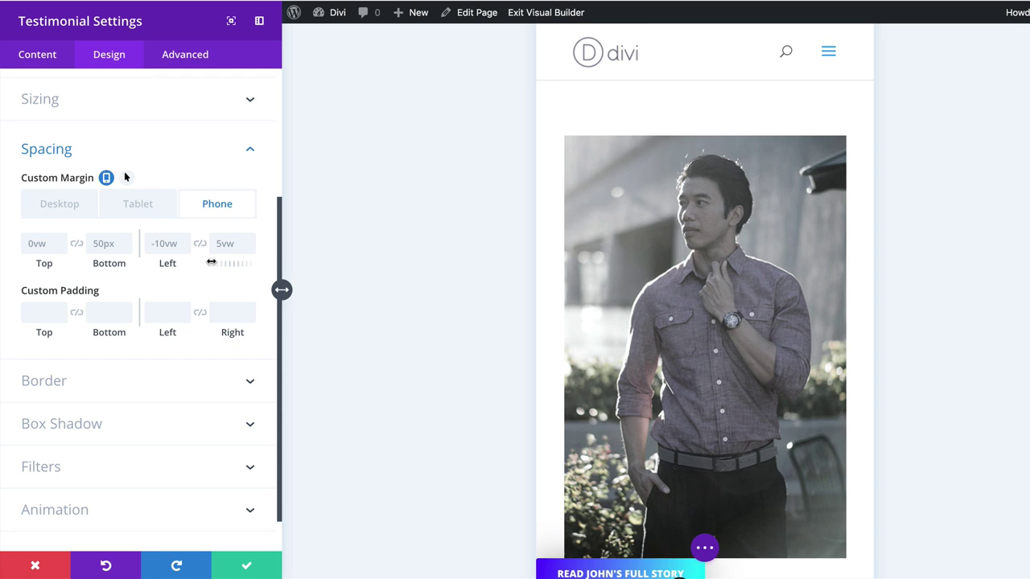
{"action": "left_click", "coordinate": [152, 244]}
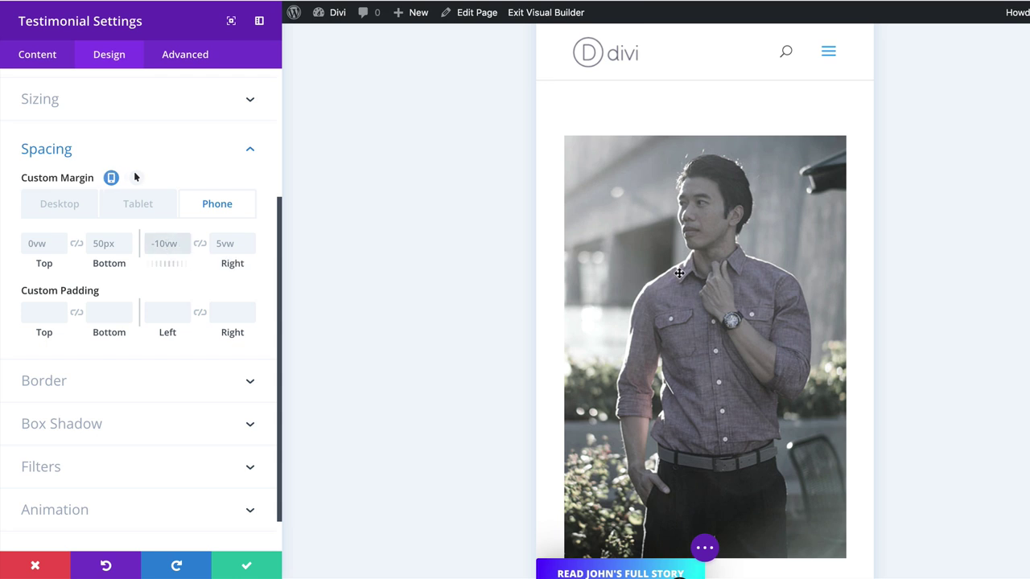
{"action": "scroll", "coordinate": [679, 274], "scroll_direction": "down", "scroll_amount": 2}
{"action": "scroll", "coordinate": [679, 274], "scroll_direction": "down", "scroll_amount": 3}
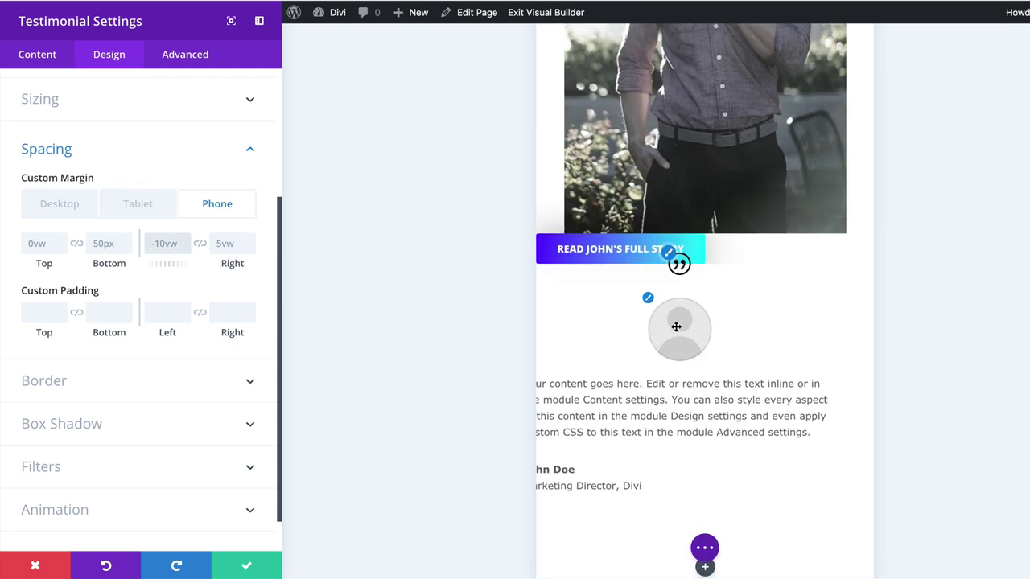
{"action": "scroll", "coordinate": [598, 379], "scroll_direction": "down", "scroll_amount": 1}
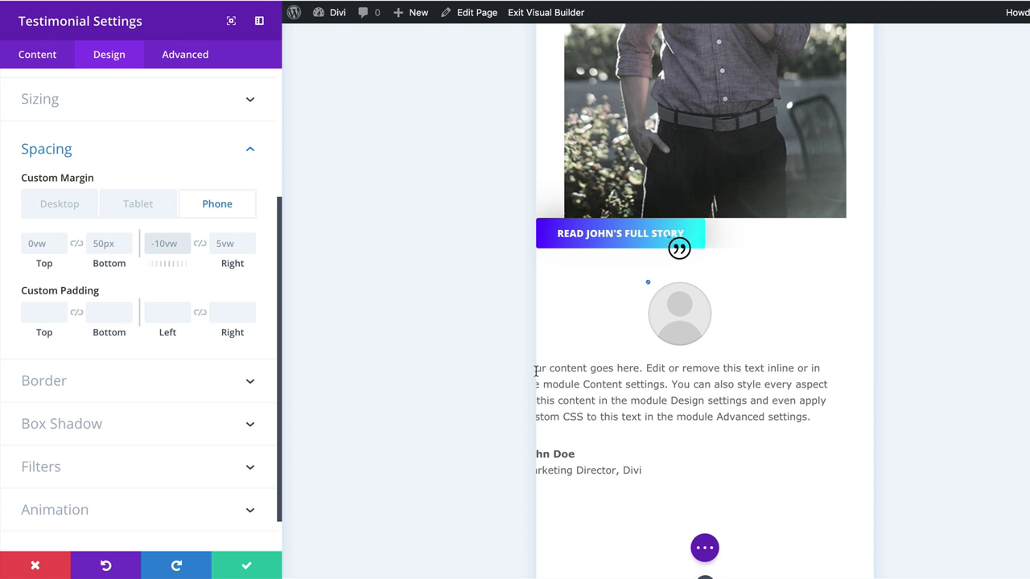
{"action": "key", "text": "ctrl+a"}
{"action": "type", "text": "0vw"}
{"action": "mouse_move", "coordinate": [123, 172]}
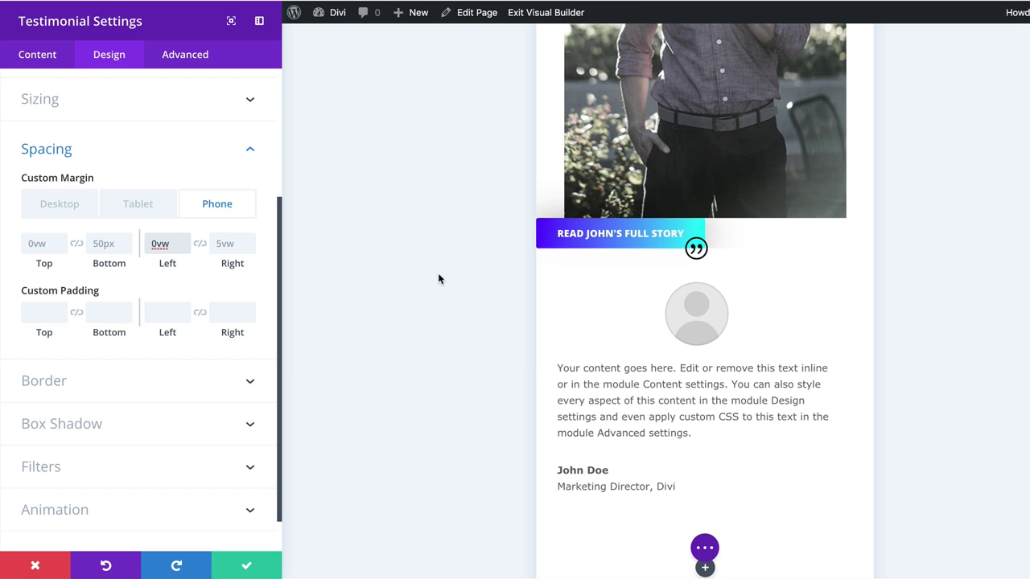
{"action": "left_click", "coordinate": [155, 211]}
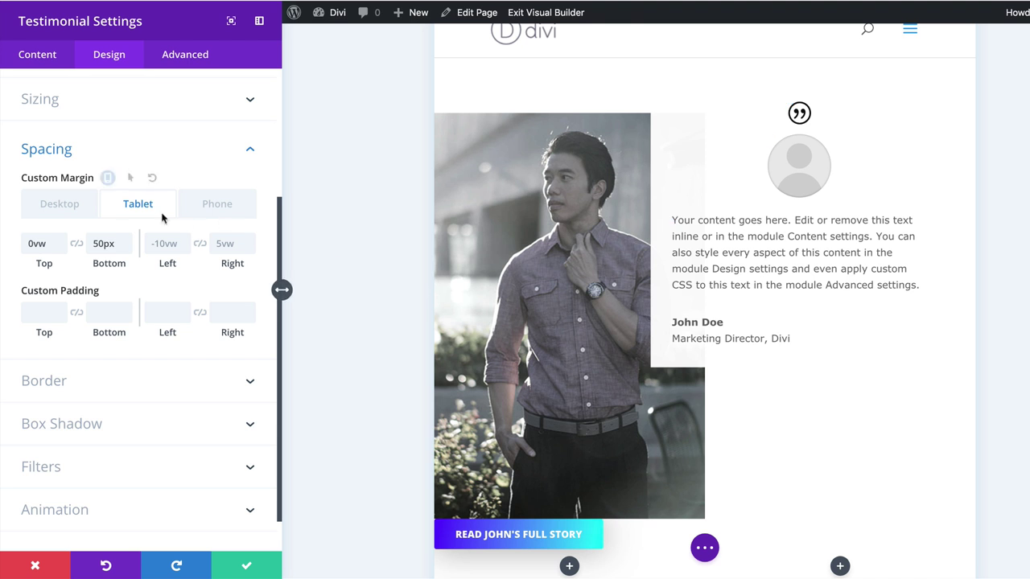
Give the testimonial linked custom padding of 70px top and bottom and 50px left and right, keeping the desktop margins in view.
{"action": "left_click", "coordinate": [70, 206]}
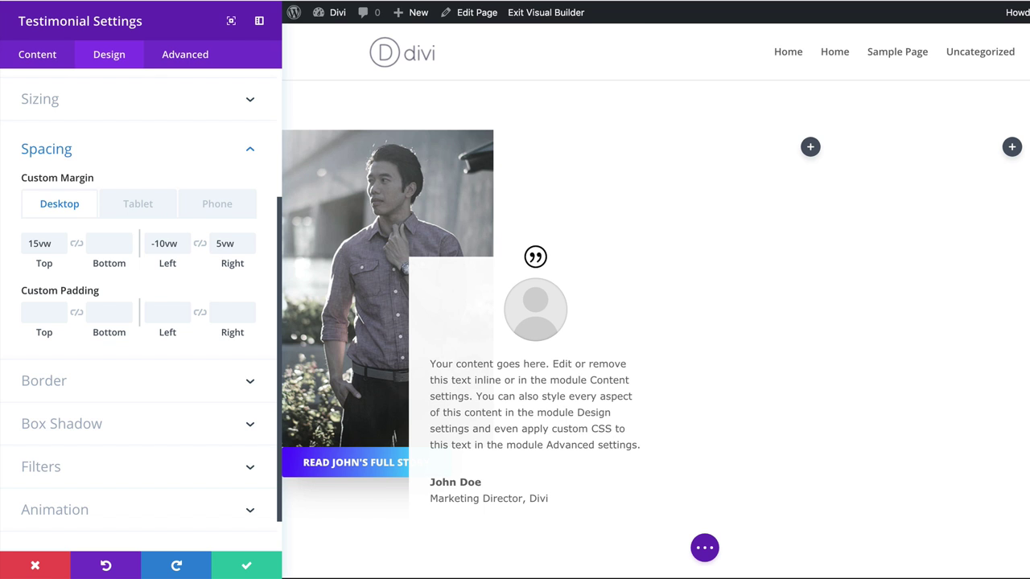
{"action": "left_click", "coordinate": [45, 310]}
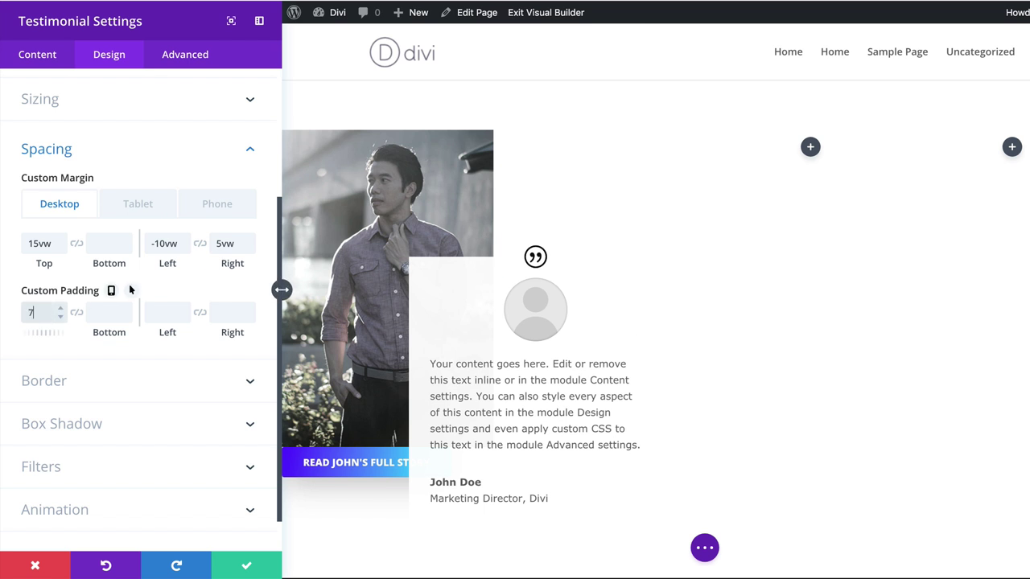
{"action": "type", "text": "70"}
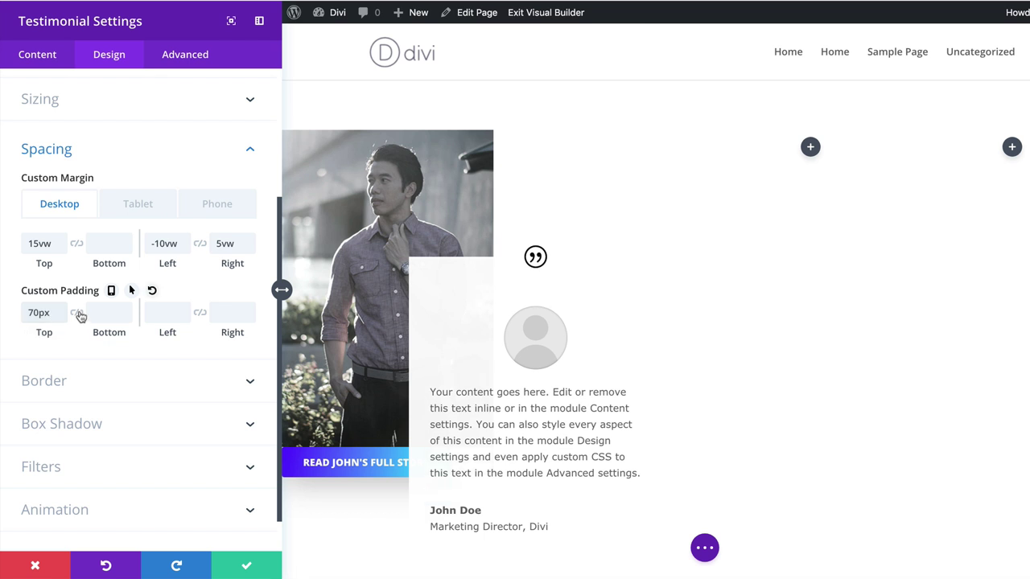
{"action": "left_click", "coordinate": [77, 314]}
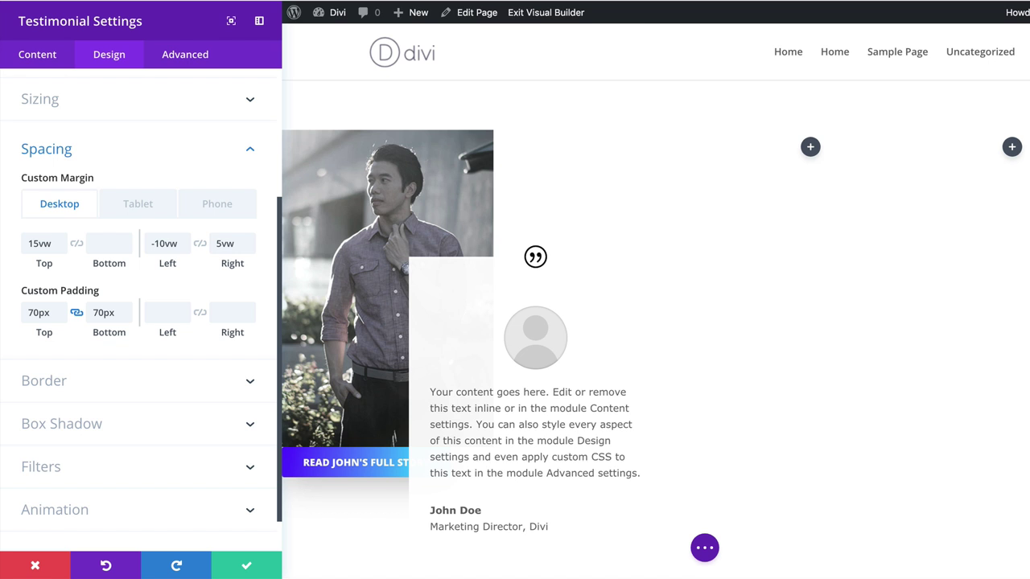
{"action": "left_click", "coordinate": [170, 314]}
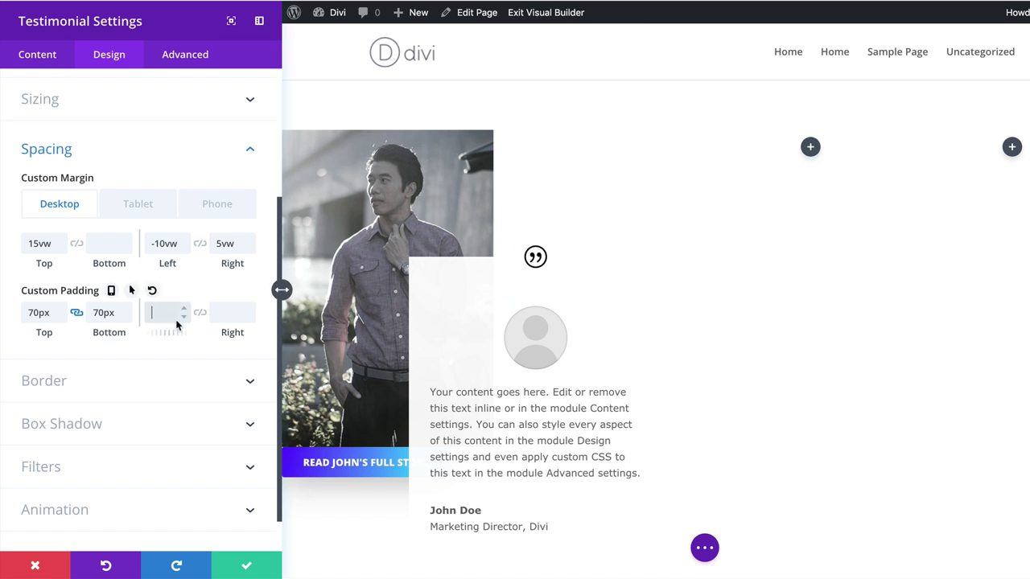
{"action": "type", "text": "50"}
{"action": "left_click", "coordinate": [199, 314]}
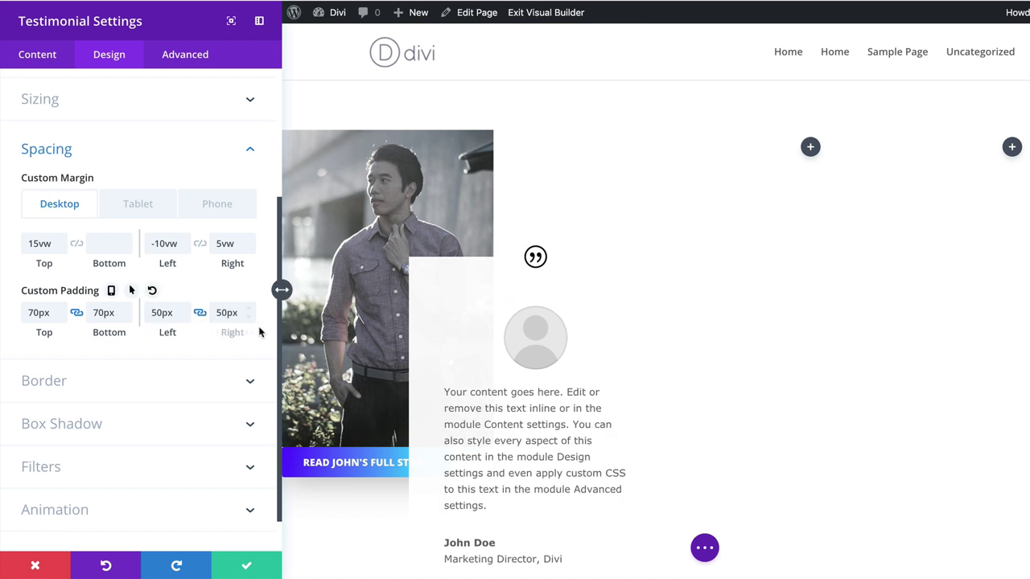
{"action": "scroll", "coordinate": [774, 358], "scroll_direction": "down", "scroll_amount": 1}
{"action": "scroll", "coordinate": [775, 360], "scroll_direction": "down", "scroll_amount": 1}
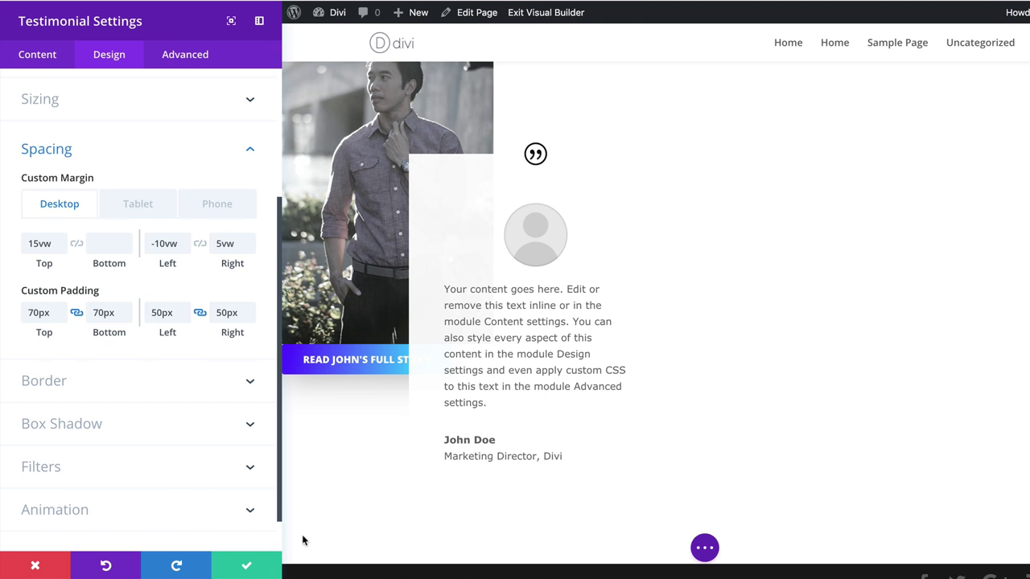
Add a 7px left border in the color #5400ff to the testimonial.
{"action": "left_click", "coordinate": [78, 387]}
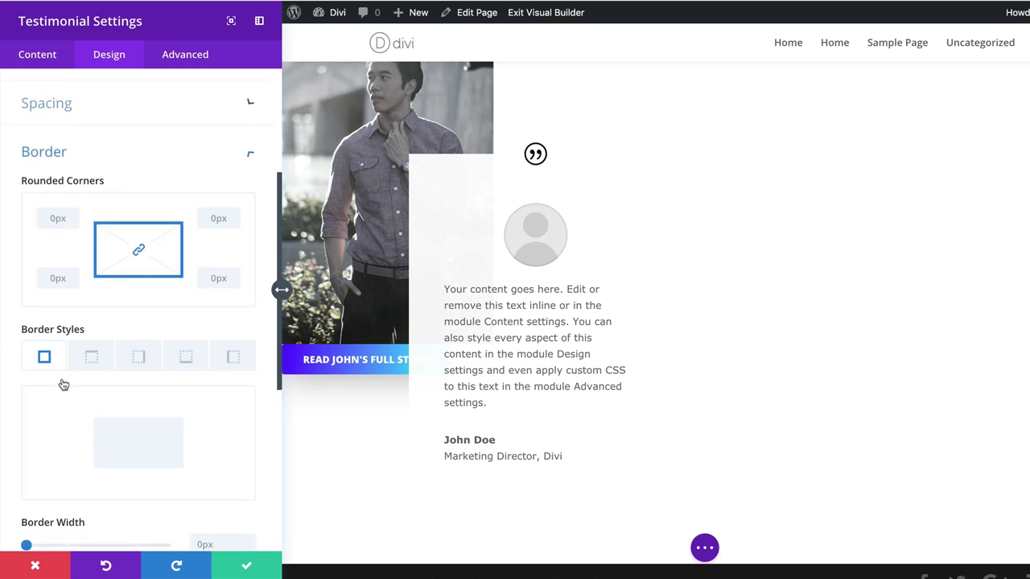
{"action": "left_click", "coordinate": [232, 296]}
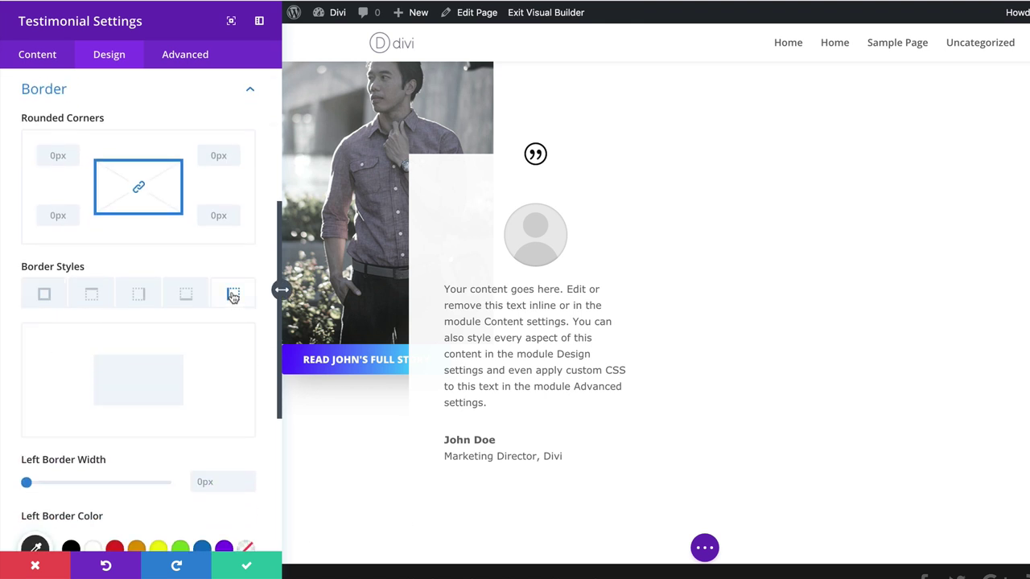
{"action": "scroll", "coordinate": [226, 428], "scroll_direction": "down", "scroll_amount": 2}
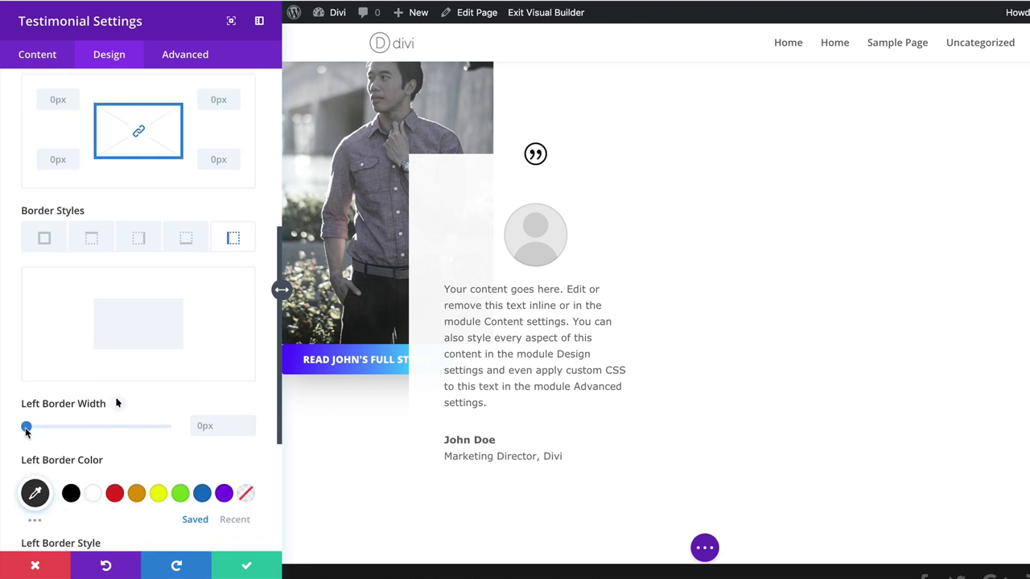
{"action": "left_click_drag", "start_coordinate": [27, 428], "coordinate": [46, 428]}
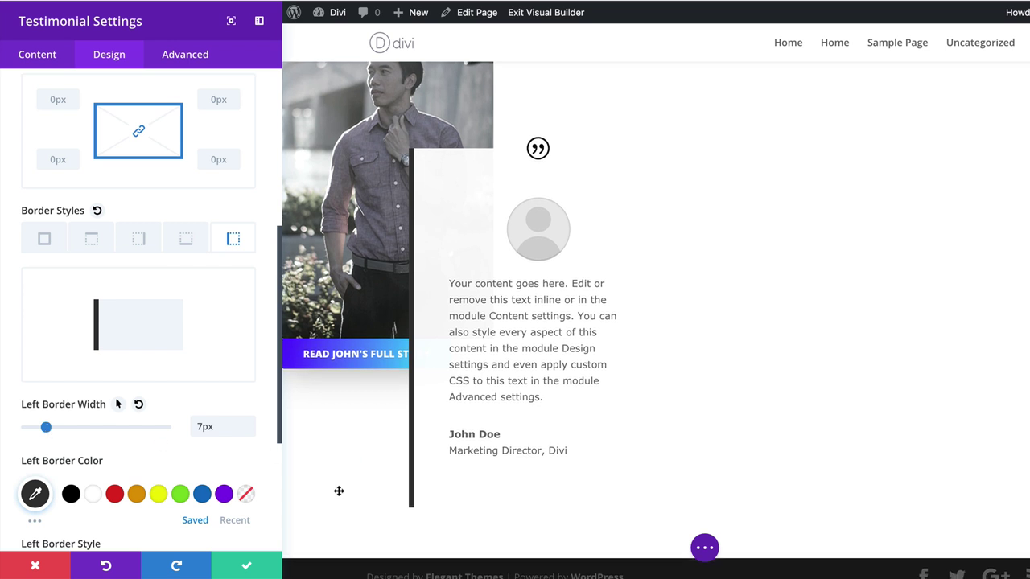
{"action": "scroll", "coordinate": [338, 489], "scroll_direction": "down", "scroll_amount": 1}
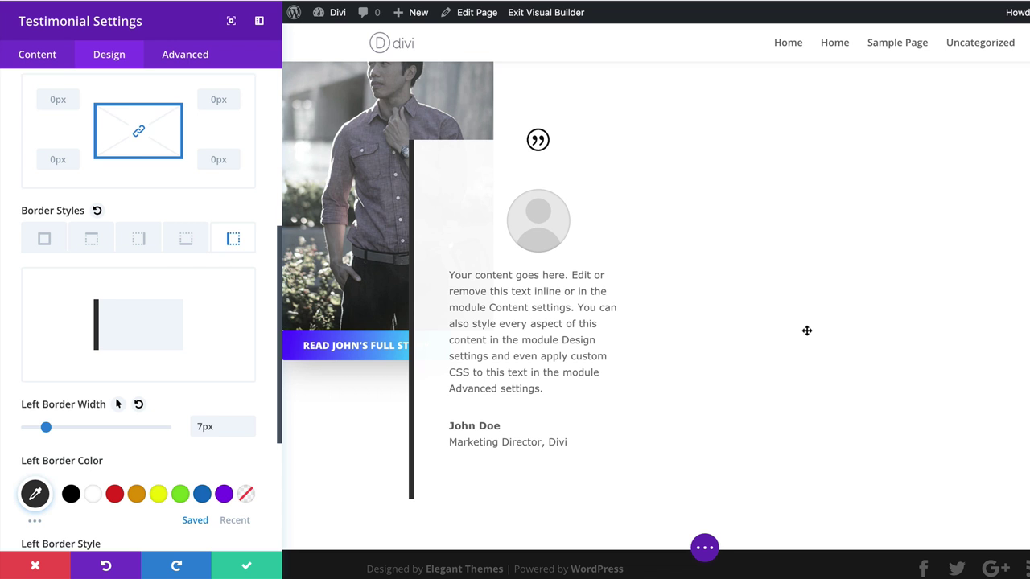
{"action": "left_click", "coordinate": [34, 493]}
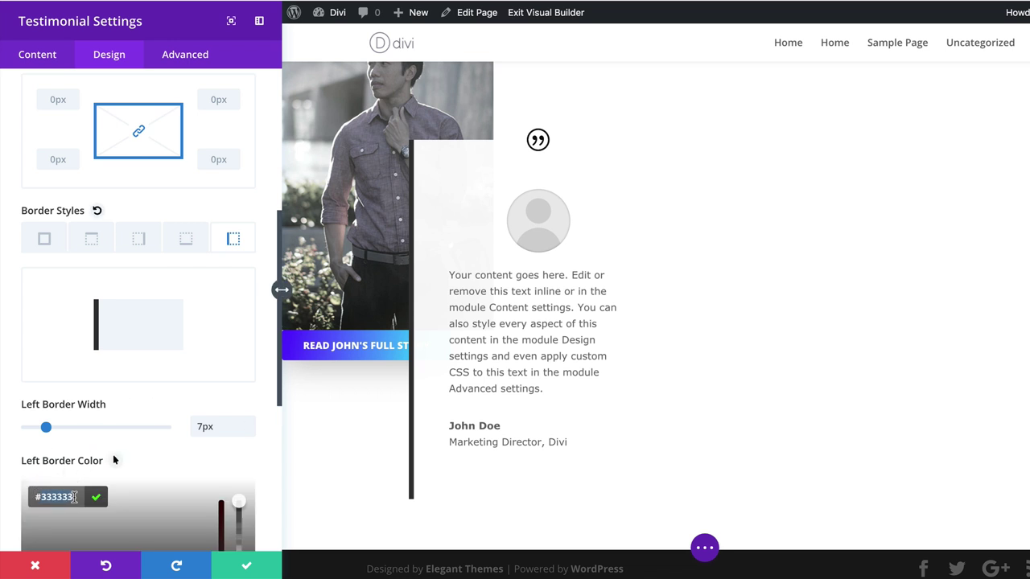
{"action": "type", "text": "#5400ff"}
{"action": "scroll", "coordinate": [273, 447], "scroll_direction": "down", "scroll_amount": 5}
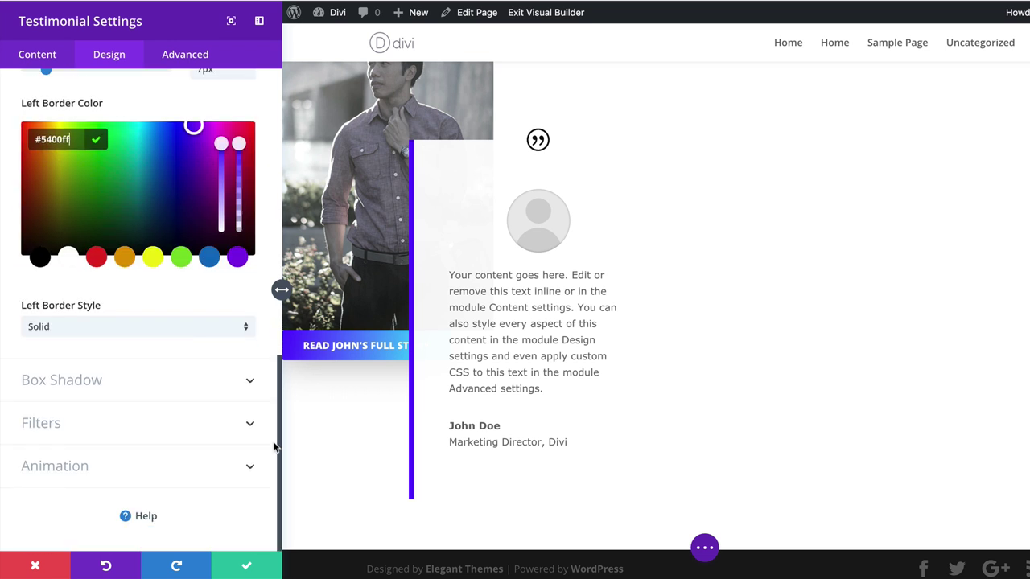
Apply the first box shadow preset to the testimonial with a blur strength of 80px and a spread strength of -10px.
{"action": "left_click", "coordinate": [131, 385]}
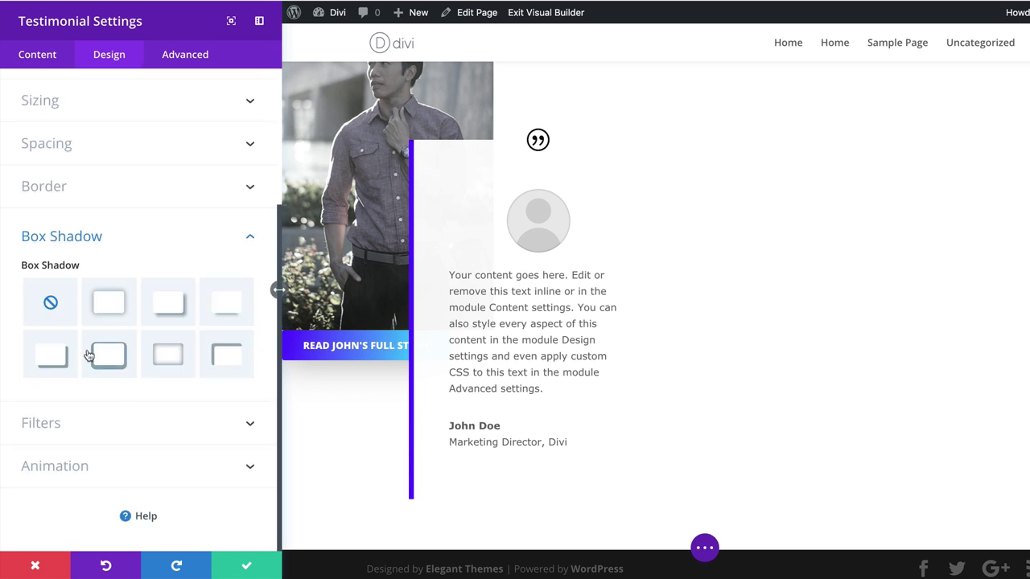
{"action": "left_click", "coordinate": [115, 306]}
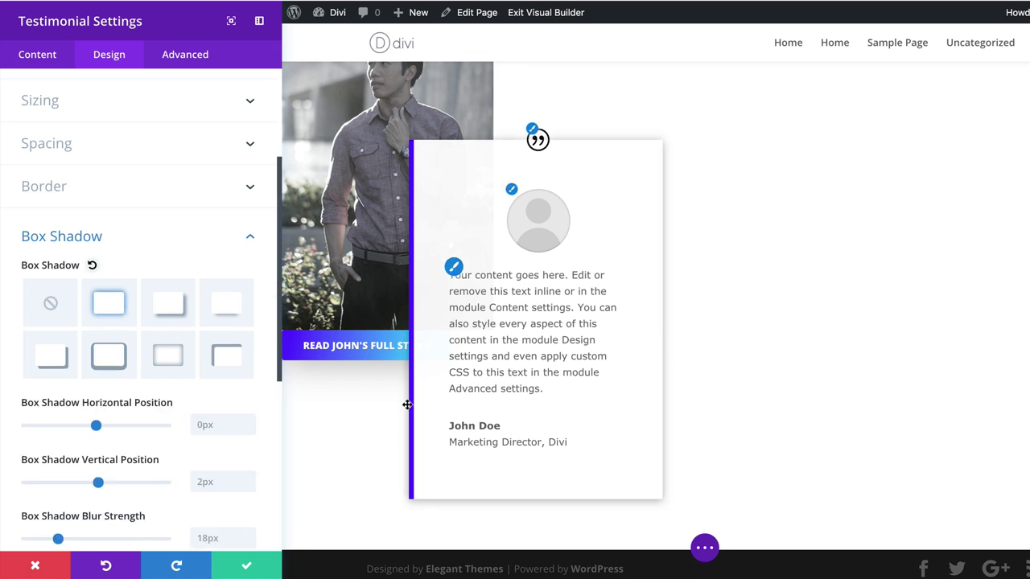
{"action": "scroll", "coordinate": [327, 414], "scroll_direction": "down", "scroll_amount": 1}
{"action": "scroll", "coordinate": [224, 424], "scroll_direction": "down", "scroll_amount": 5}
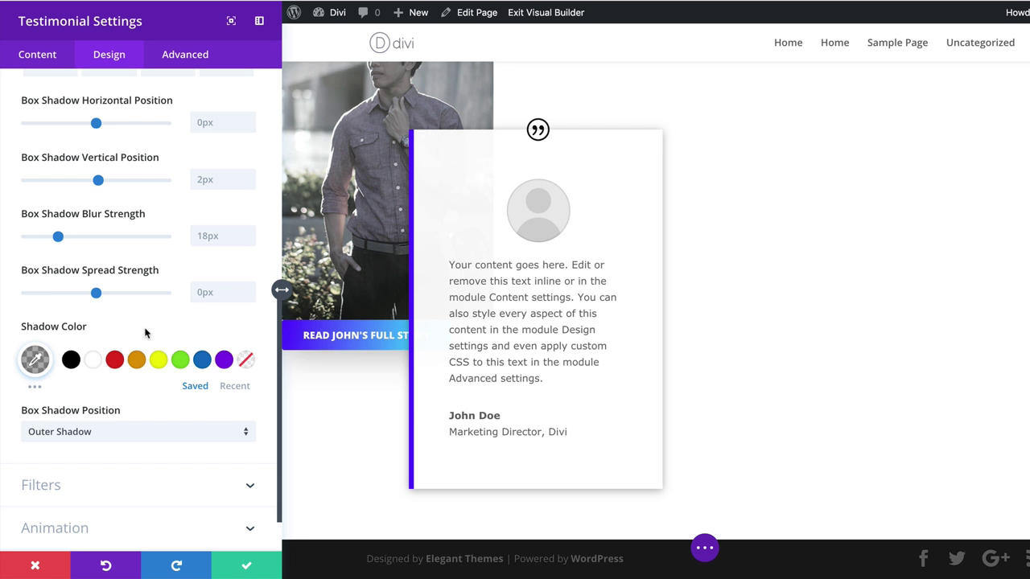
{"action": "left_click", "coordinate": [233, 238]}
{"action": "type", "text": "80"}
{"action": "key", "text": "Tab"}
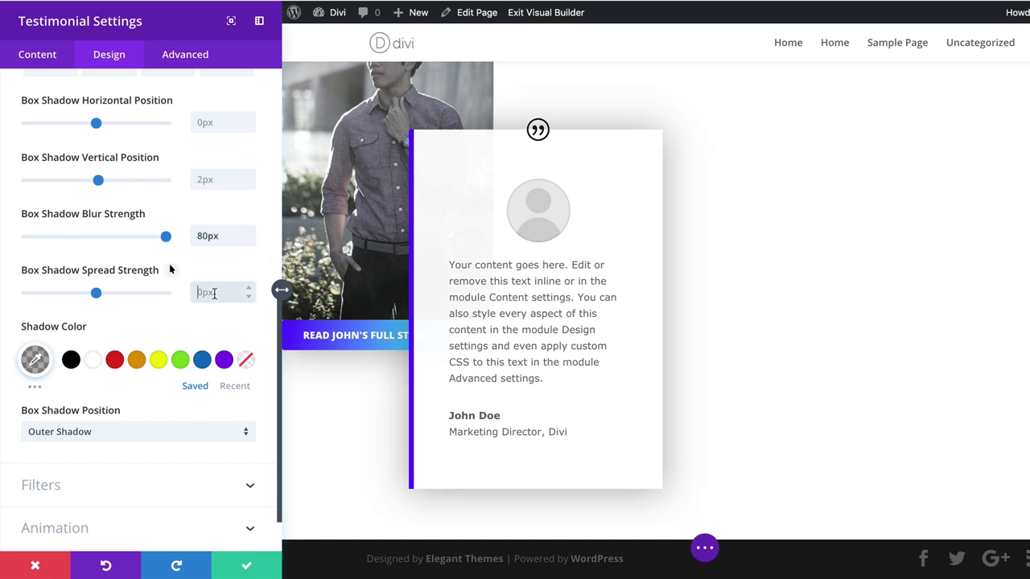
{"action": "left_click", "coordinate": [214, 293]}
{"action": "type", "text": "-10"}
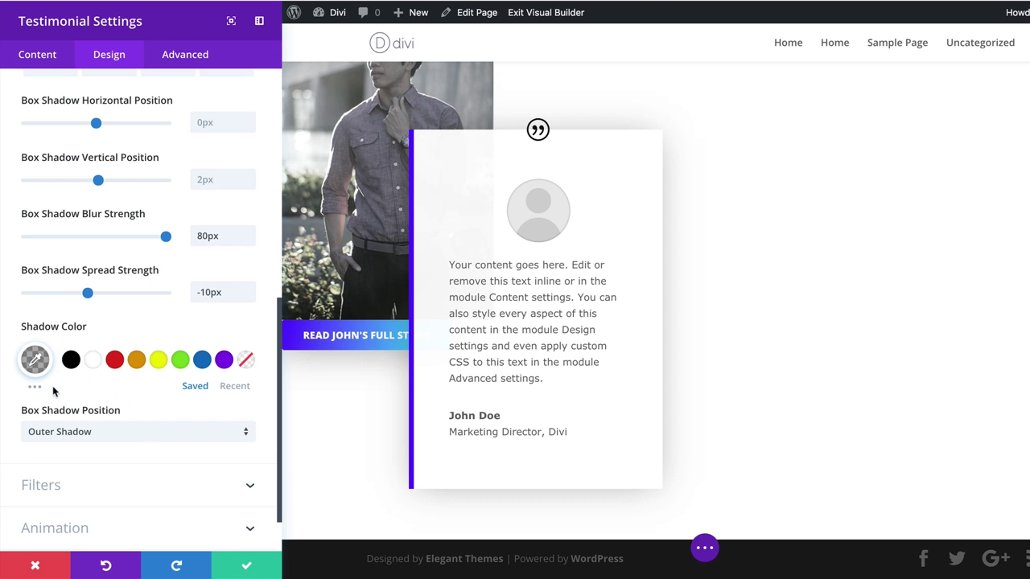
Set the testimonial's shadow color to rgba(0,0,0,0.49) and save the module settings.
{"action": "left_click", "coordinate": [35, 360]}
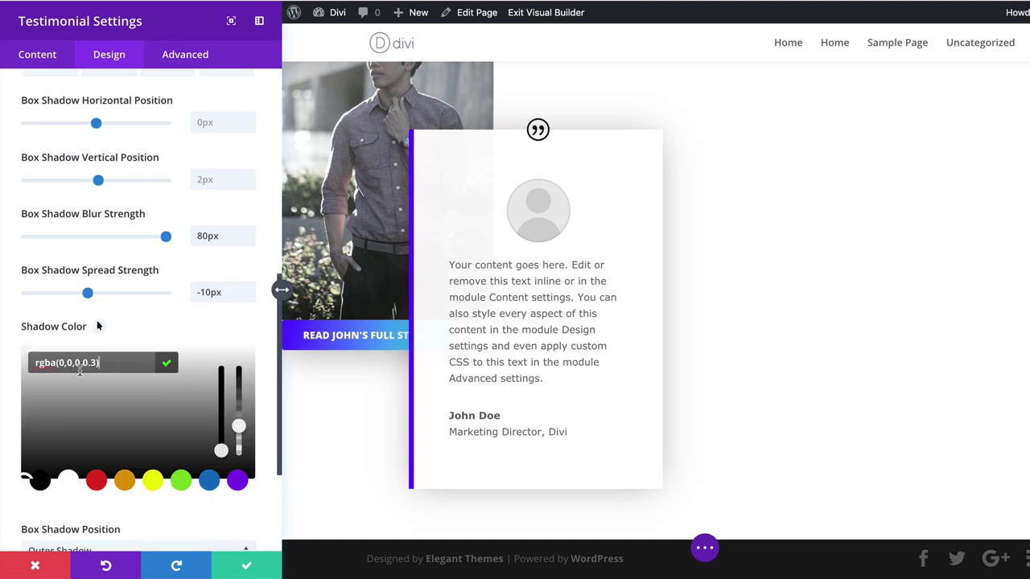
{"action": "left_click_drag", "start_coordinate": [61, 362], "coordinate": [97, 363]}
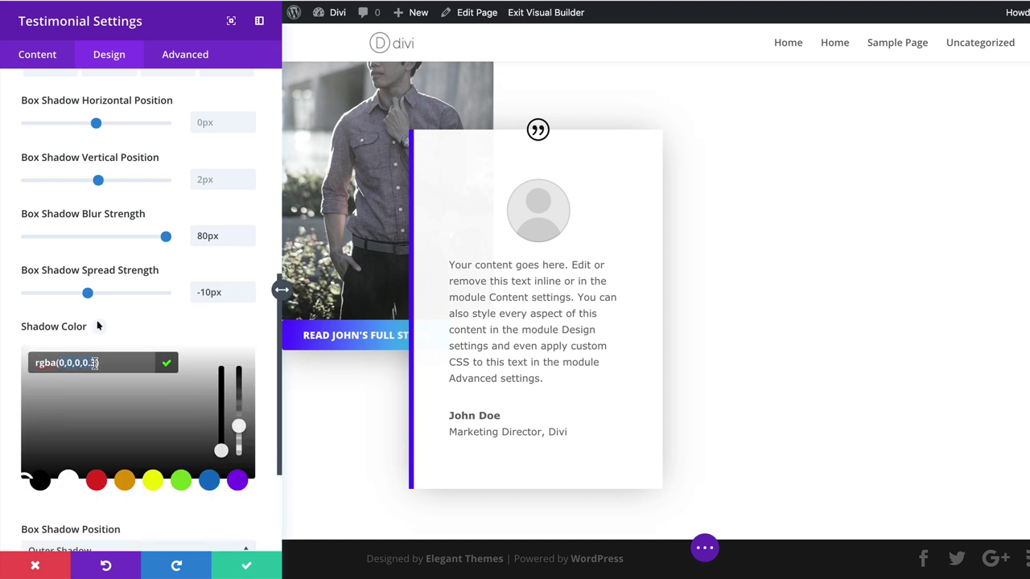
{"action": "type", "text": "0,0,0,0.49"}
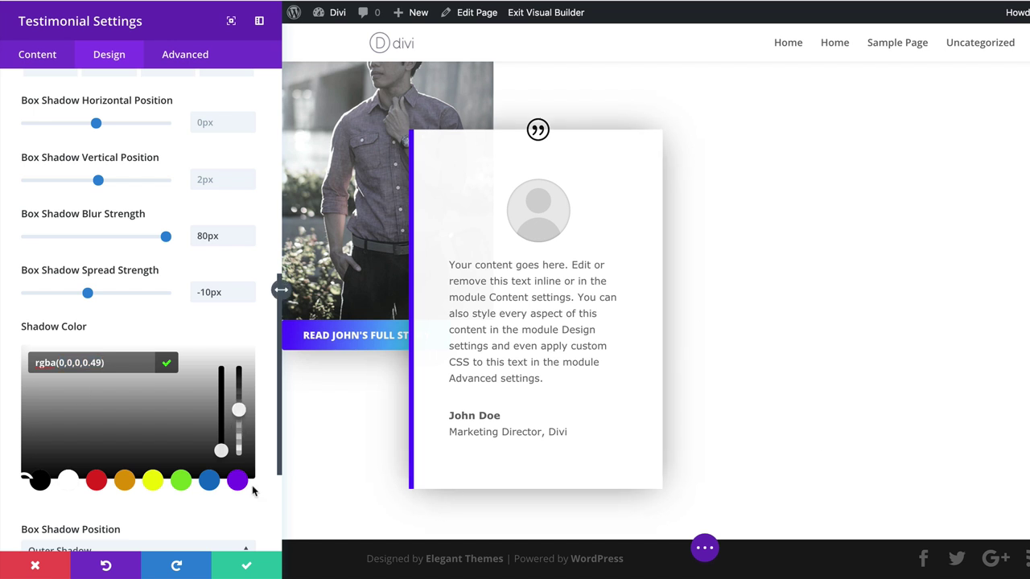
{"action": "left_click", "coordinate": [247, 572]}
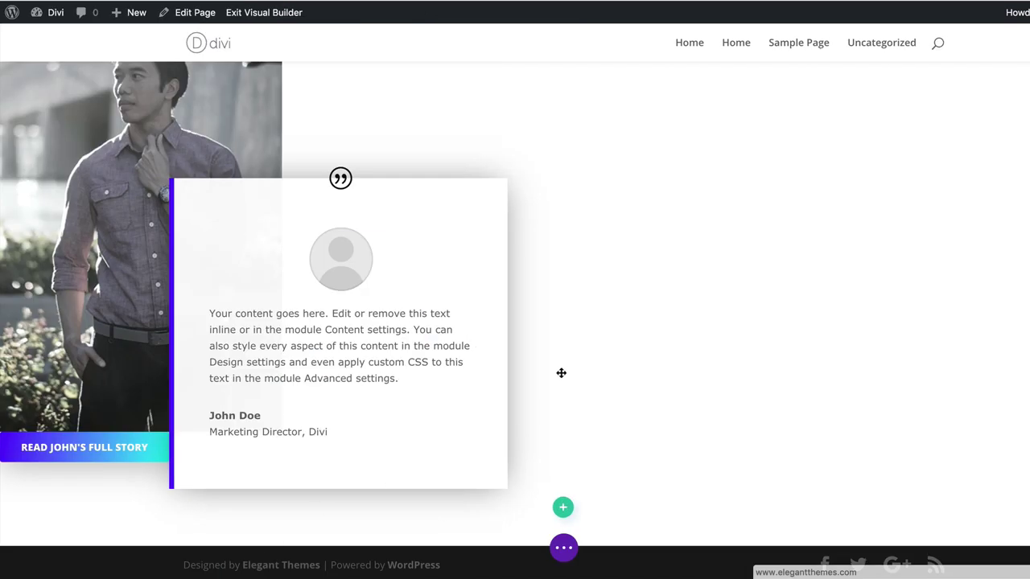
{"action": "scroll", "coordinate": [655, 214], "scroll_direction": "up", "scroll_amount": 3}
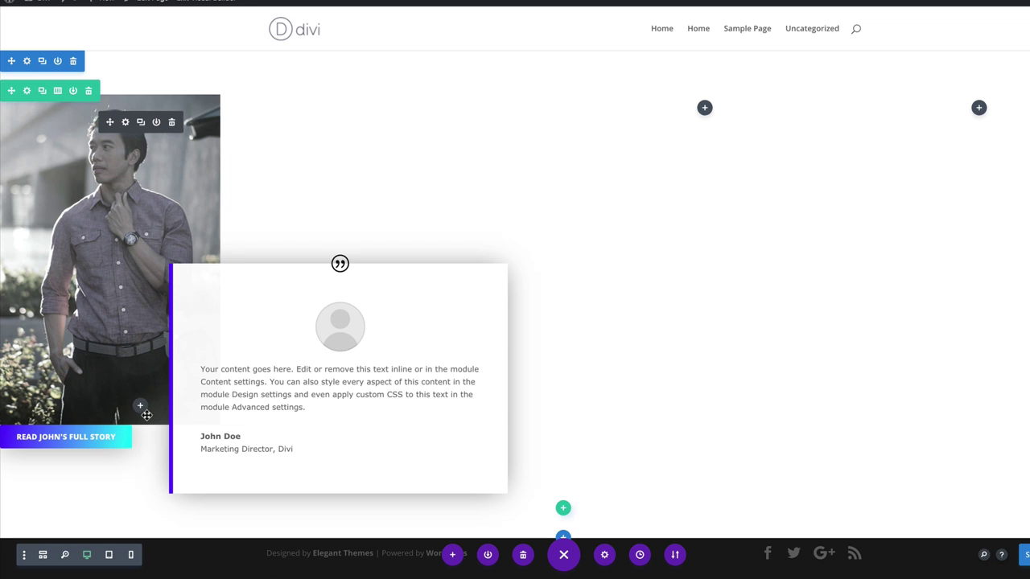
Copy the image and gradient button into the third column and the styled testimonial into the fourth column.
{"action": "left_click", "coordinate": [138, 348]}
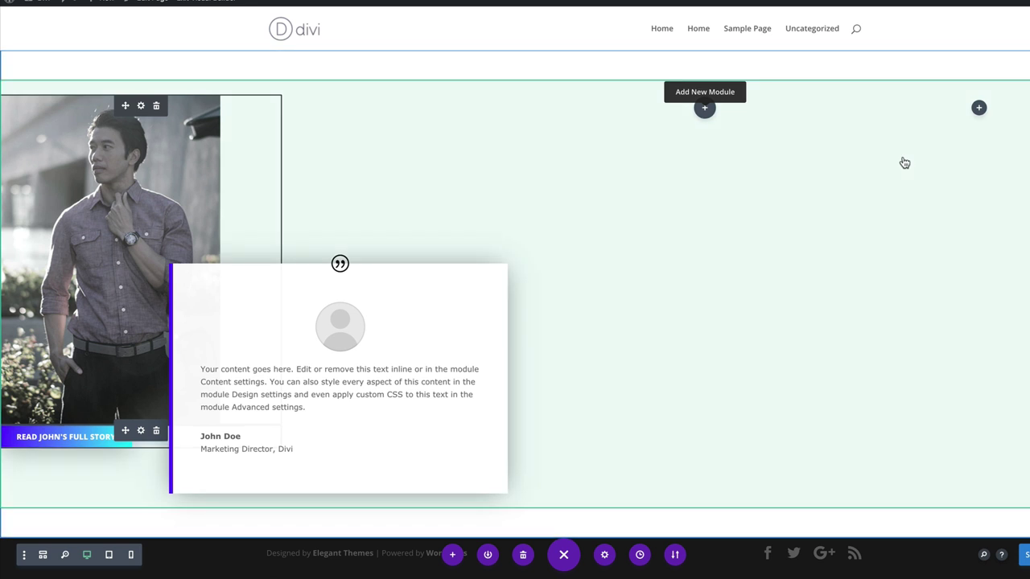
{"action": "key", "text": "super+v"}
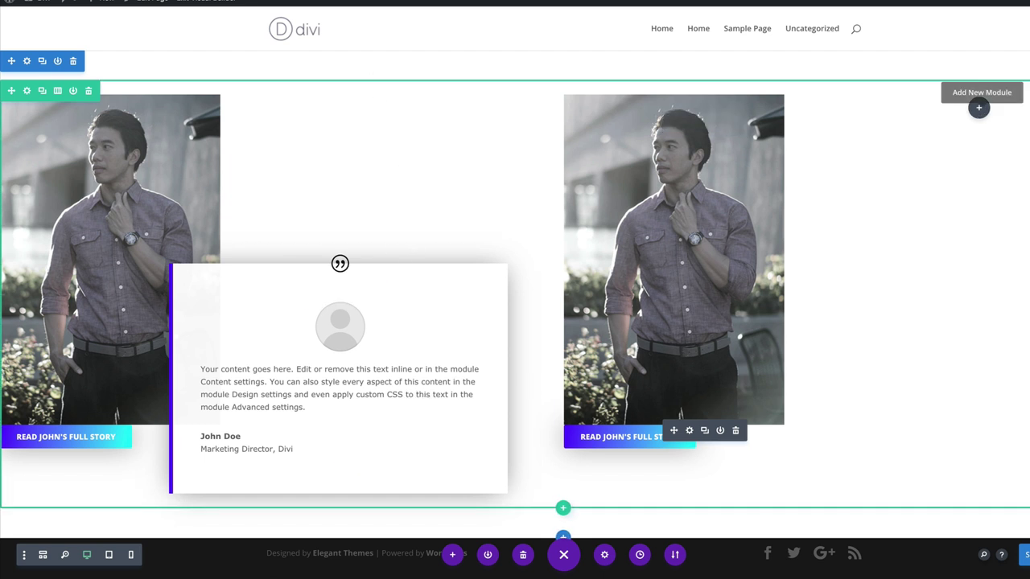
{"action": "key", "text": "super+v"}
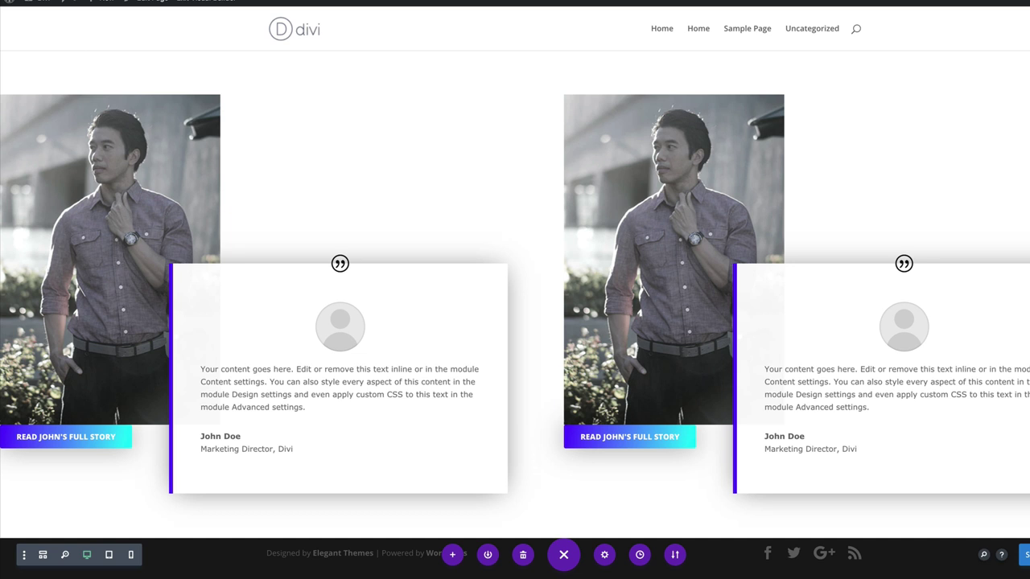
Replace the third-column image with fasion-13.jpg from the media library and save the image module.
{"action": "left_click", "coordinate": [885, 177]}
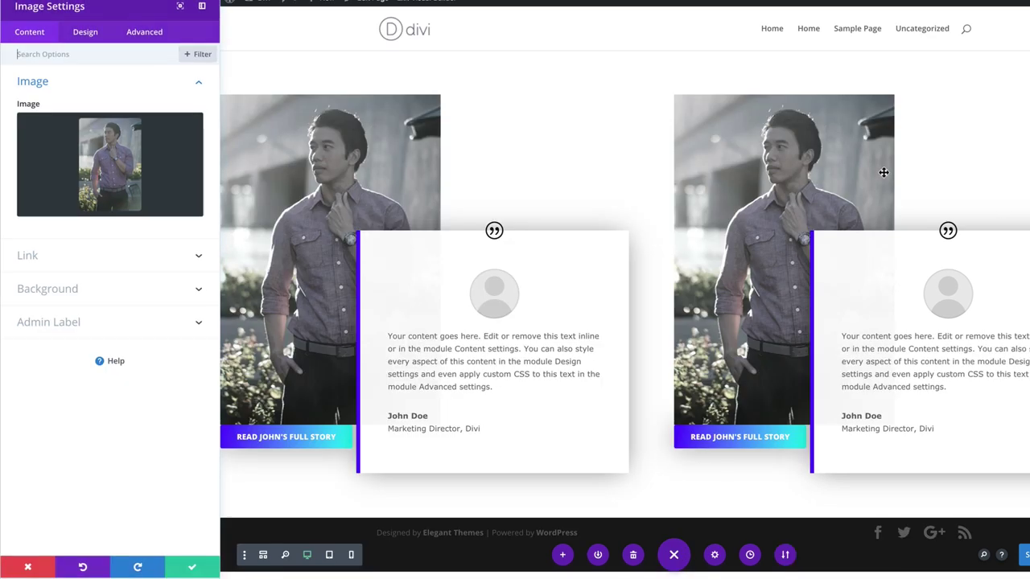
{"action": "left_click", "coordinate": [198, 214]}
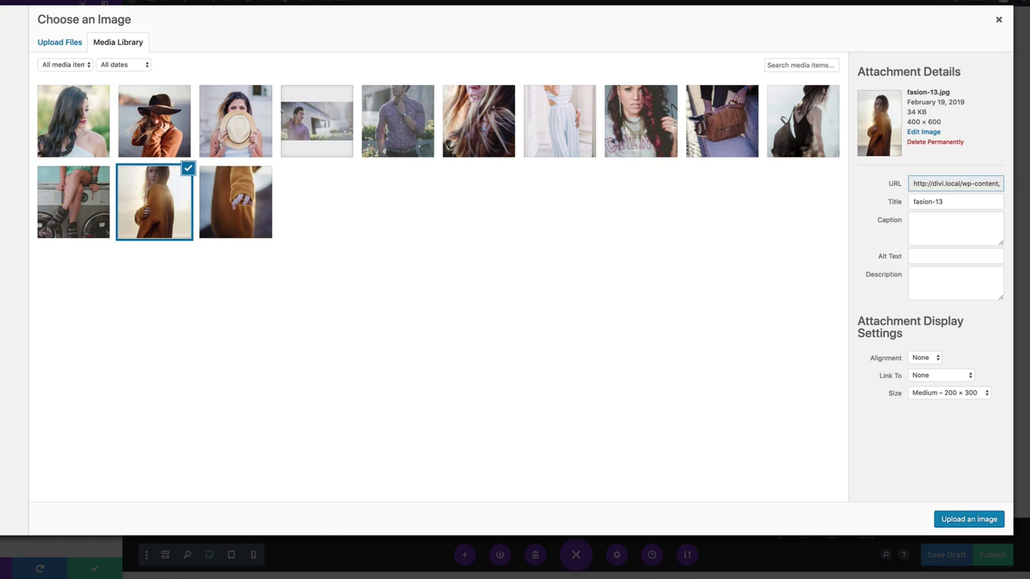
{"action": "left_click", "coordinate": [969, 519]}
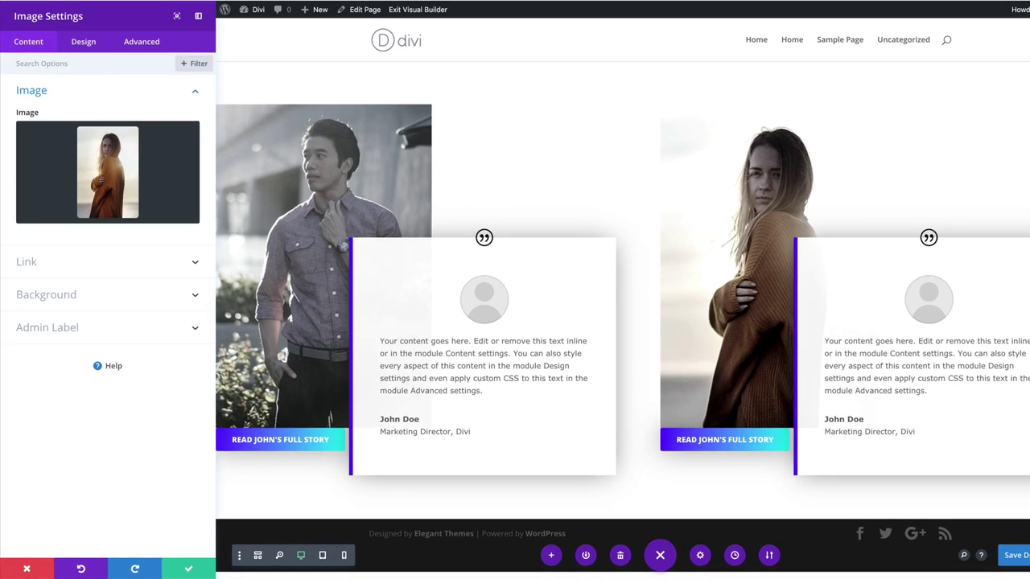
{"action": "left_click", "coordinate": [188, 569]}
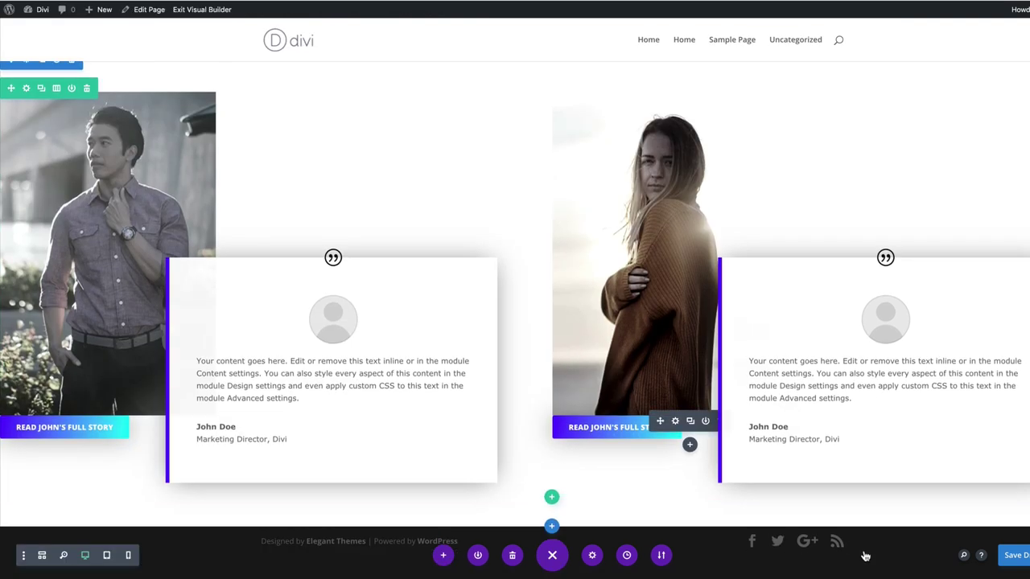
Change the third-column button's background gradient to #ff001d and #3700ff and save the button module.
{"action": "left_click", "coordinate": [676, 421]}
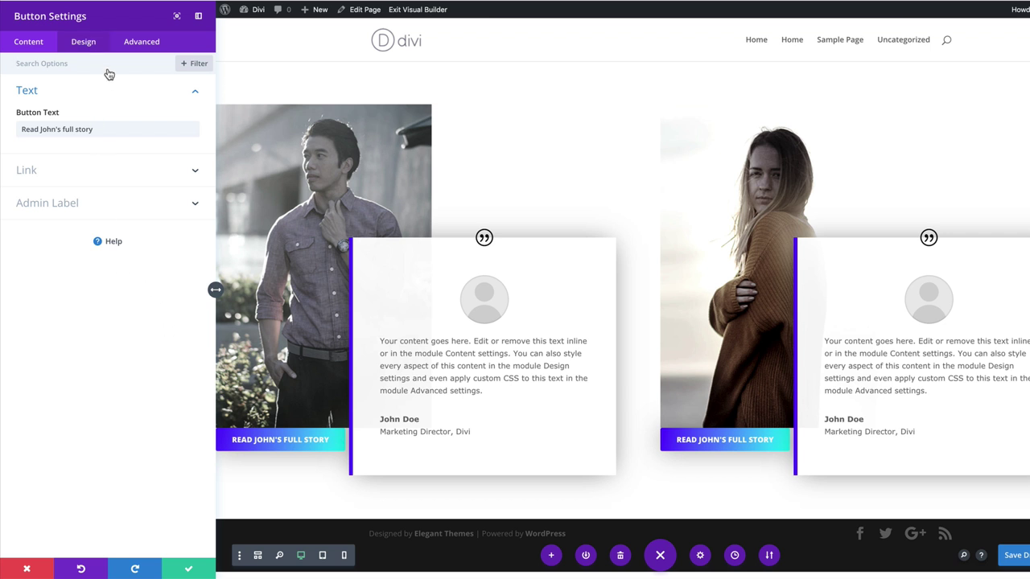
{"action": "left_click", "coordinate": [84, 42]}
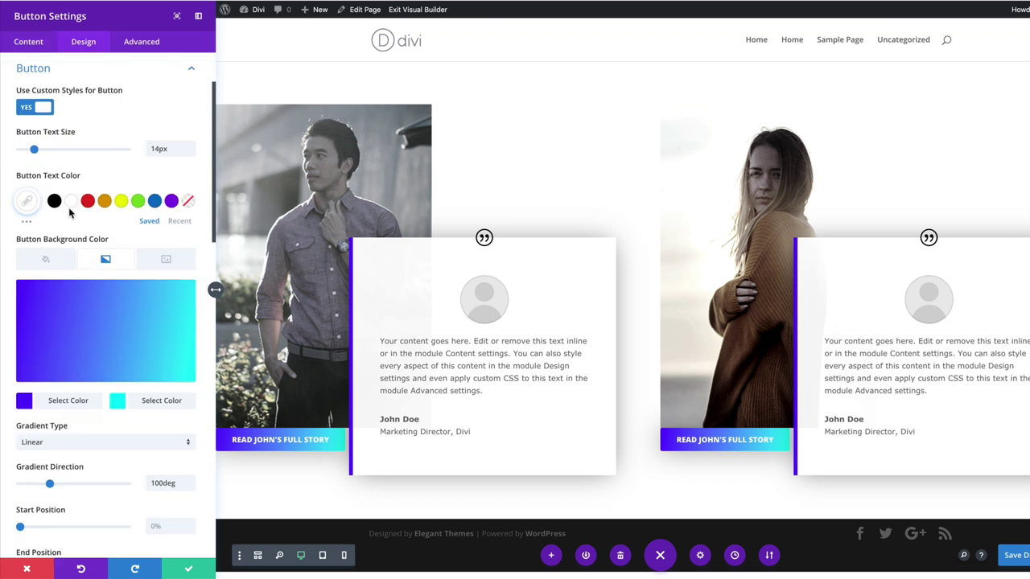
{"action": "left_click", "coordinate": [24, 528]}
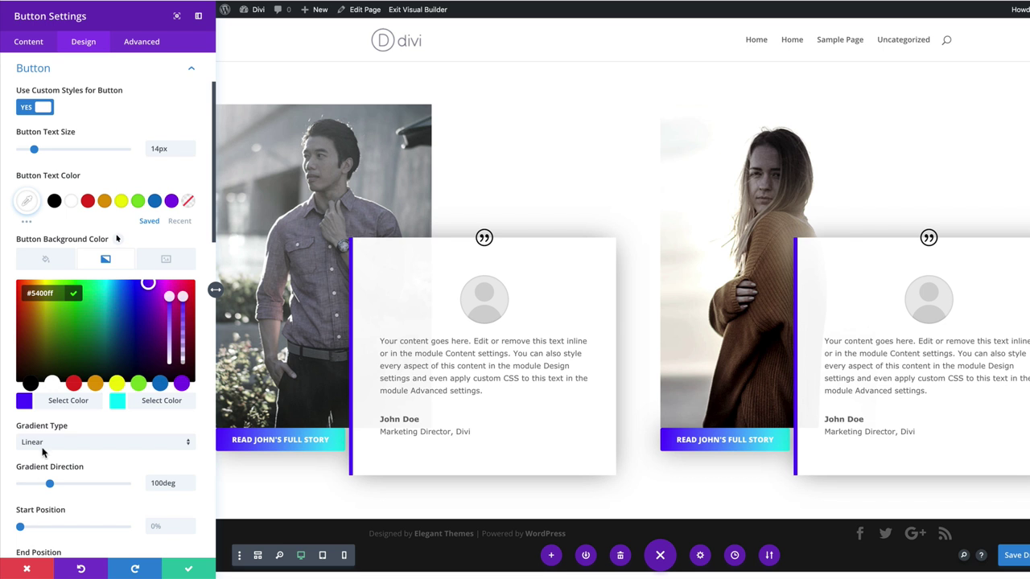
{"action": "left_click", "coordinate": [74, 383]}
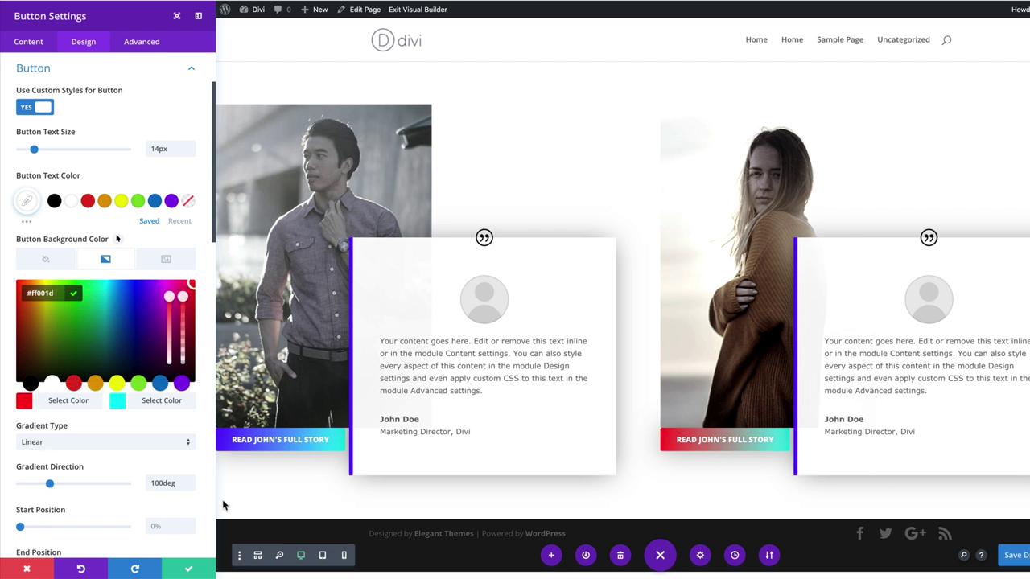
{"action": "left_click", "coordinate": [153, 400]}
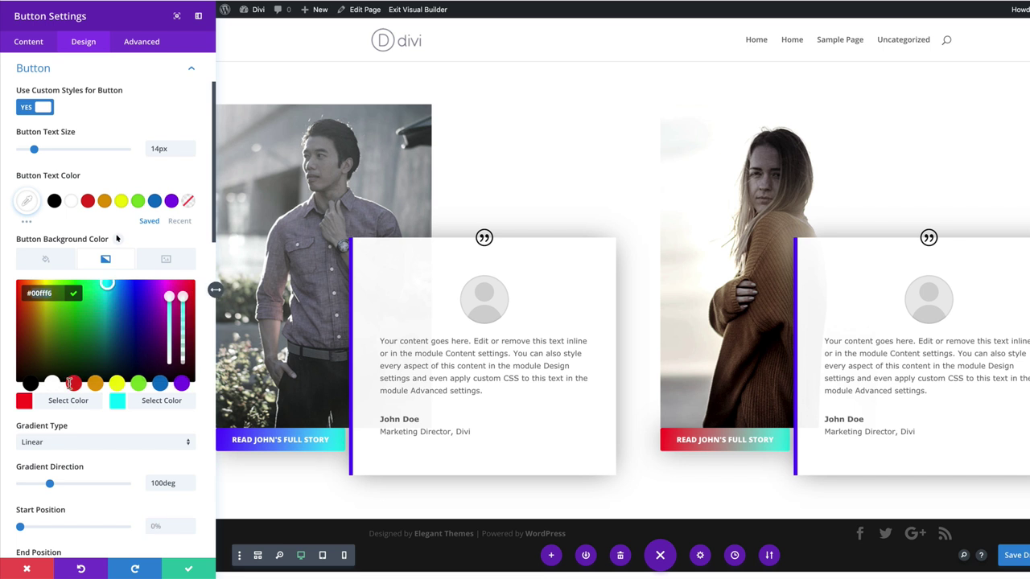
{"action": "type", "text": "#3700ff"}
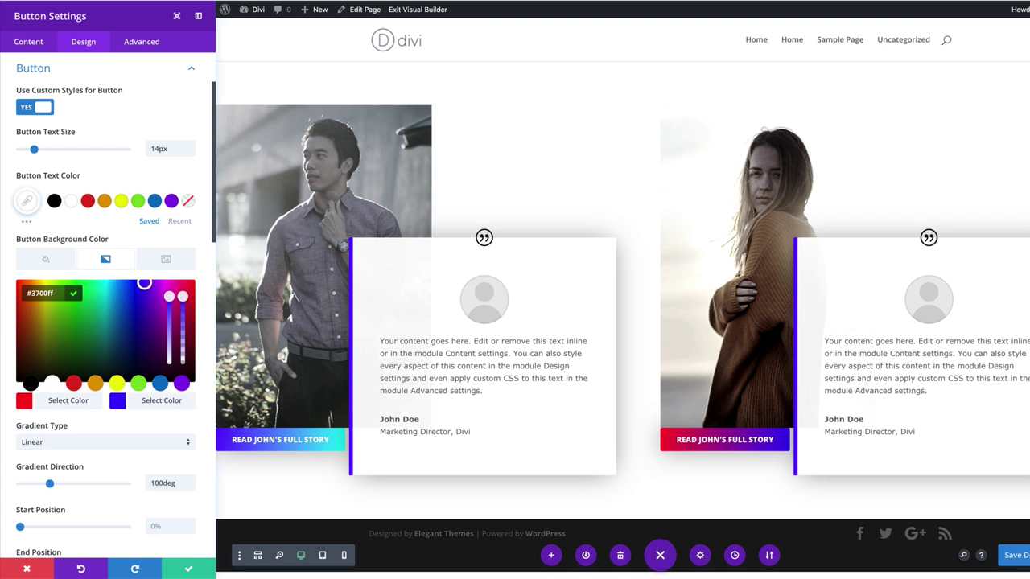
{"action": "left_click", "coordinate": [188, 569]}
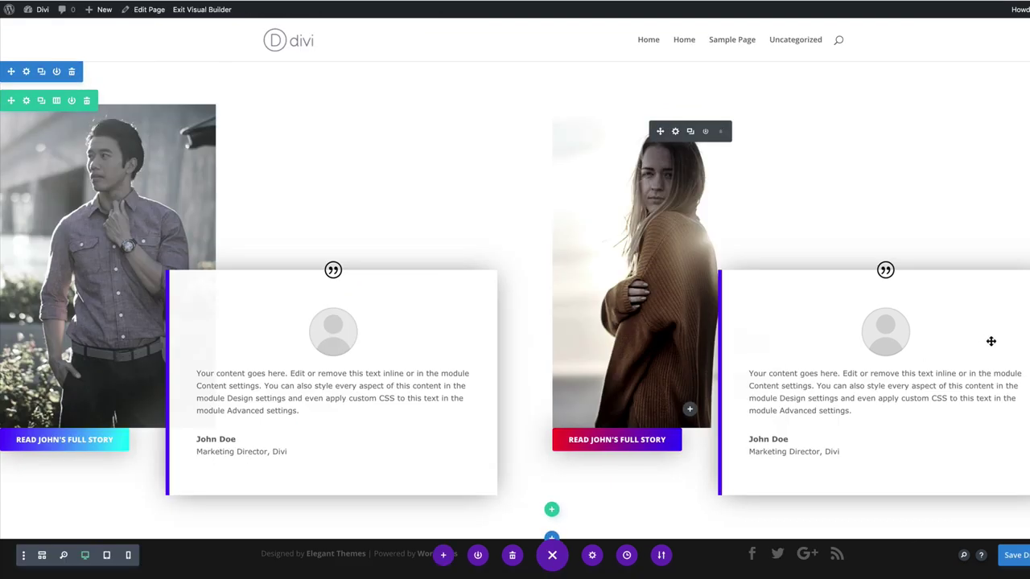
Set the left border color of the fourth-column testimonial to #ff001d and save the module.
{"action": "left_click", "coordinate": [870, 297]}
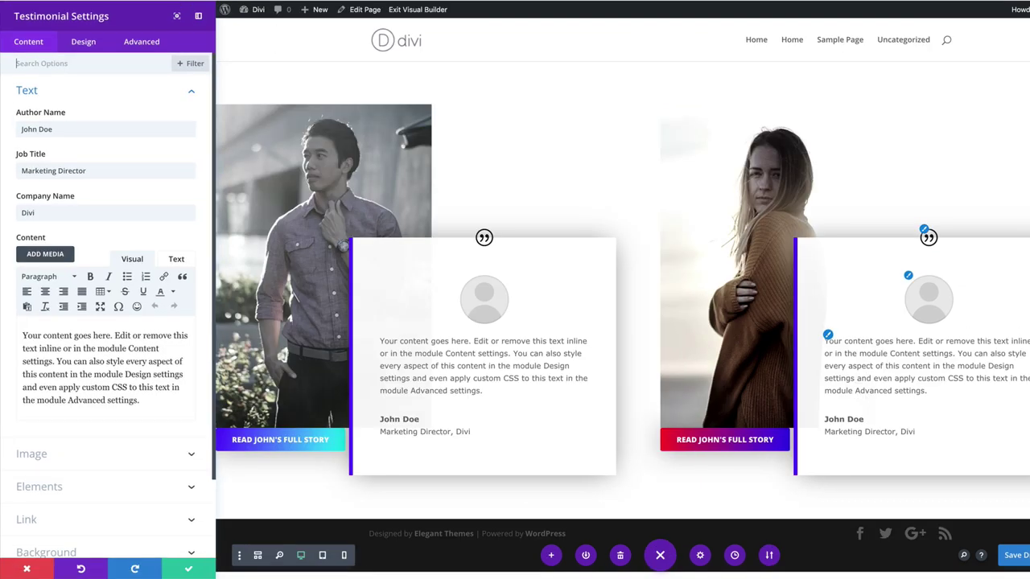
{"action": "left_click", "coordinate": [87, 41]}
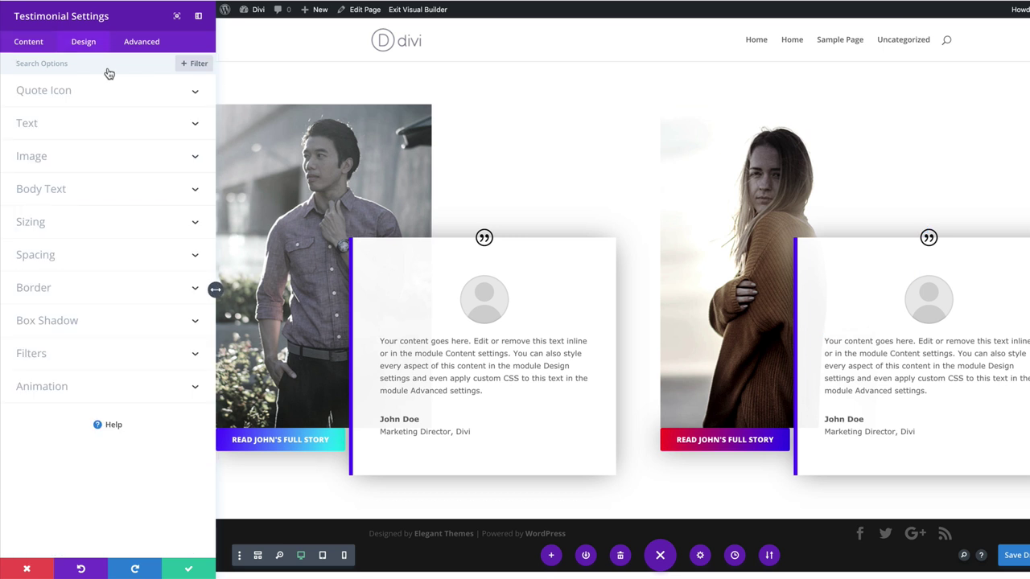
{"action": "left_click", "coordinate": [91, 386]}
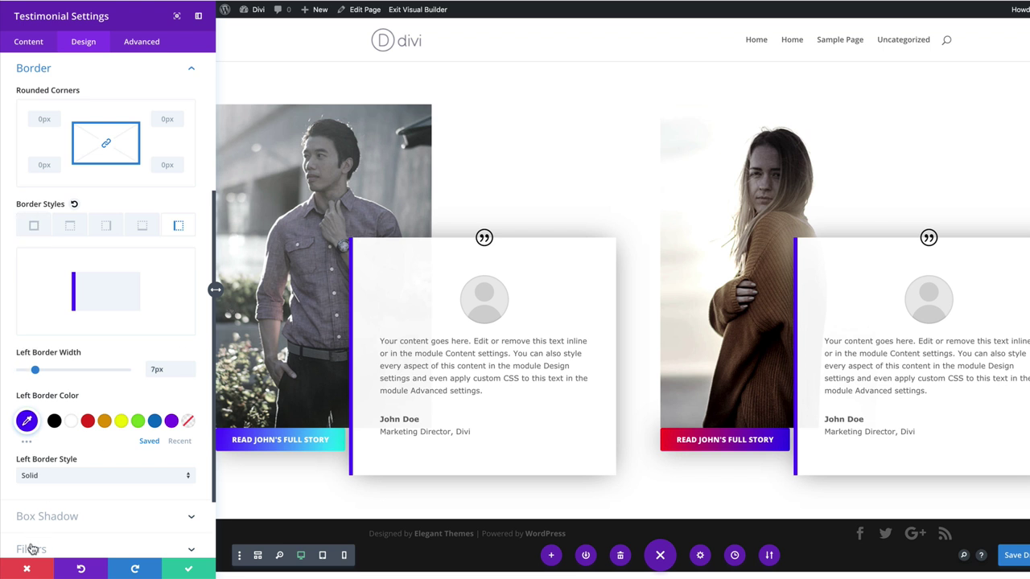
{"action": "left_click", "coordinate": [26, 421]}
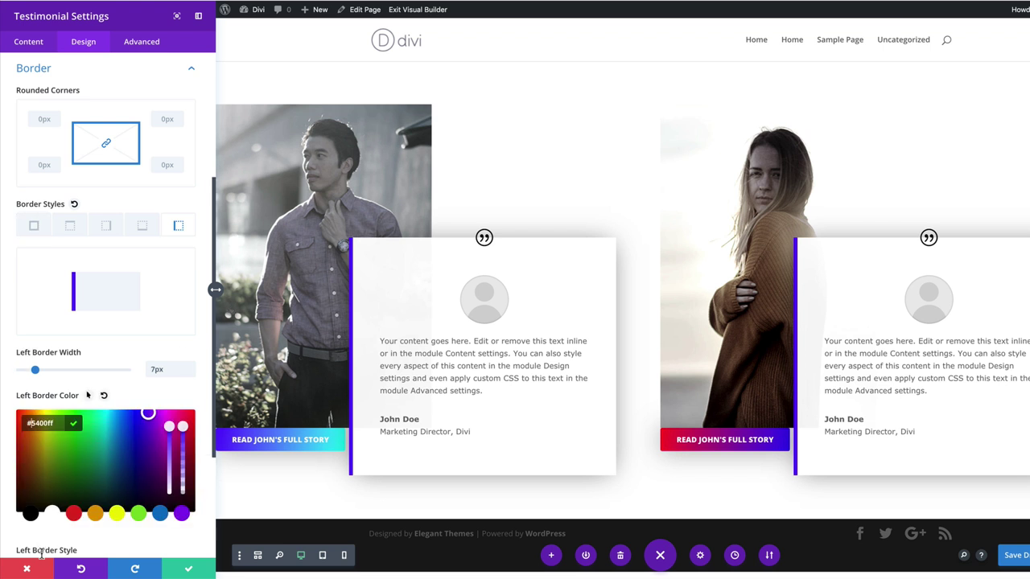
{"action": "type", "text": "#ff001d"}
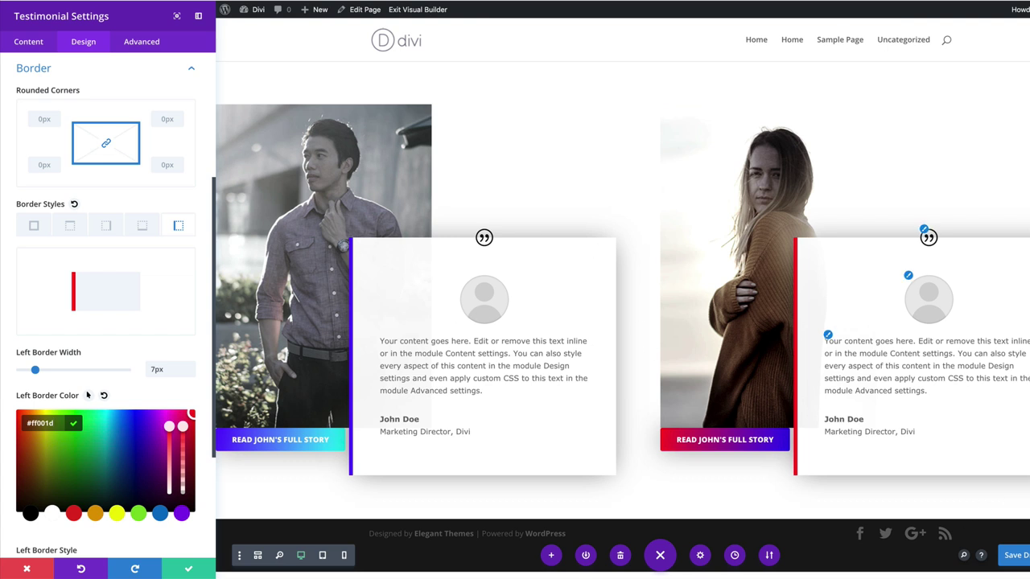
{"action": "left_click", "coordinate": [188, 569]}
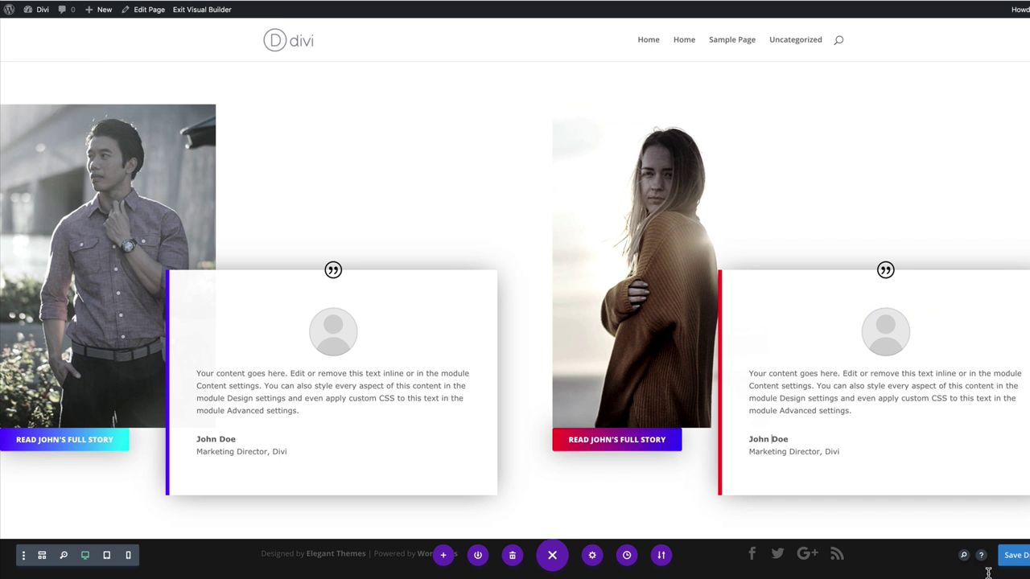
Replace the author's first name in the second testimonial directly on the page with a woman's first name.
{"action": "left_click_drag", "start_coordinate": [770, 439], "coordinate": [749, 439]}
{"action": "type", "text": "Mary"}
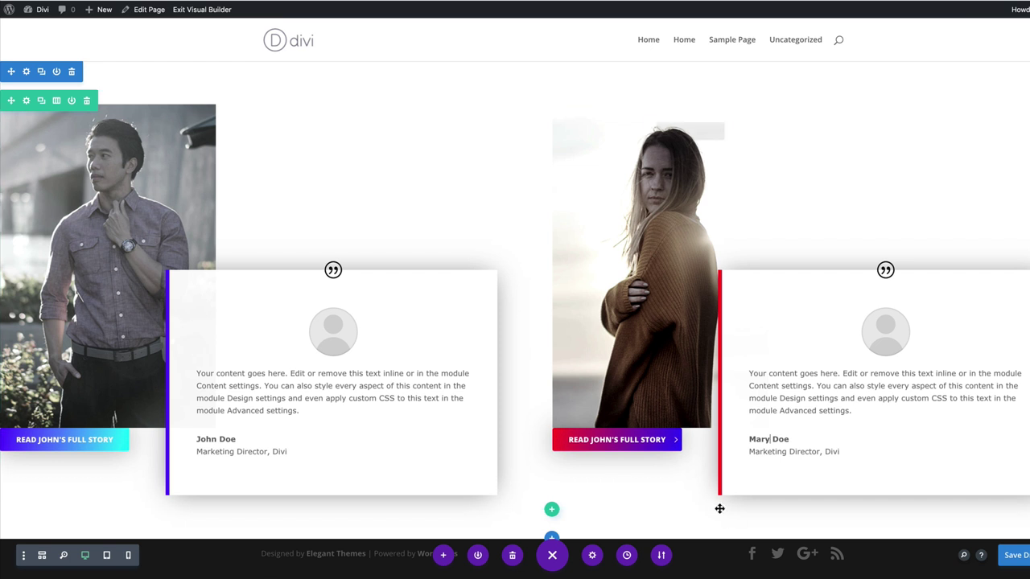
{"action": "scroll", "coordinate": [721, 526], "scroll_direction": "down", "scroll_amount": 1}
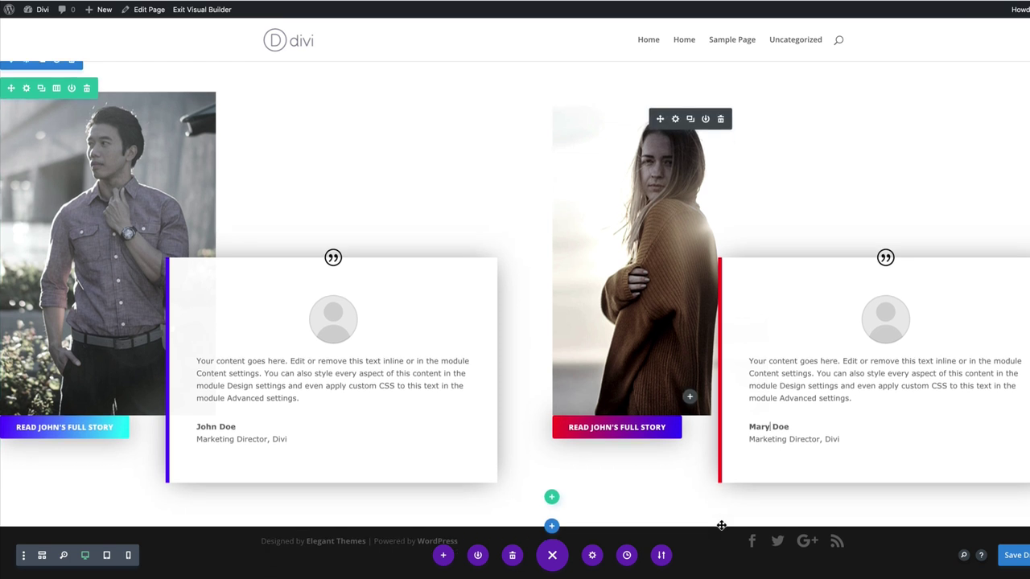
{"action": "left_click", "coordinate": [771, 427]}
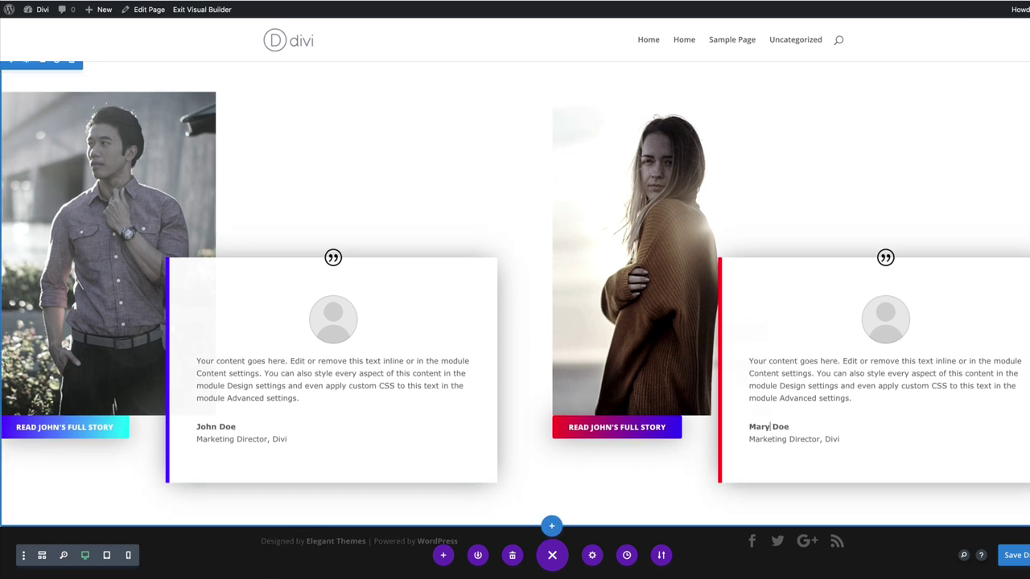
Add a new regular section below the testimonials with a row of three equal columns.
{"action": "left_click", "coordinate": [551, 526]}
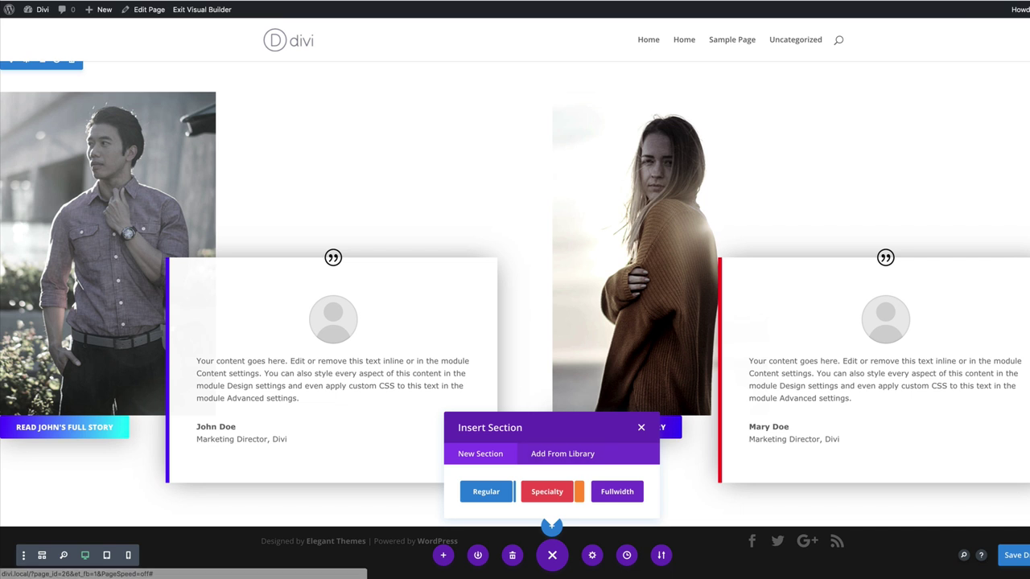
{"action": "left_click", "coordinate": [486, 492]}
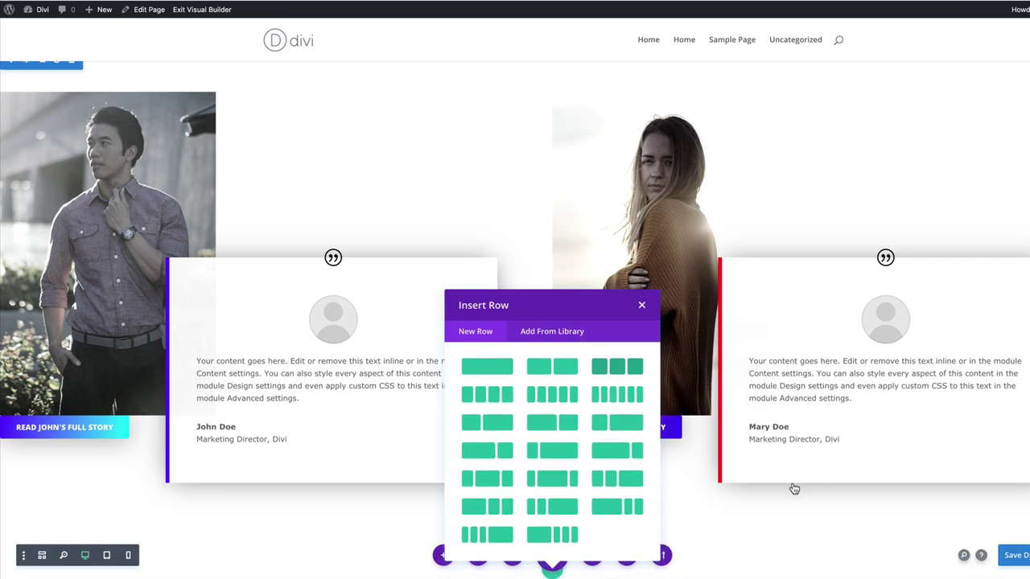
{"action": "left_click", "coordinate": [618, 367]}
{"action": "left_click", "coordinate": [560, 124]}
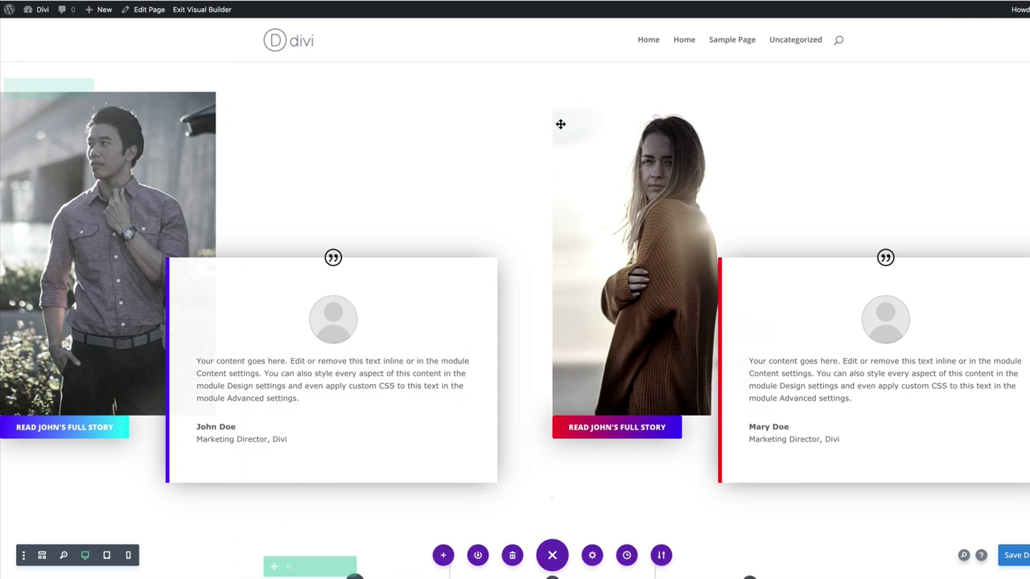
{"action": "scroll", "coordinate": [684, 494], "scroll_direction": "down", "scroll_amount": 3}
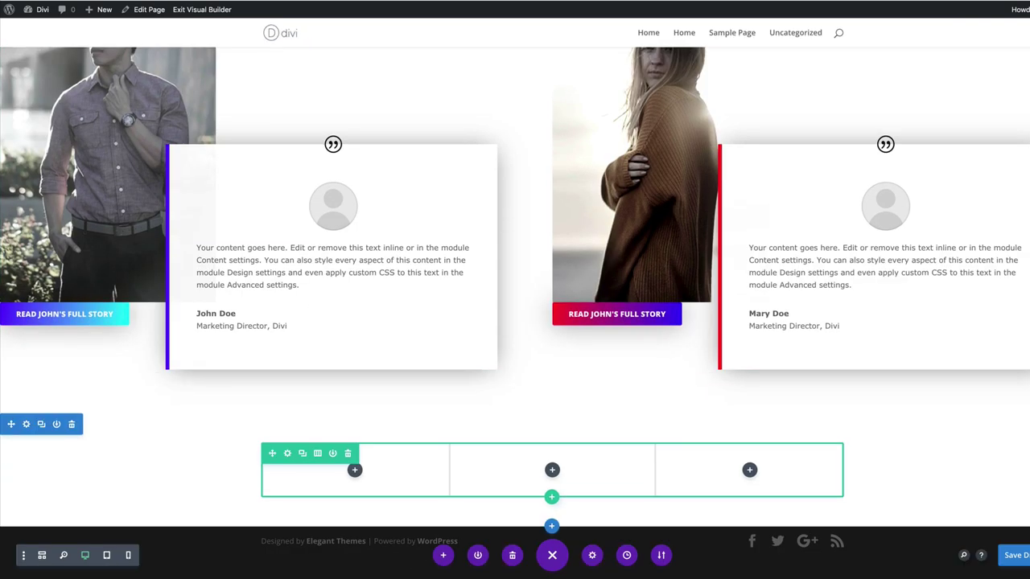
Make the new three-column row fullwidth and give it a custom gutter width of 1.
{"action": "left_click", "coordinate": [287, 453]}
{"action": "left_click", "coordinate": [83, 41]}
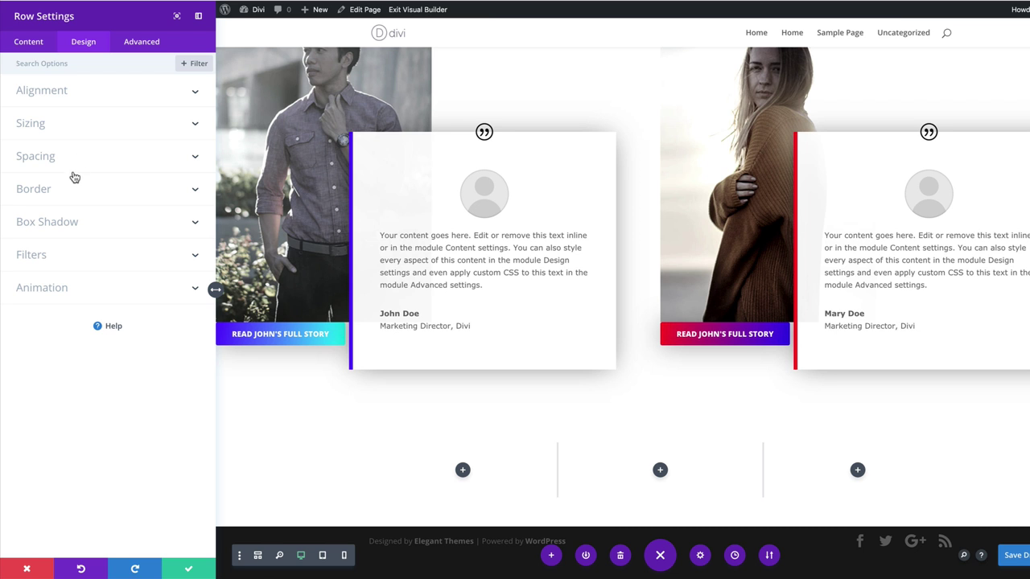
{"action": "left_click", "coordinate": [49, 123]}
{"action": "left_click", "coordinate": [32, 168]}
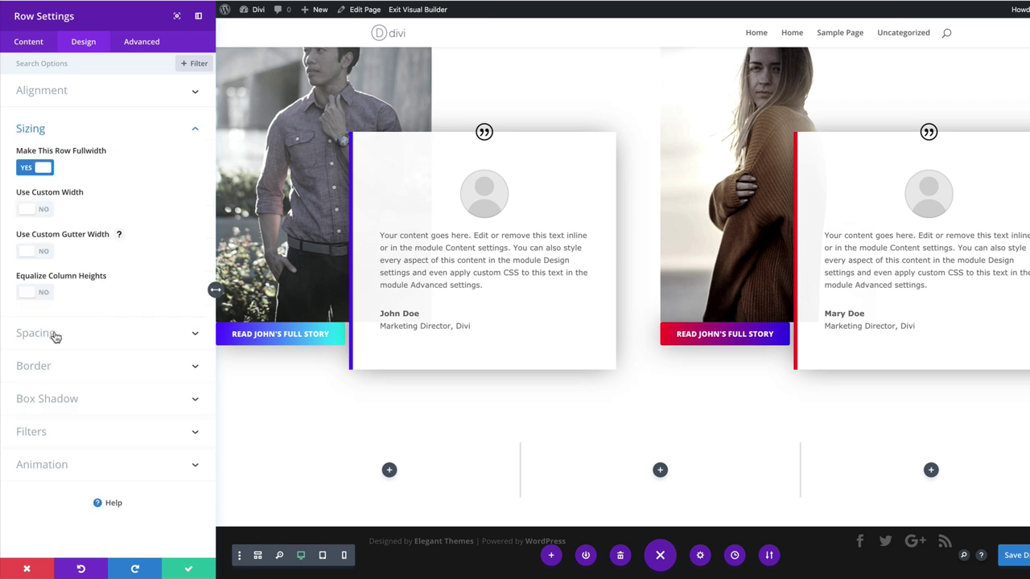
{"action": "left_click", "coordinate": [35, 251]}
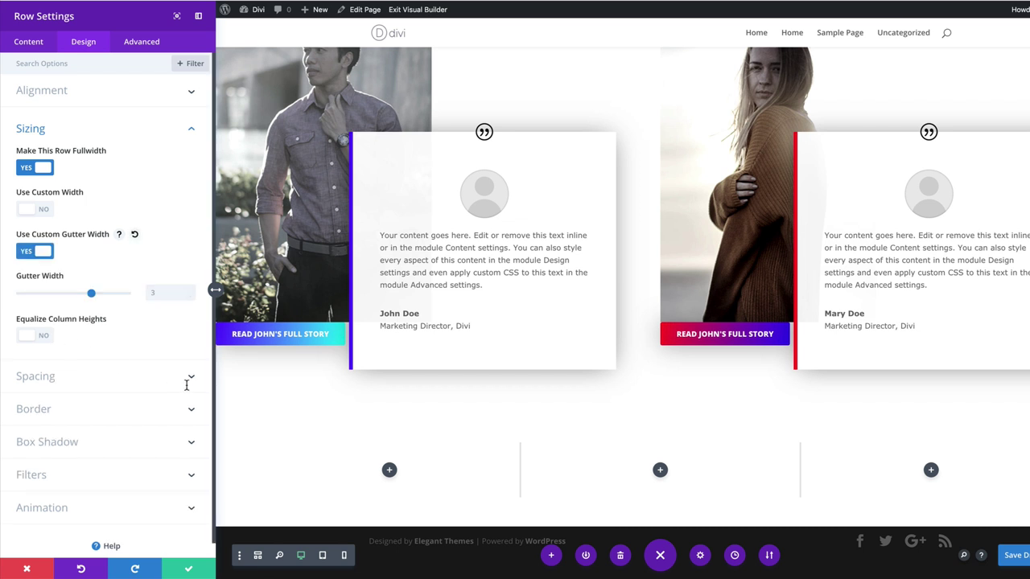
{"action": "left_click_drag", "start_coordinate": [91, 293], "coordinate": [20, 293]}
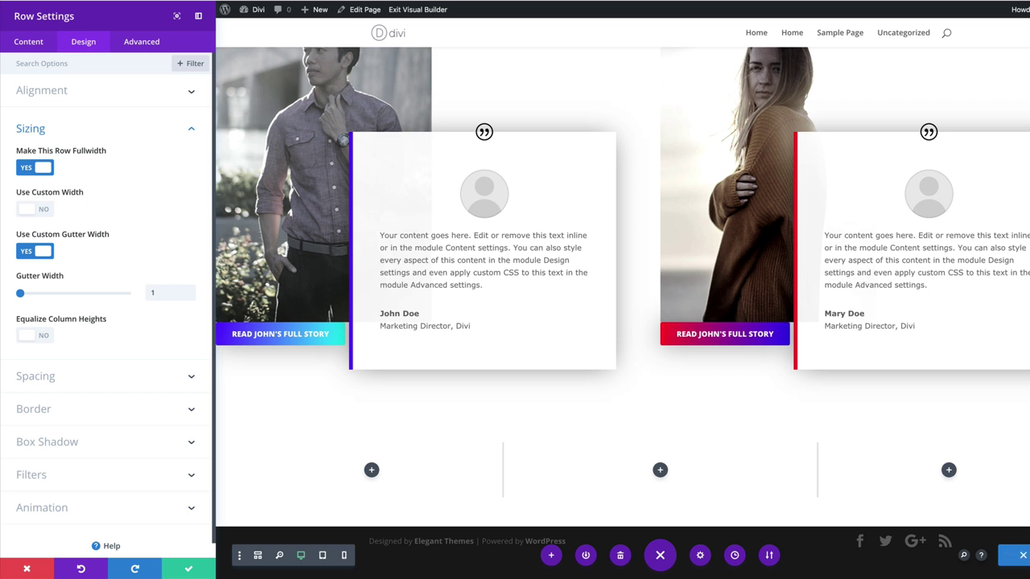
Set the row's left and right custom padding to 200px on desktop, 30px on tablet and 25px on phone.
{"action": "left_click", "coordinate": [84, 376]}
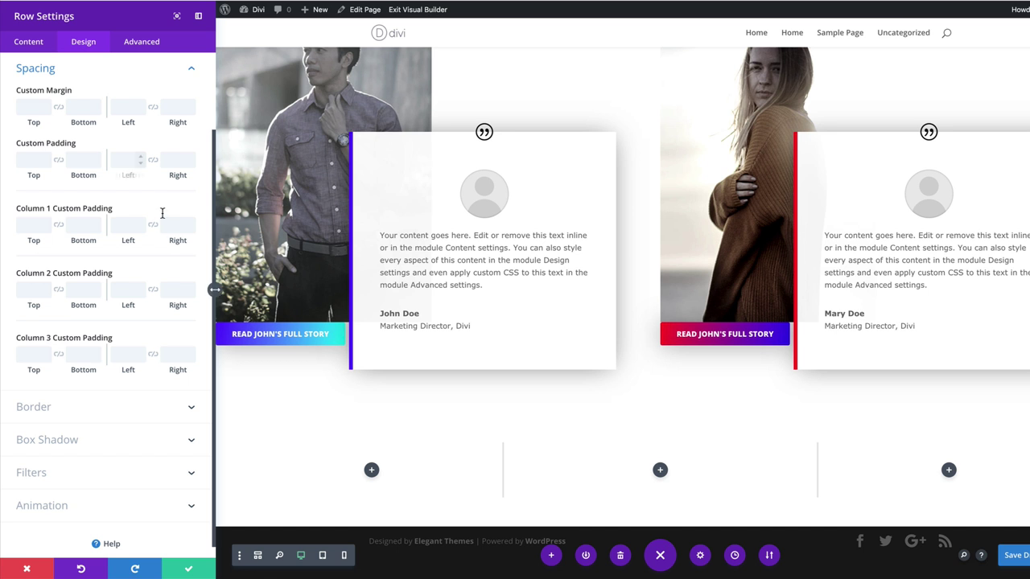
{"action": "type", "text": "200px"}
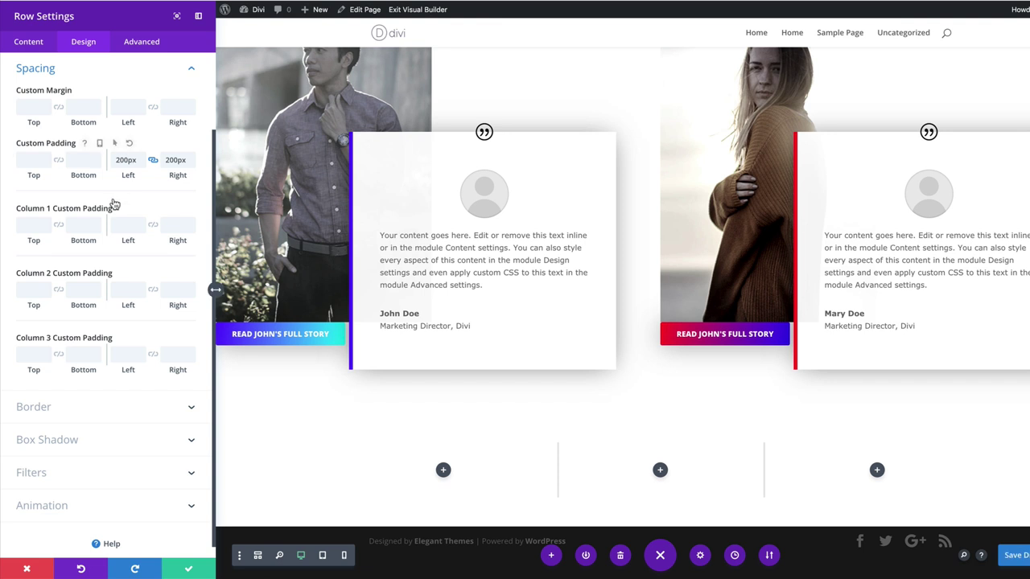
{"action": "left_click", "coordinate": [100, 142]}
{"action": "left_click", "coordinate": [105, 164]}
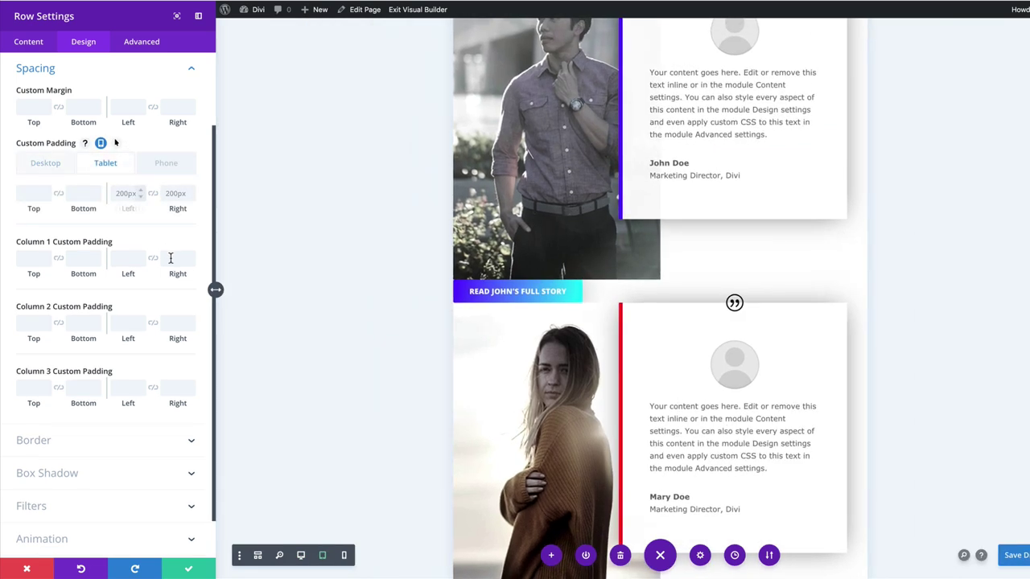
{"action": "left_click", "coordinate": [128, 193]}
{"action": "type", "text": "30"}
{"action": "left_click", "coordinate": [153, 194]}
{"action": "left_click", "coordinate": [166, 163]}
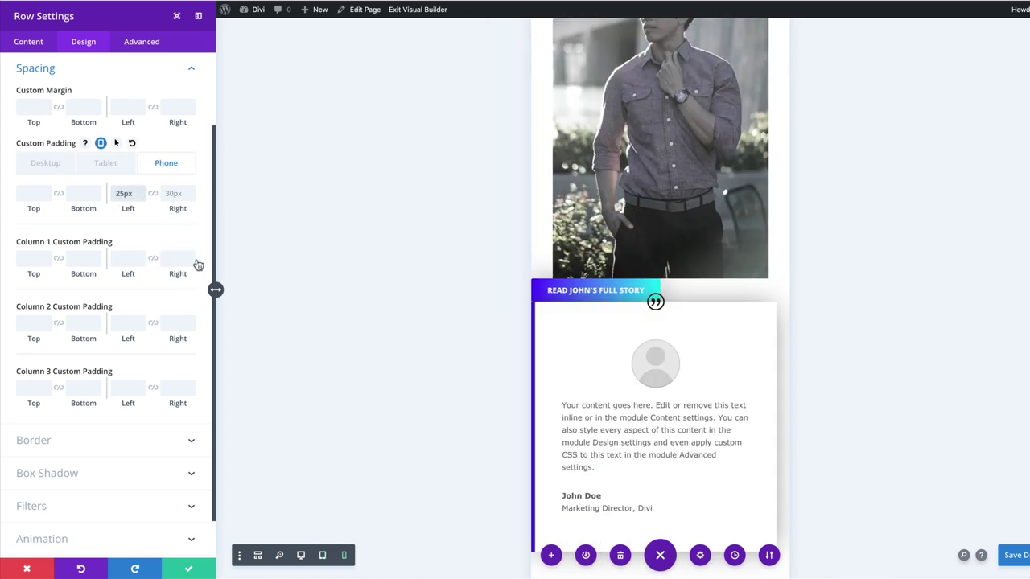
{"action": "type", "text": "25"}
Set column 1 custom padding to 5px left and 2.5px right on desktop, and 0px on both sides for tablet and phone.
{"action": "left_click", "coordinate": [87, 235]}
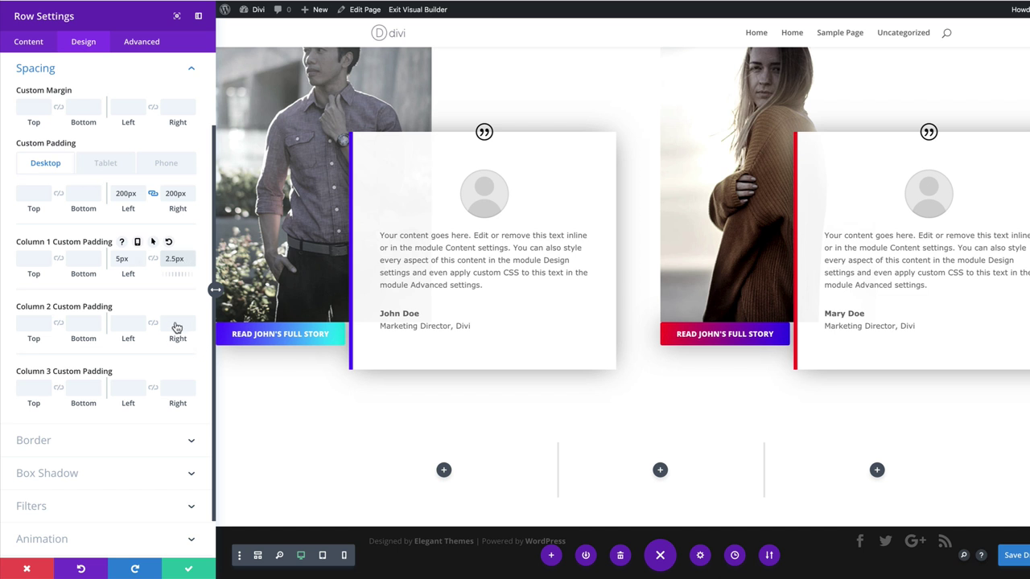
{"action": "left_click", "coordinate": [179, 326]}
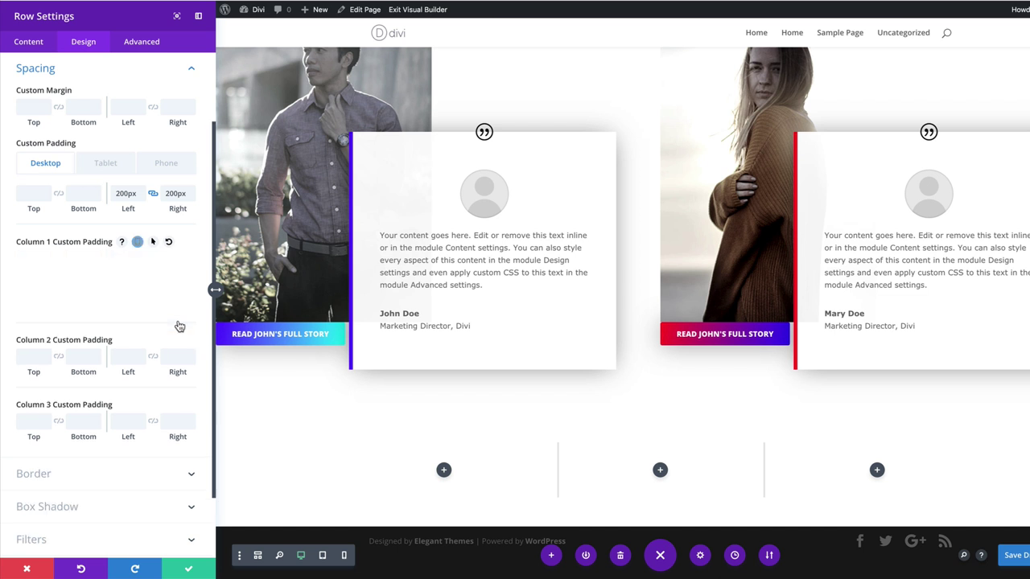
{"action": "left_click", "coordinate": [106, 261]}
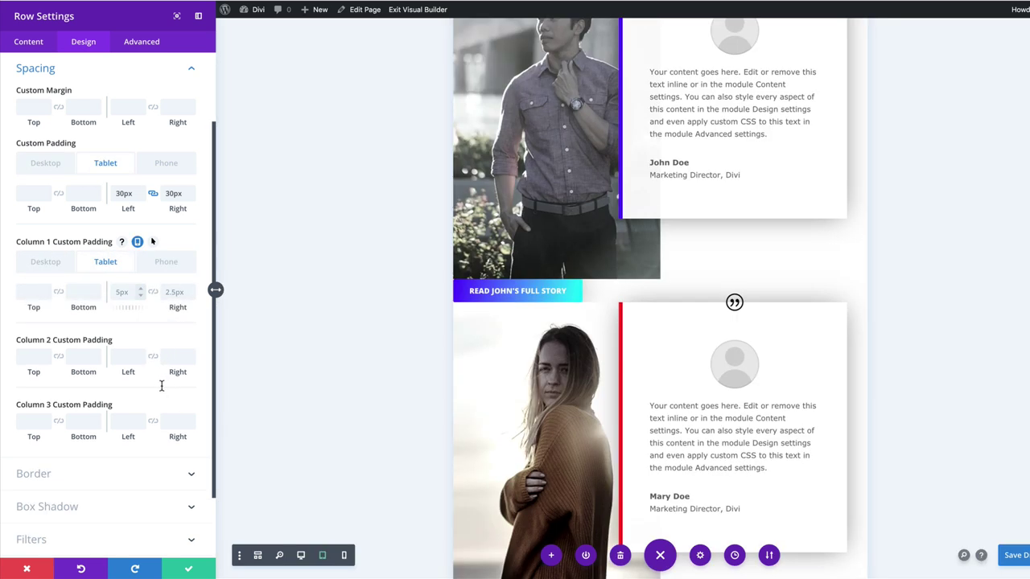
{"action": "key", "text": "super+minus"}
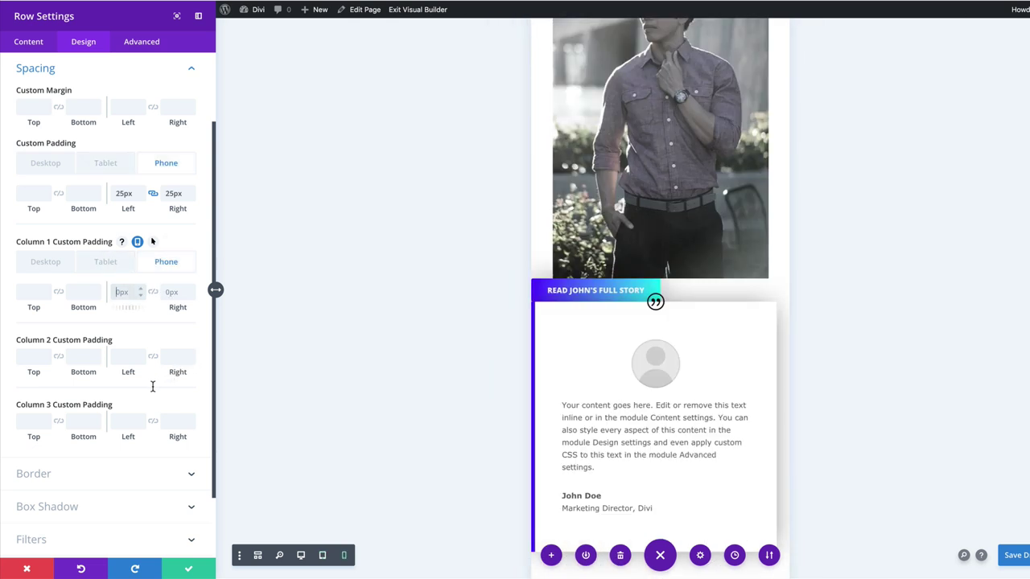
{"action": "type", "text": "0"}
{"action": "left_click", "coordinate": [194, 390]}
{"action": "left_click", "coordinate": [301, 555]}
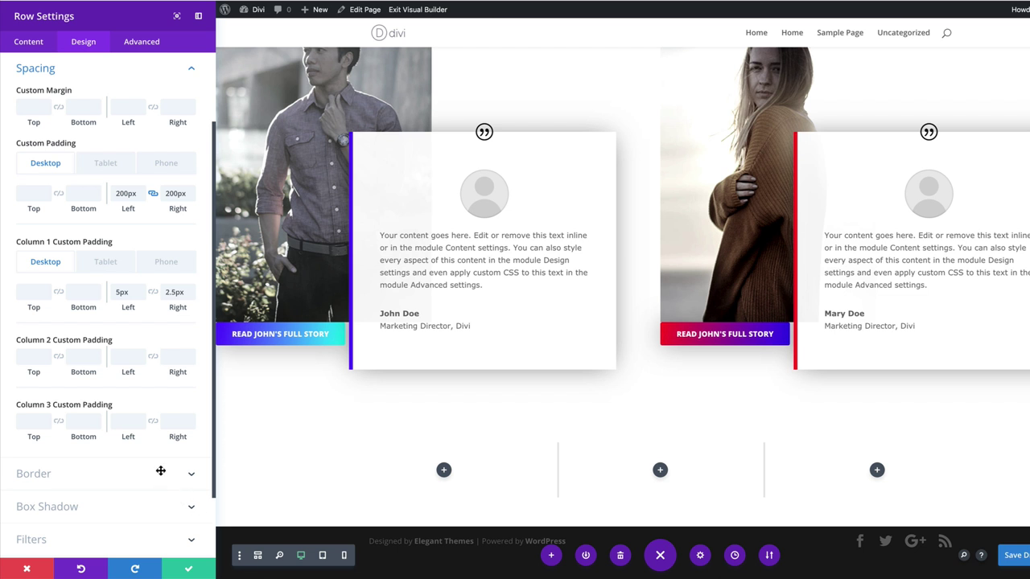
Set column 2 left and right custom padding to 2.5px on desktop and 0px on tablet and phone.
{"action": "left_click", "coordinate": [128, 357]}
{"action": "type", "text": "2.5px"}
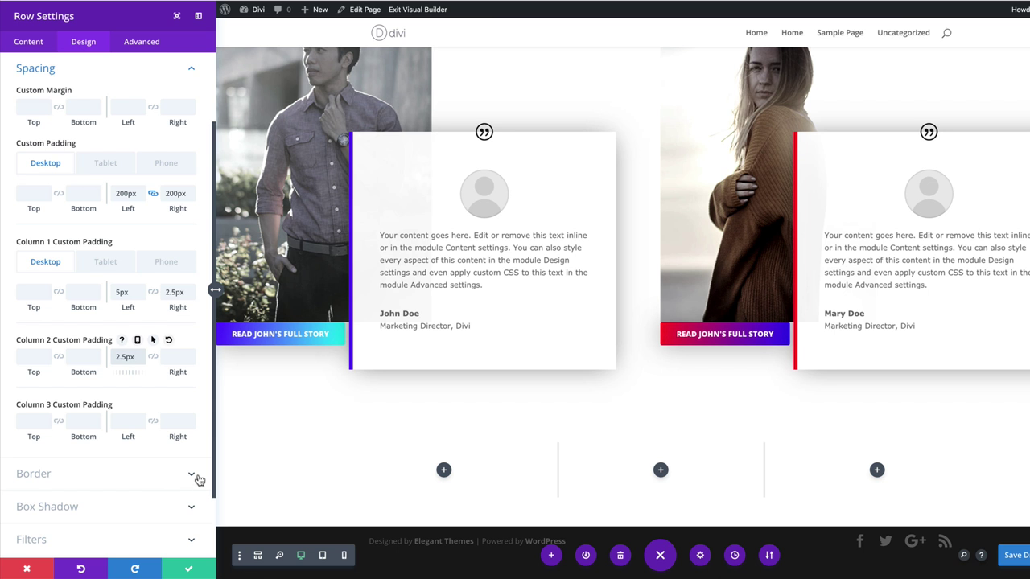
{"action": "left_click", "coordinate": [153, 357]}
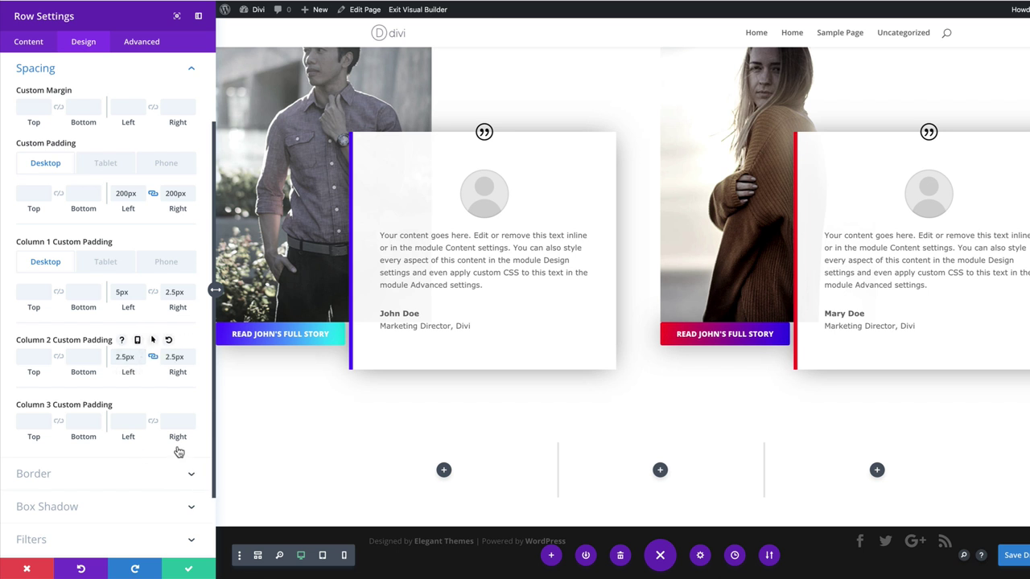
{"action": "left_click", "coordinate": [137, 340]}
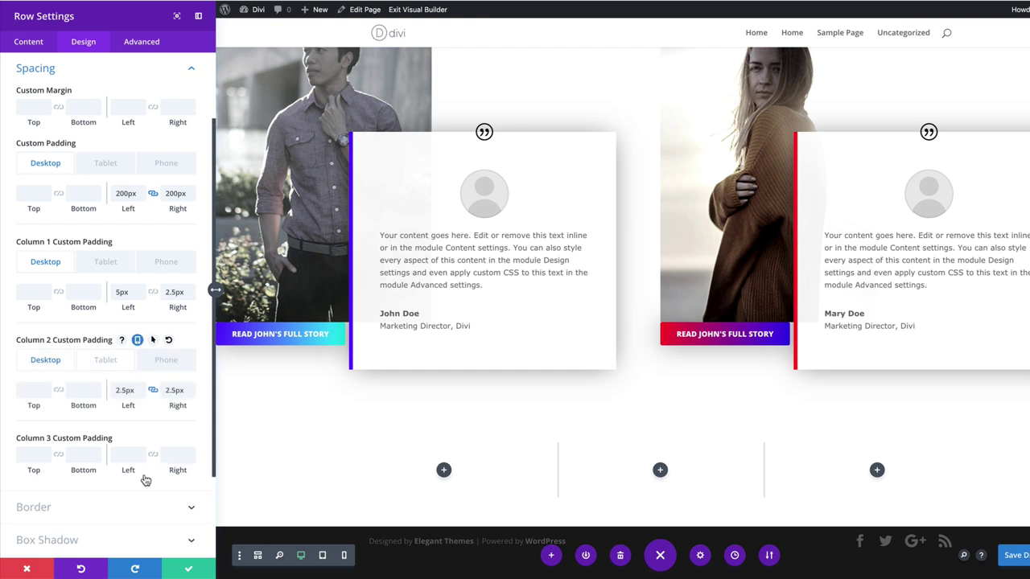
{"action": "left_click", "coordinate": [119, 360]}
{"action": "left_click", "coordinate": [127, 390]}
{"action": "type", "text": "0"}
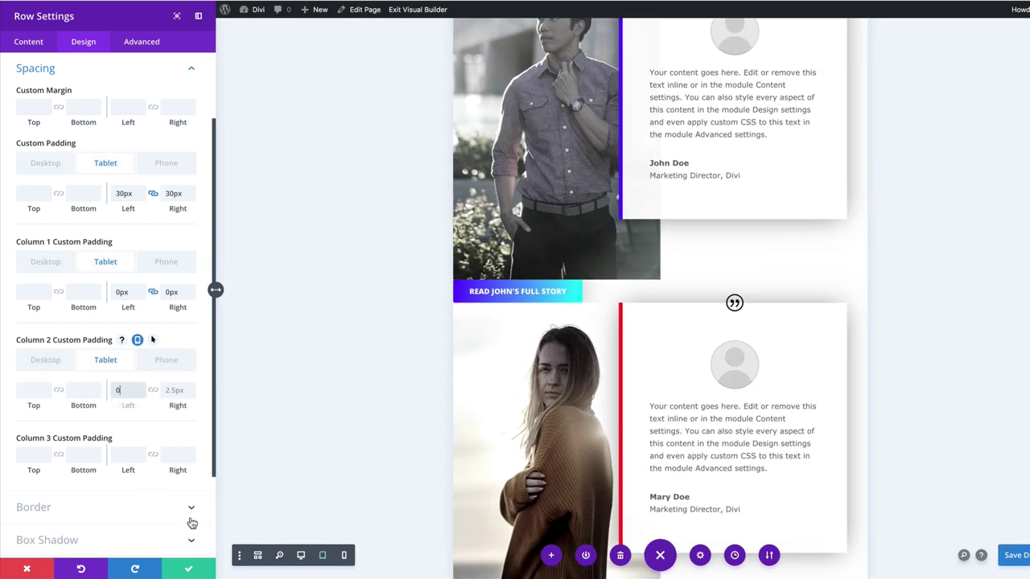
{"action": "left_click", "coordinate": [153, 391]}
{"action": "left_click", "coordinate": [166, 360]}
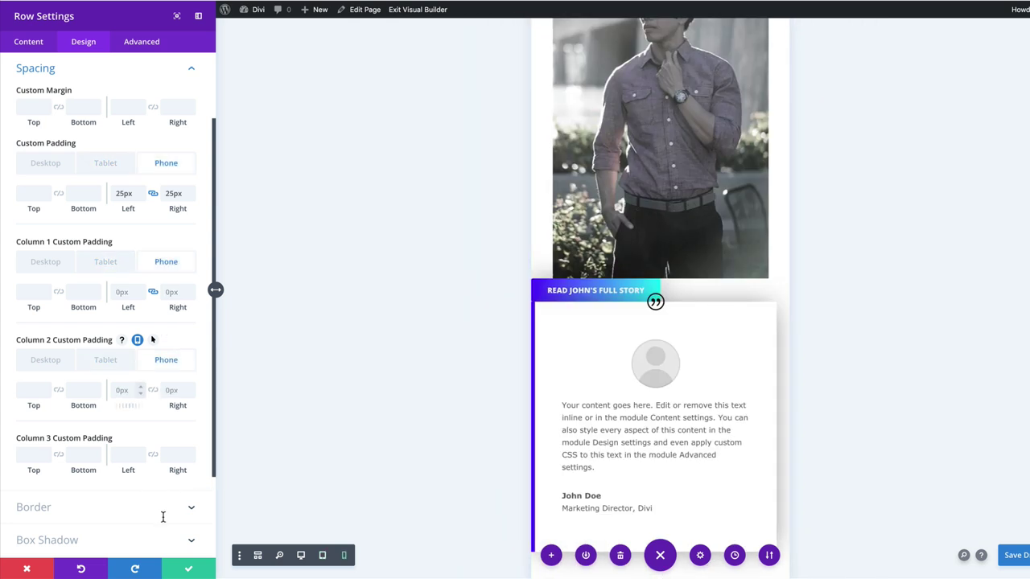
{"action": "left_click", "coordinate": [119, 389]}
{"action": "type", "text": "0"}
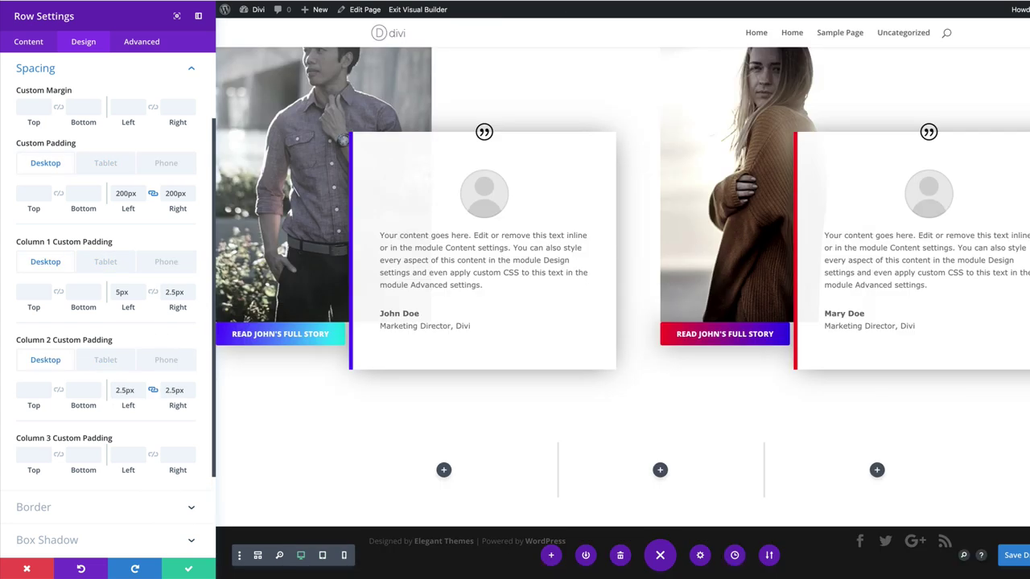
Set column 3 custom padding to 2.5px left and 5px right on desktop and 0px on tablet and phone, and save the row.
{"action": "scroll", "coordinate": [108, 306], "scroll_direction": "down", "scroll_amount": 2}
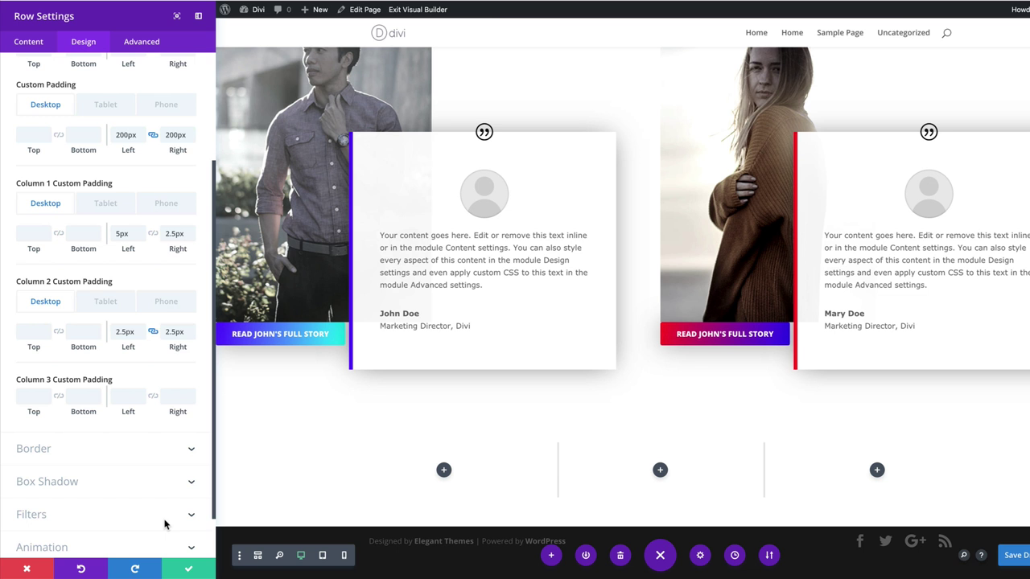
{"action": "left_click", "coordinate": [127, 396]}
{"action": "type", "text": "2.5px"}
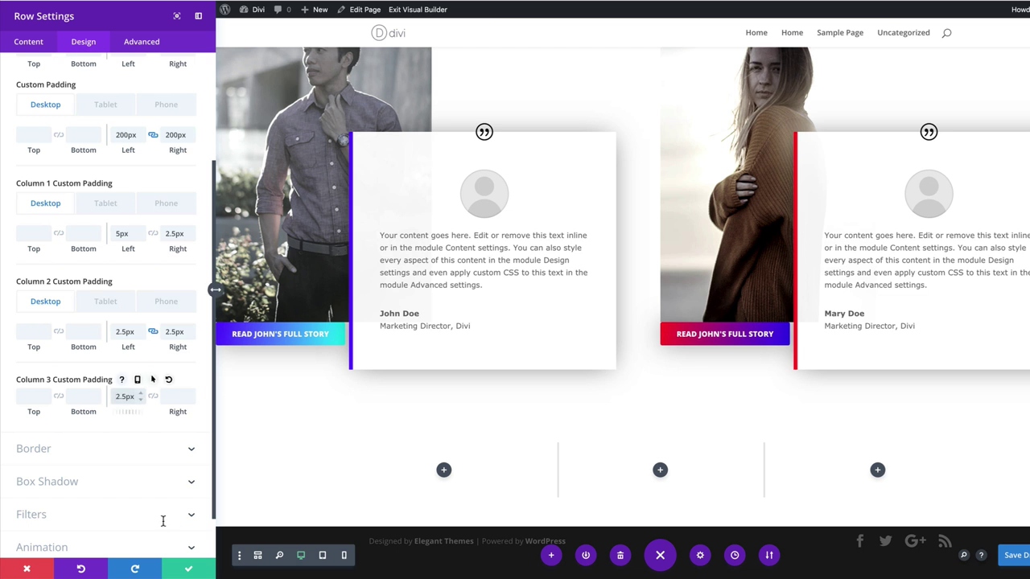
{"action": "key", "text": "Tab"}
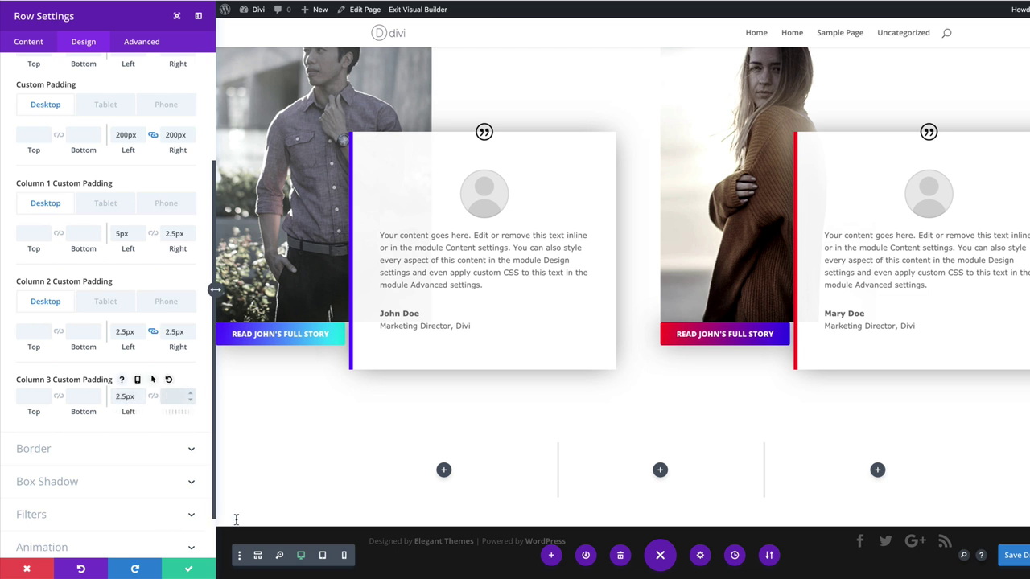
{"action": "type", "text": "5px"}
{"action": "left_click", "coordinate": [137, 379]}
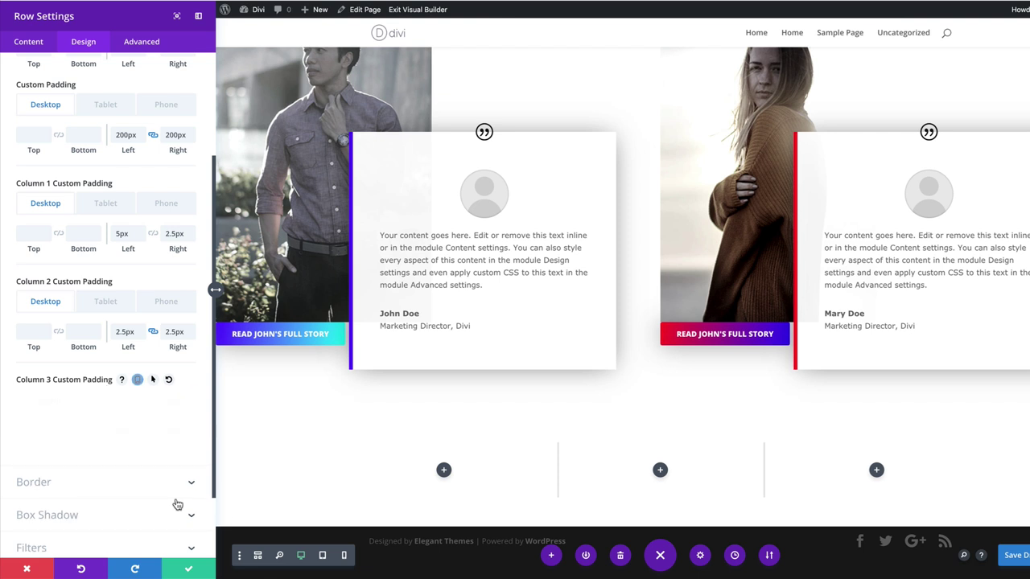
{"action": "left_click", "coordinate": [105, 400]}
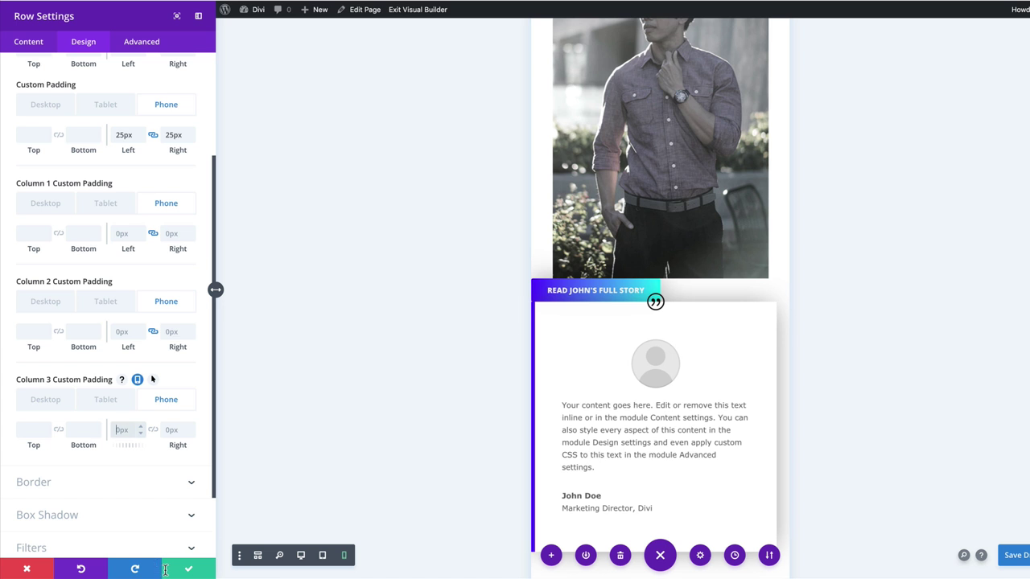
{"action": "type", "text": "0"}
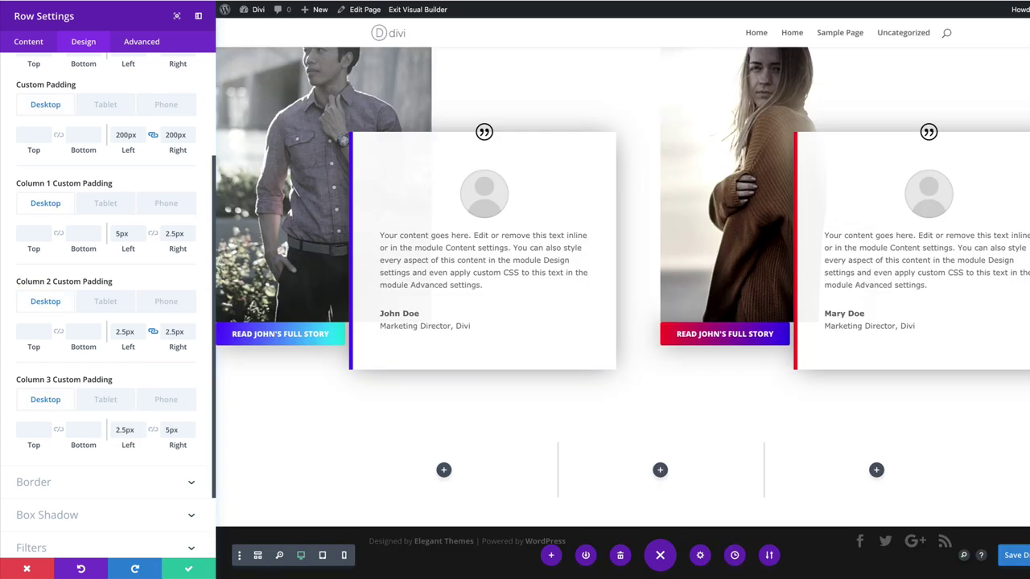
{"action": "left_click", "coordinate": [188, 569]}
Insert a Video module into the first column of the new three-column row.
{"action": "scroll", "coordinate": [308, 566], "scroll_direction": "down", "scroll_amount": 1}
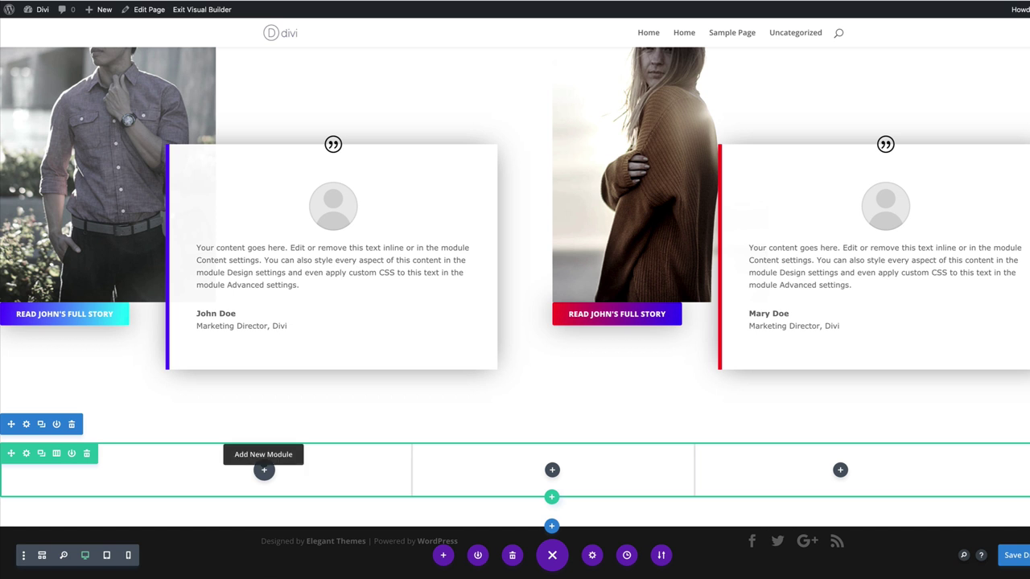
{"action": "left_click", "coordinate": [264, 470]}
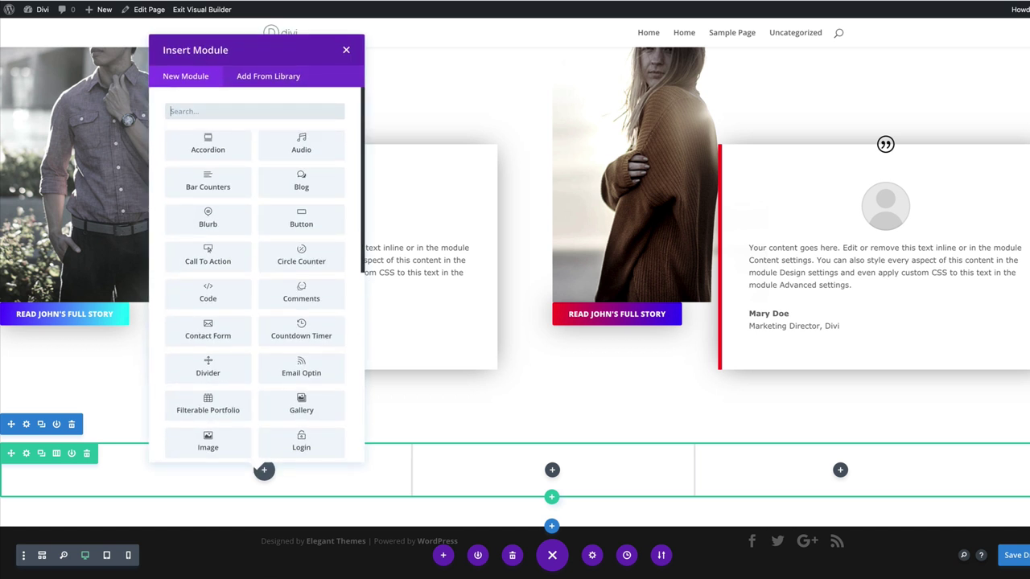
{"action": "type", "text": "vide"}
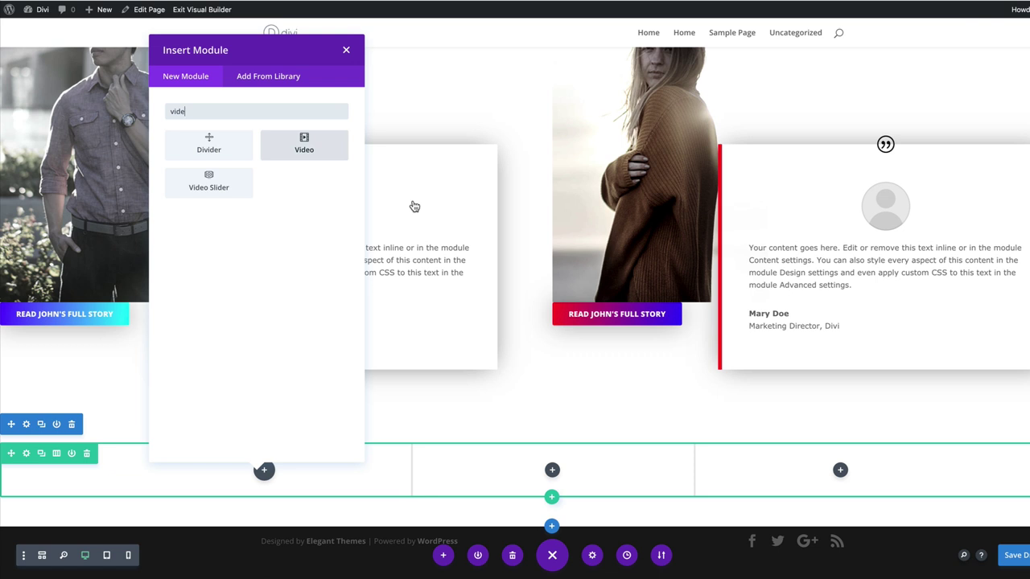
{"action": "key", "text": "Return"}
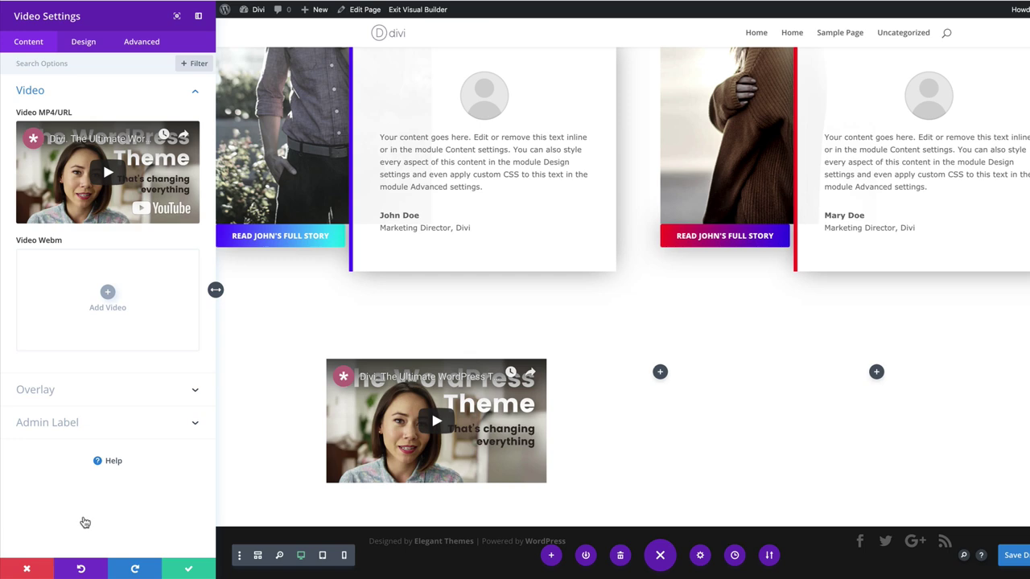
Use the fashion-02 image from the media library as the video's overlay and save the module.
{"action": "left_click", "coordinate": [84, 390]}
{"action": "left_click", "coordinate": [135, 276]}
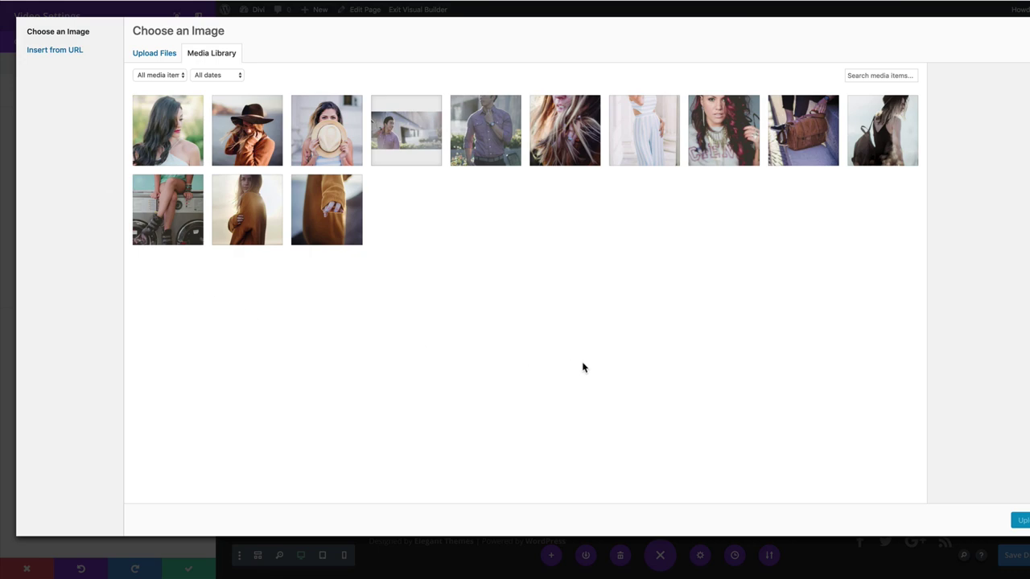
{"action": "left_click", "coordinate": [406, 137]}
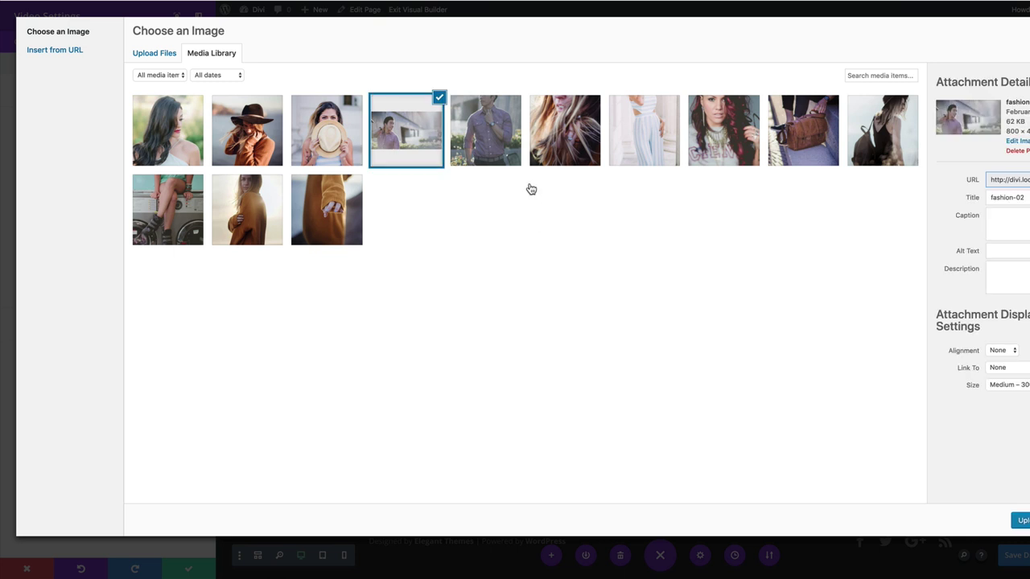
{"action": "left_click", "coordinate": [1021, 521]}
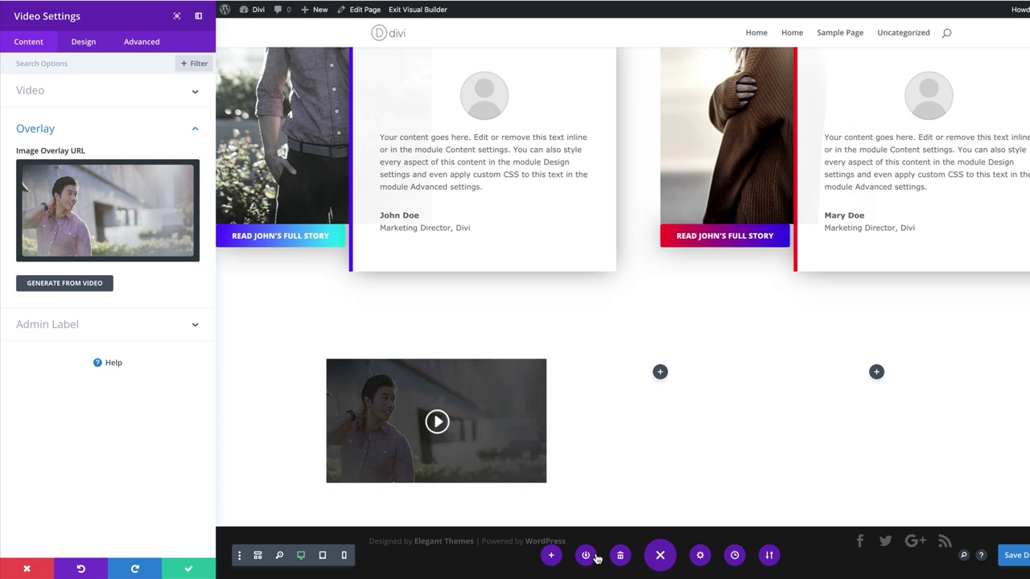
{"action": "left_click", "coordinate": [189, 569]}
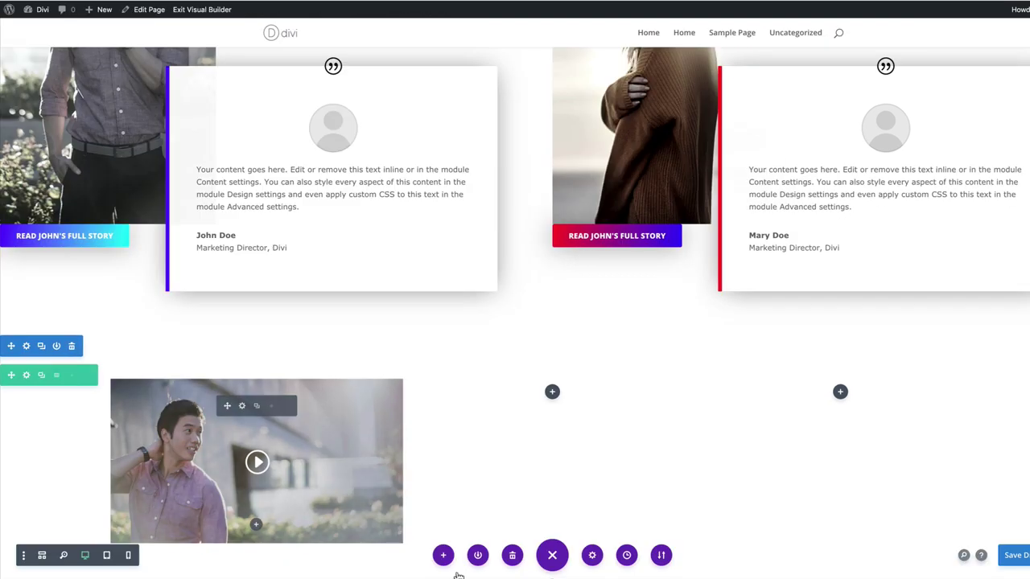
Insert a Testimonial module below the video in the first column.
{"action": "left_click", "coordinate": [256, 464]}
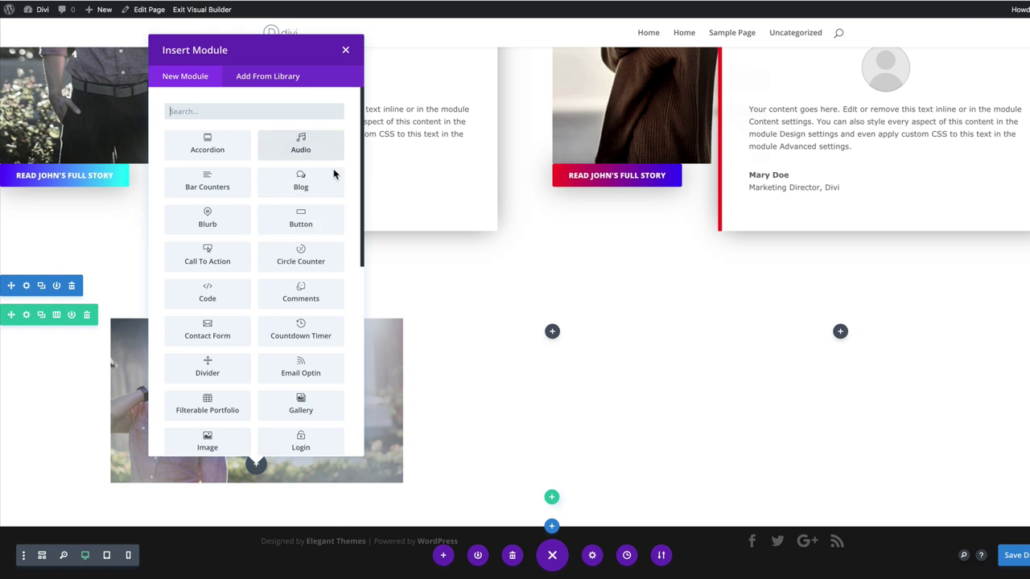
{"action": "type", "text": "test"}
{"action": "left_click", "coordinate": [207, 142]}
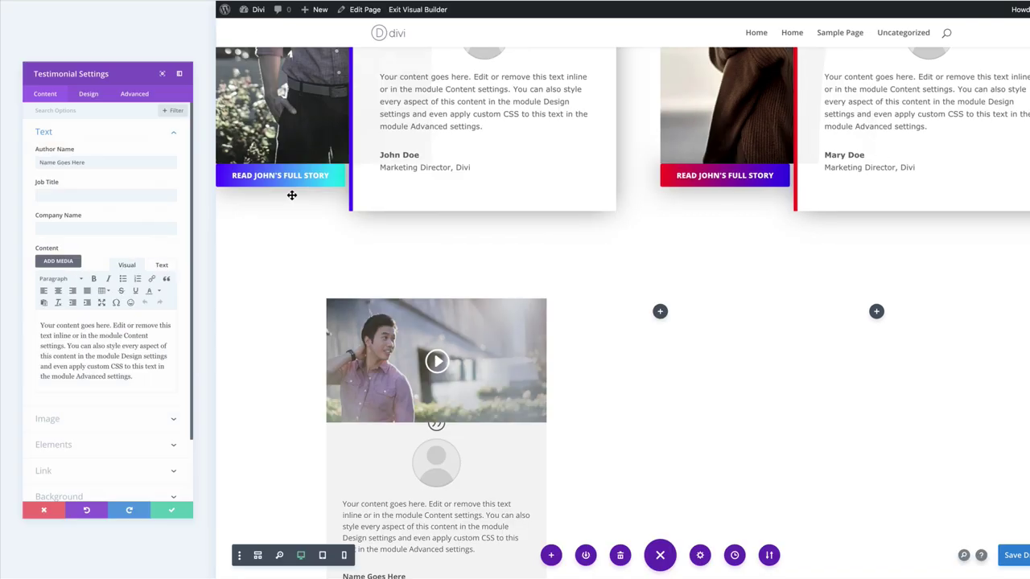
Enter the author's full name, the job title Marketing Director and the company name Divi in the new testimonial.
{"action": "key", "text": "Tab"}
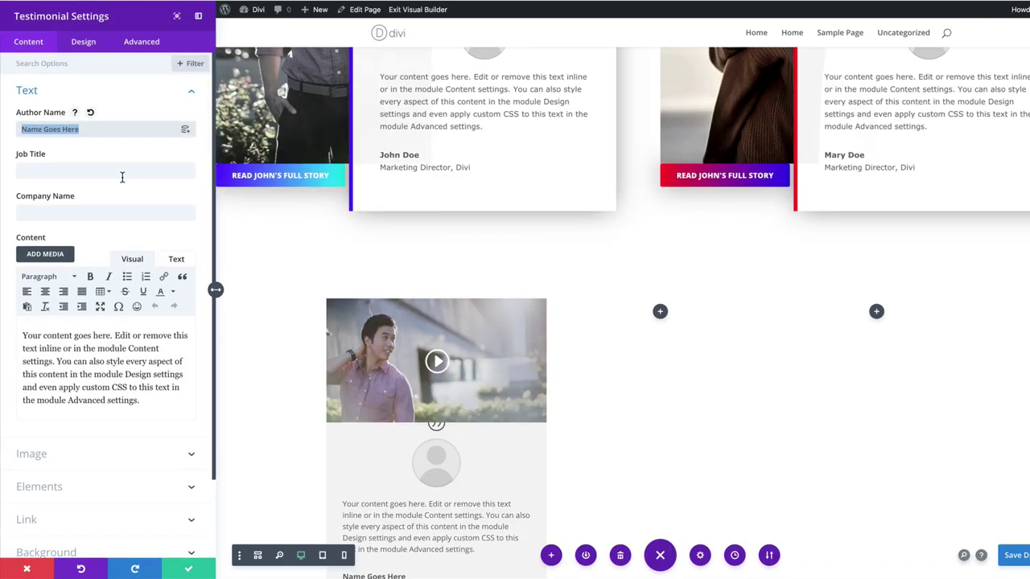
{"action": "type", "text": "Joh"}
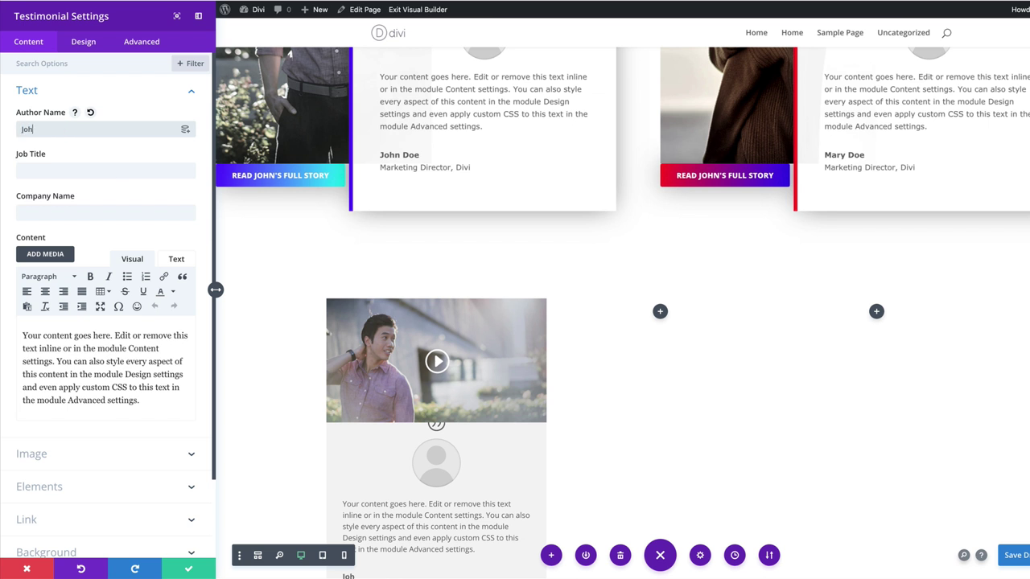
{"action": "type", "text": "n Doe"}
{"action": "key", "text": "Tab"}
{"action": "type", "text": "Marketing Director"}
{"action": "key", "text": "Tab"}
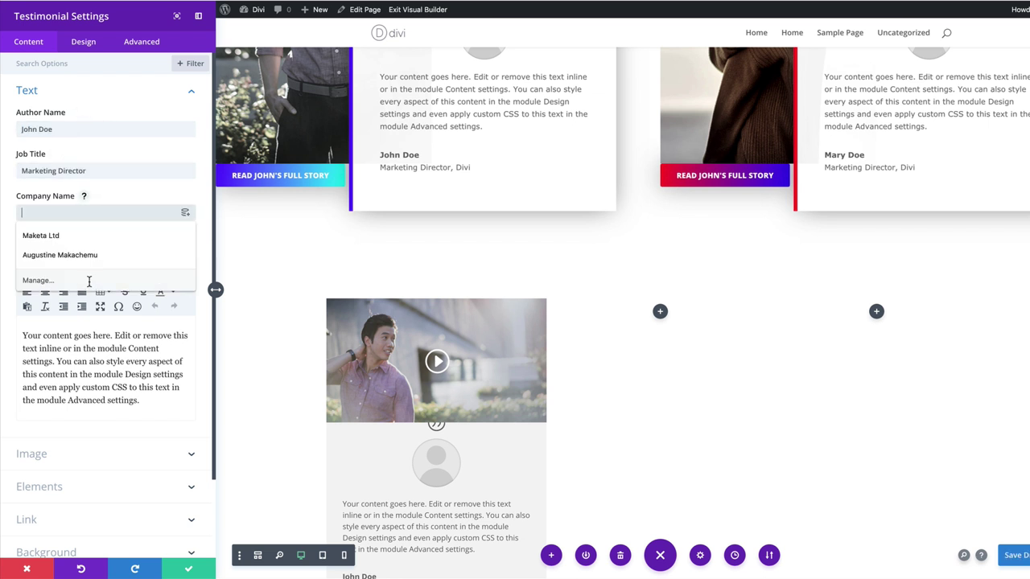
{"action": "type", "text": "Divi"}
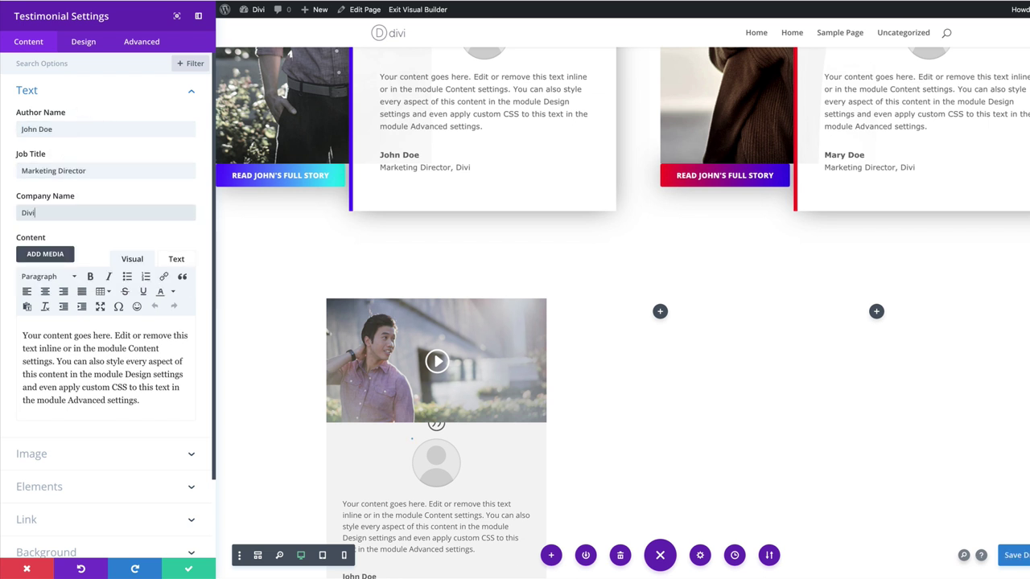
Hide the testimonial's quote icon and set its background color to white, #ffffff.
{"action": "left_click", "coordinate": [143, 489]}
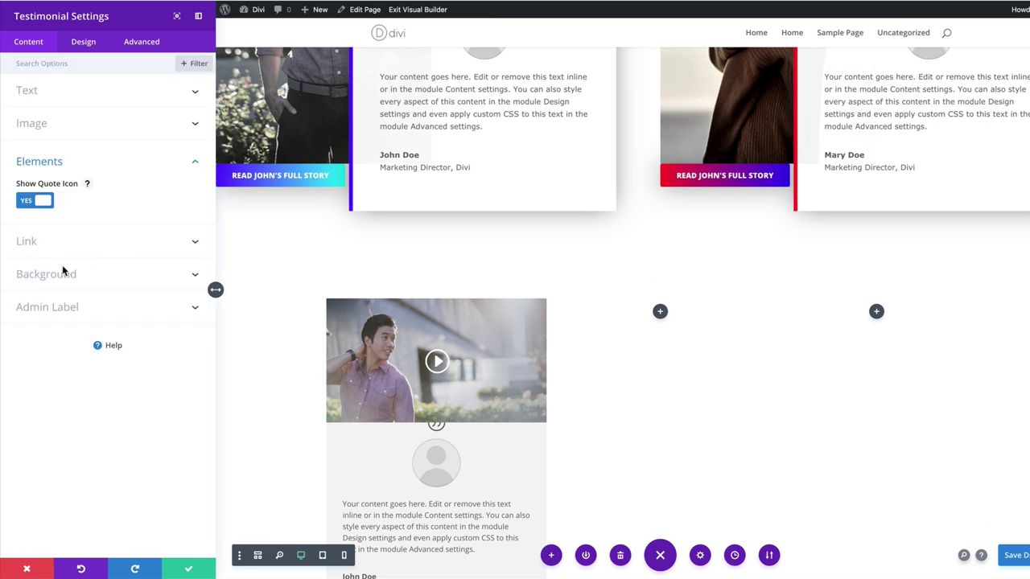
{"action": "left_click", "coordinate": [34, 200]}
{"action": "left_click", "coordinate": [36, 201]}
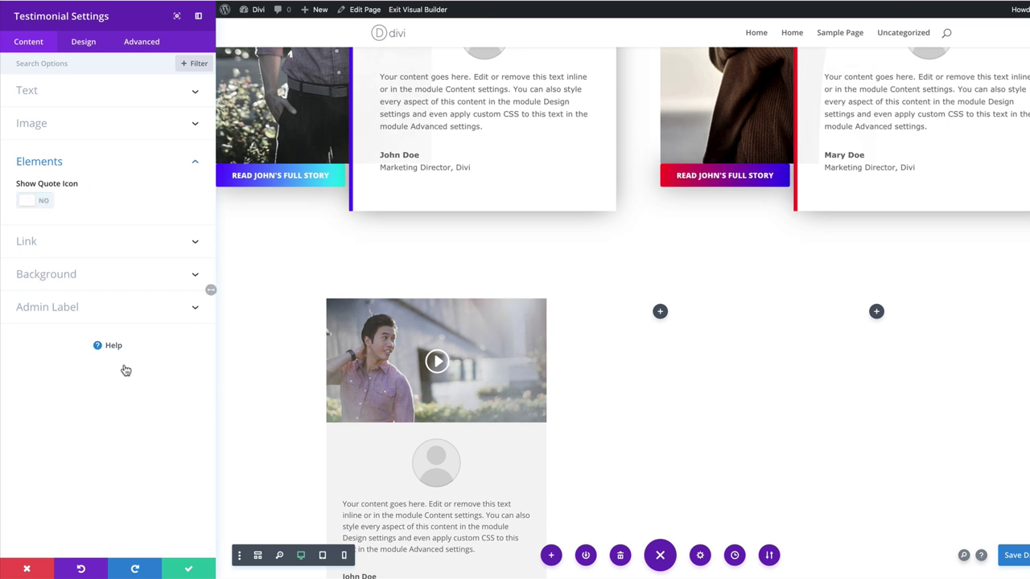
{"action": "left_click", "coordinate": [110, 274]}
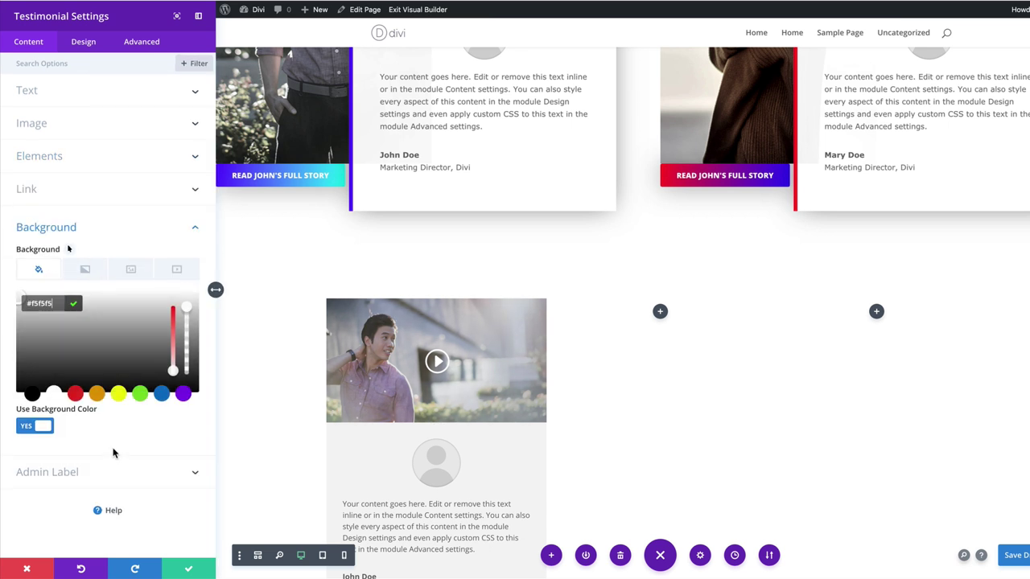
{"action": "left_click", "coordinate": [53, 394]}
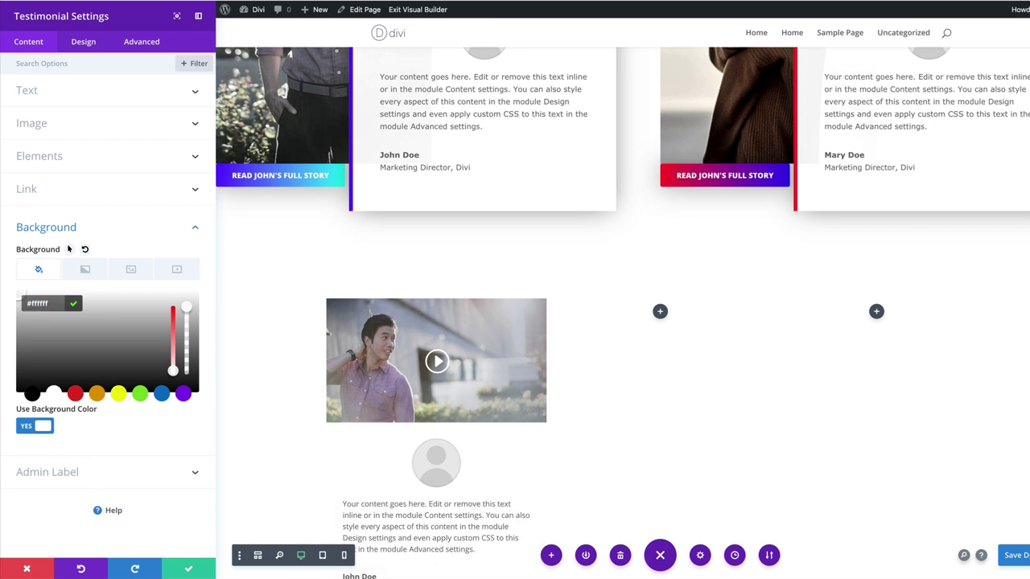
{"action": "scroll", "coordinate": [797, 508], "scroll_direction": "down", "scroll_amount": 3}
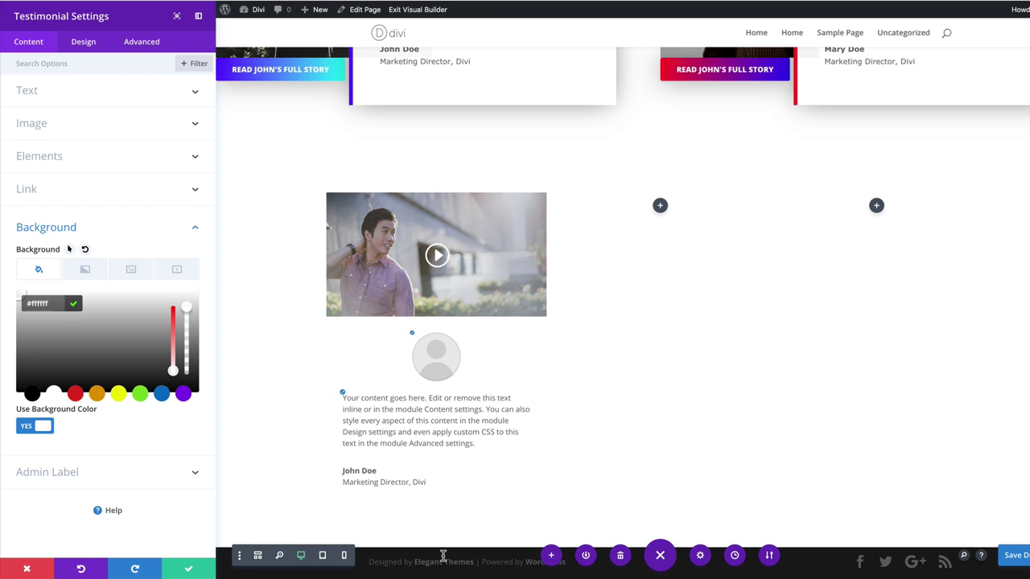
Set the testimonial's body text to black with -0.5px letter spacing and 1.7em line height.
{"action": "left_click", "coordinate": [439, 517]}
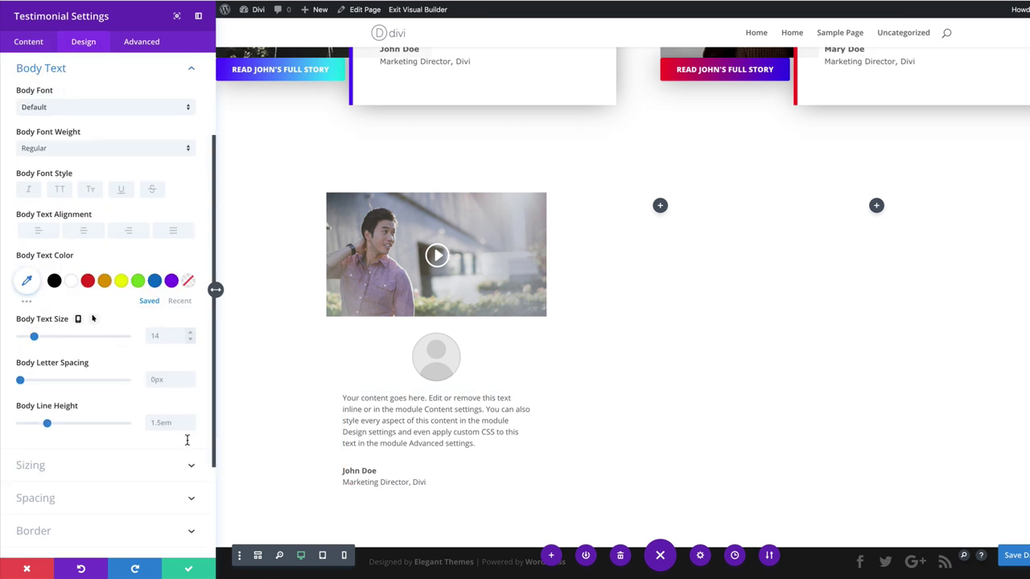
{"action": "left_click", "coordinate": [54, 281]}
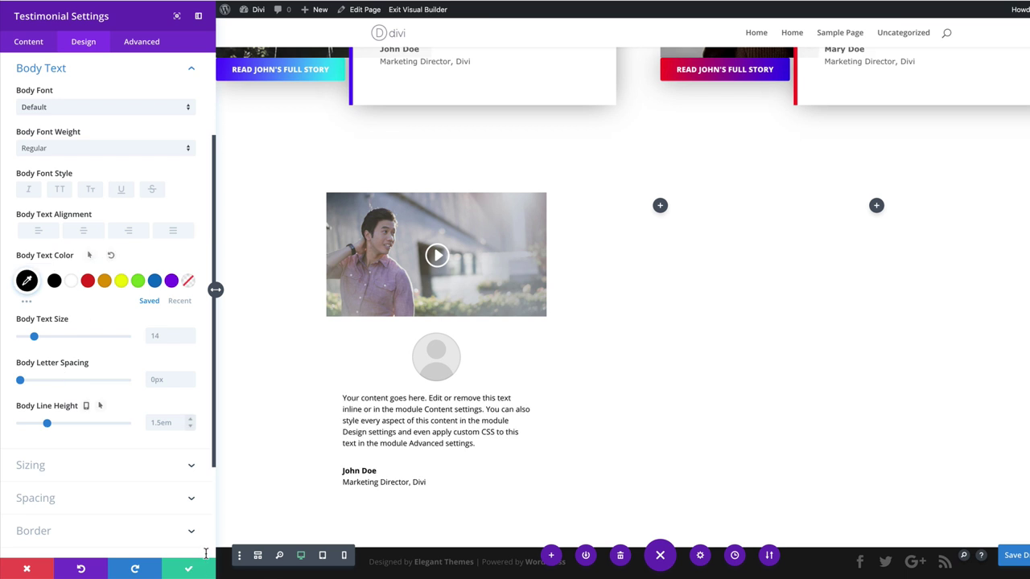
{"action": "type", "text": "-"}
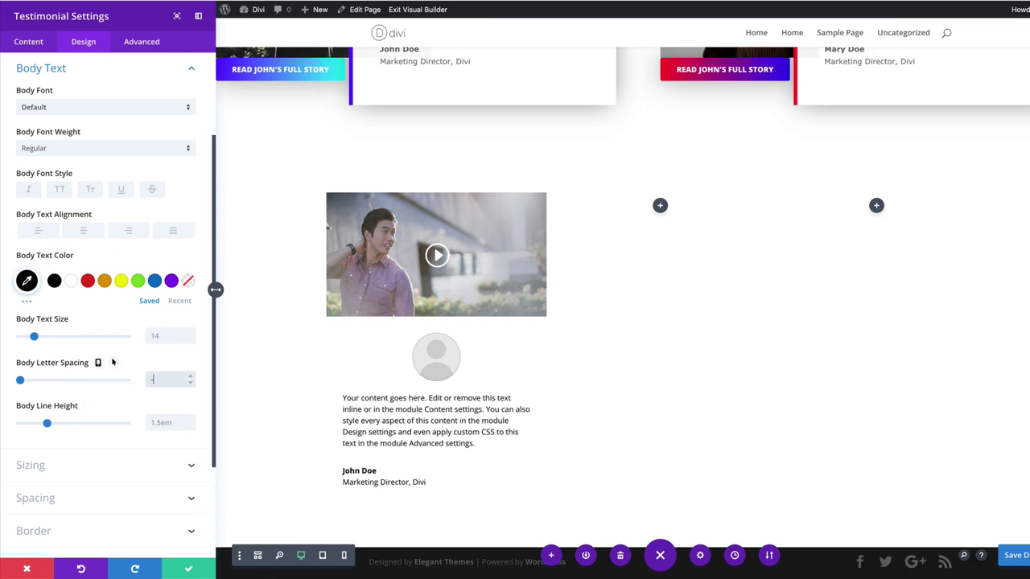
{"action": "type", "text": "0.5px"}
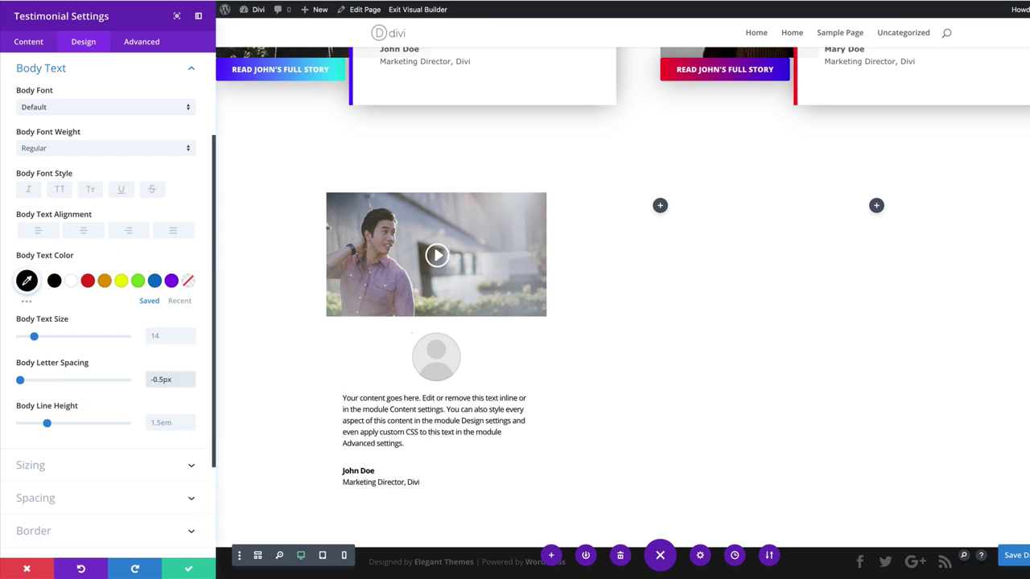
{"action": "left_click", "coordinate": [167, 422]}
{"action": "type", "text": "1.7em"}
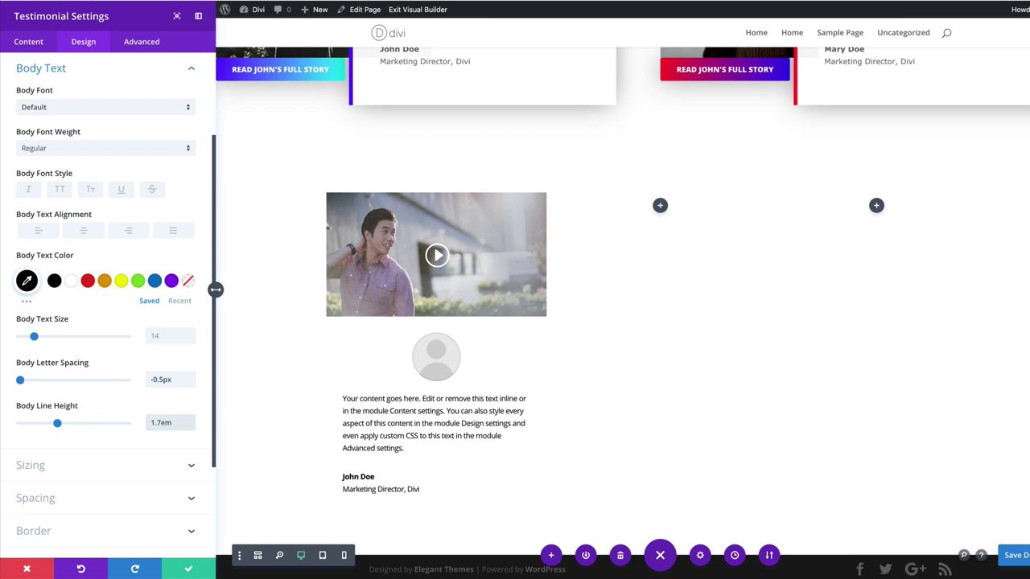
Give the testimonial a 30px bottom margin on tablet and phone only, with the desktop bottom margin left empty.
{"action": "scroll", "coordinate": [207, 555], "scroll_direction": "down", "scroll_amount": 1}
{"action": "left_click", "coordinate": [35, 489]}
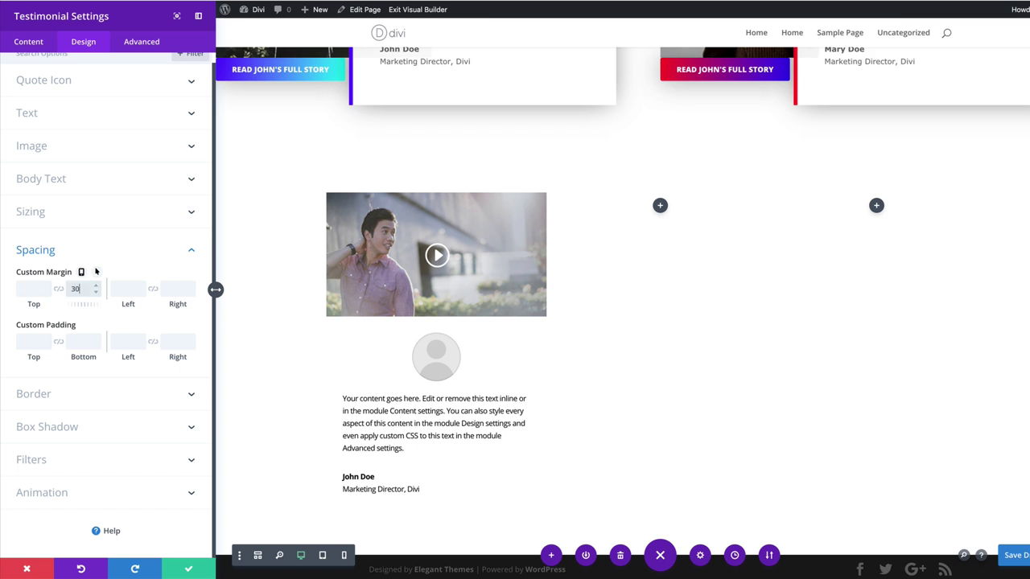
{"action": "type", "text": "px"}
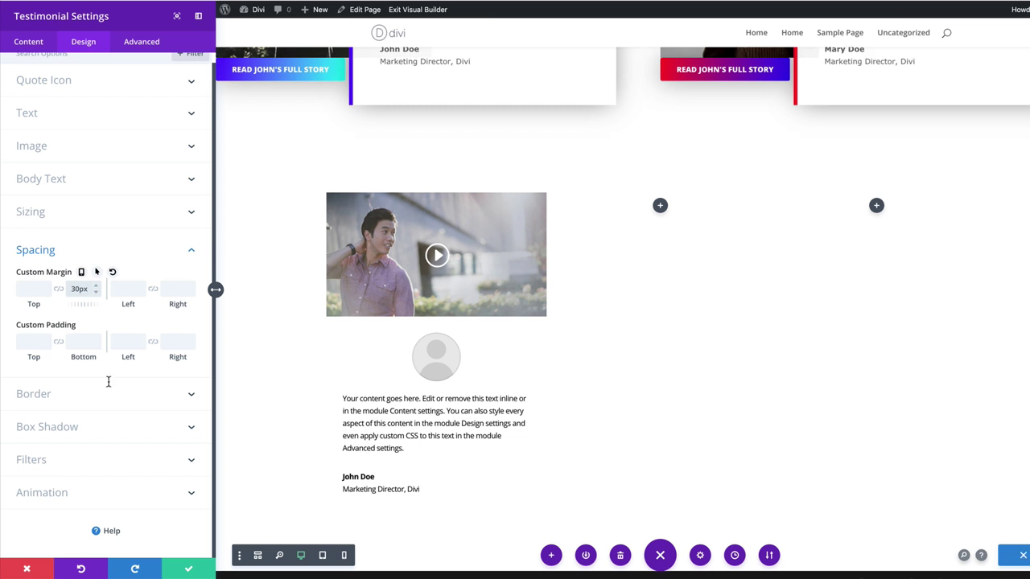
{"action": "key", "text": "ctrl+a"}
{"action": "key", "text": "ctrl+c"}
{"action": "key", "text": "BackSpace"}
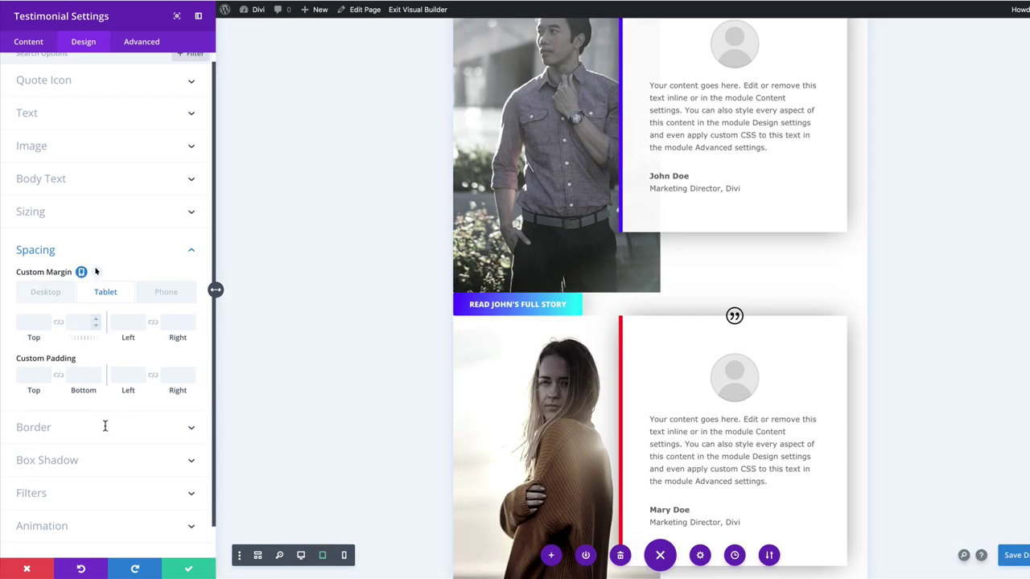
{"action": "key", "text": "ctrl+v"}
{"action": "key", "text": "Tab"}
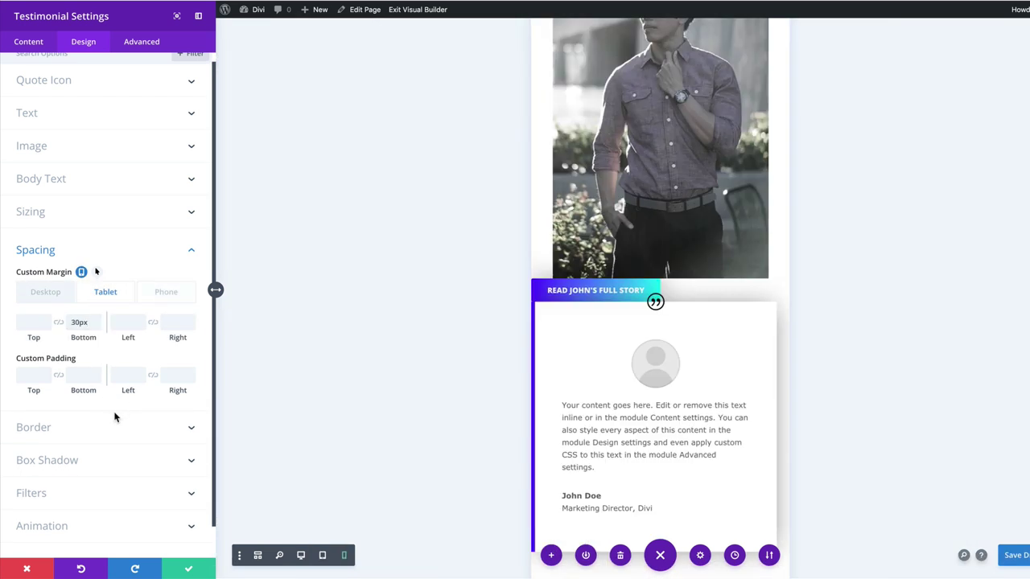
{"action": "key", "text": "ctrl+v"}
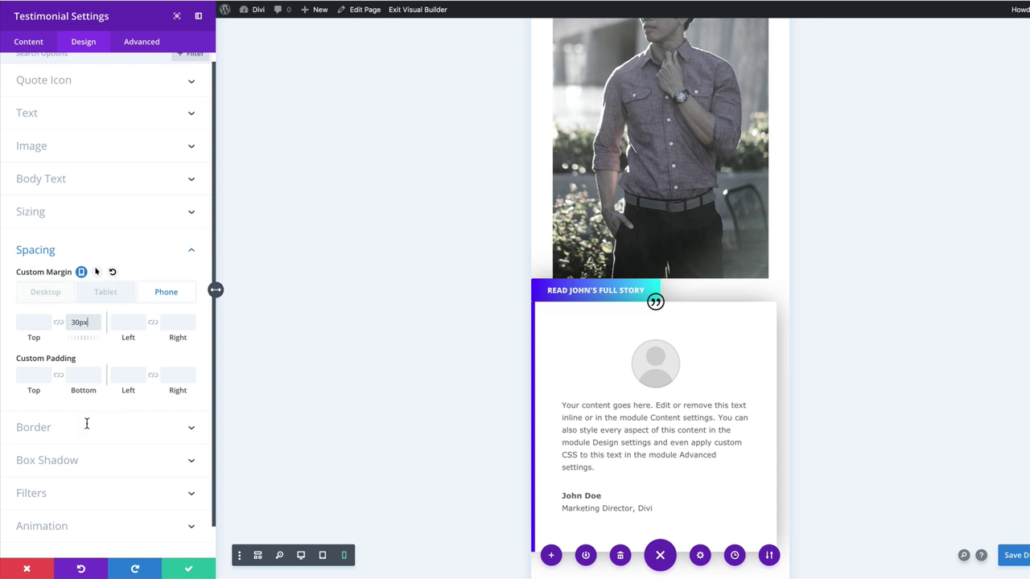
Set the testimonial's custom padding to 50px top and bottom and 80px left and right.
{"action": "left_click", "coordinate": [60, 390]}
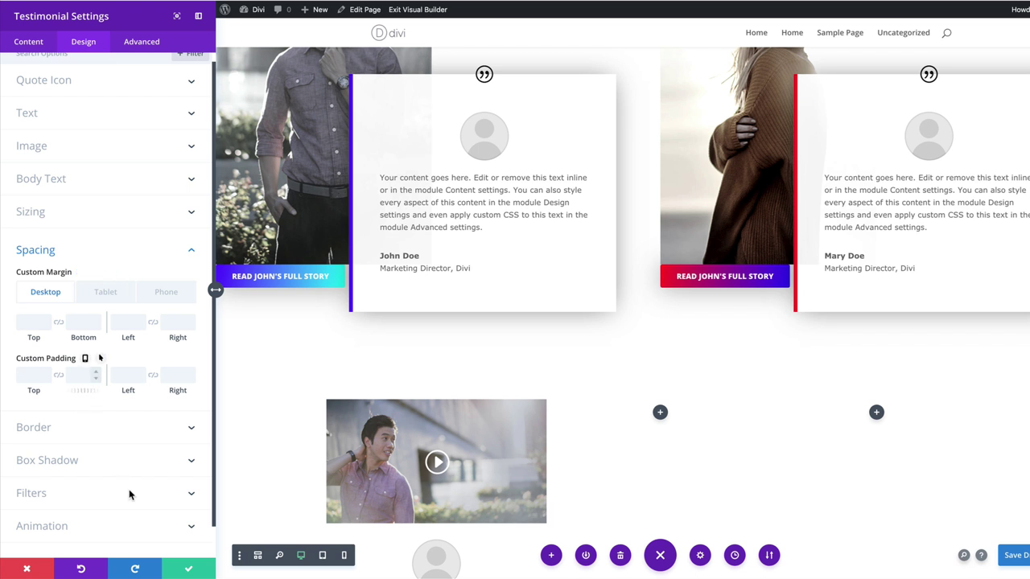
{"action": "scroll", "coordinate": [107, 543], "scroll_direction": "down", "scroll_amount": 1}
{"action": "left_click", "coordinate": [30, 368]}
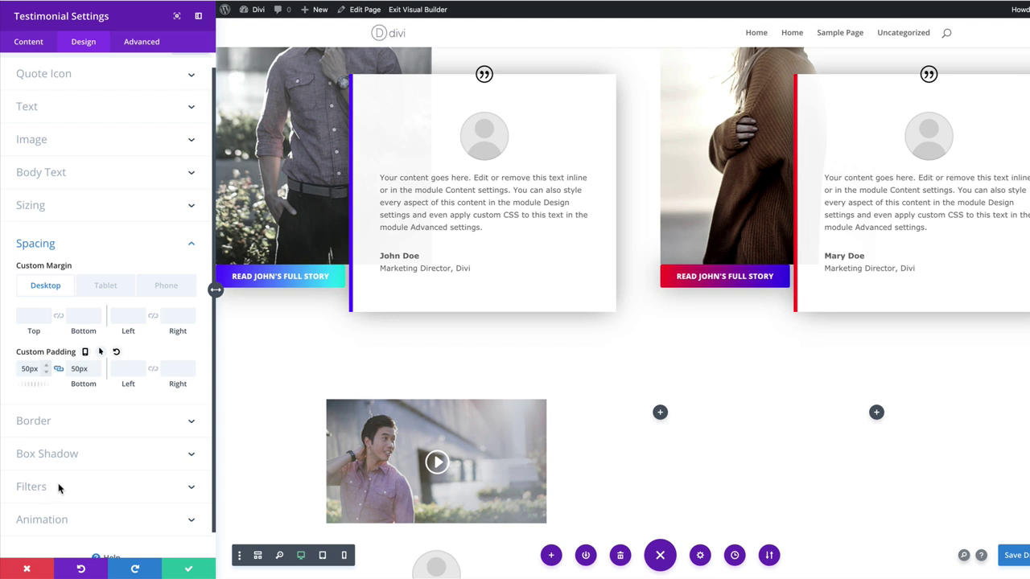
{"action": "scroll", "coordinate": [515, 527], "scroll_direction": "down", "scroll_amount": 3}
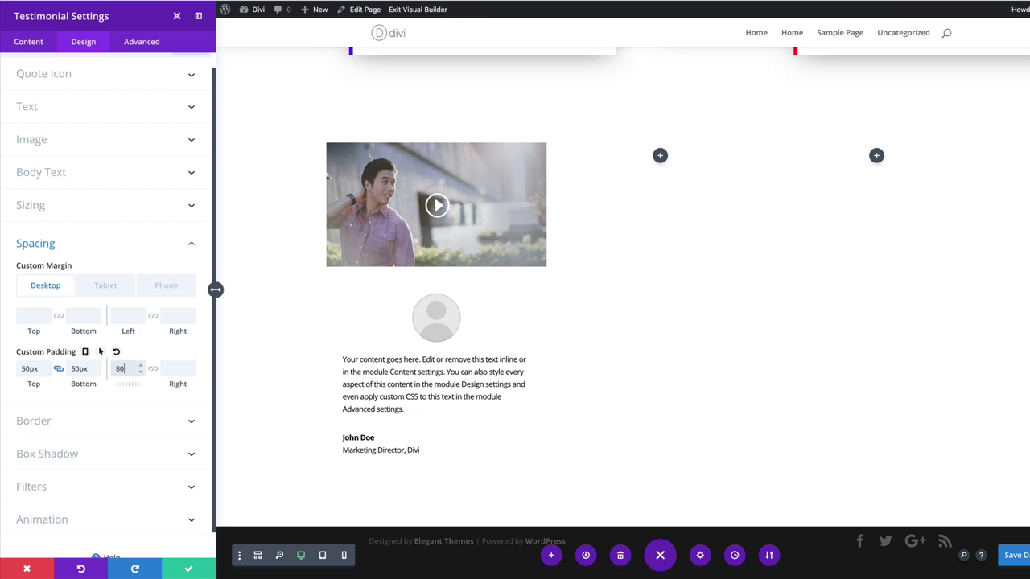
{"action": "type", "text": "px"}
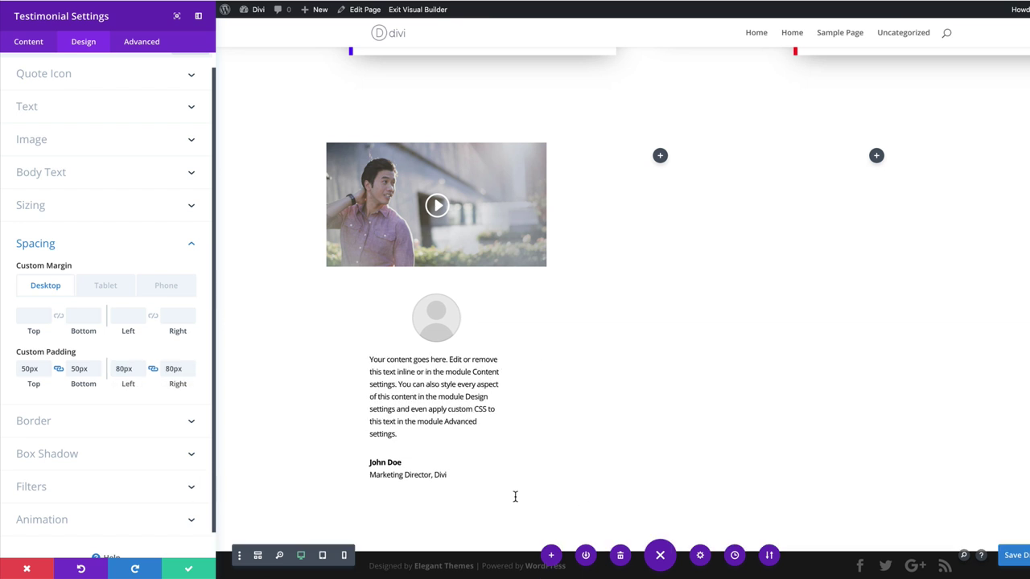
{"action": "key", "text": "Tab"}
{"action": "scroll", "coordinate": [85, 552], "scroll_direction": "down", "scroll_amount": 3}
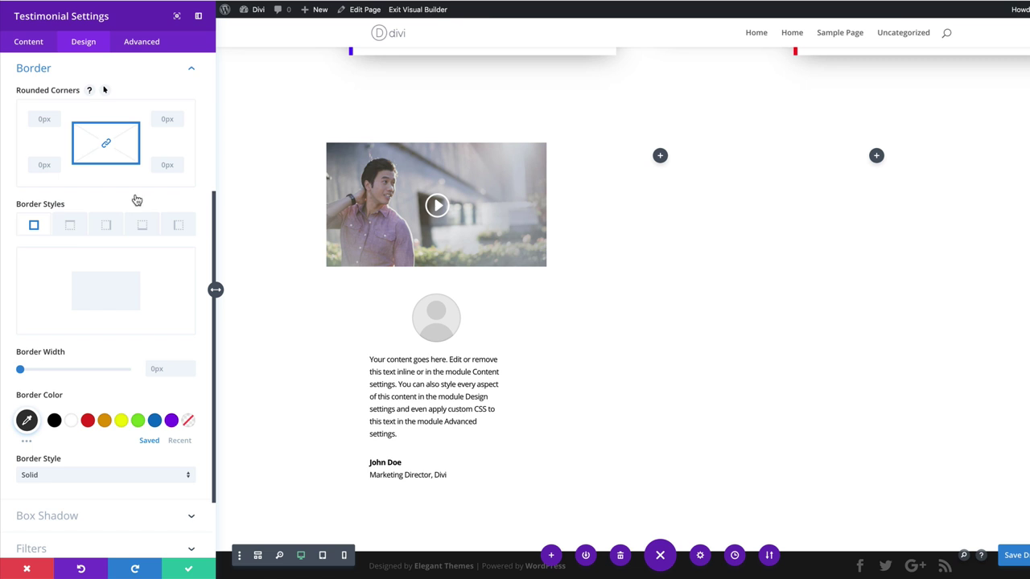
{"action": "left_click", "coordinate": [41, 166]}
{"action": "type", "text": "30px"}
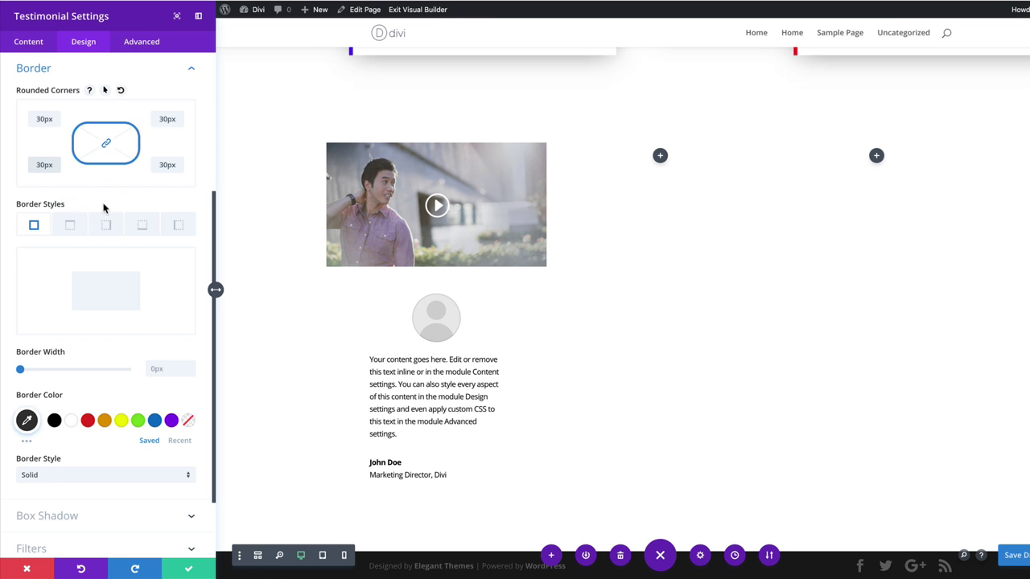
{"action": "key", "text": "ctrl+a"}
{"action": "key", "text": "BackSpace"}
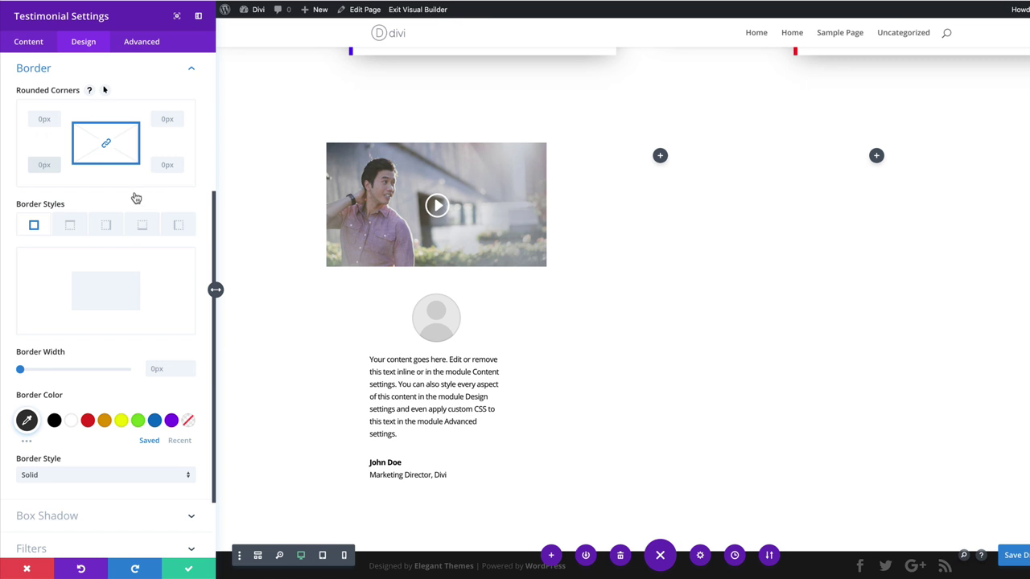
Round only the testimonial's bottom-left and bottom-right corners by 30px, with the corner values unlinked.
{"action": "type", "text": "0"}
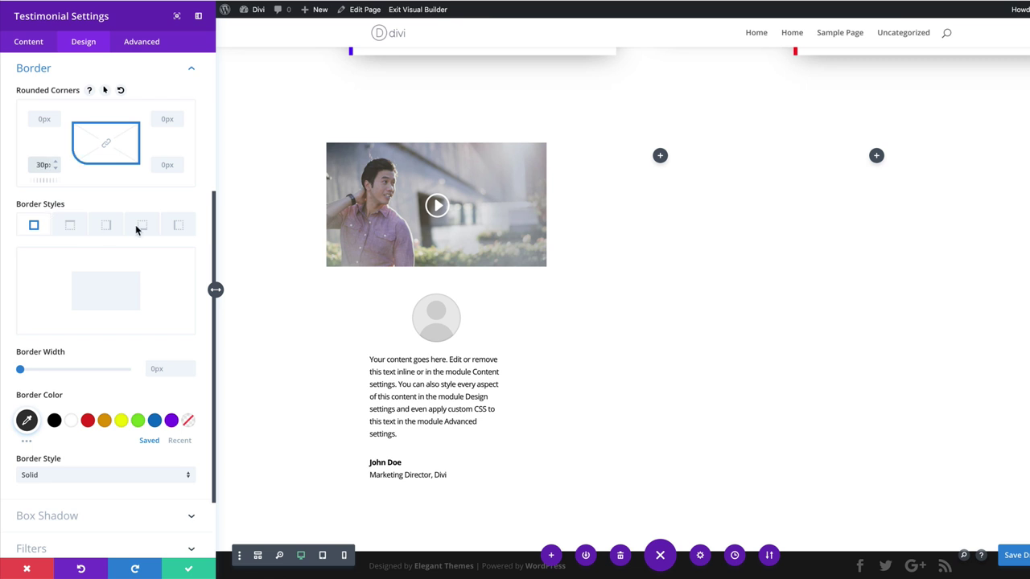
{"action": "key", "text": "Tab"}
{"action": "type", "text": "30"}
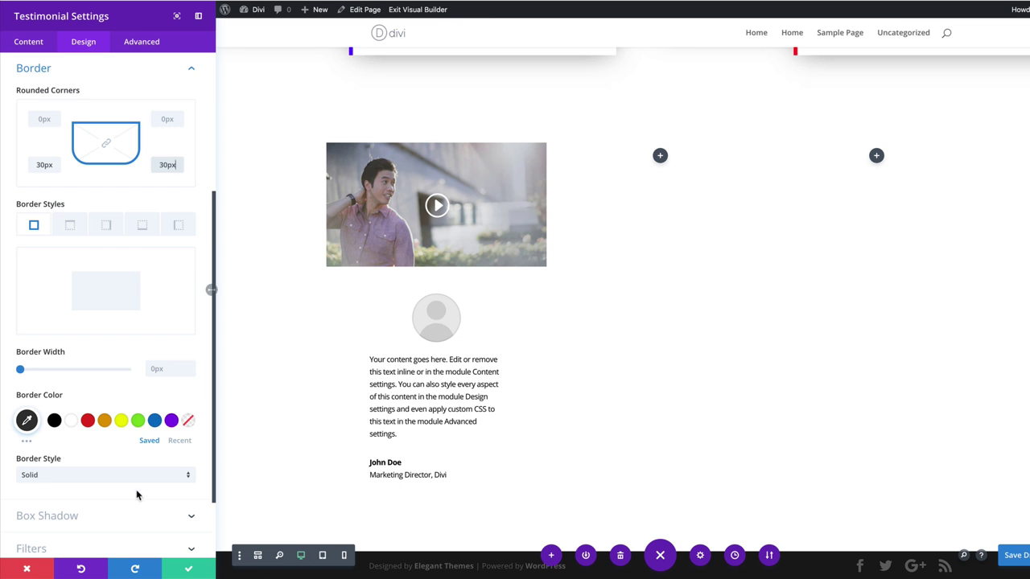
Apply the first box shadow preset to the testimonial with 80px blur strength and -10px spread strength.
{"action": "scroll", "coordinate": [88, 451], "scroll_direction": "down", "scroll_amount": 3}
{"action": "left_click", "coordinate": [46, 426]}
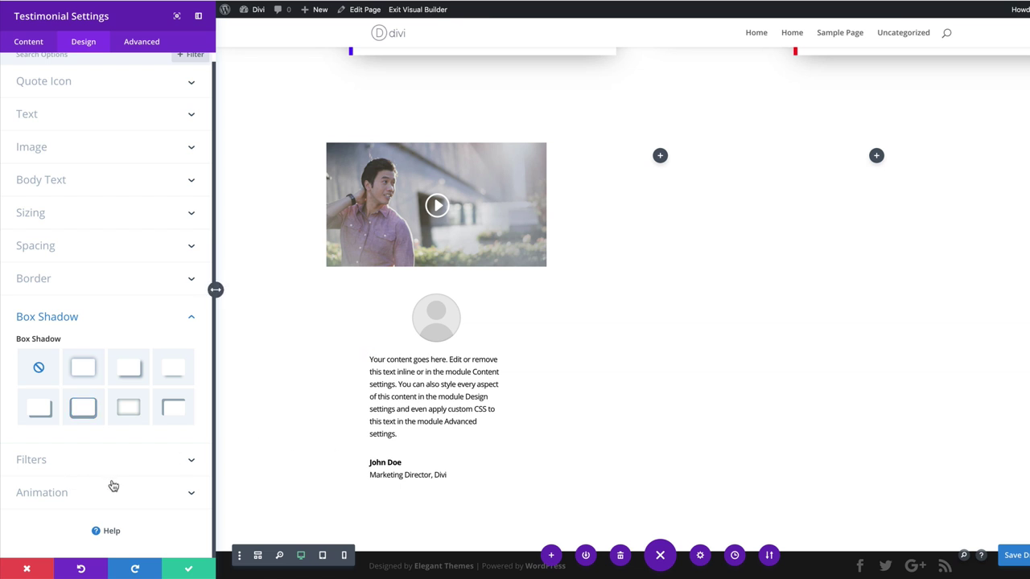
{"action": "left_click", "coordinate": [83, 368]}
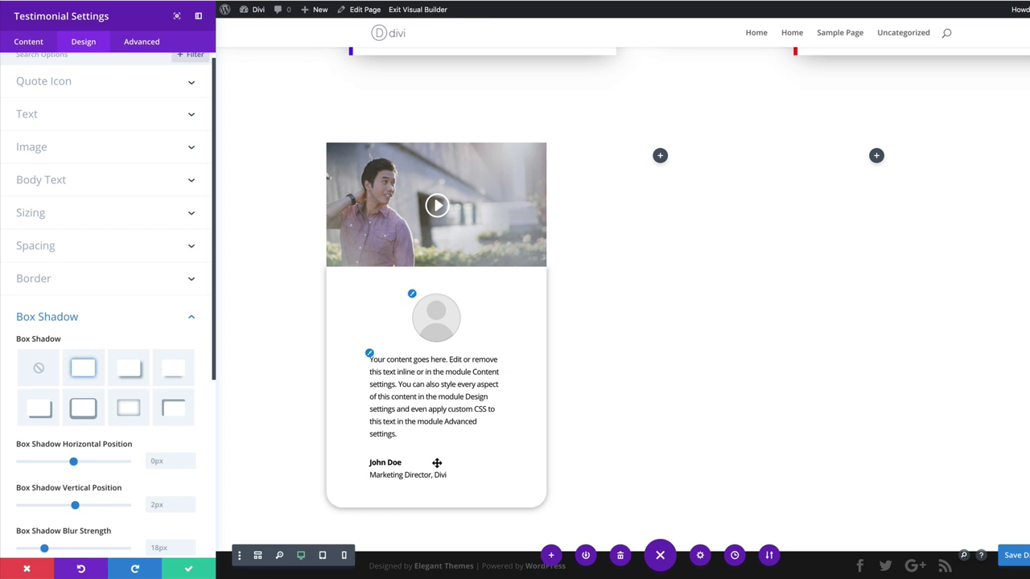
{"action": "scroll", "coordinate": [193, 555], "scroll_direction": "down", "scroll_amount": 1}
{"action": "scroll", "coordinate": [193, 555], "scroll_direction": "down", "scroll_amount": 1}
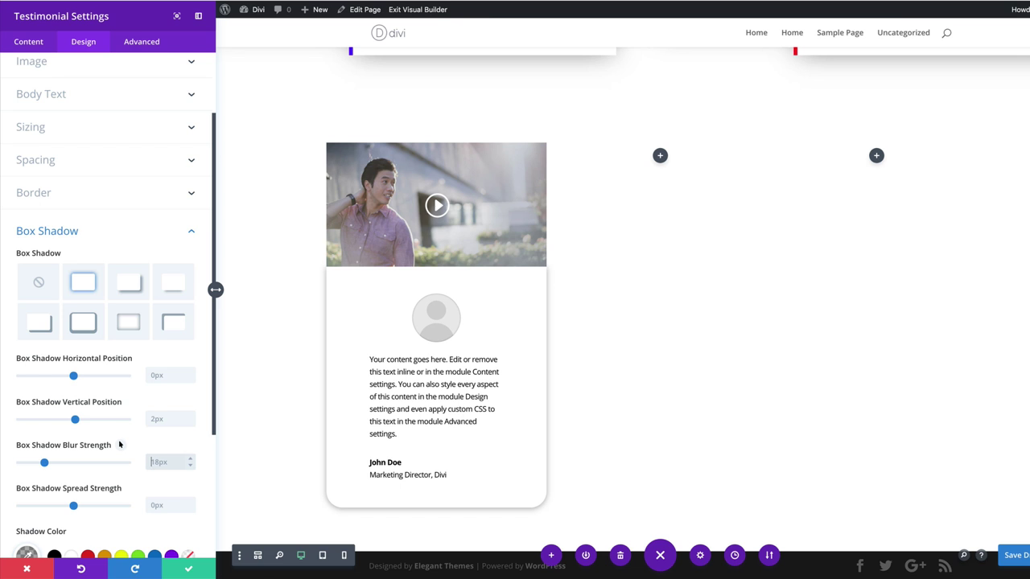
{"action": "type", "text": "px"}
{"action": "scroll", "coordinate": [129, 483], "scroll_direction": "down", "scroll_amount": 1}
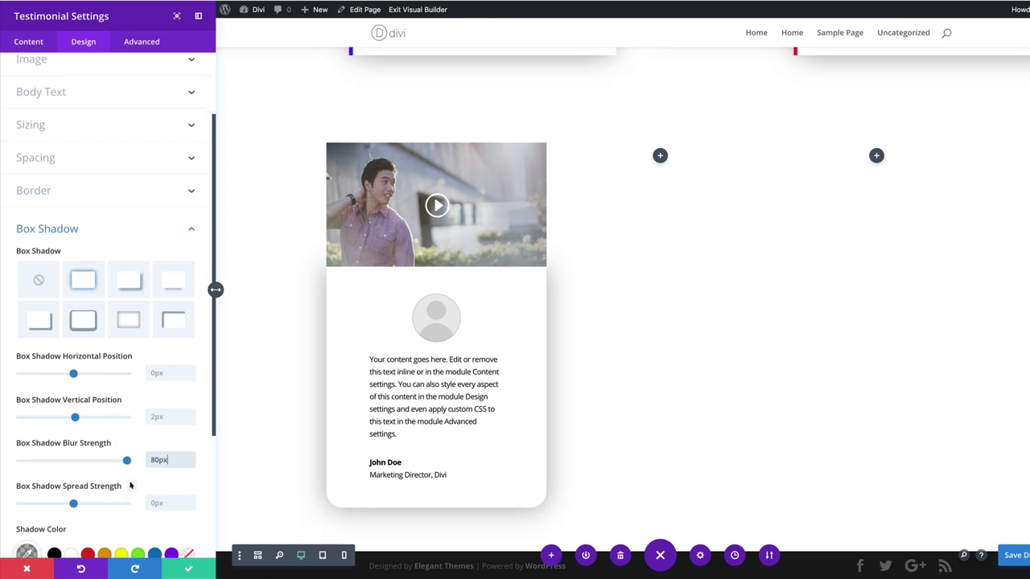
{"action": "key", "text": "Tab"}
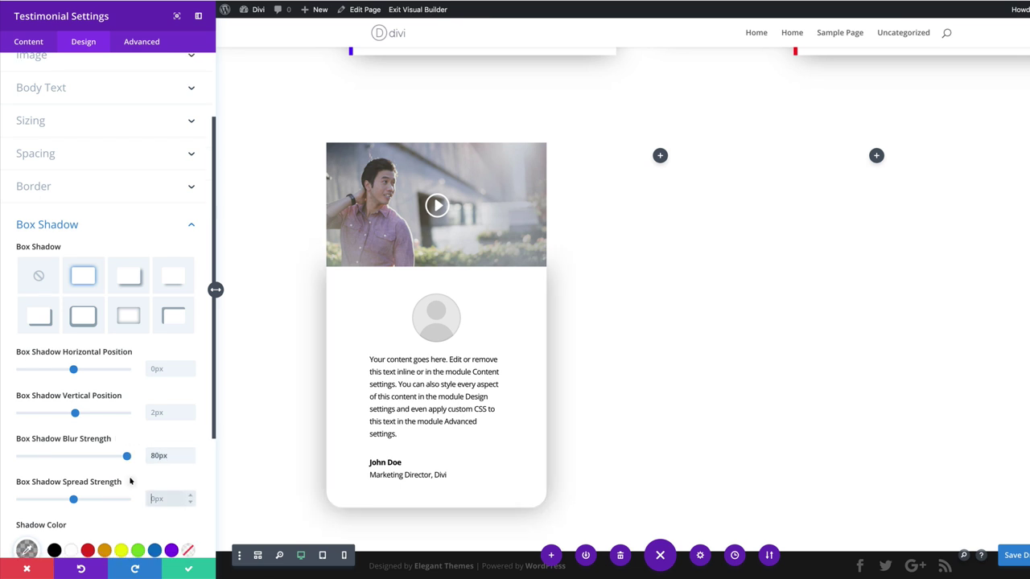
{"action": "type", "text": "-10px"}
{"action": "scroll", "coordinate": [130, 481], "scroll_direction": "down", "scroll_amount": 4}
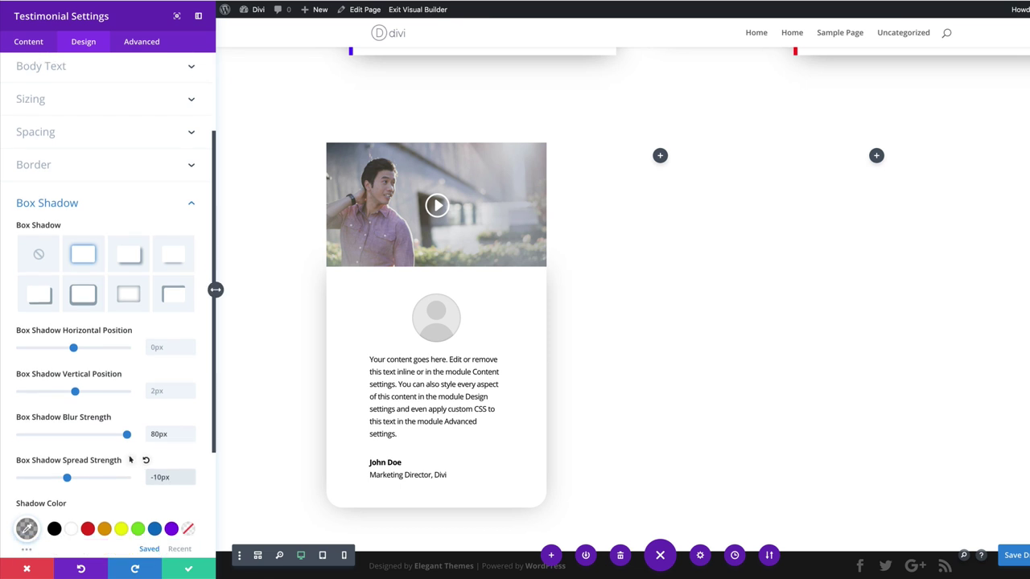
{"action": "left_click", "coordinate": [26, 382]}
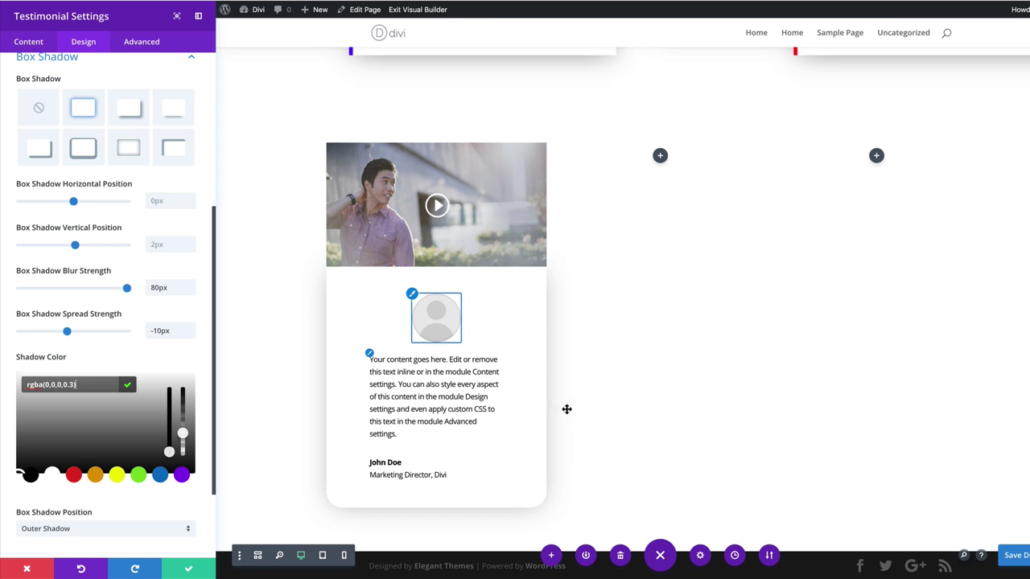
Remove the portrait image from the testimonial and save the module.
{"action": "left_click", "coordinate": [528, 392]}
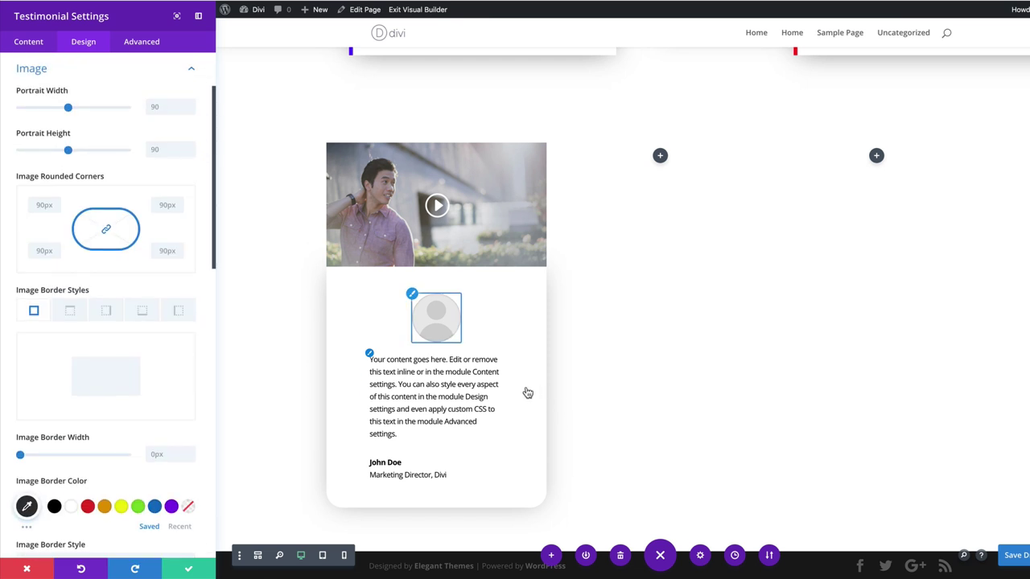
{"action": "left_click", "coordinate": [36, 43]}
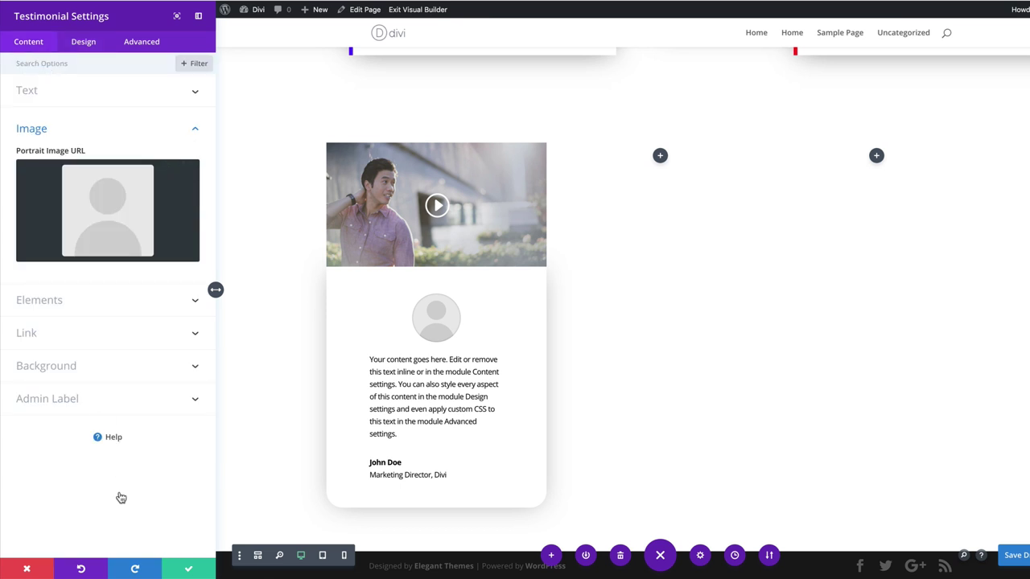
{"action": "left_click", "coordinate": [184, 175]}
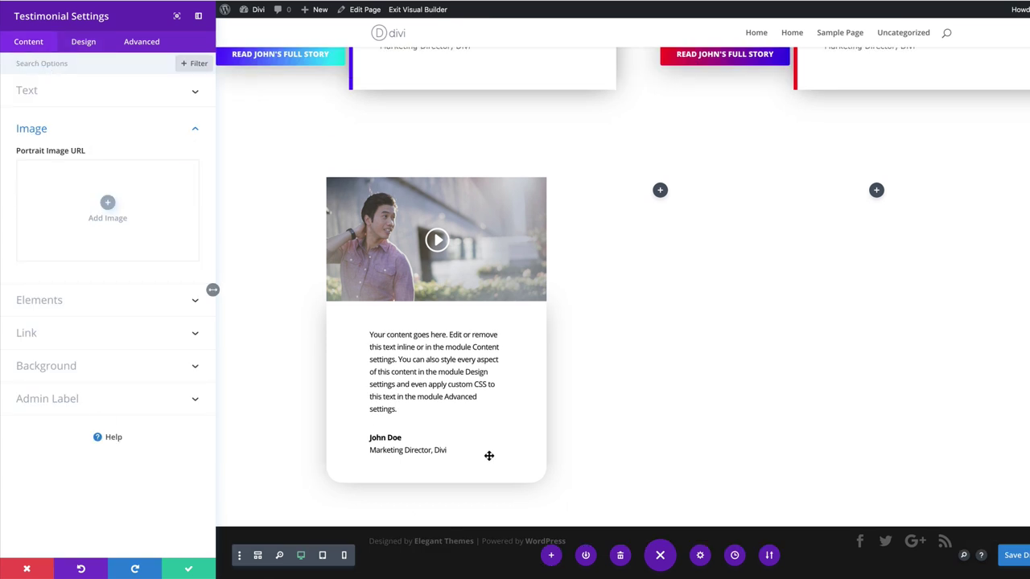
{"action": "left_click", "coordinate": [188, 569]}
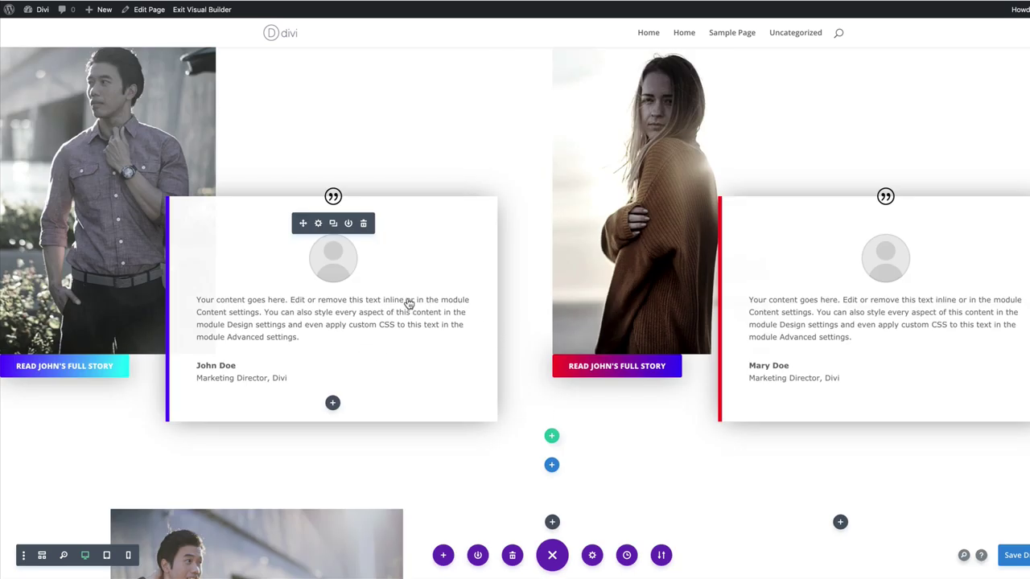
Remove the portrait image from the first testimonial in the two-column photo design and save the module.
{"action": "left_click", "coordinate": [318, 223]}
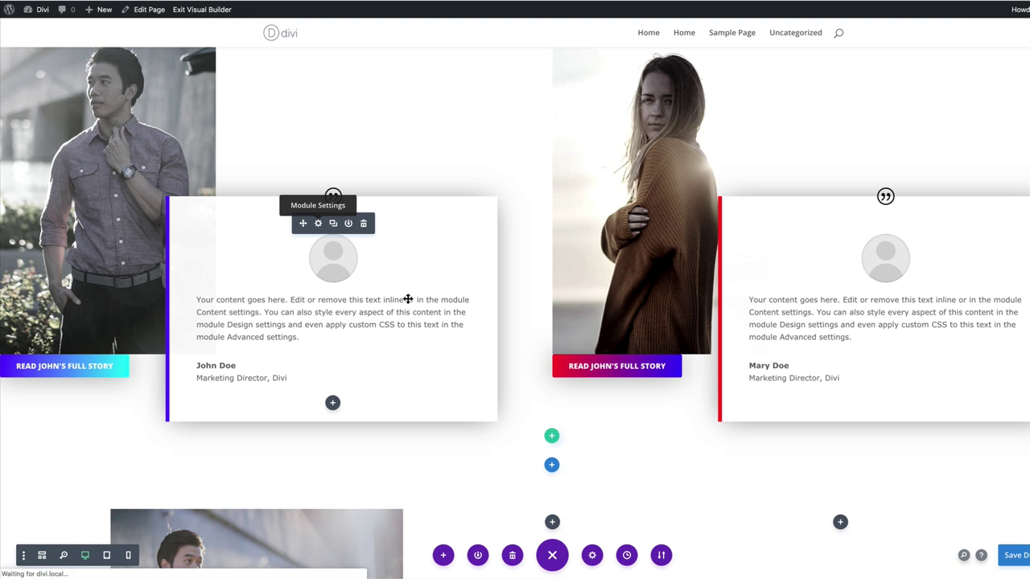
{"action": "left_click", "coordinate": [106, 453]}
{"action": "left_click", "coordinate": [187, 170]}
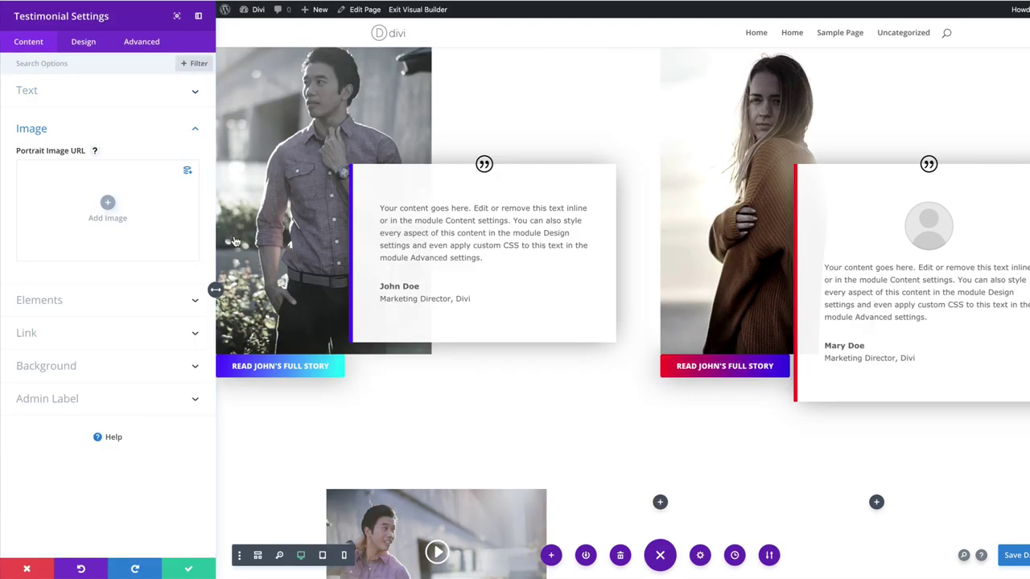
{"action": "left_click", "coordinate": [187, 567]}
Remove the portrait image from the second testimonial, the one with the red border, and save the module.
{"action": "left_click", "coordinate": [868, 223]}
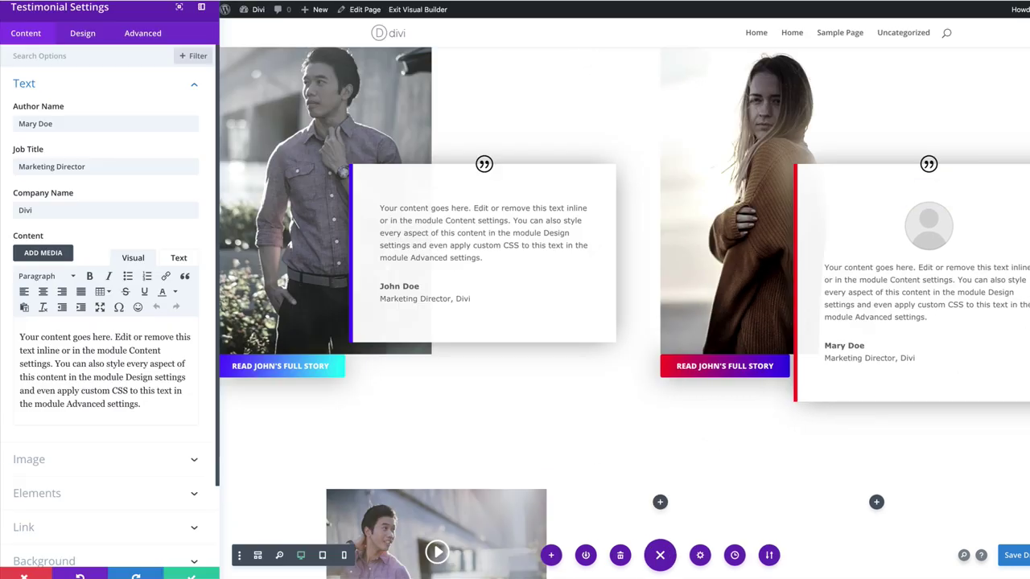
{"action": "left_click", "coordinate": [191, 454]}
{"action": "left_click", "coordinate": [186, 171]}
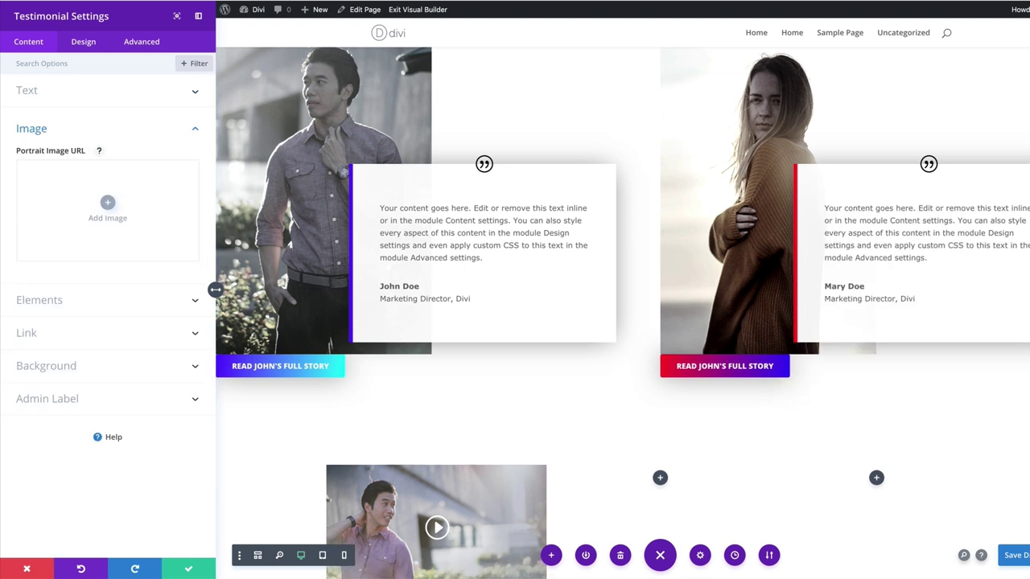
{"action": "left_click", "coordinate": [188, 568]}
{"action": "key", "text": "Escape"}
Check the middle column's video settings for the option to insert the video from a URL.
{"action": "scroll", "coordinate": [499, 413], "scroll_direction": "down", "scroll_amount": 5}
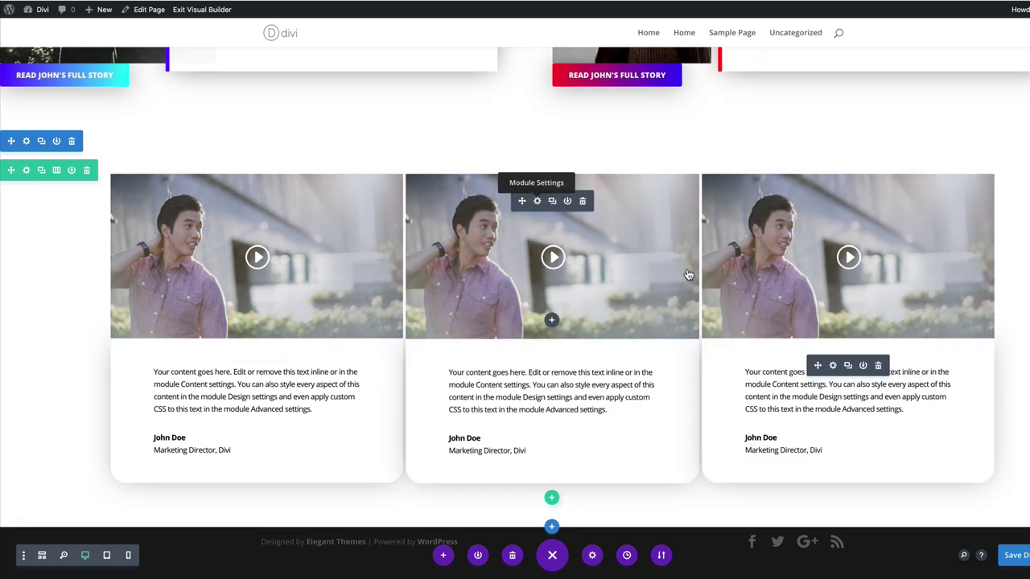
{"action": "left_click", "coordinate": [537, 201]}
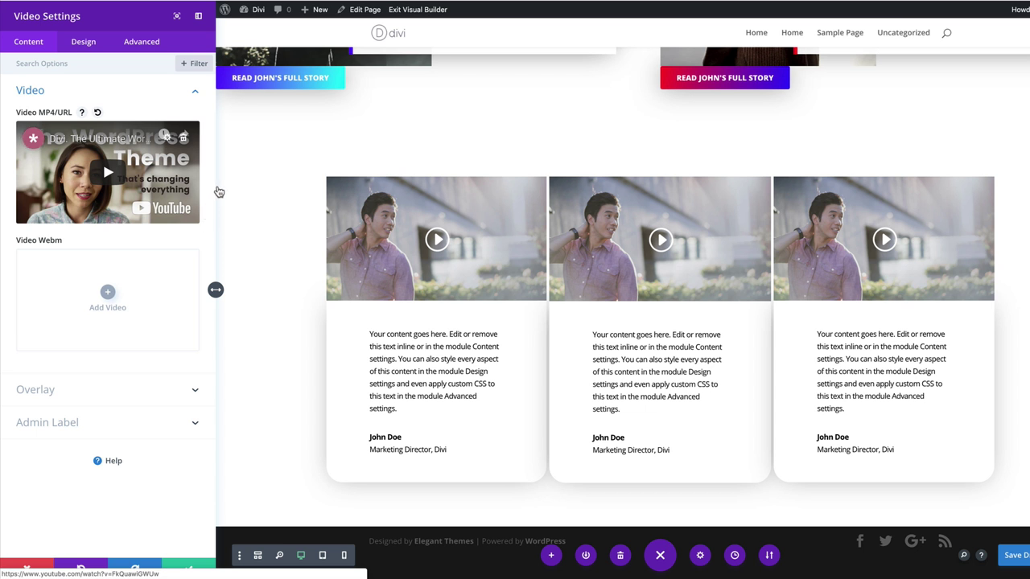
{"action": "left_click", "coordinate": [215, 193]}
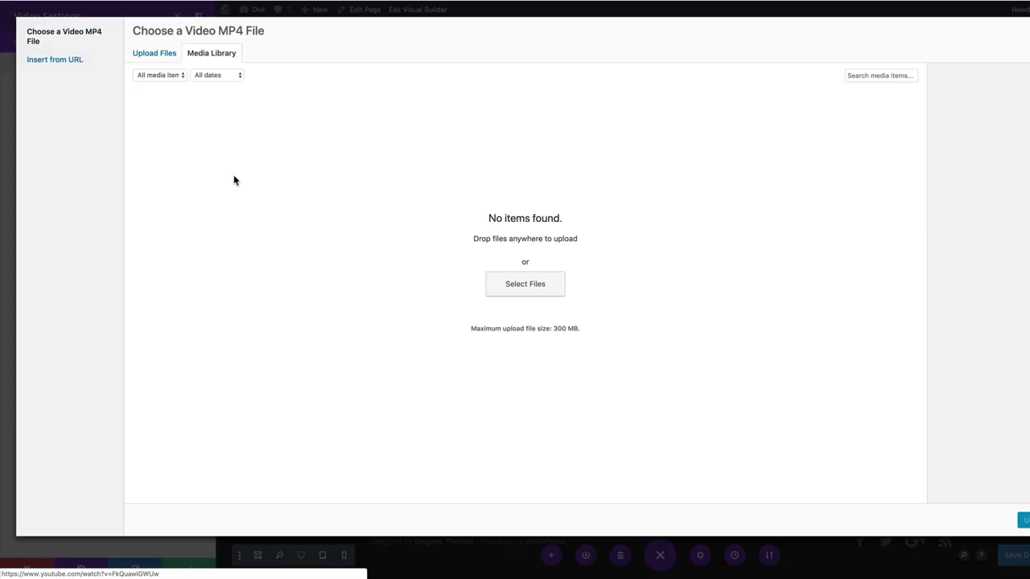
{"action": "left_click", "coordinate": [101, 95]}
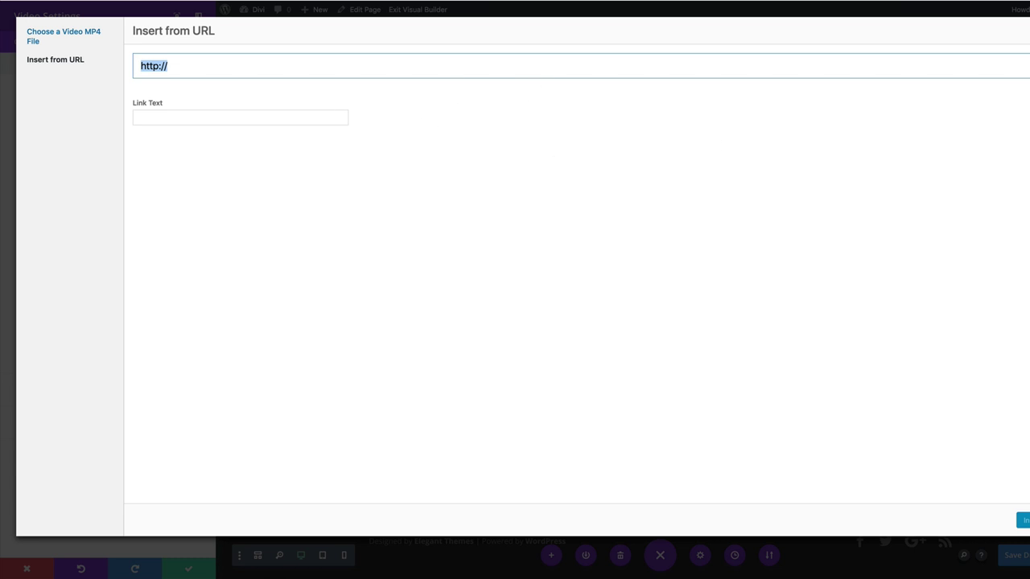
{"action": "key", "text": "Escape"}
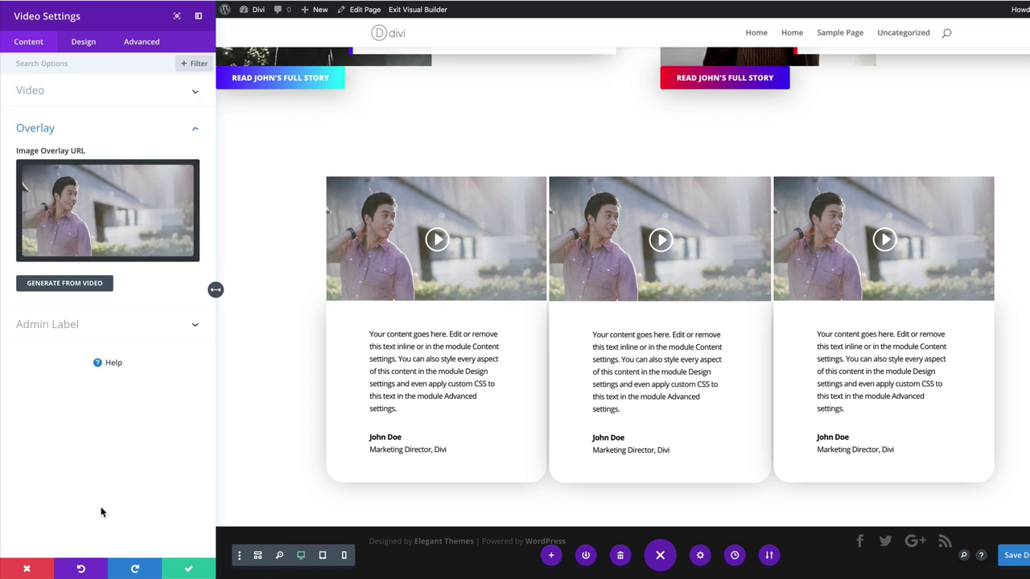
Replace the middle video's overlay image with fashion-05, the dark-haired woman in profile, and save the module.
{"action": "left_click", "coordinate": [157, 234]}
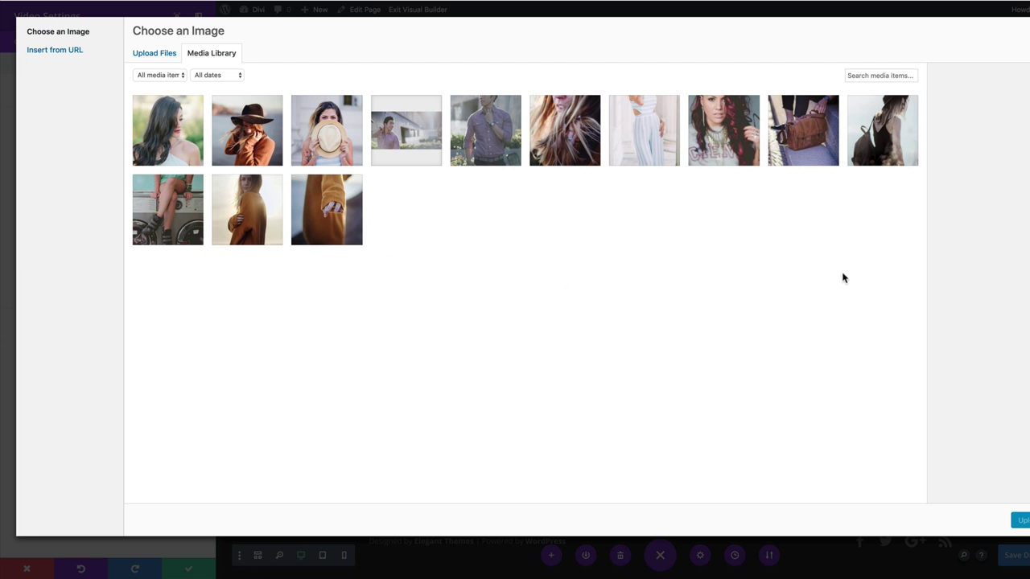
{"action": "left_click", "coordinate": [201, 168]}
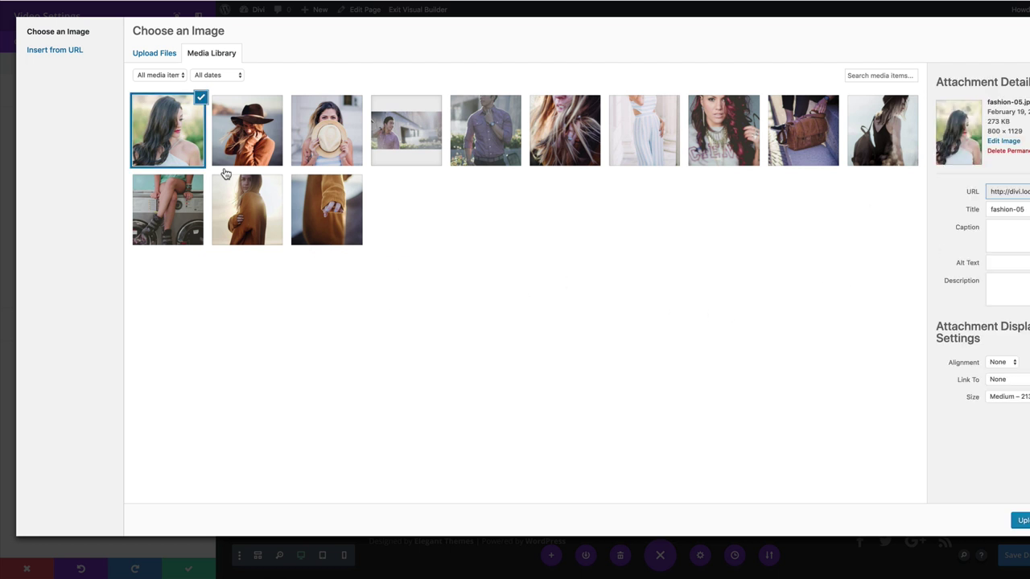
{"action": "left_click", "coordinate": [1022, 520]}
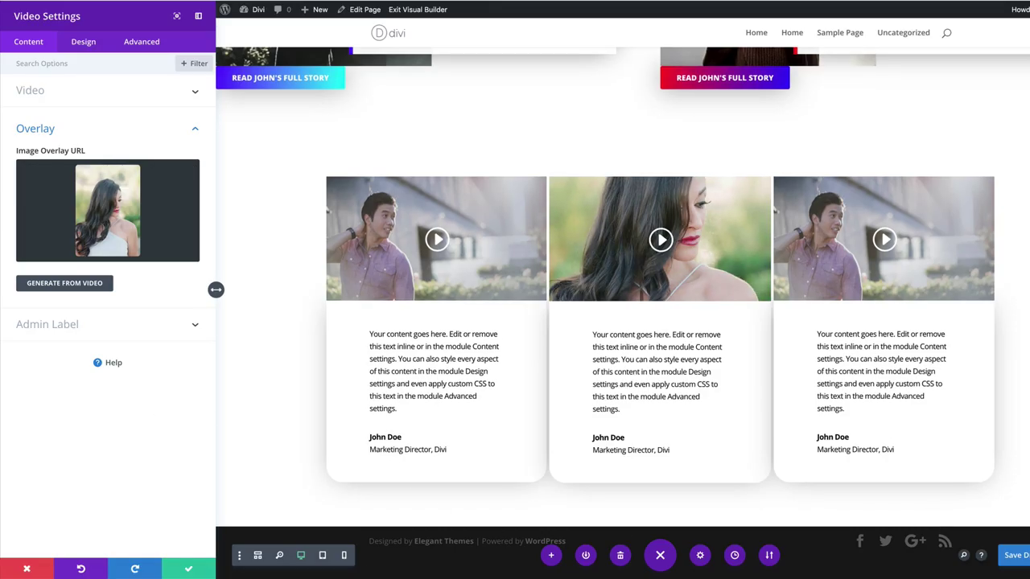
{"action": "left_click", "coordinate": [188, 569]}
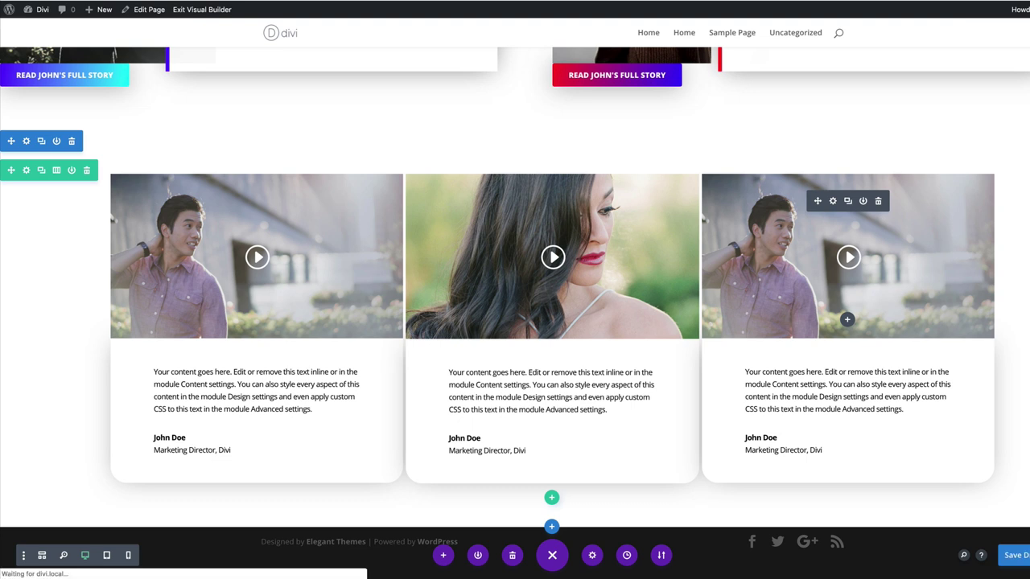
Replace the third column video's overlay image with the photo of the woman in a dark hat and save the module.
{"action": "left_click", "coordinate": [833, 200]}
{"action": "left_click", "coordinate": [138, 391]}
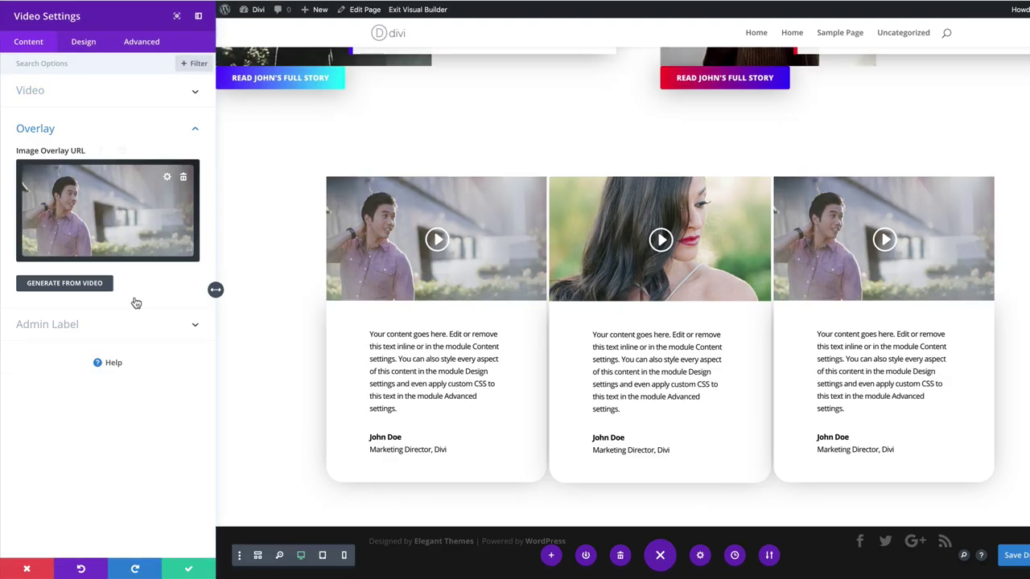
{"action": "left_click", "coordinate": [129, 227]}
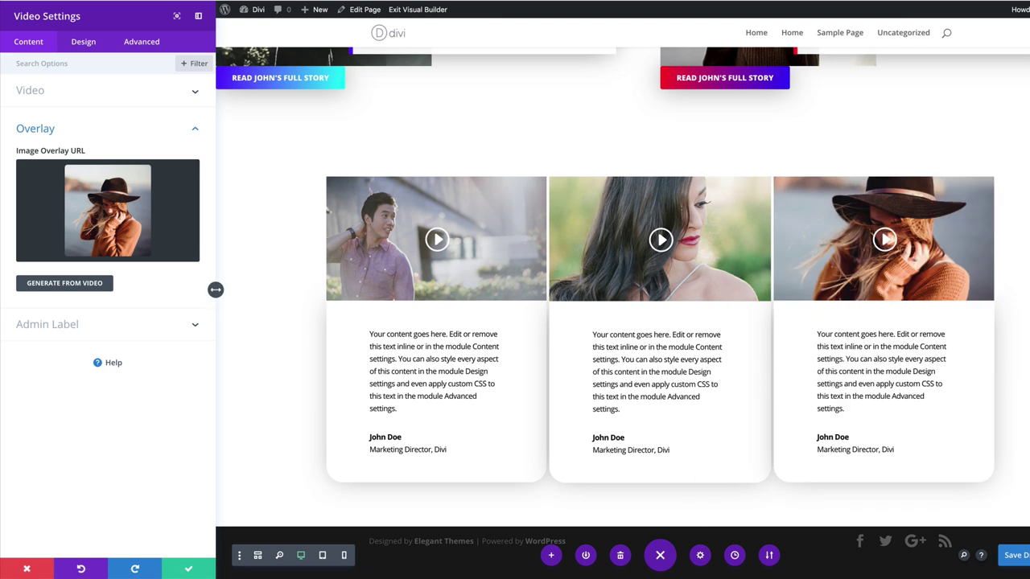
{"action": "left_click", "coordinate": [189, 568]}
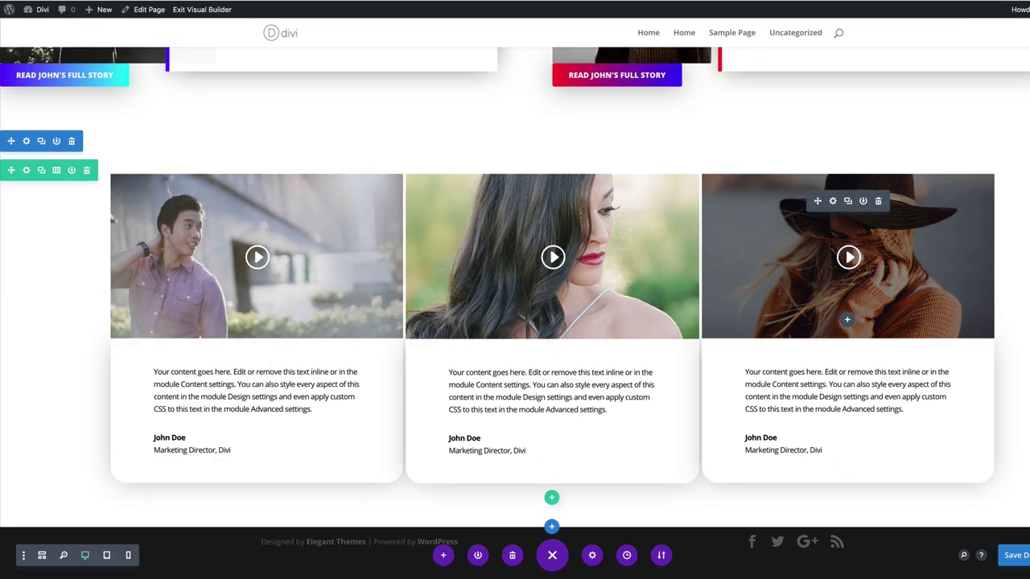
{"action": "scroll", "coordinate": [845, 322], "scroll_direction": "up", "scroll_amount": 5}
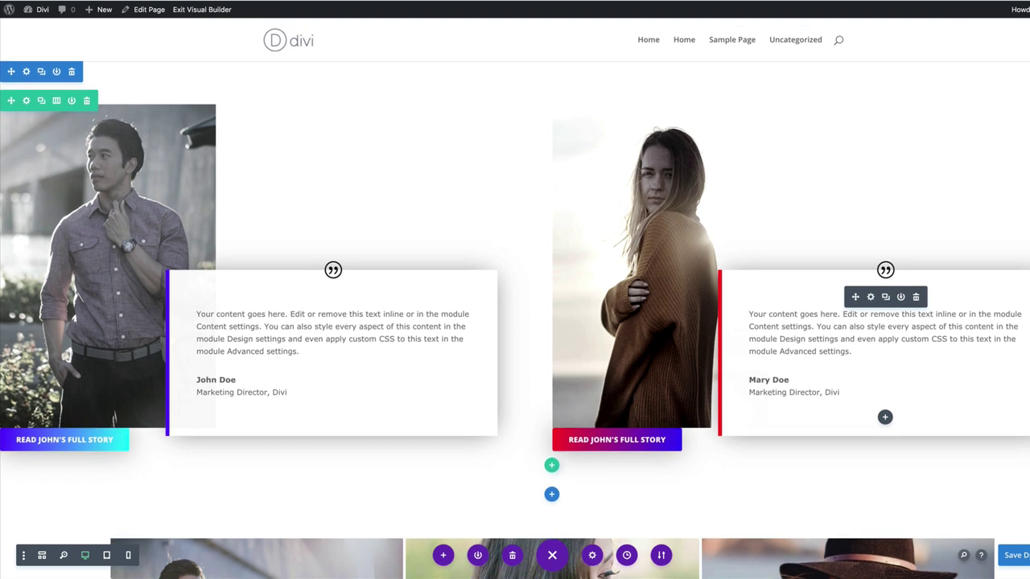
Add a regular section with a two-equal-column row below the three video testimonials.
{"action": "scroll", "coordinate": [515, 322], "scroll_direction": "down", "scroll_amount": 5}
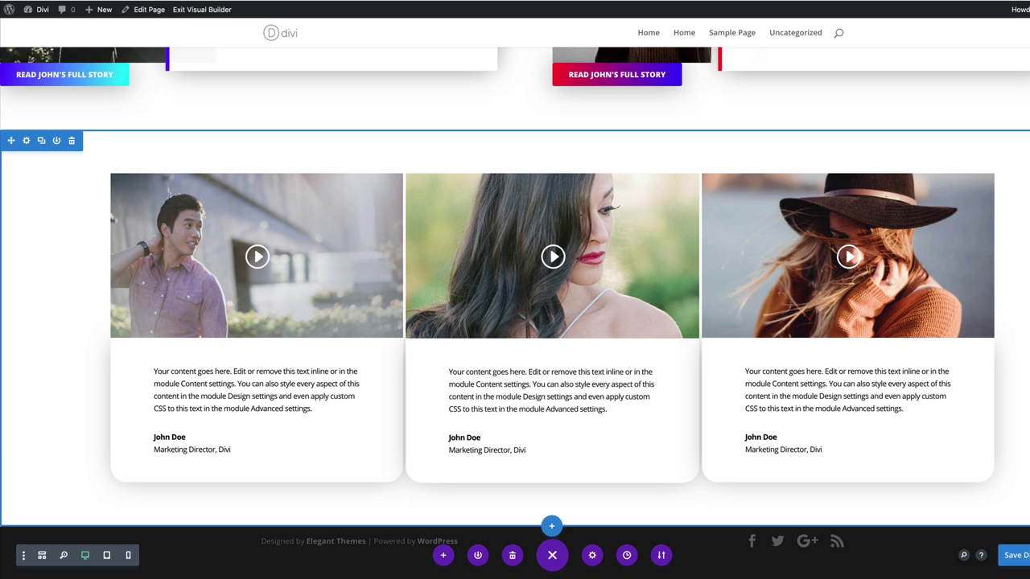
{"action": "left_click", "coordinate": [551, 526]}
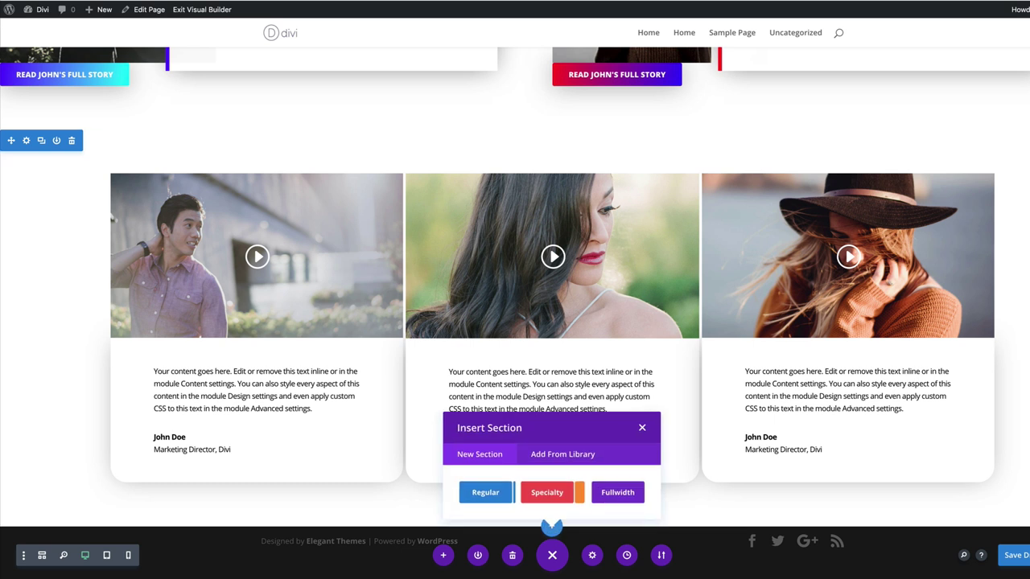
{"action": "left_click", "coordinate": [483, 556]}
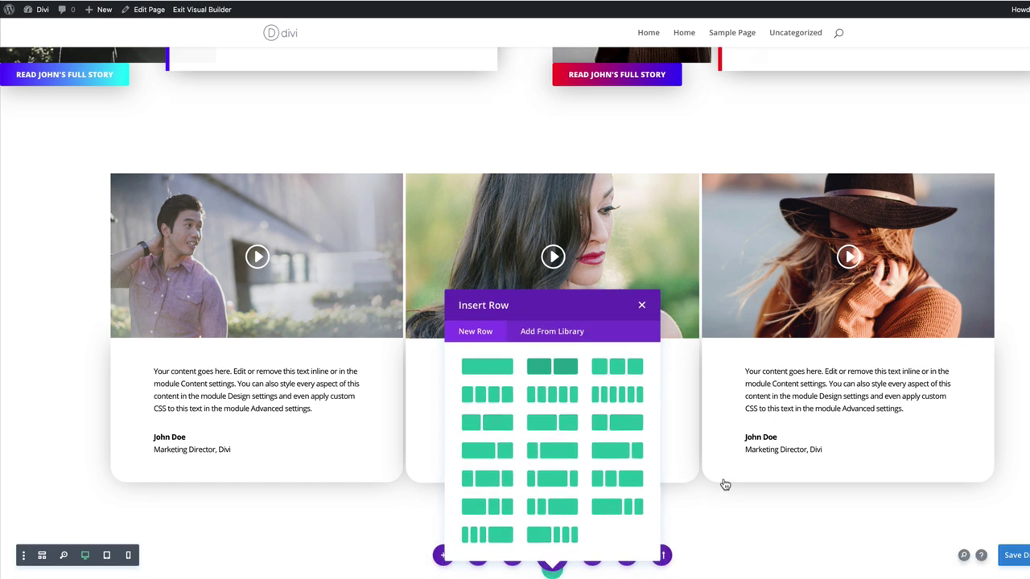
{"action": "left_click", "coordinate": [633, 126]}
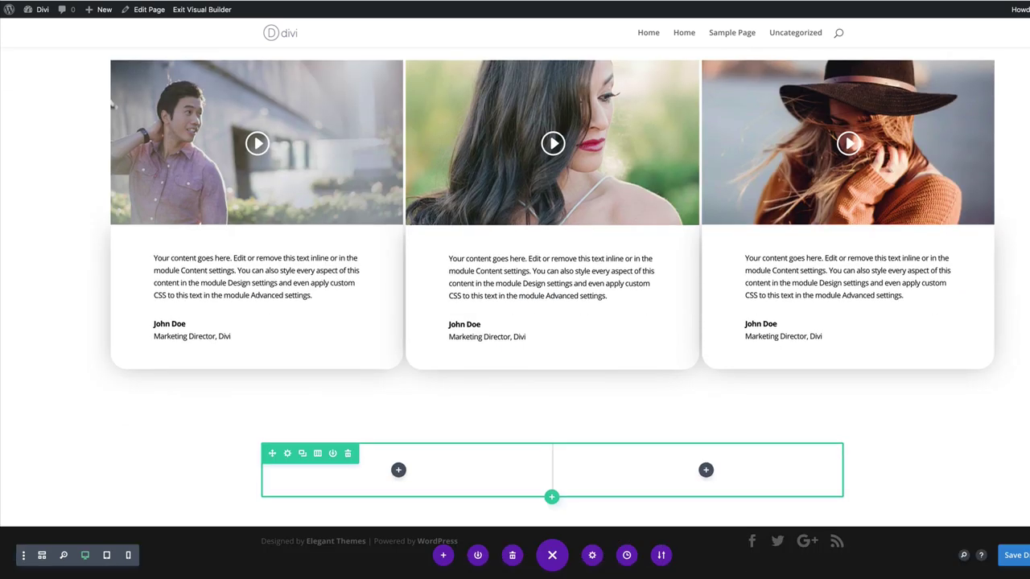
Set the new row's column 1 background to #f9f9f9 and its column 2 background to #ffffff.
{"action": "left_click", "coordinate": [287, 453]}
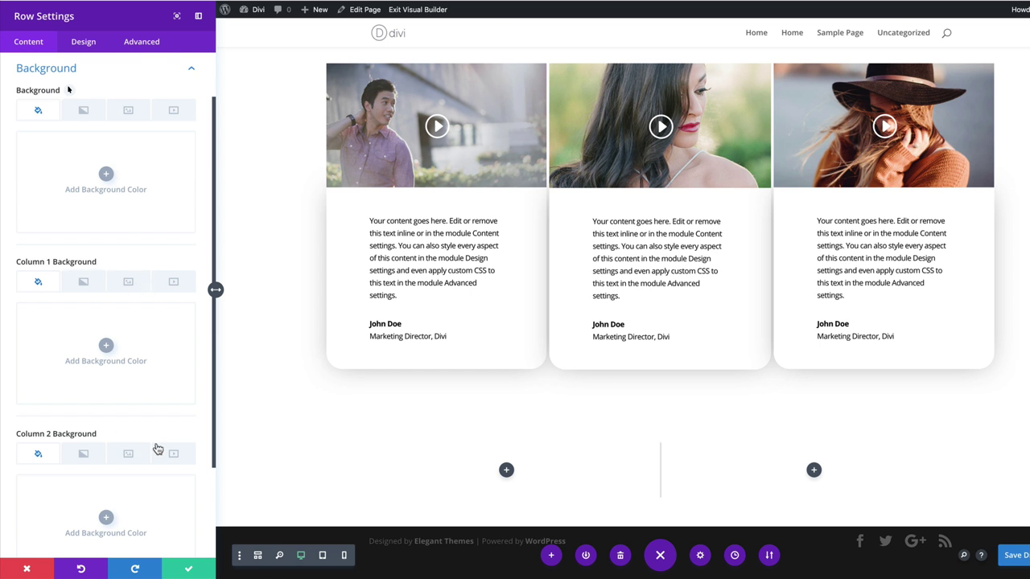
{"action": "left_click", "coordinate": [106, 345]}
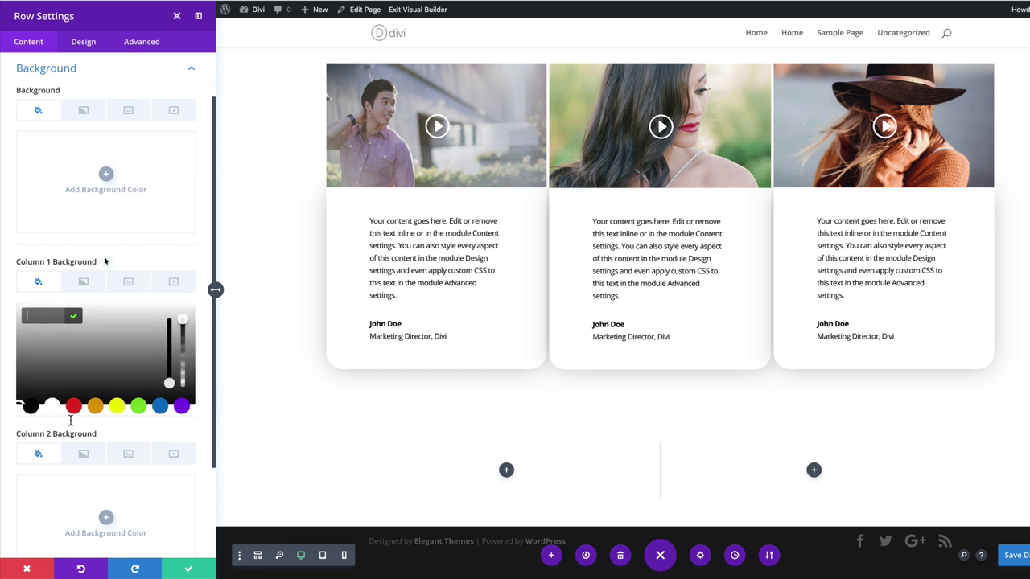
{"action": "type", "text": "#f9f9f9"}
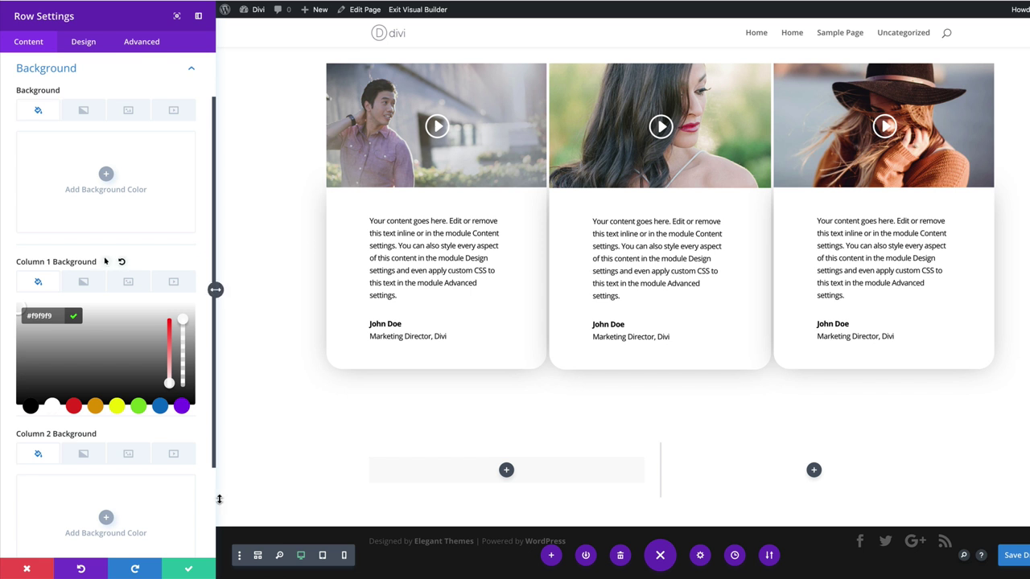
{"action": "scroll", "coordinate": [192, 538], "scroll_direction": "down", "scroll_amount": 3}
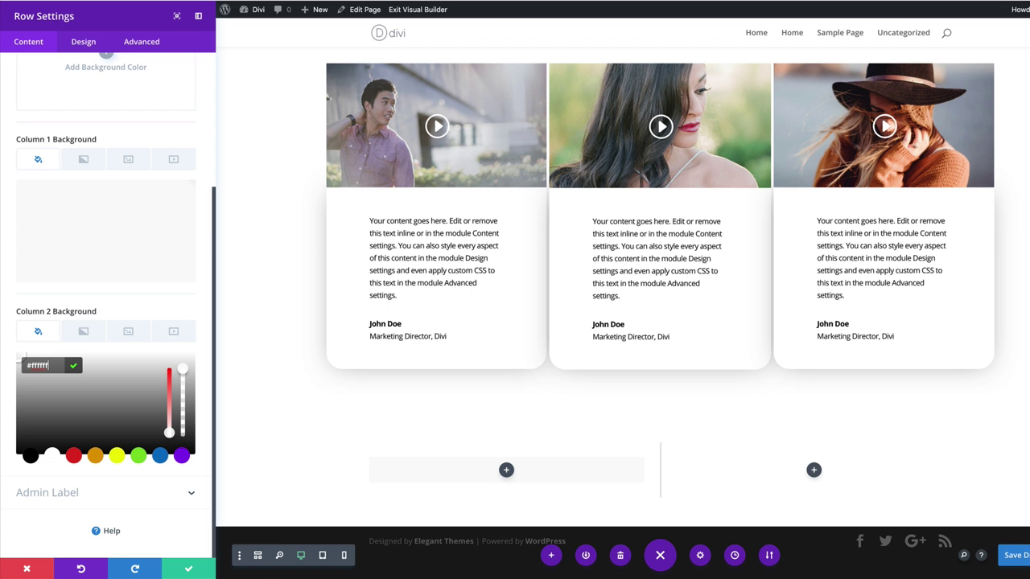
Enable a custom gutter width of 1 for the row and keep its fullwidth option off.
{"action": "left_click", "coordinate": [83, 41]}
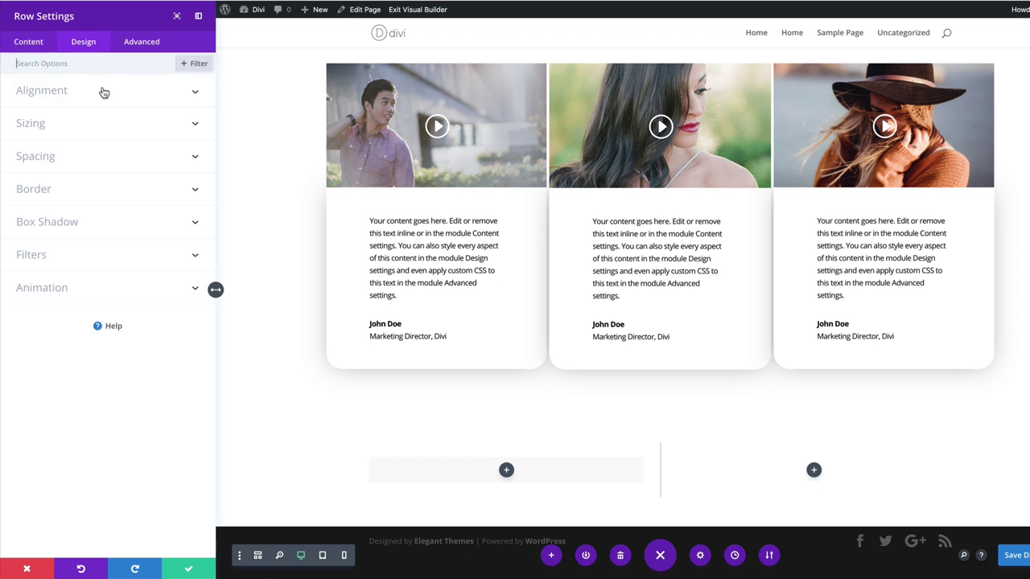
{"action": "left_click", "coordinate": [69, 125]}
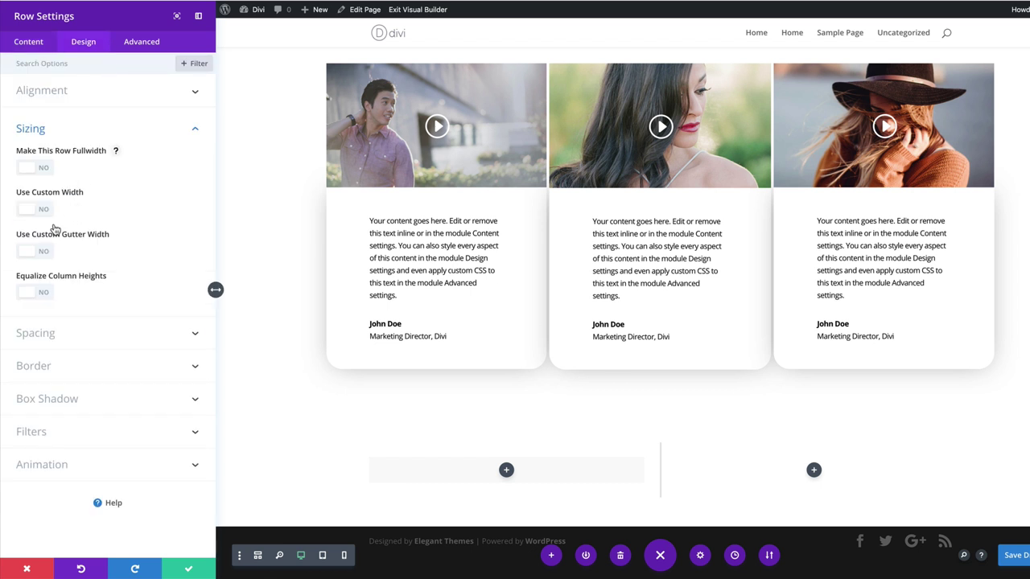
{"action": "left_click", "coordinate": [36, 168]}
{"action": "left_click", "coordinate": [43, 251]}
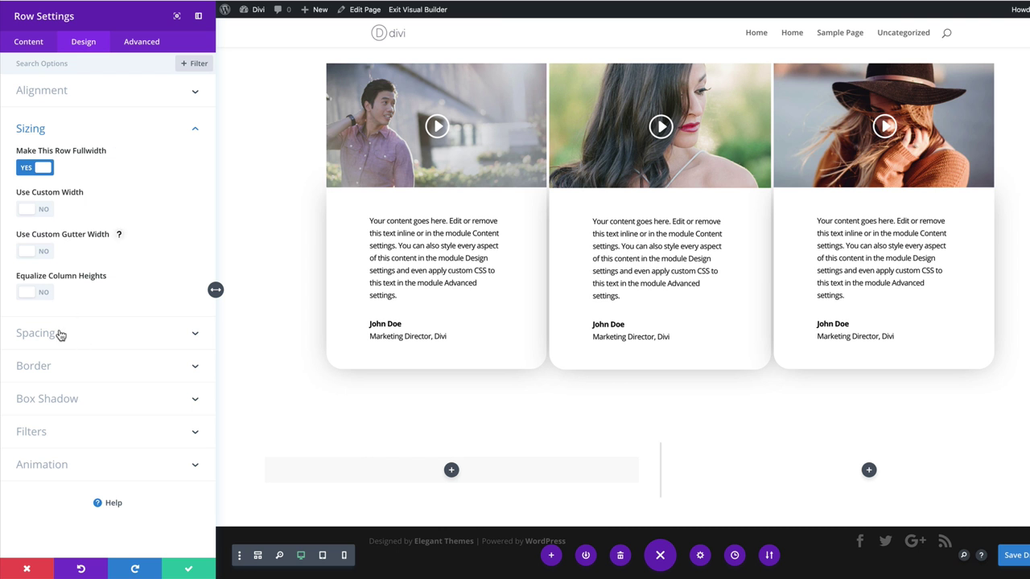
{"action": "left_click_drag", "start_coordinate": [91, 293], "coordinate": [20, 293]}
{"action": "left_click", "coordinate": [35, 167]}
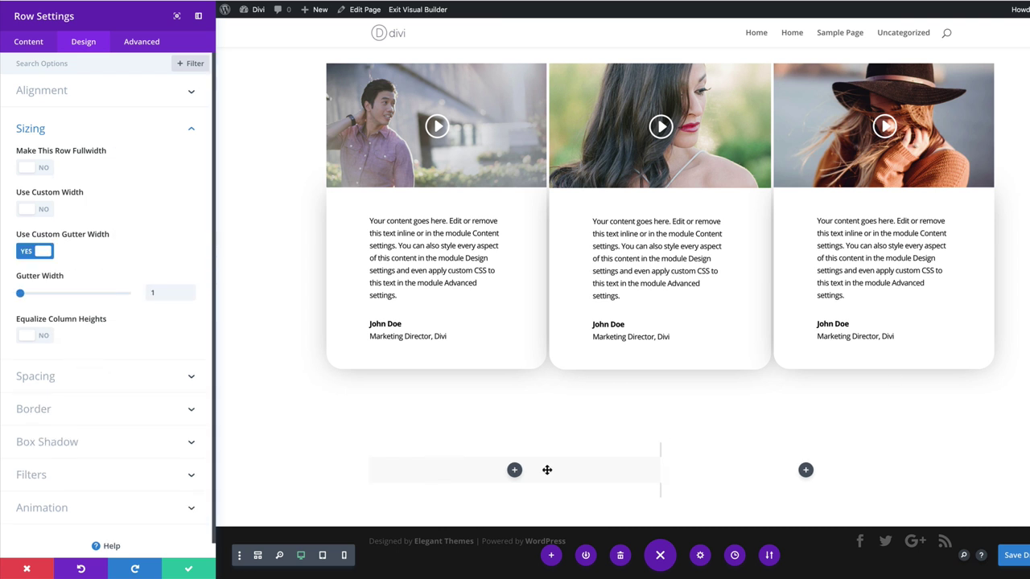
{"action": "key", "text": "ctrl+z"}
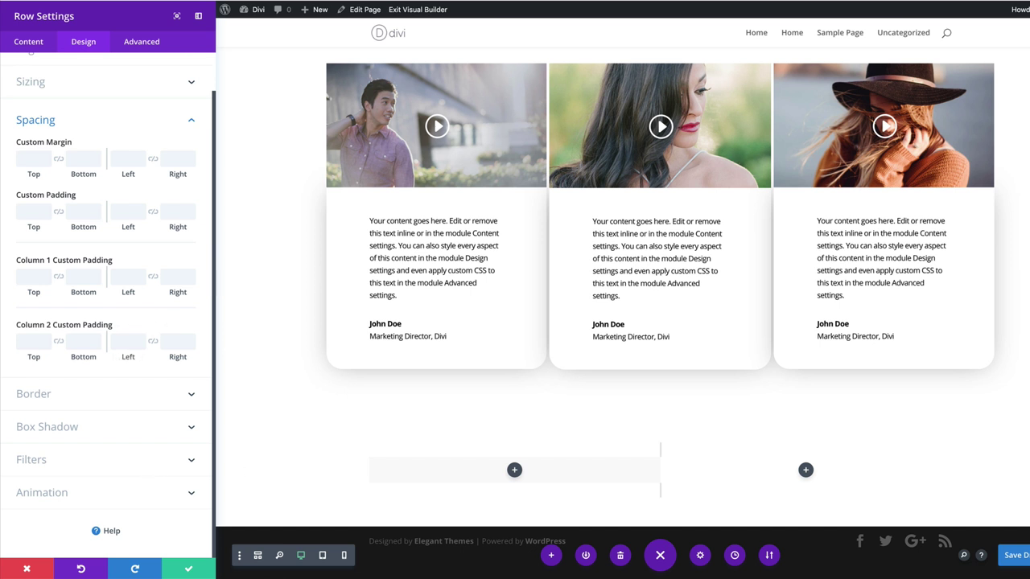
Set the row's custom padding to 0px on all four sides.
{"action": "left_click", "coordinate": [46, 213]}
{"action": "type", "text": "0px"}
{"action": "left_click", "coordinate": [59, 212]}
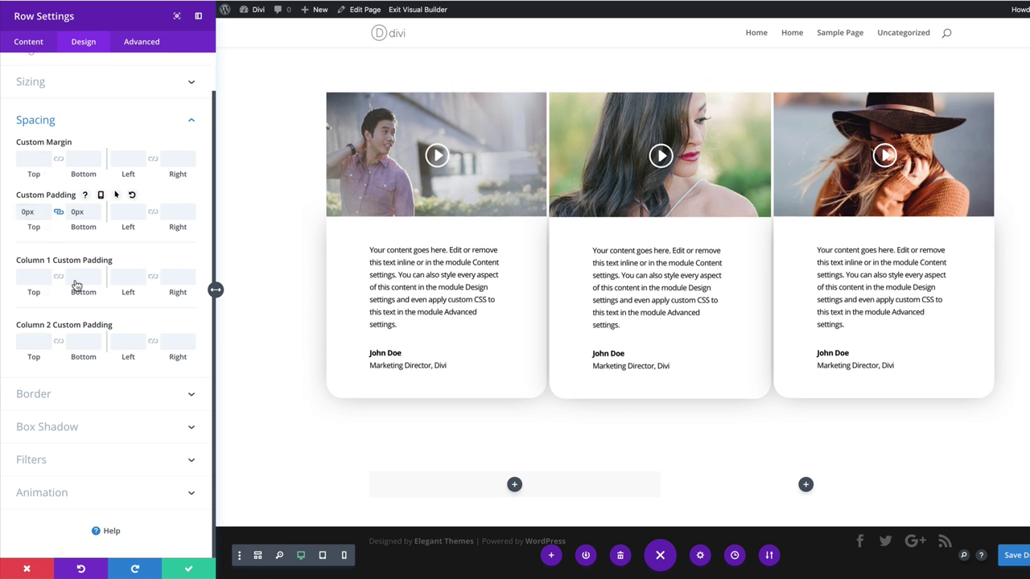
{"action": "left_click", "coordinate": [118, 212]}
{"action": "type", "text": "0px"}
{"action": "left_click", "coordinate": [153, 211]}
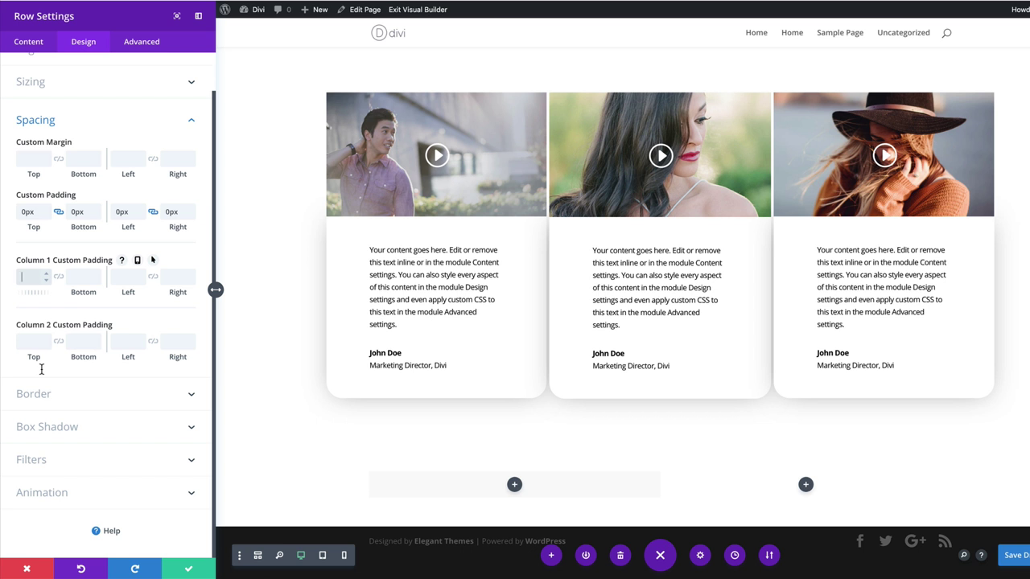
Set column 1 padding to 100px top and bottom and 50px left and right.
{"action": "type", "text": "100px"}
{"action": "left_click", "coordinate": [59, 277]}
{"action": "key", "text": "Tab"}
{"action": "key", "text": "Tab"}
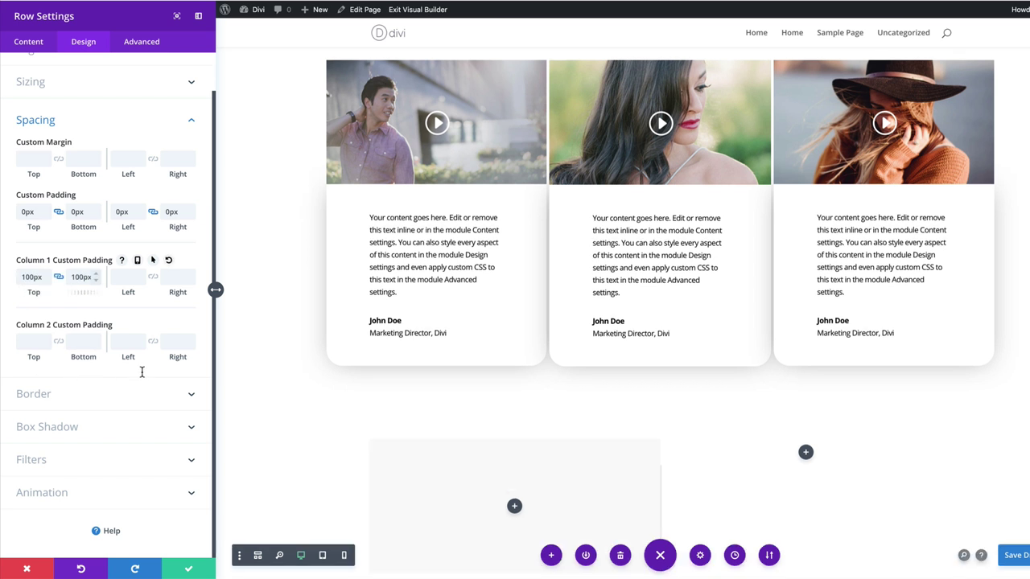
{"action": "type", "text": "50"}
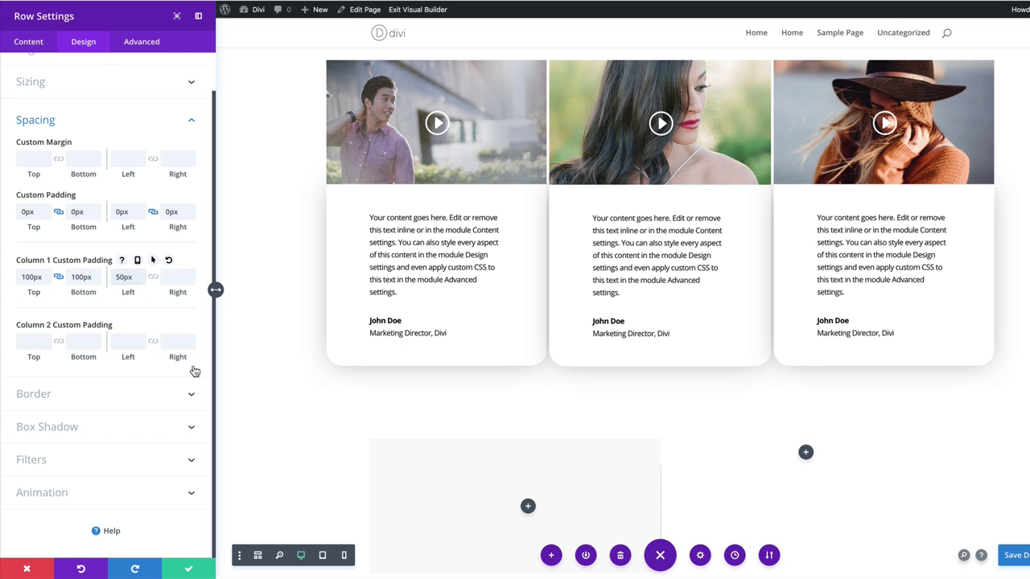
{"action": "left_click", "coordinate": [193, 370]}
Set column 2 padding to 100px top and bottom and 50px left and right.
{"action": "left_click", "coordinate": [34, 341]}
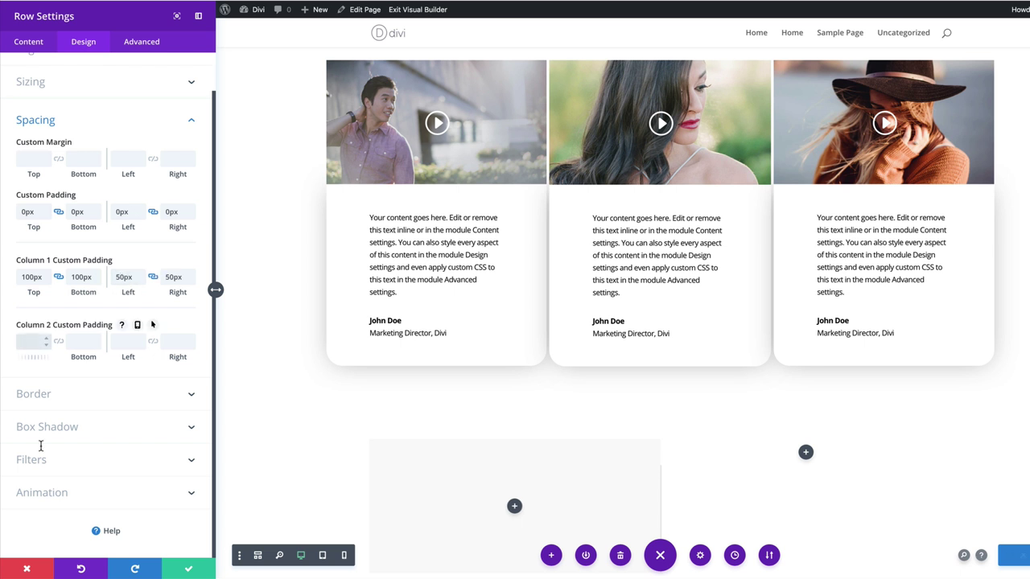
{"action": "type", "text": "100"}
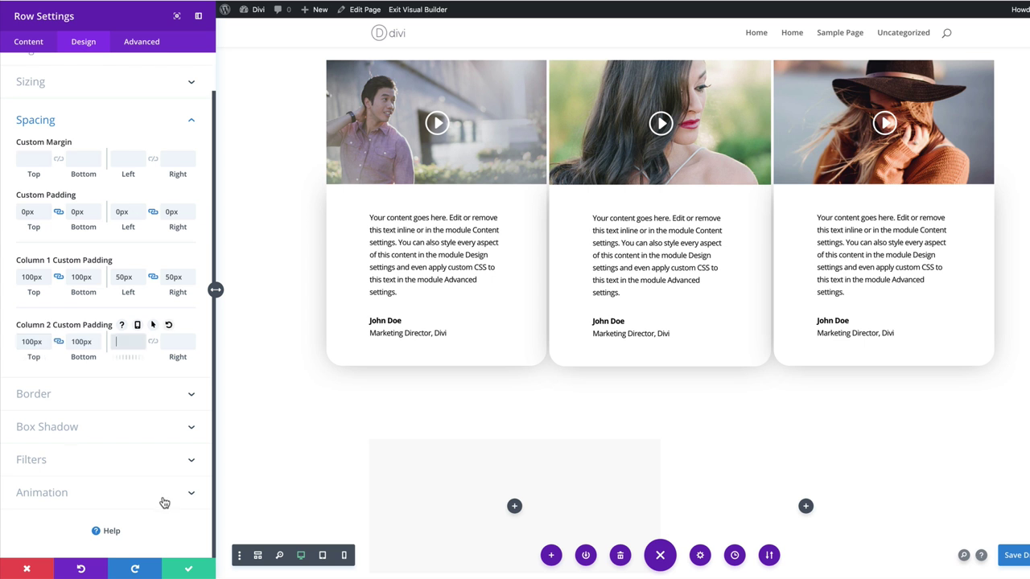
{"action": "key", "text": "Tab"}
{"action": "type", "text": "50"}
{"action": "key", "text": "Tab"}
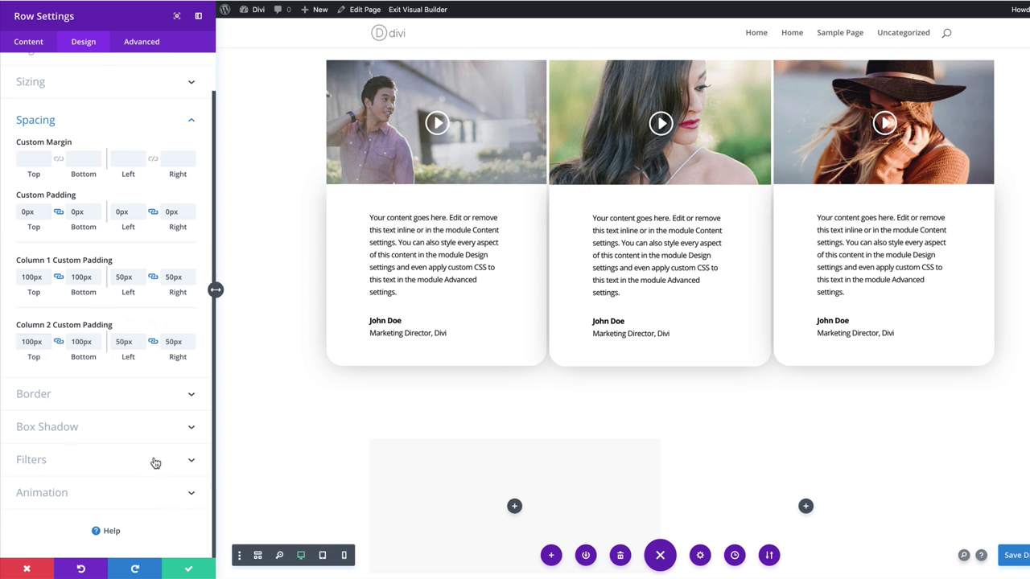
Round all four corners of the row by 20px.
{"action": "left_click", "coordinate": [89, 395]}
{"action": "scroll", "coordinate": [104, 435], "scroll_direction": "down", "scroll_amount": 2}
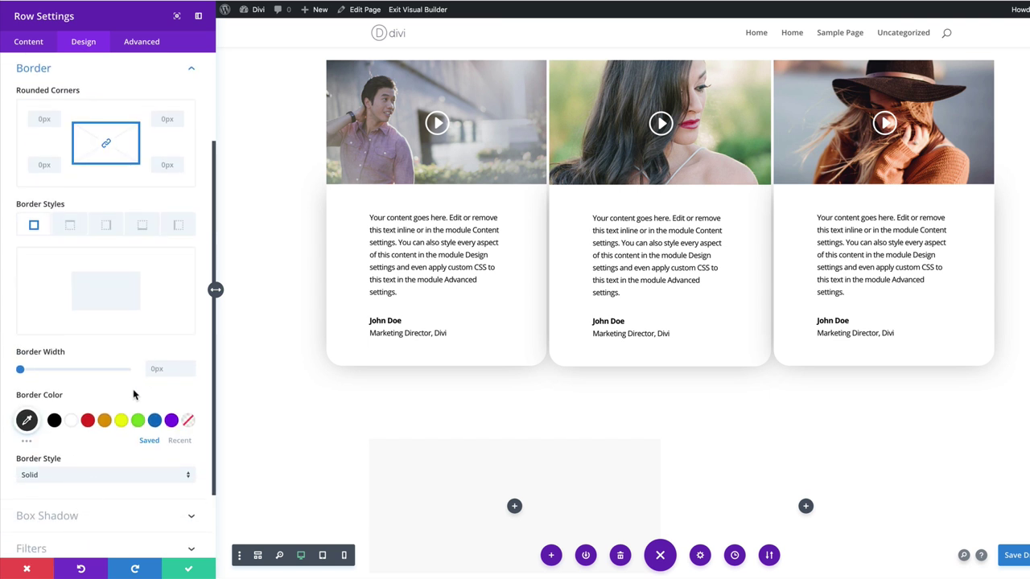
{"action": "left_click", "coordinate": [47, 161]}
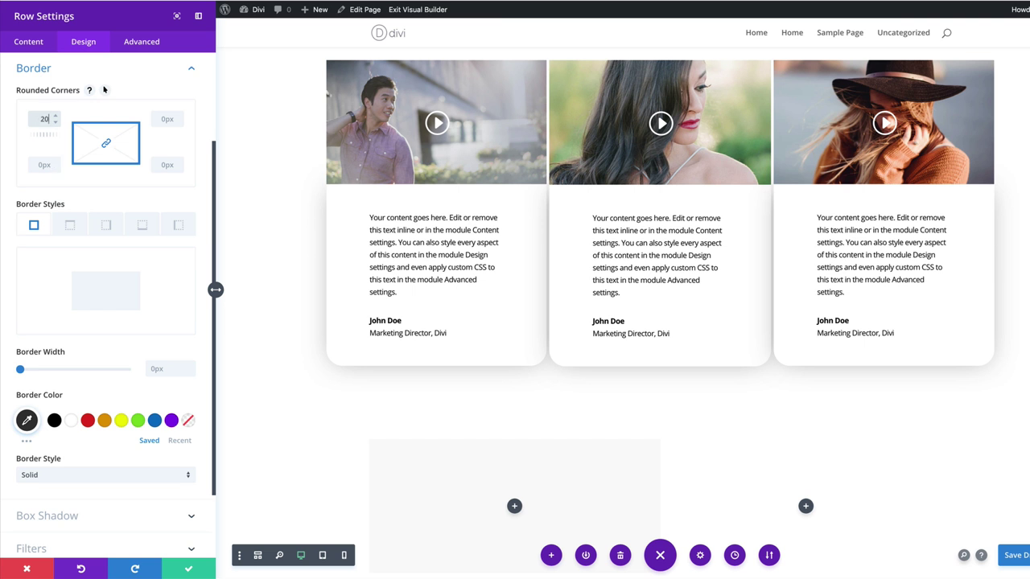
{"action": "scroll", "coordinate": [121, 90], "scroll_direction": "down", "scroll_amount": 3}
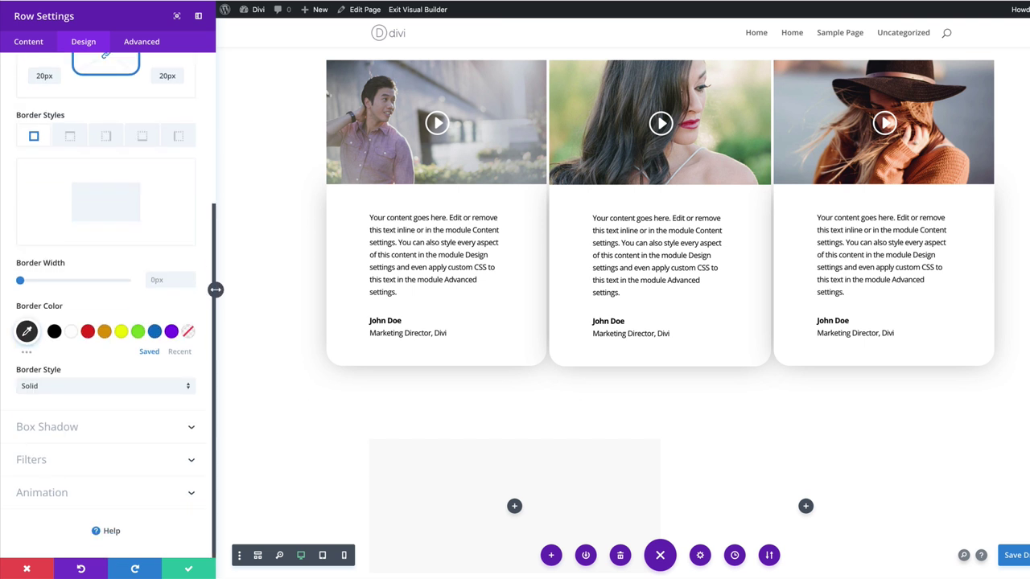
Apply the first box shadow preset, an even shadow around all sides, to the row and save the row settings.
{"action": "left_click", "coordinate": [83, 569]}
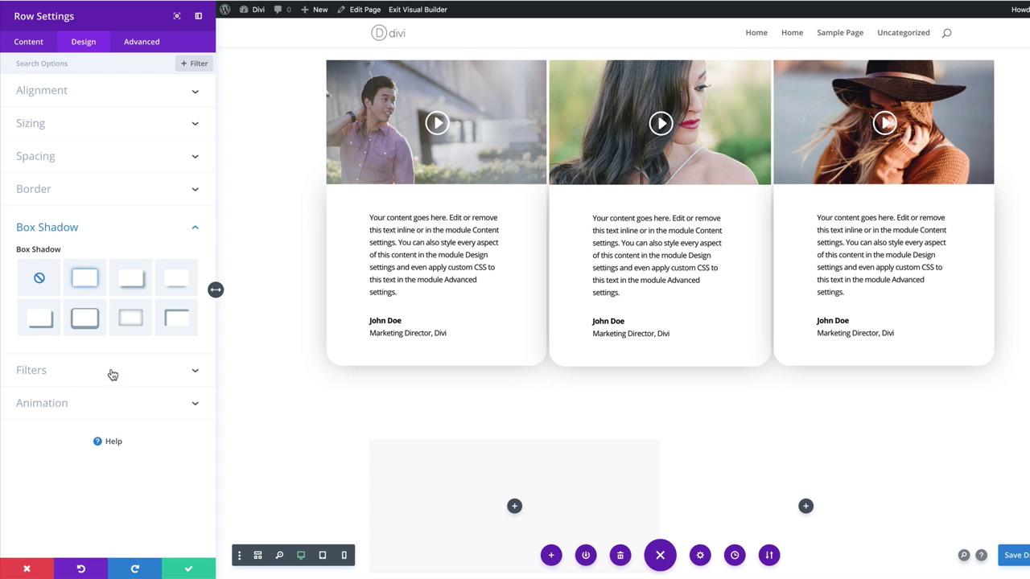
{"action": "scroll", "coordinate": [128, 483], "scroll_direction": "down", "scroll_amount": 1}
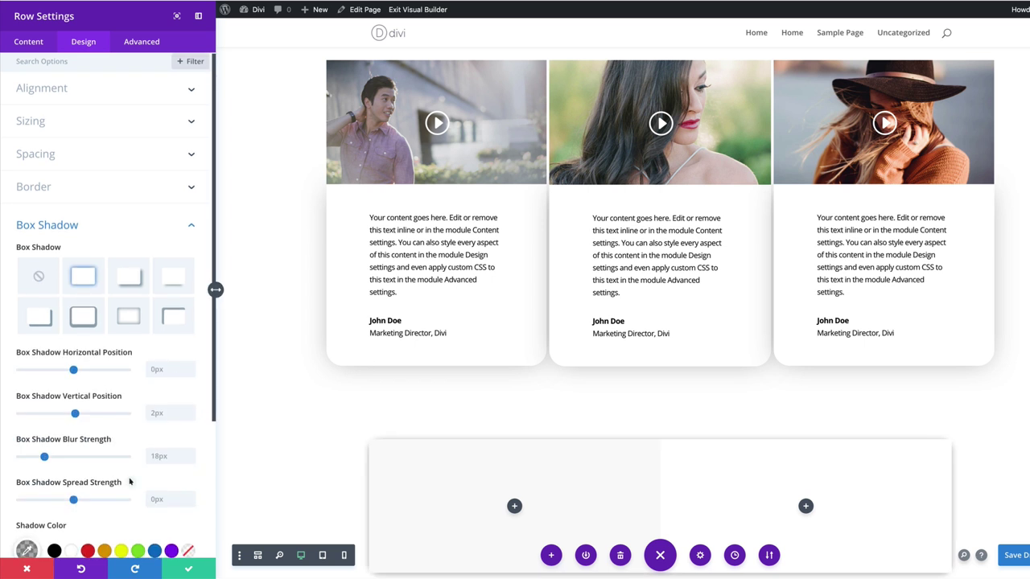
{"action": "scroll", "coordinate": [130, 456], "scroll_direction": "down", "scroll_amount": 2}
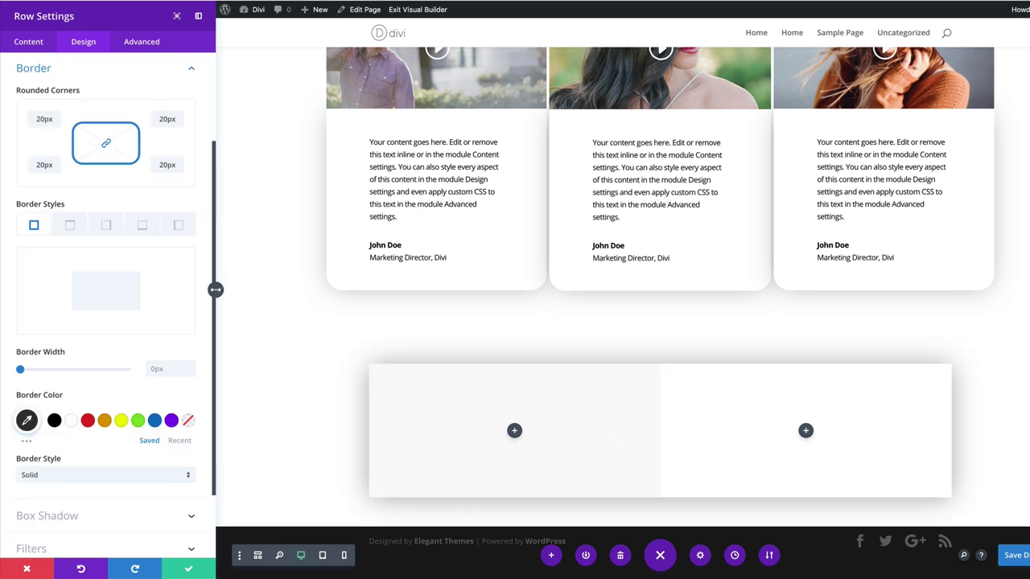
{"action": "scroll", "coordinate": [214, 287], "scroll_direction": "down", "scroll_amount": 2}
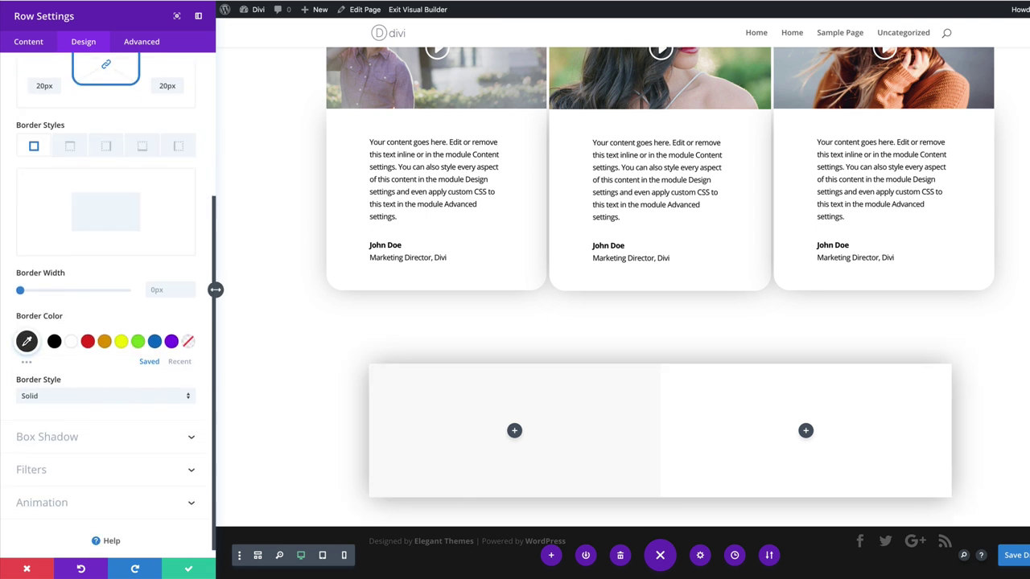
{"action": "scroll", "coordinate": [215, 290], "scroll_direction": "down", "scroll_amount": 1}
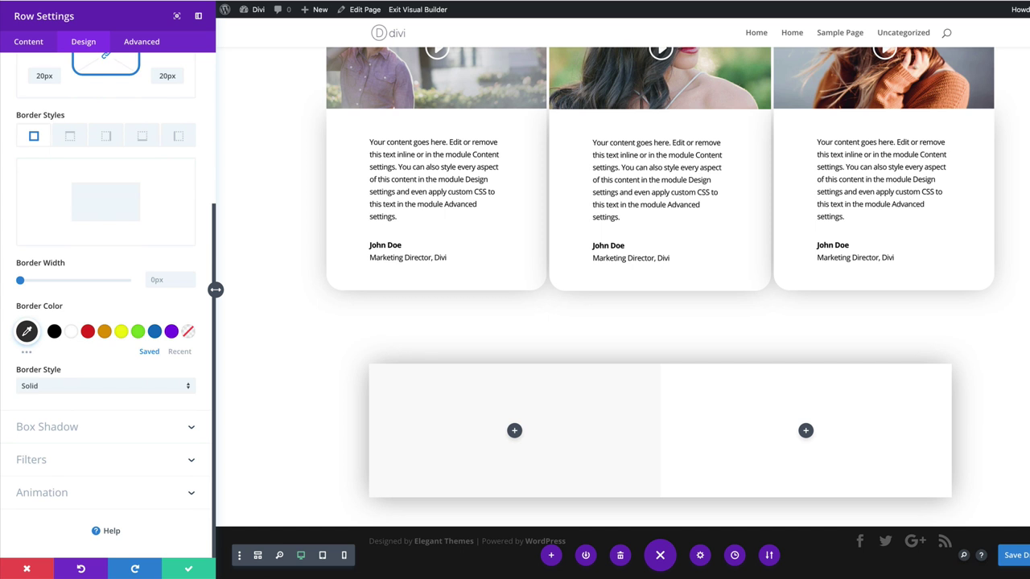
{"action": "left_click", "coordinate": [188, 569]}
Insert a Testimonial module into the row's grey first column.
{"action": "left_click", "coordinate": [407, 433]}
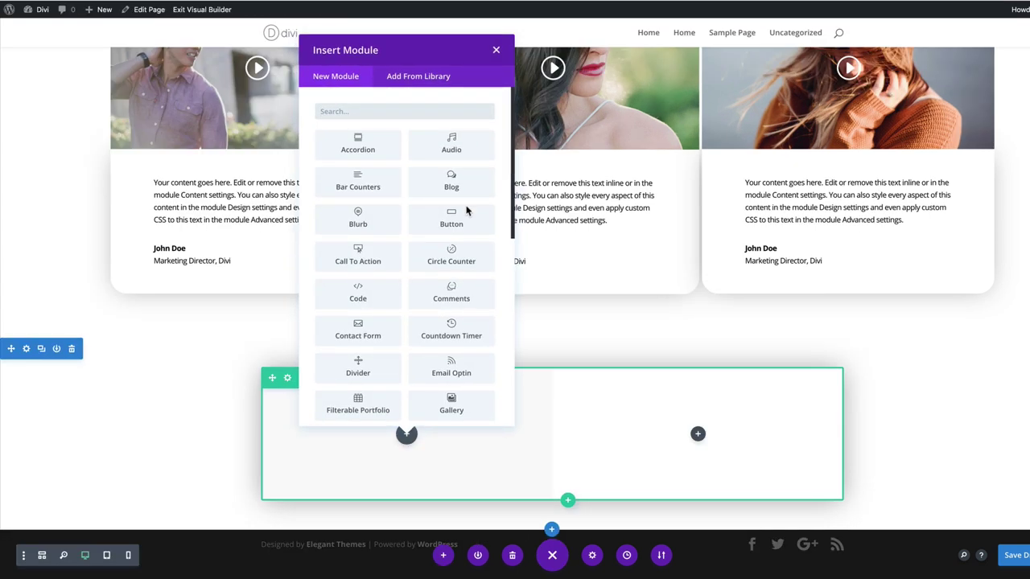
{"action": "type", "text": "test"}
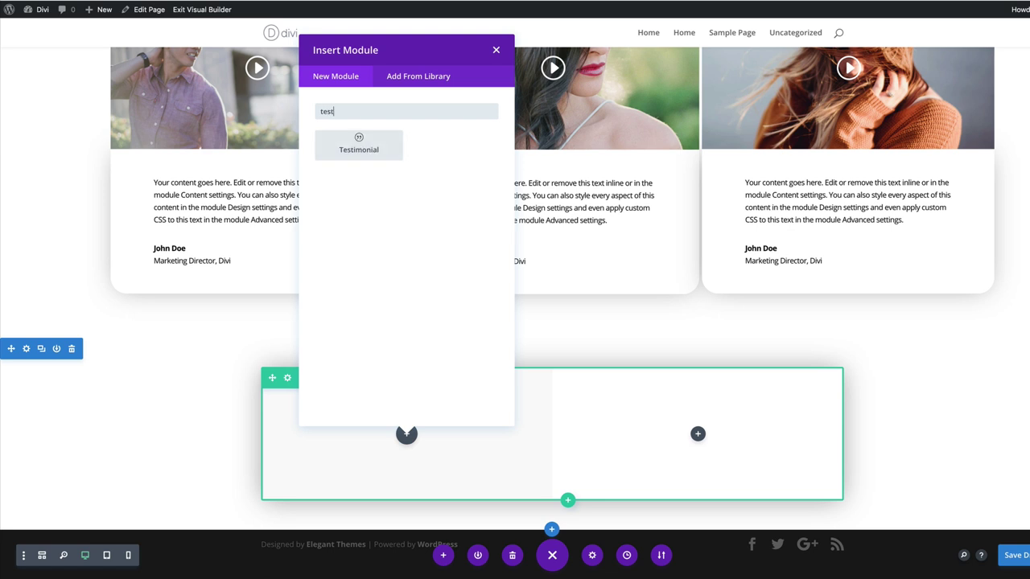
{"action": "key", "text": "Return"}
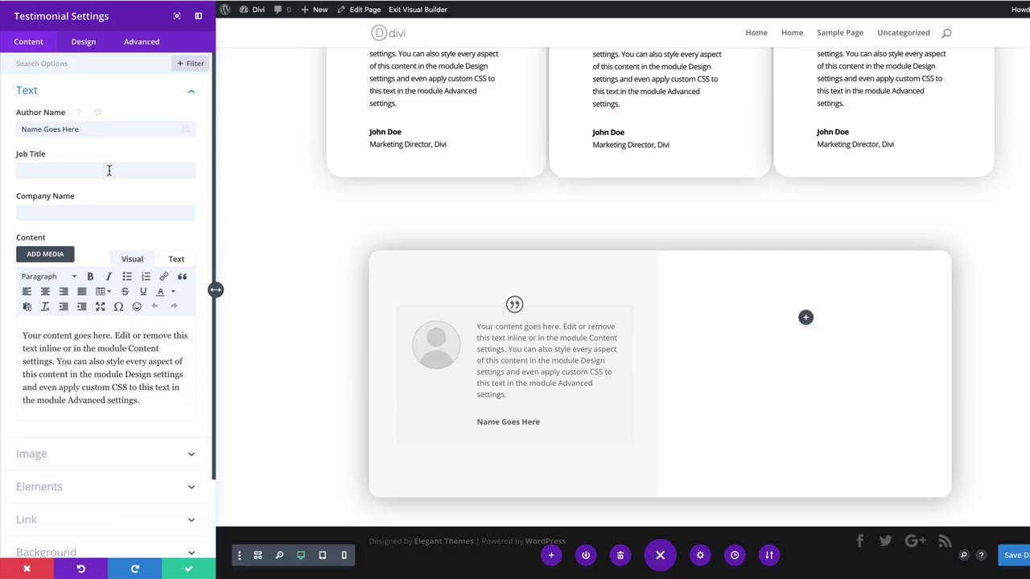
Fill in the testimonial author's name, the job title Marketing Manager and the company name Divi.
{"action": "key", "text": "super+a"}
{"action": "type", "text": "J"}
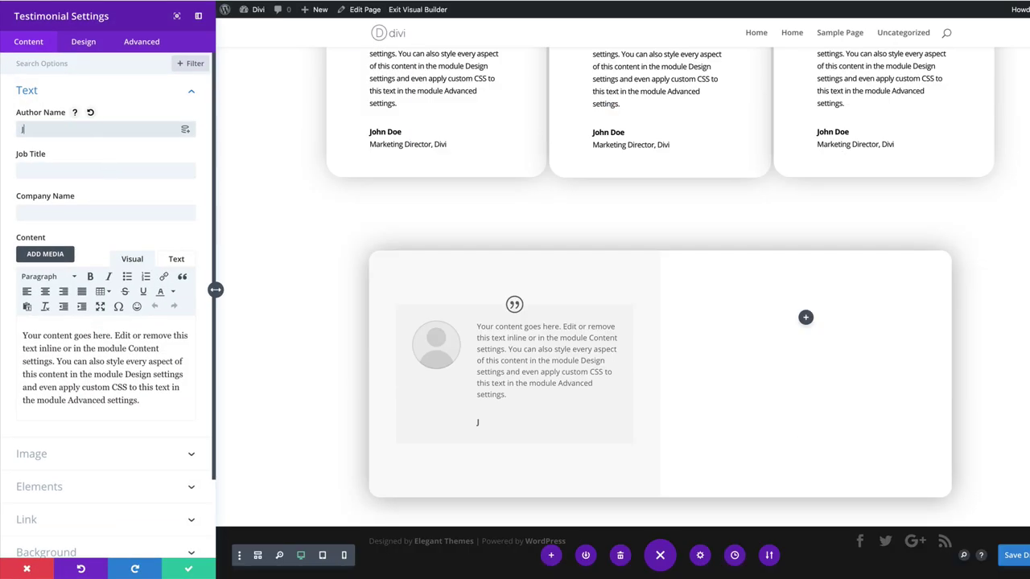
{"action": "type", "text": "ohn Doe"}
{"action": "key", "text": "Tab"}
{"action": "type", "text": "Marketing Manager"}
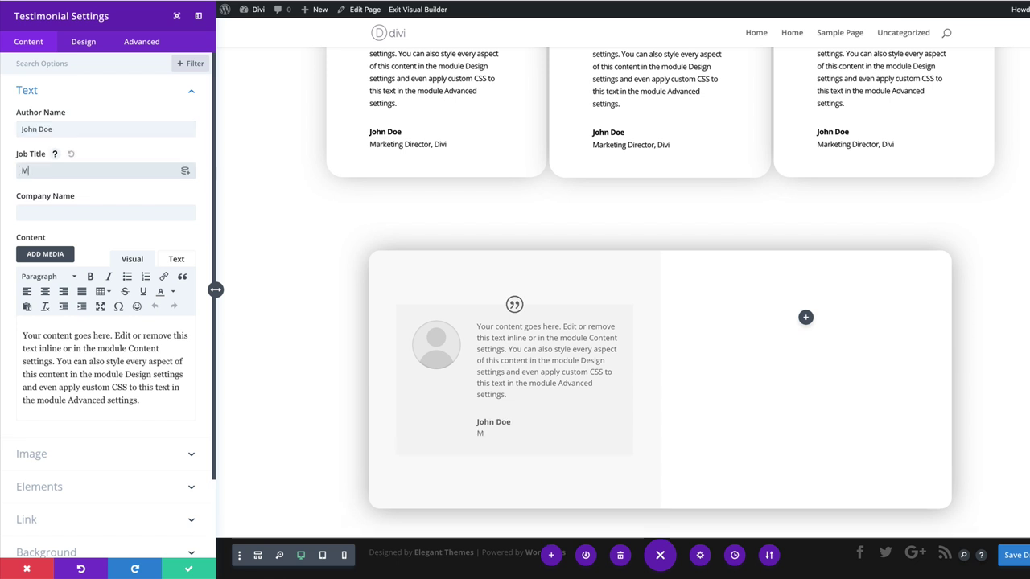
{"action": "key", "text": "Tab"}
{"action": "type", "text": "Divi"}
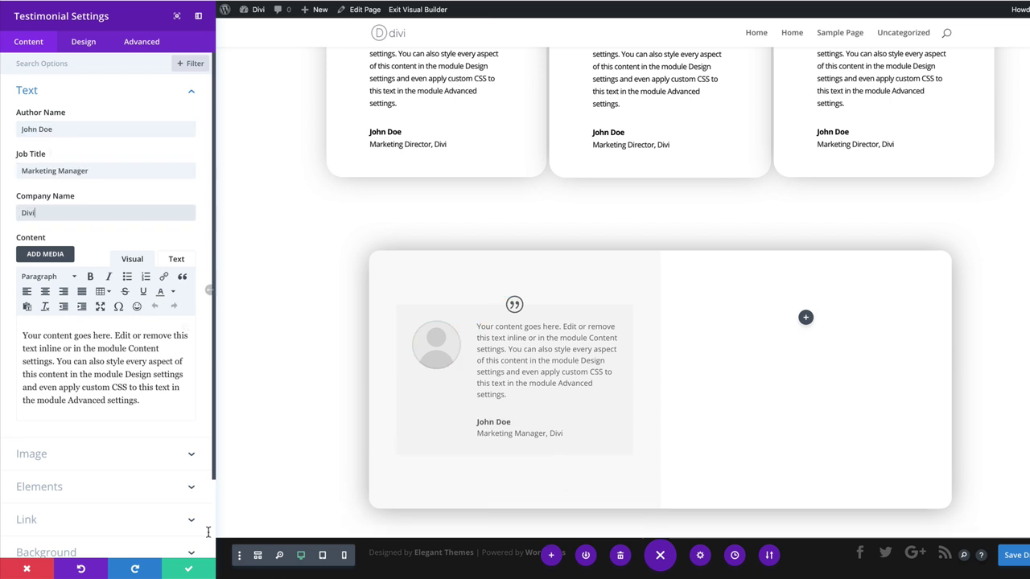
Set the testimonial's portrait image to the fasion-15 photo of the man in a shirt.
{"action": "left_click", "coordinate": [107, 454]}
{"action": "left_click", "coordinate": [145, 251]}
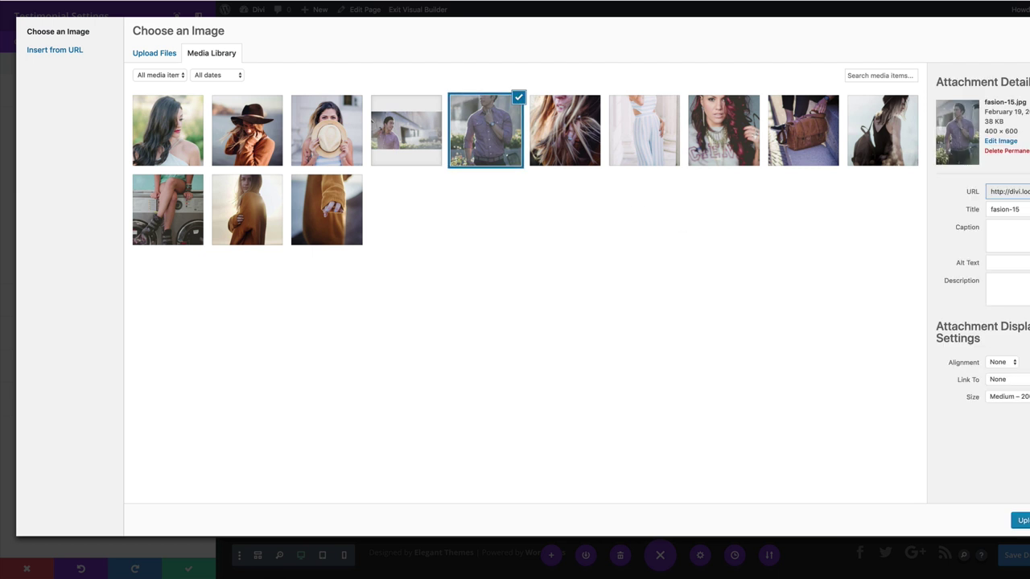
{"action": "left_click", "coordinate": [1020, 521]}
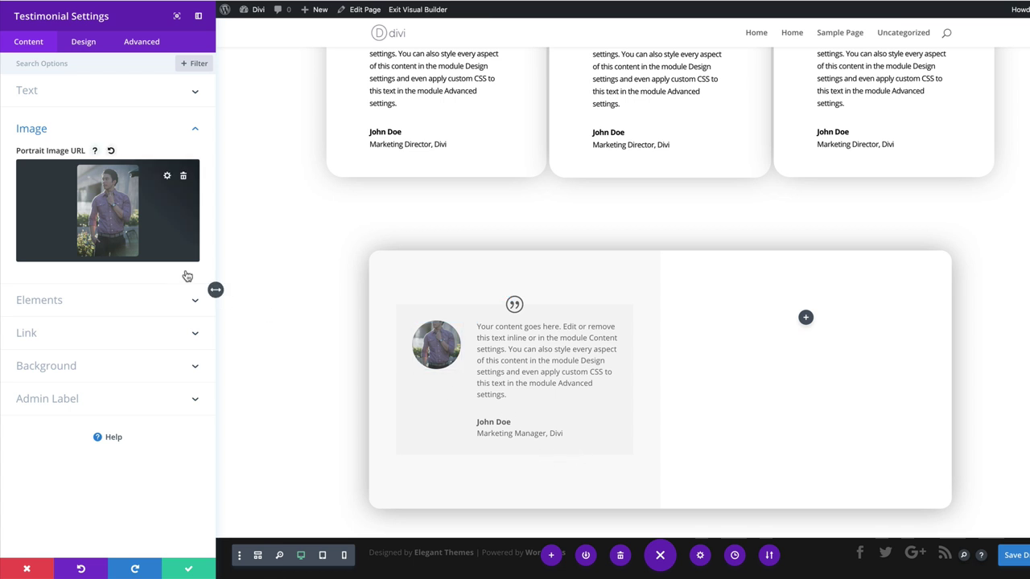
Replace the testimonial's portrait image with fashion-20, the photo of the woman in a black hat.
{"action": "left_click", "coordinate": [150, 266]}
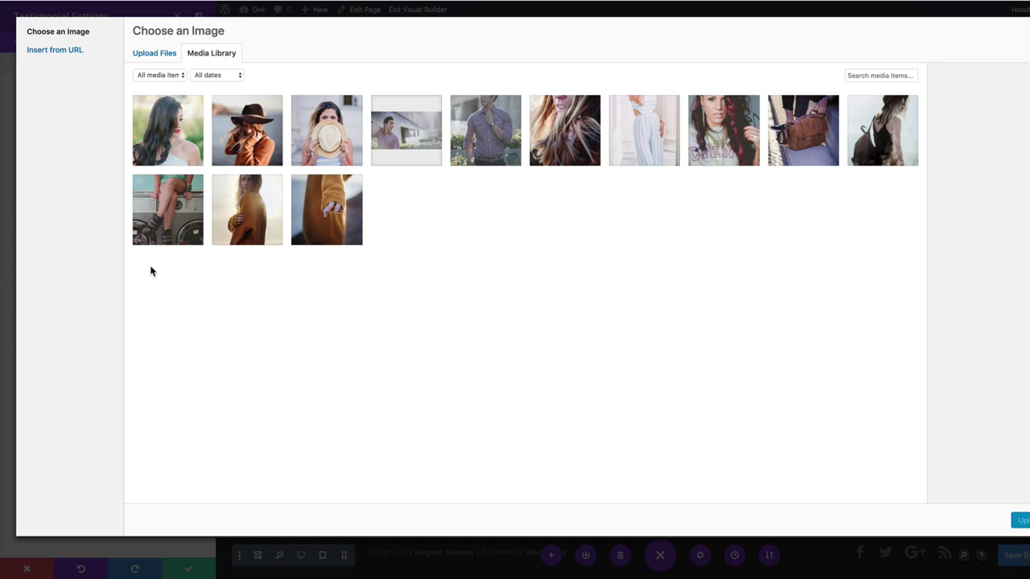
{"action": "left_click", "coordinate": [247, 130]}
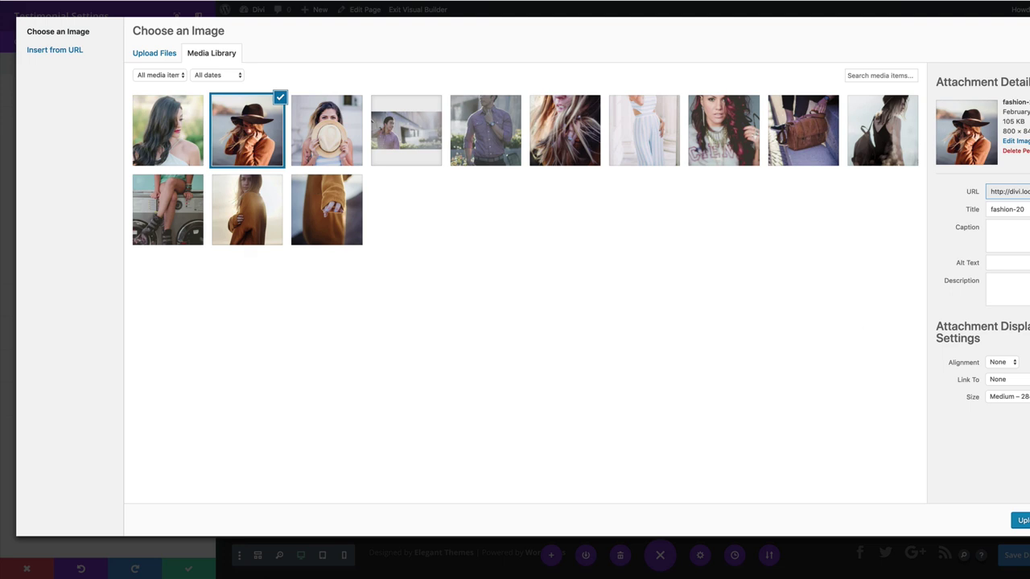
{"action": "left_click", "coordinate": [1020, 521]}
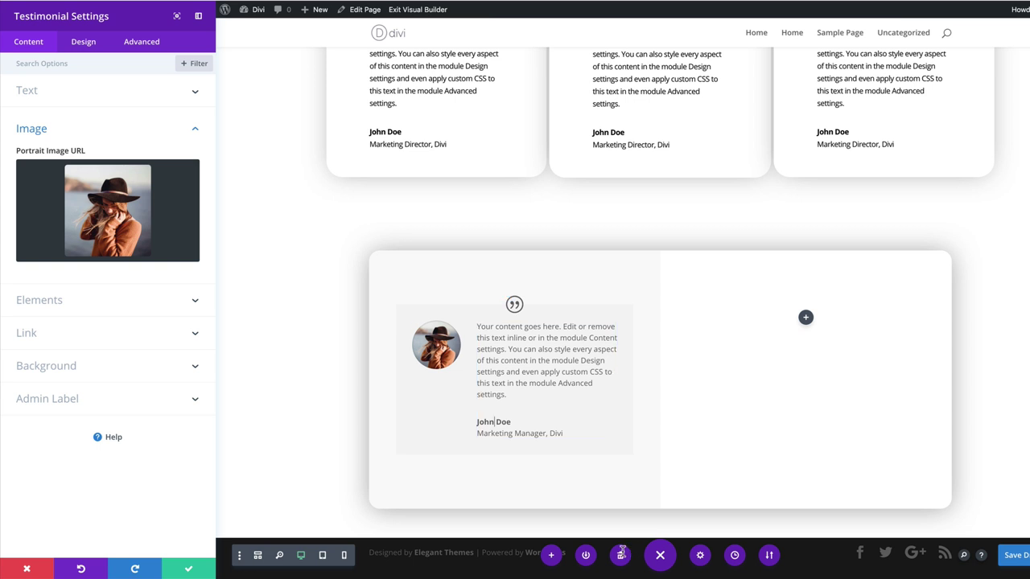
Change the testimonial author's first name to match the portrait and hide the quote icon.
{"action": "left_click_drag", "start_coordinate": [494, 422], "coordinate": [477, 422]}
{"action": "type", "text": "Susan"}
{"action": "left_click", "coordinate": [122, 300]}
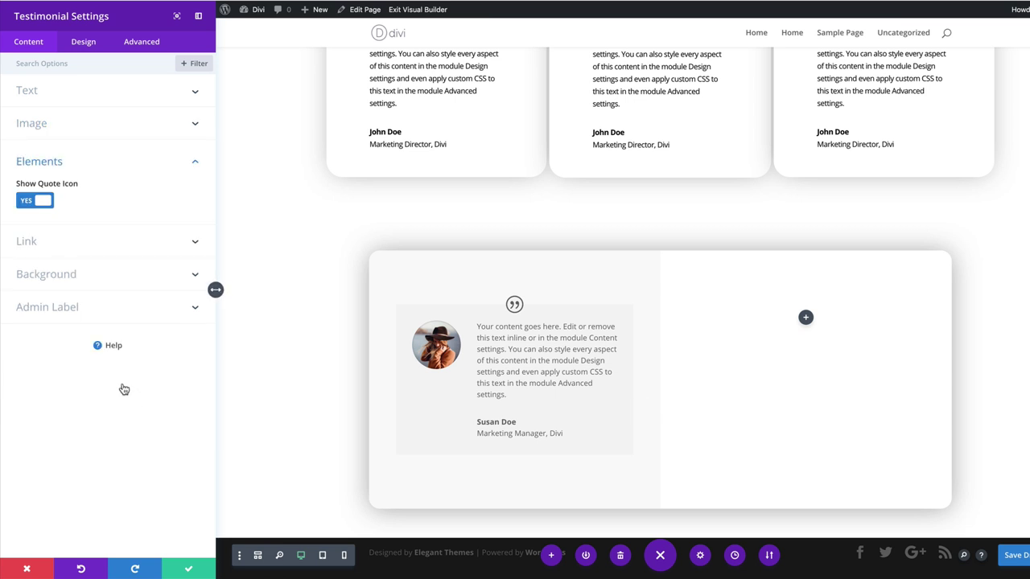
{"action": "left_click", "coordinate": [34, 201]}
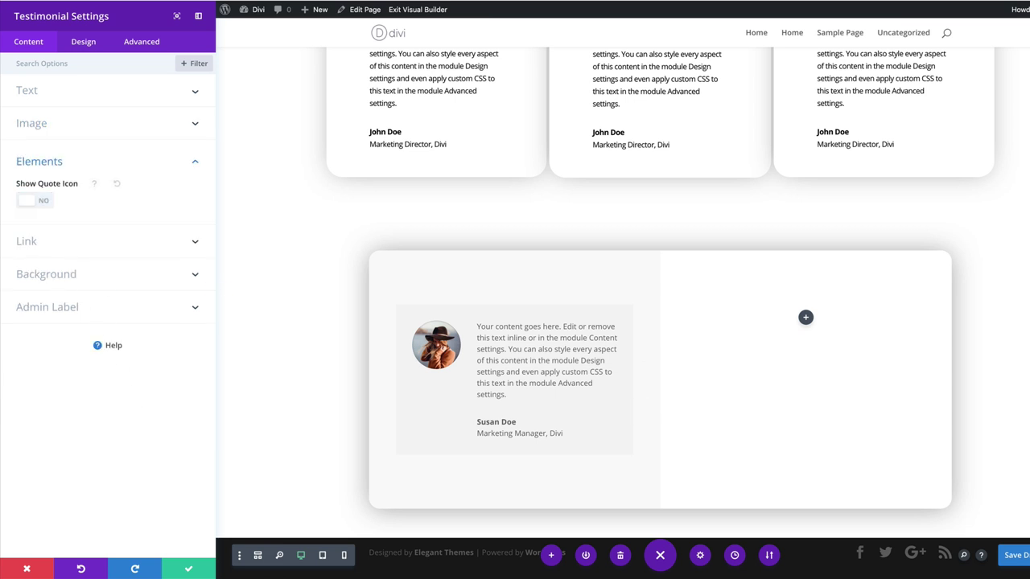
Delete all the placeholder body content from the Testimonial module.
{"action": "left_click", "coordinate": [612, 430]}
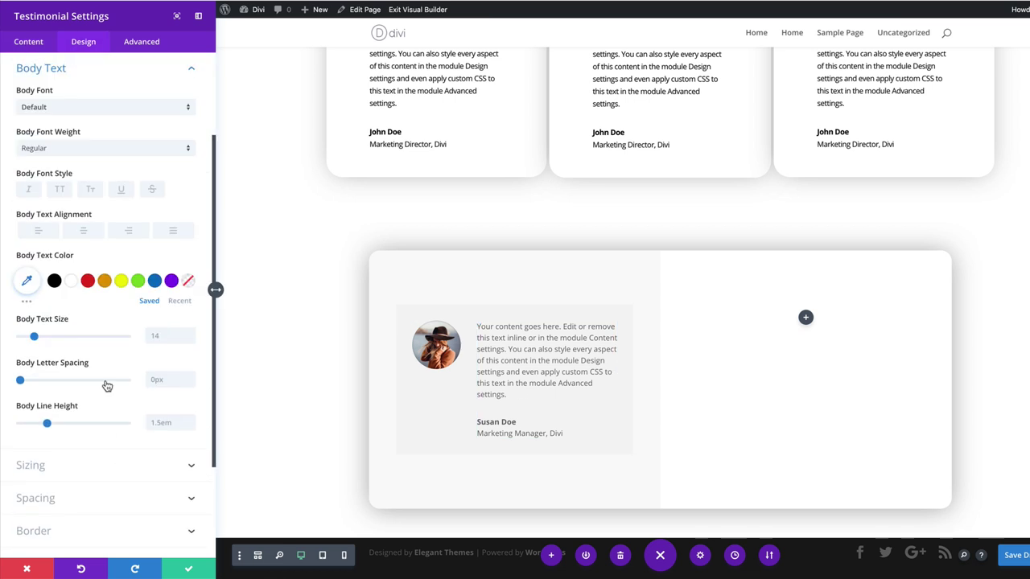
{"action": "left_click", "coordinate": [39, 41]}
{"action": "left_click_drag", "start_coordinate": [22, 336], "coordinate": [184, 410]}
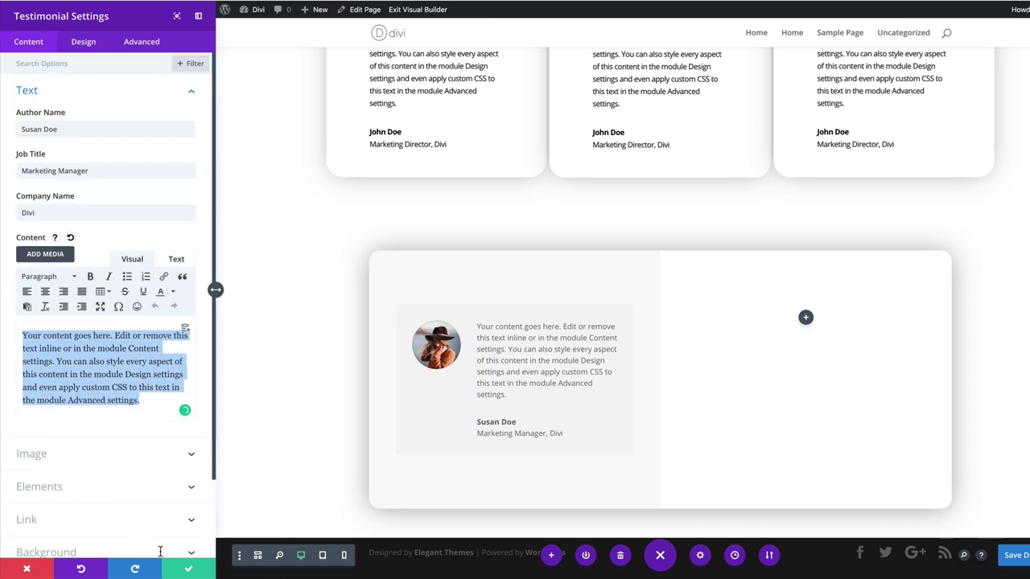
{"action": "key", "text": "BackSpace"}
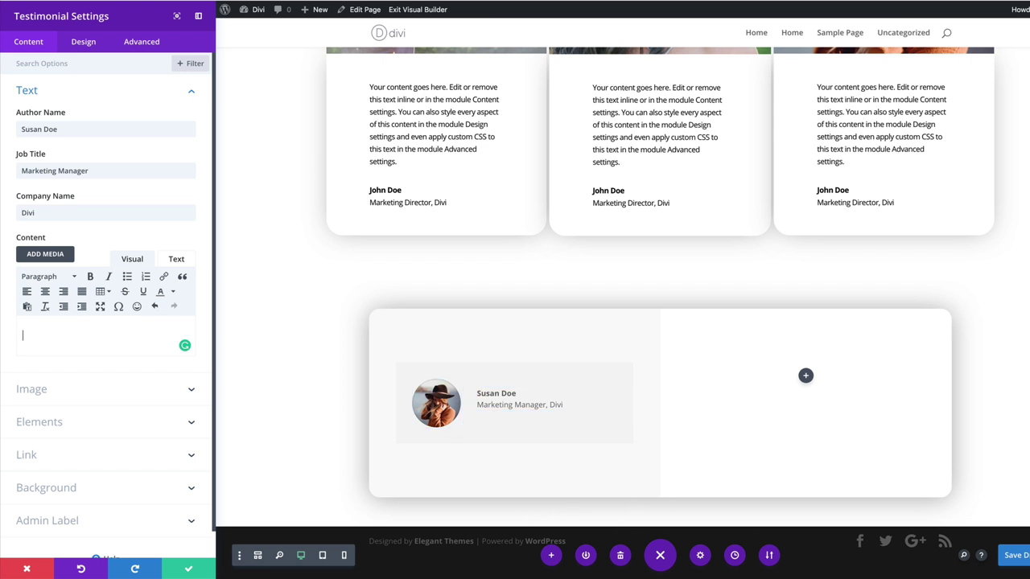
Turn off the background color of the Testimonial module.
{"action": "scroll", "coordinate": [216, 290], "scroll_direction": "down", "scroll_amount": 1}
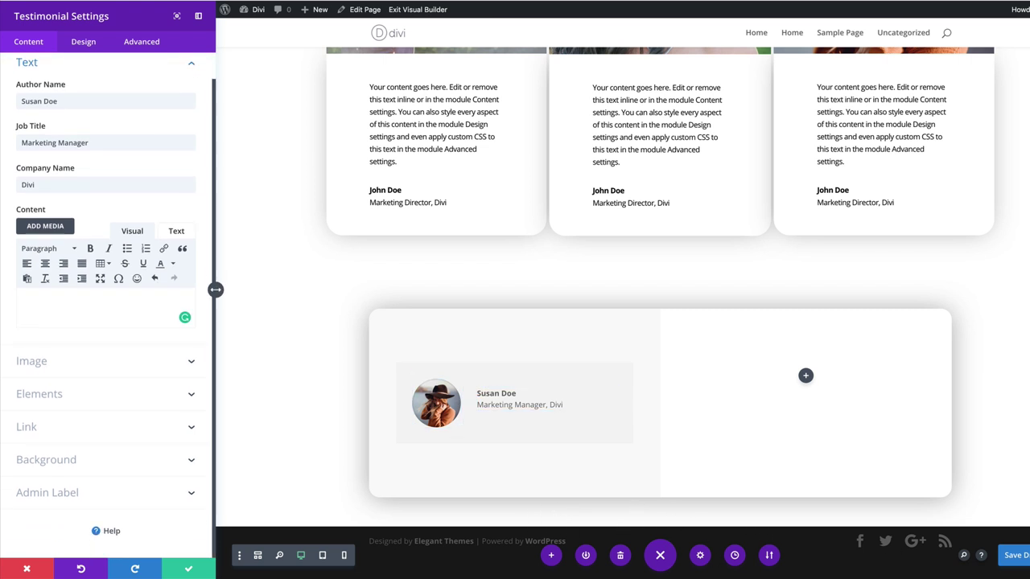
{"action": "left_click", "coordinate": [46, 460]}
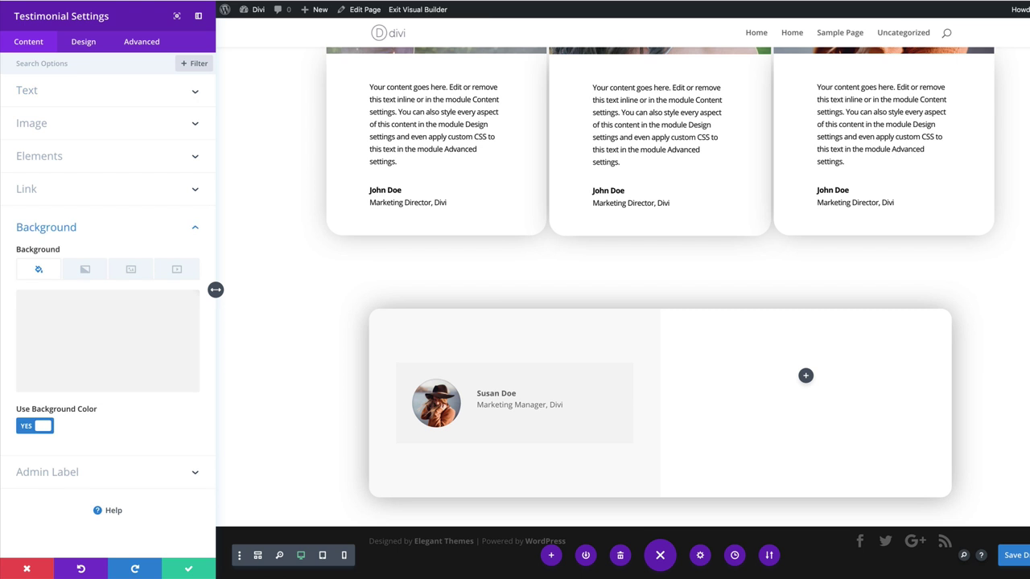
{"action": "left_click", "coordinate": [36, 565]}
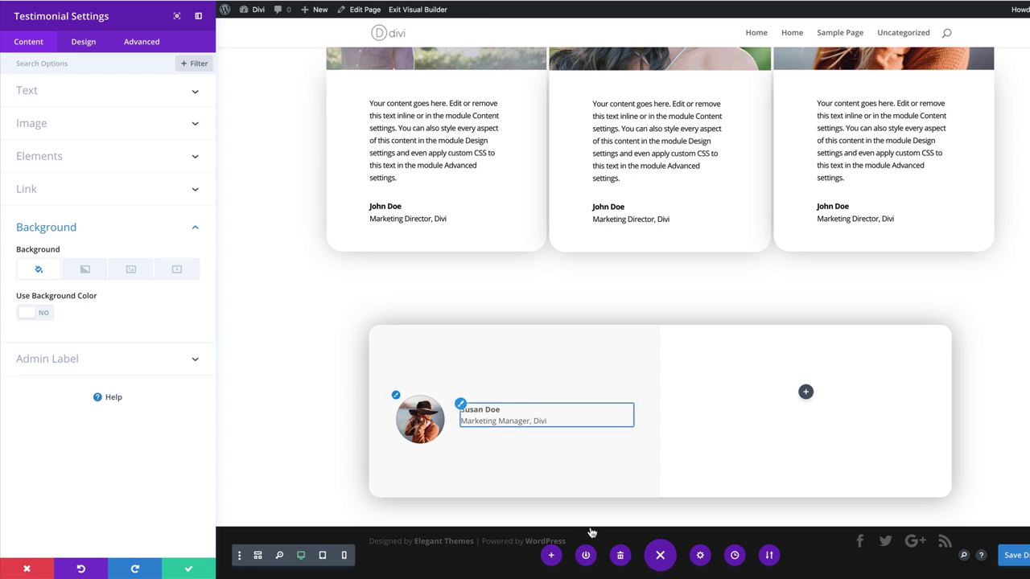
Style the testimonial's body text in Abril Fatface, black (#000000), at 20px and save the module settings.
{"action": "left_click", "coordinate": [83, 41]}
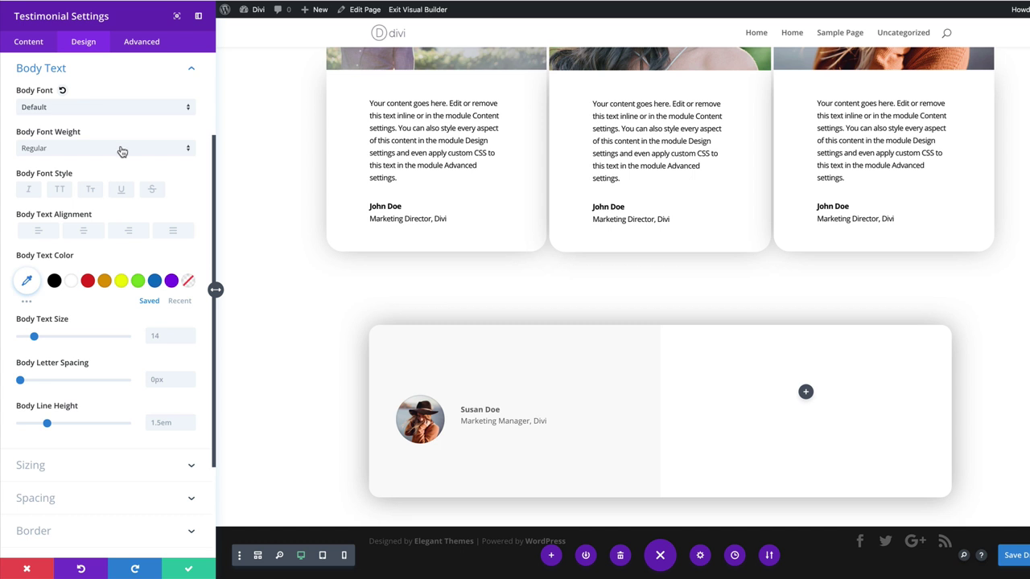
{"action": "left_click", "coordinate": [120, 107]}
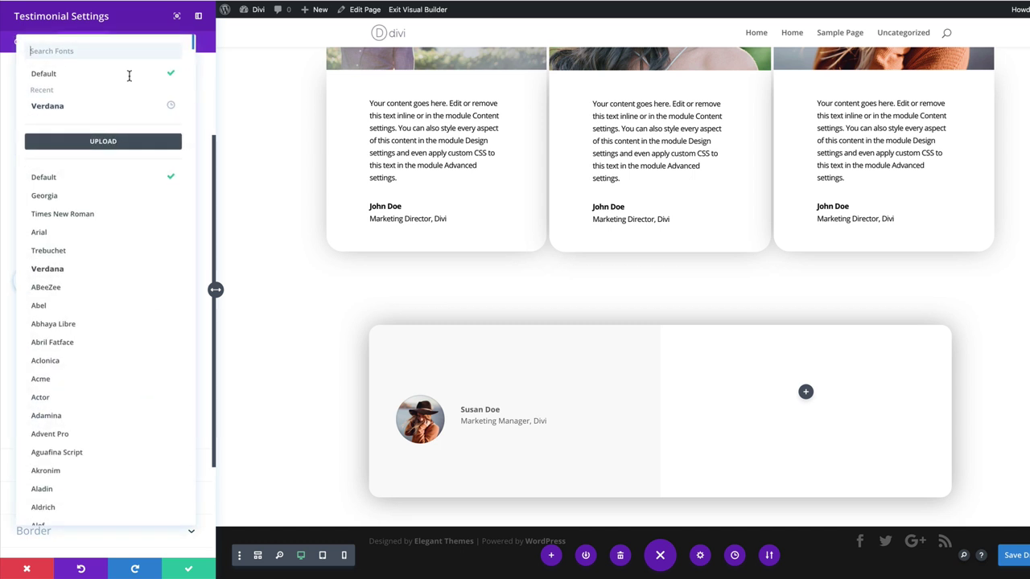
{"action": "type", "text": "Fatface"}
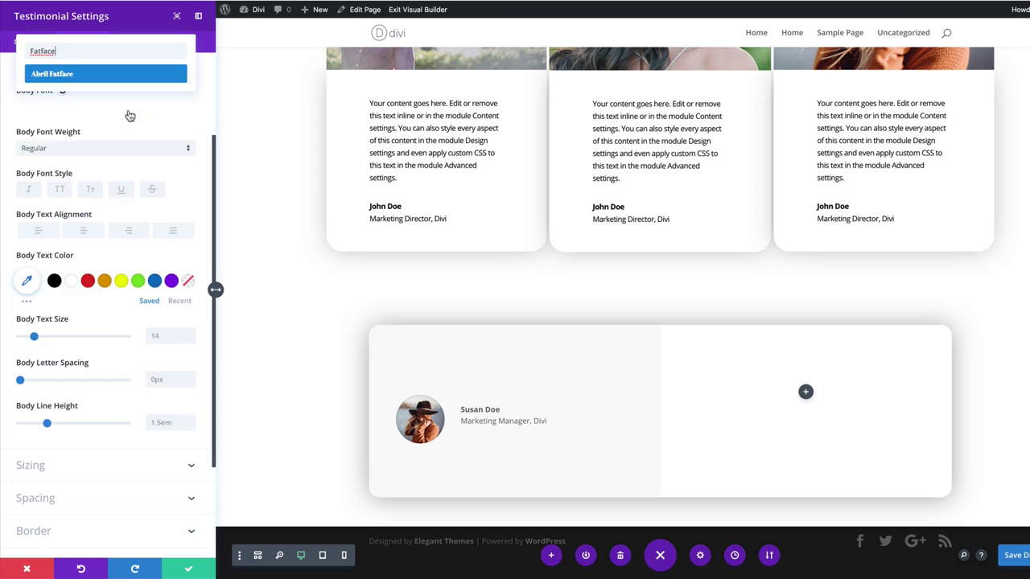
{"action": "key", "text": "Return"}
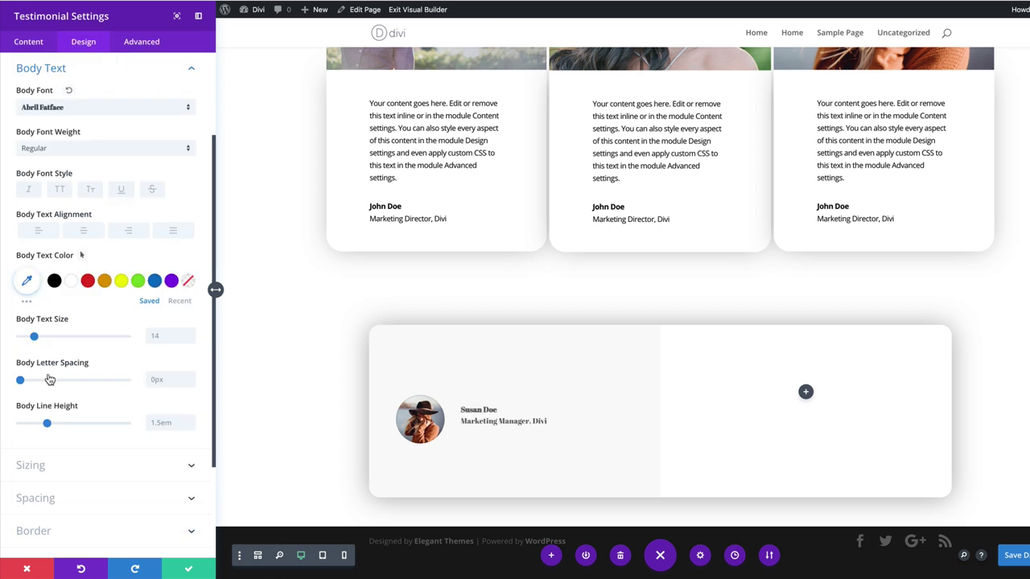
{"action": "left_click", "coordinate": [54, 280]}
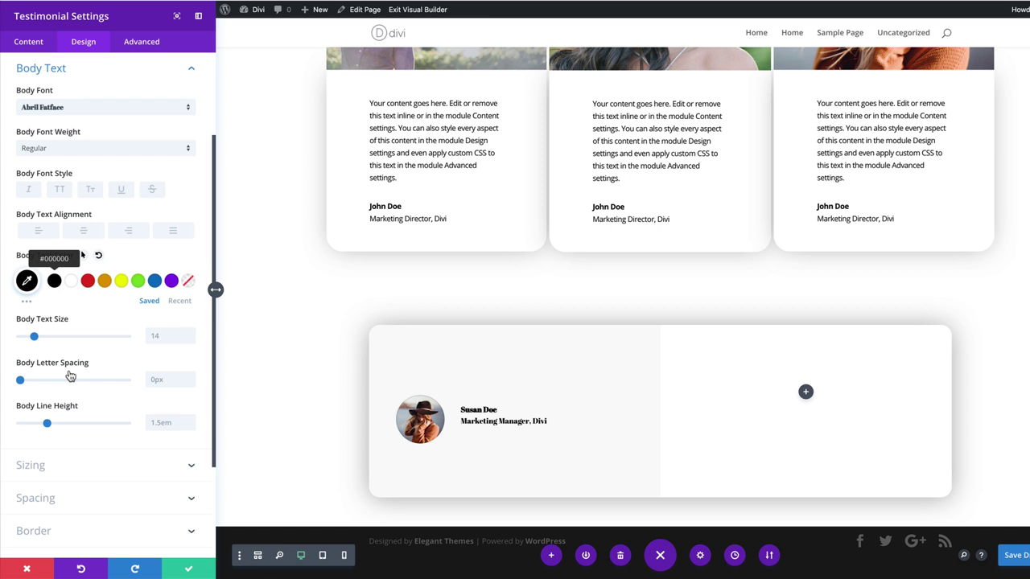
{"action": "left_click", "coordinate": [157, 334]}
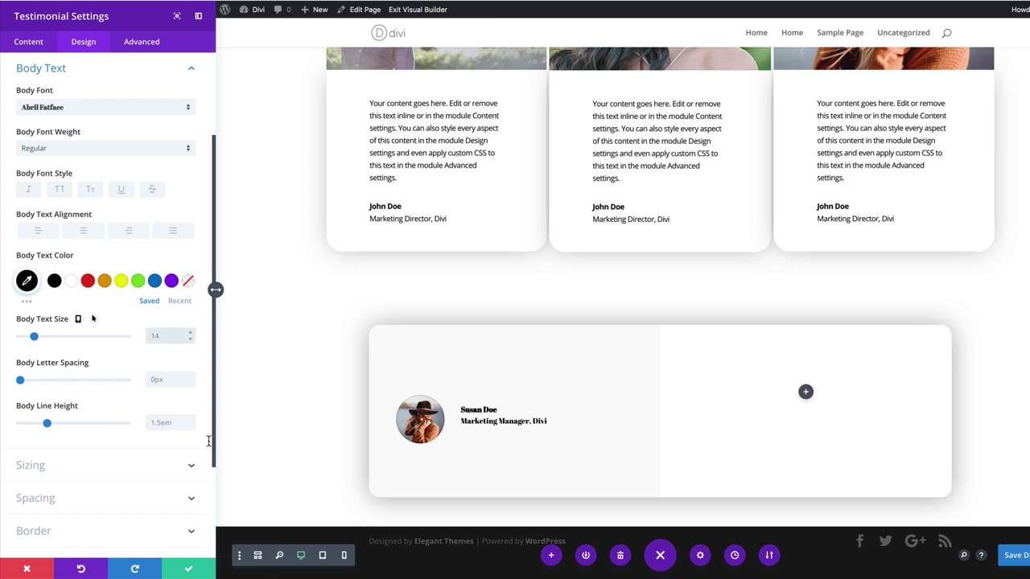
{"action": "type", "text": "20"}
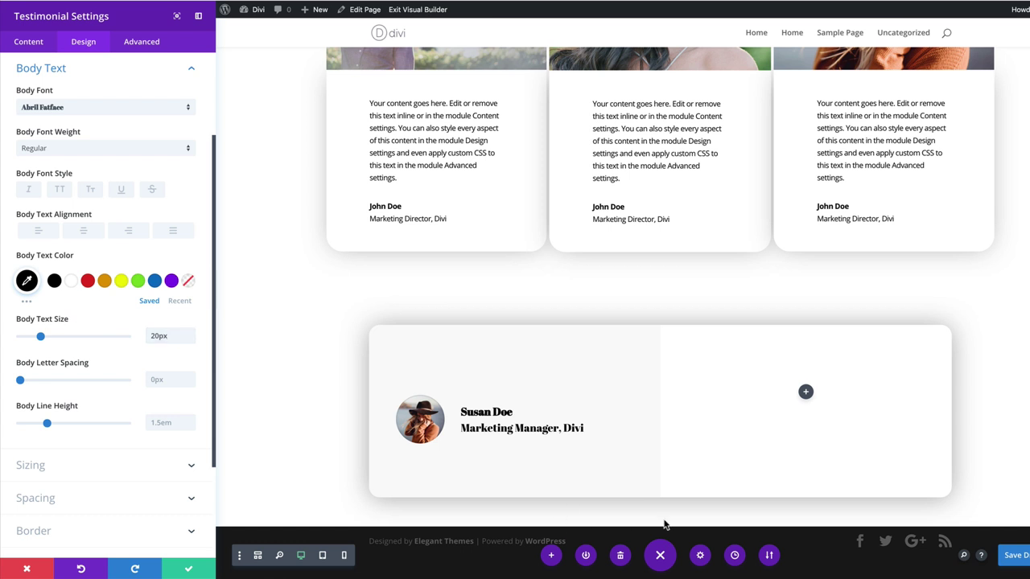
{"action": "key", "text": "Return"}
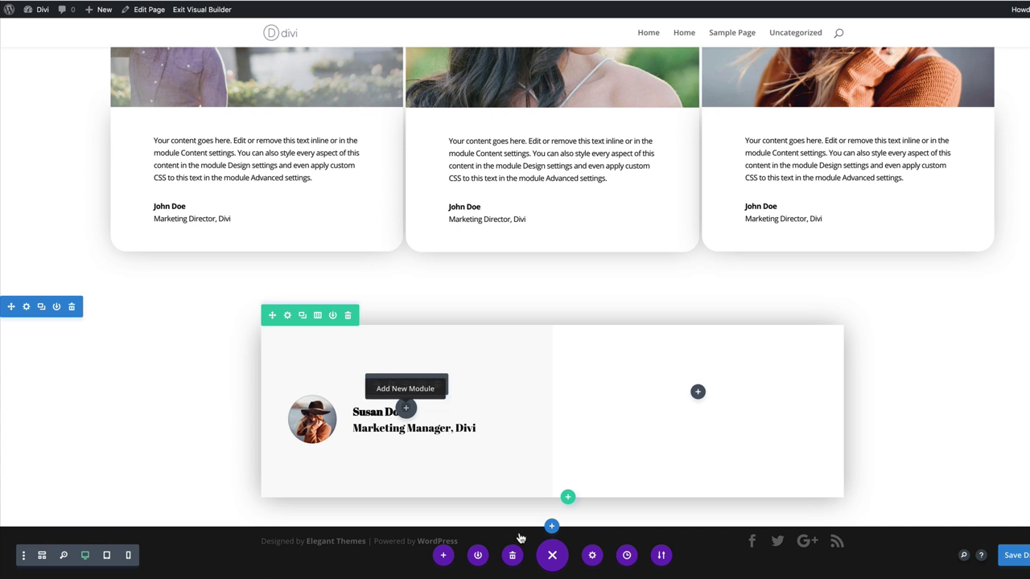
Insert a Text module below the testimonial and replace its placeholder content with two paragraphs of Lorem ipsum.
{"action": "left_click", "coordinate": [405, 408]}
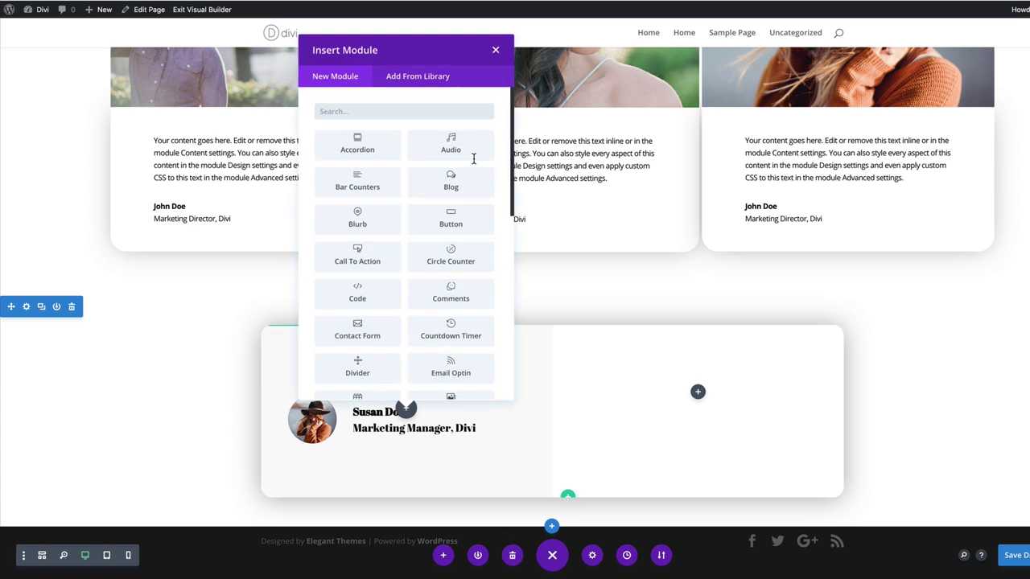
{"action": "type", "text": "text"}
{"action": "left_click", "coordinate": [357, 145]}
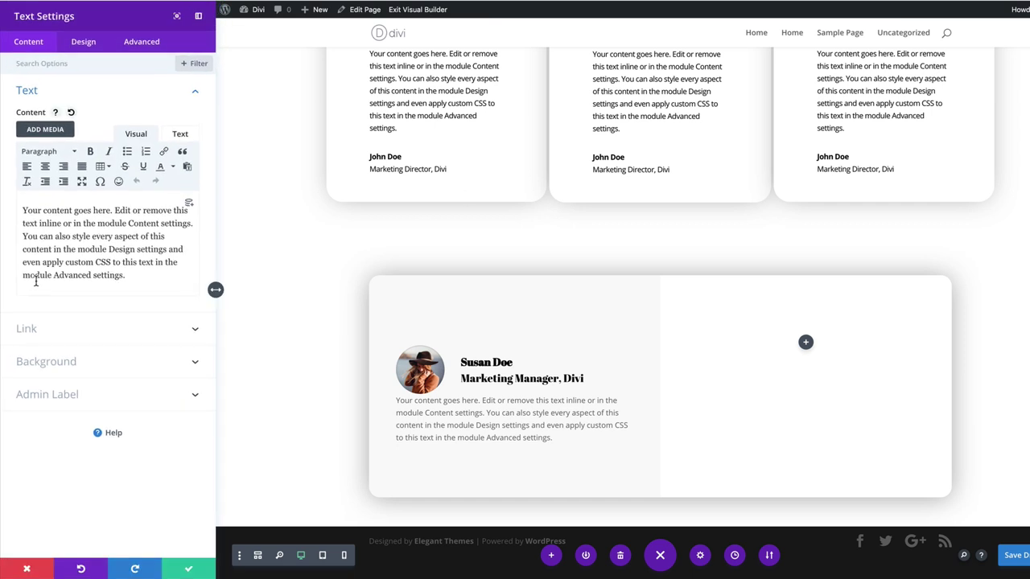
{"action": "left_click_drag", "start_coordinate": [22, 210], "coordinate": [186, 371]}
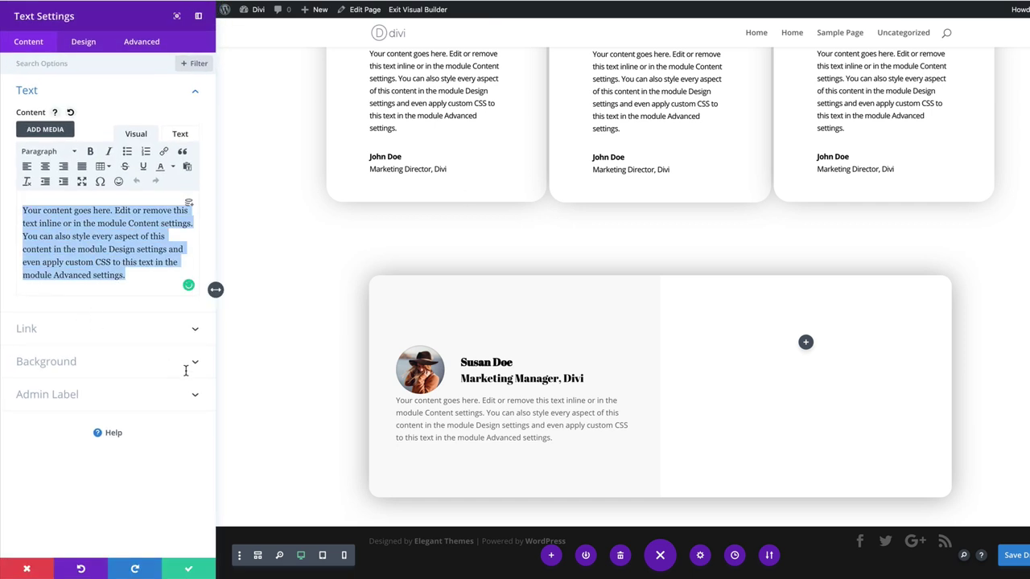
{"action": "type", "text": "Lorem ipsum dolor sit amet, consectetuer adipiscing elit. Donec odio. Quisque volutpat mattis eros. Nullam malesuada erat ut turpis. Suspendisse urna nibh, viverra non, semper suscipit, posuere a, pede. Donec nec justo eget felis facilisis fermentum. Aliquam porttitor mauris sit amet orci. Aenean dignissim pellentesque felis."}
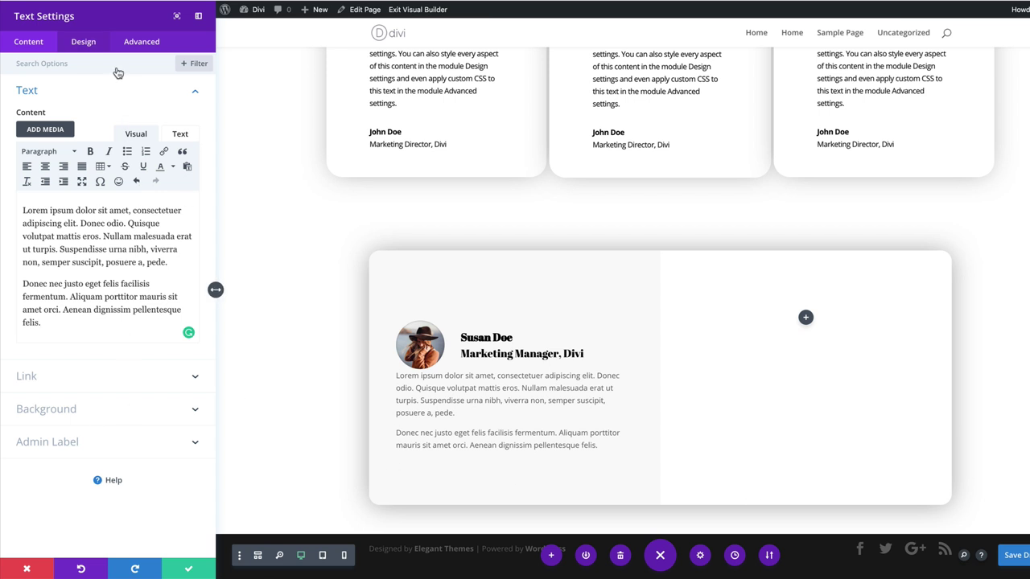
Give the Text module a linked top and bottom custom margin of 50px and save its settings.
{"action": "left_click", "coordinate": [83, 41]}
{"action": "left_click", "coordinate": [65, 191]}
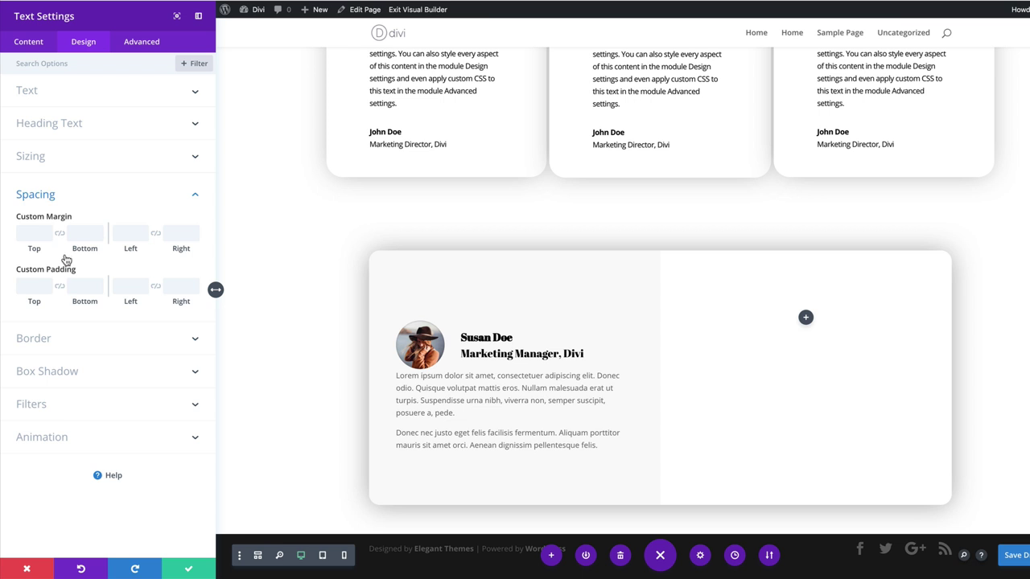
{"action": "left_click", "coordinate": [34, 233]}
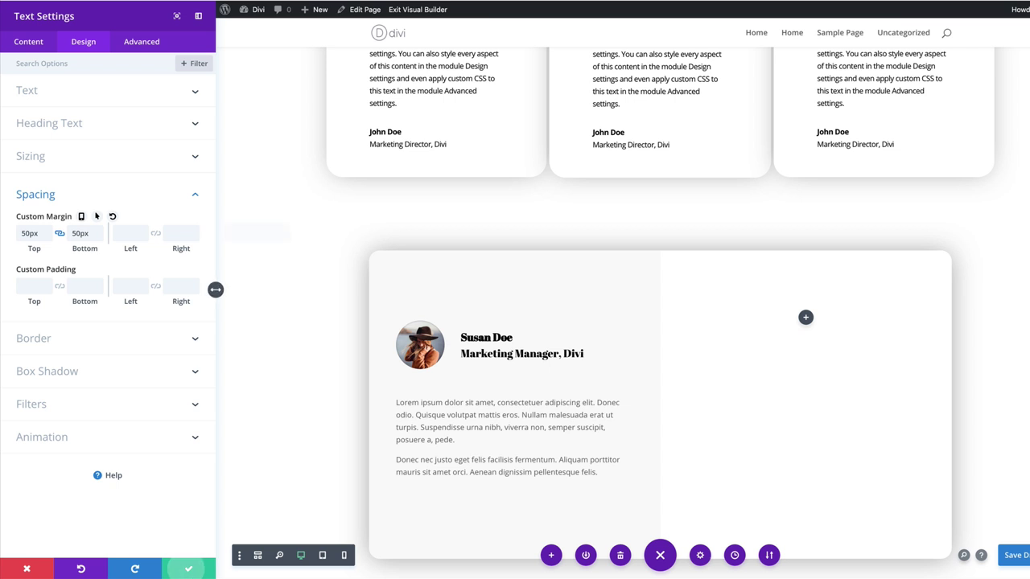
{"action": "left_click", "coordinate": [188, 569]}
Insert an Image module below the Lorem ipsum text, using the grey "wire" logo from the media library, and save it.
{"action": "scroll", "coordinate": [266, 577], "scroll_direction": "down", "scroll_amount": 2}
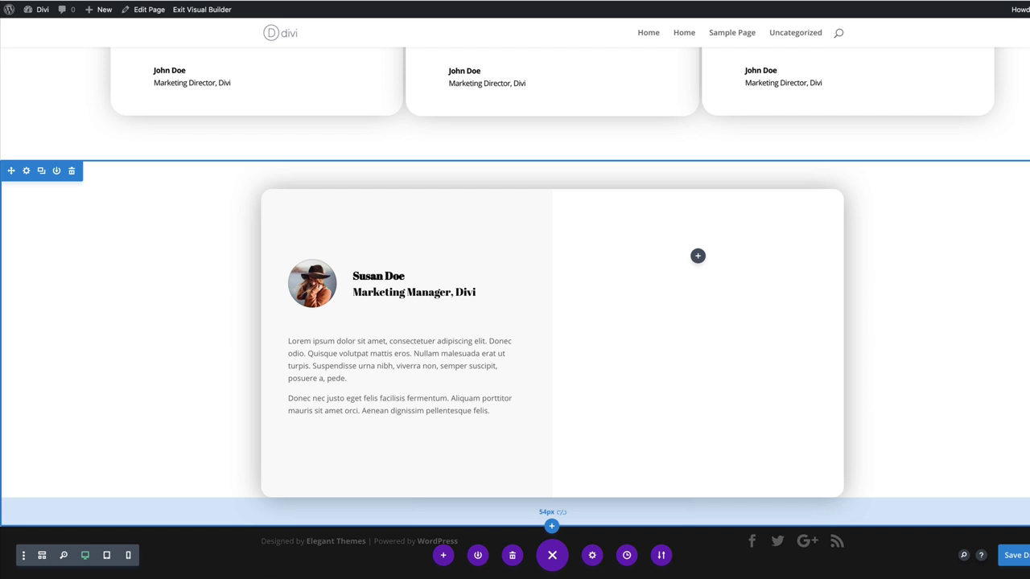
{"action": "left_click", "coordinate": [406, 398]}
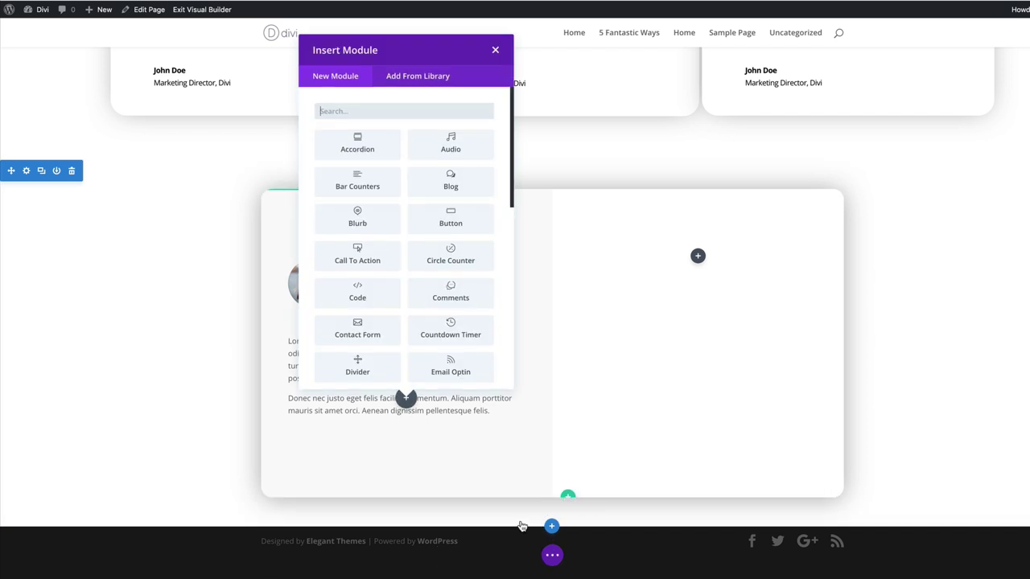
{"action": "type", "text": "ima"}
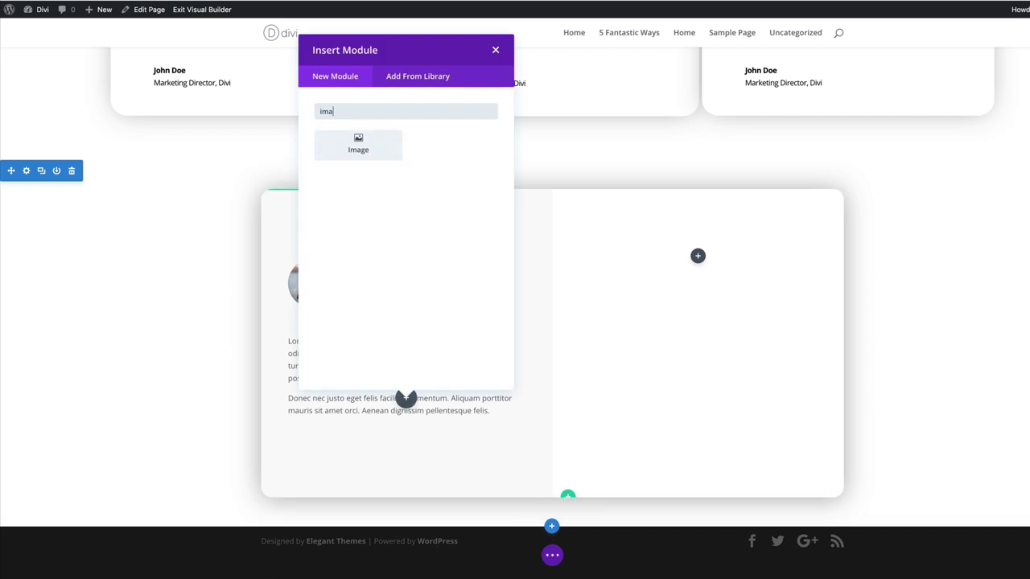
{"action": "left_click", "coordinate": [358, 145]}
{"action": "left_click", "coordinate": [189, 205]}
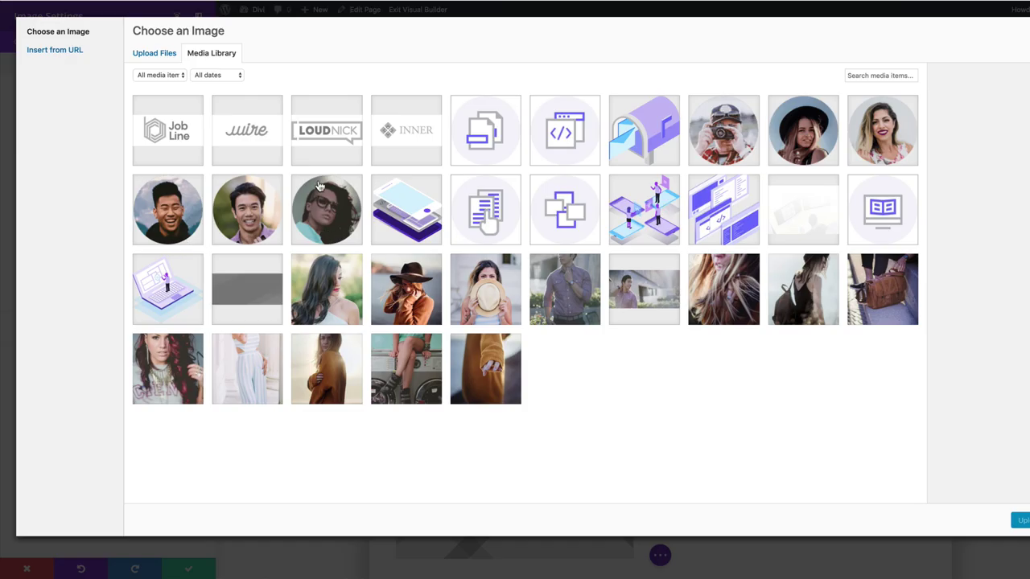
{"action": "left_click", "coordinate": [259, 138]}
{"action": "left_click", "coordinate": [1021, 521]}
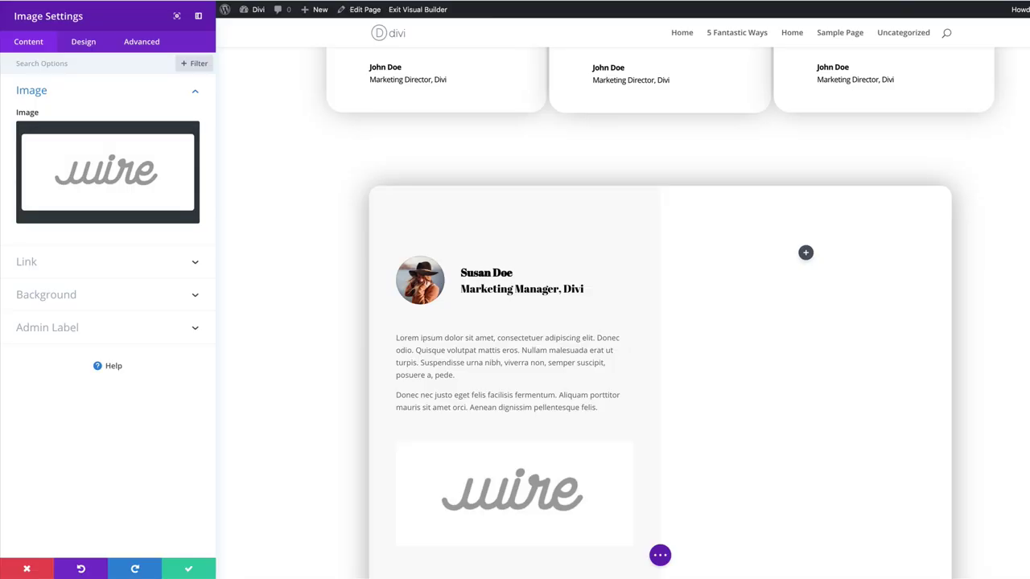
{"action": "left_click", "coordinate": [188, 569]}
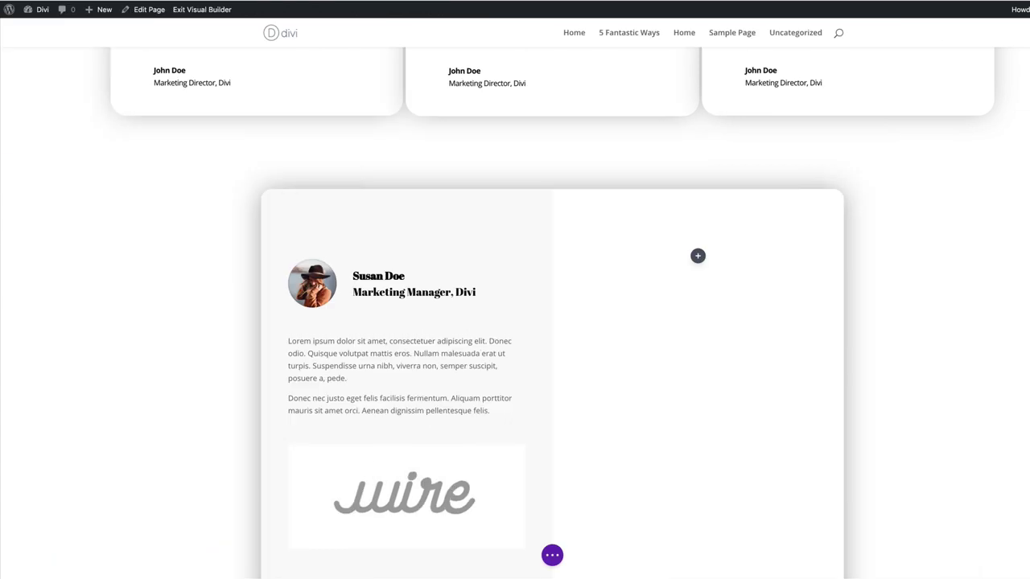
Copy the testimonial, text and logo image modules from the first column into the empty second column.
{"action": "scroll", "coordinate": [186, 483], "scroll_direction": "down", "scroll_amount": 2}
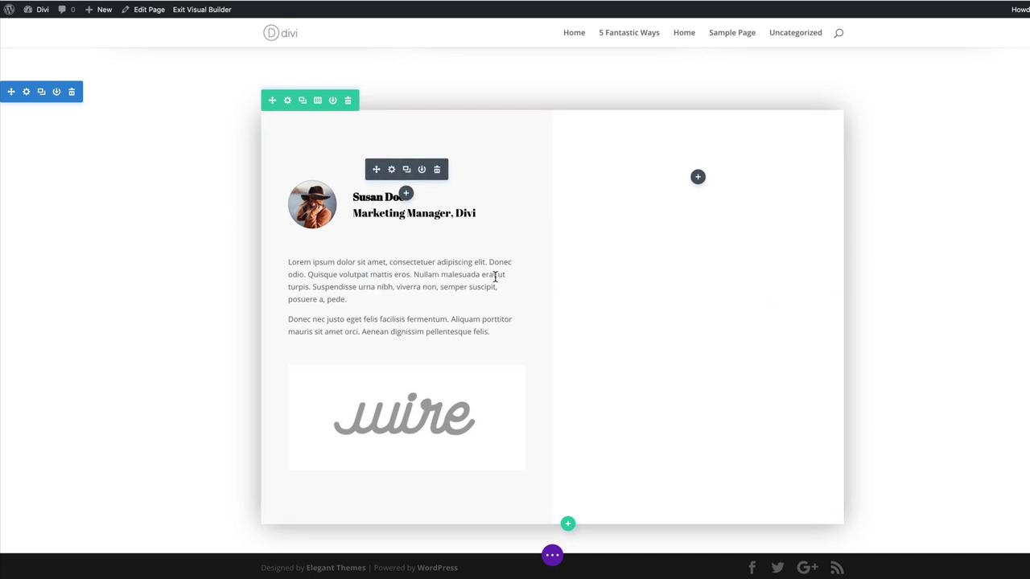
{"action": "left_click", "coordinate": [419, 221], "text": "super"}
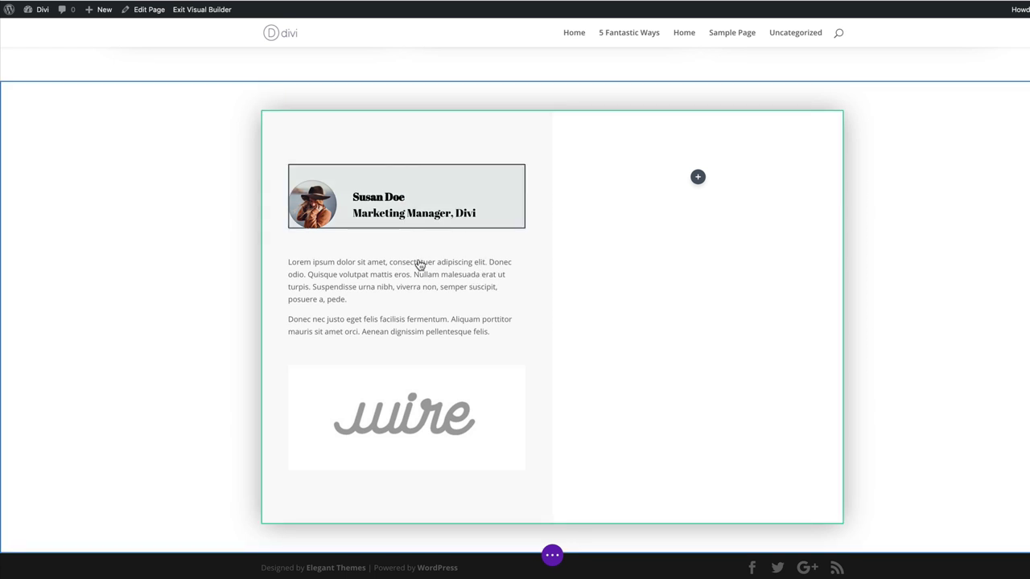
{"action": "left_click", "coordinate": [443, 324], "text": "super"}
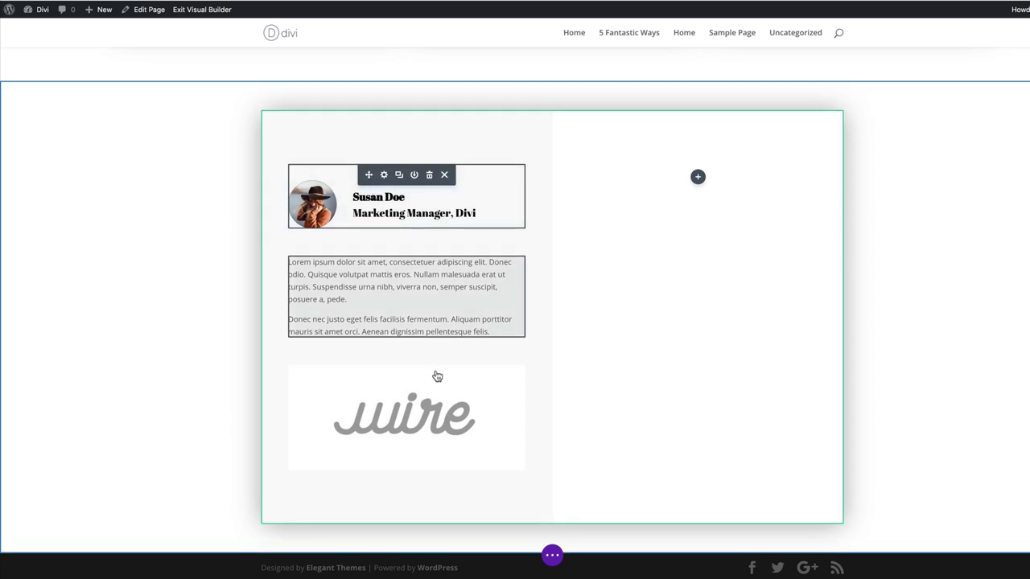
{"action": "left_click", "coordinate": [455, 465], "text": "ctrl"}
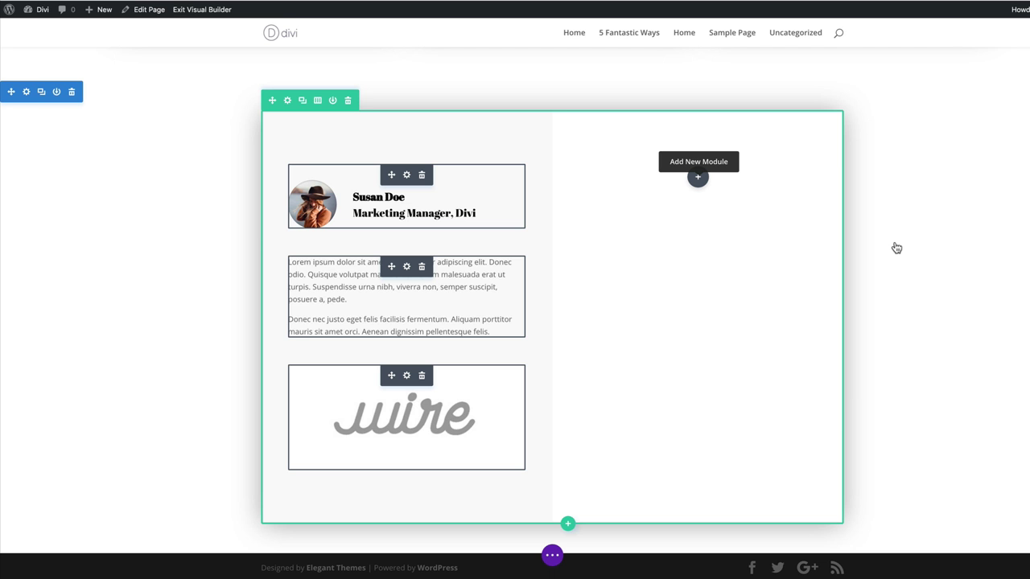
{"action": "key", "text": "super+v"}
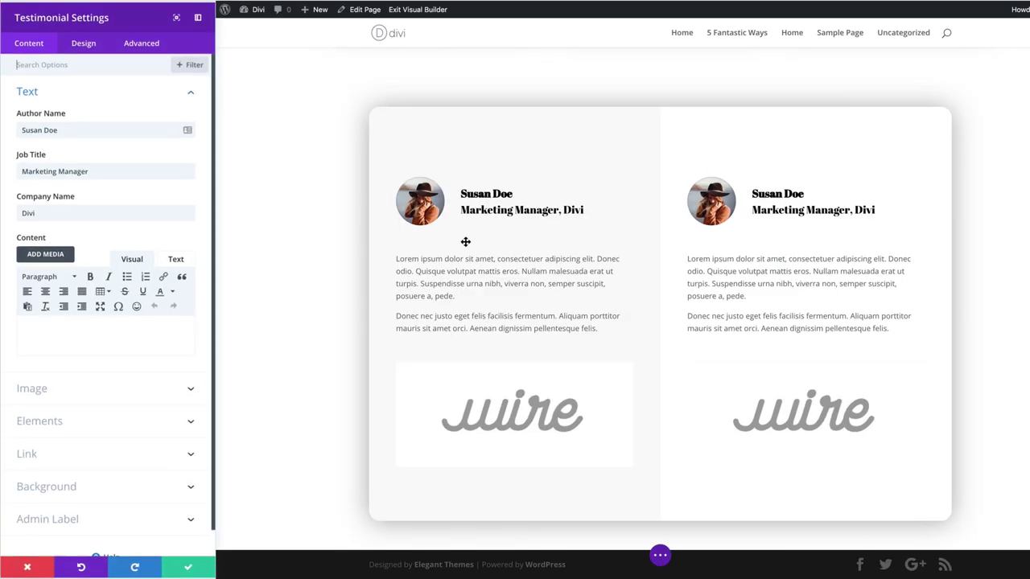
Change the second column testimonial's portrait to the round photo of the laughing man, replace the author's first name, and save the settings.
{"action": "left_click", "coordinate": [36, 356]}
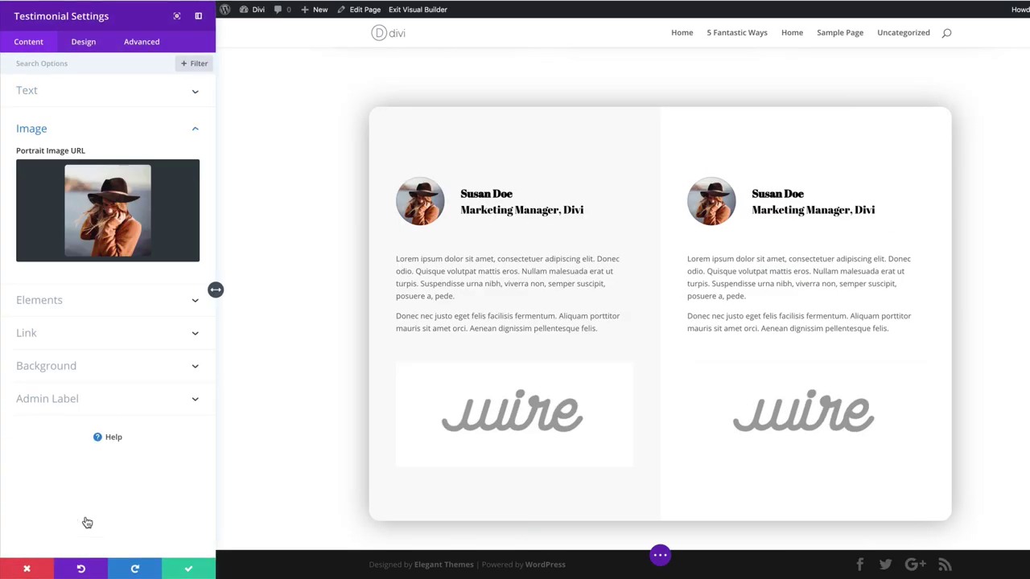
{"action": "left_click", "coordinate": [141, 256]}
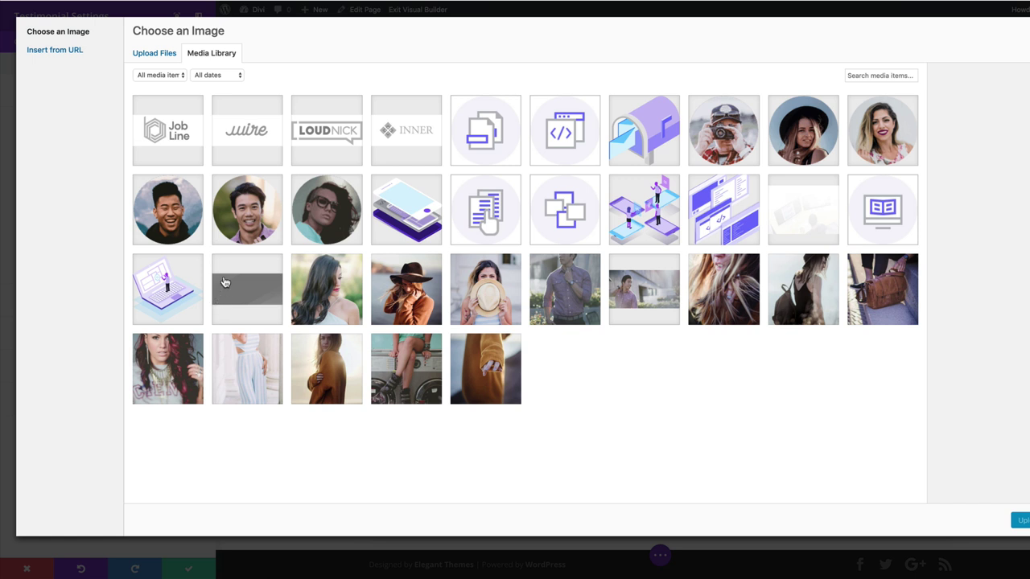
{"action": "left_click", "coordinate": [167, 209]}
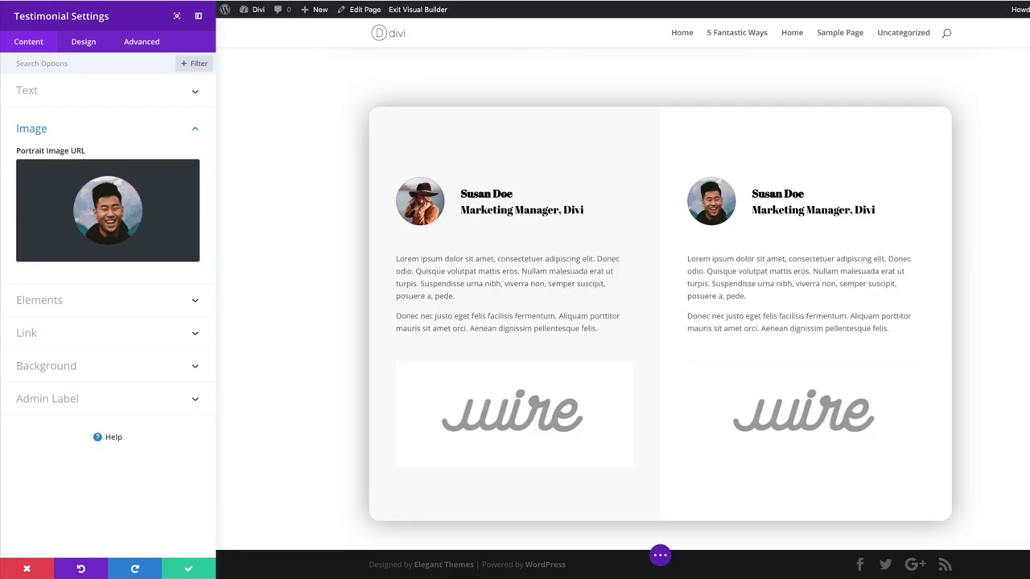
{"action": "left_click", "coordinate": [40, 90]}
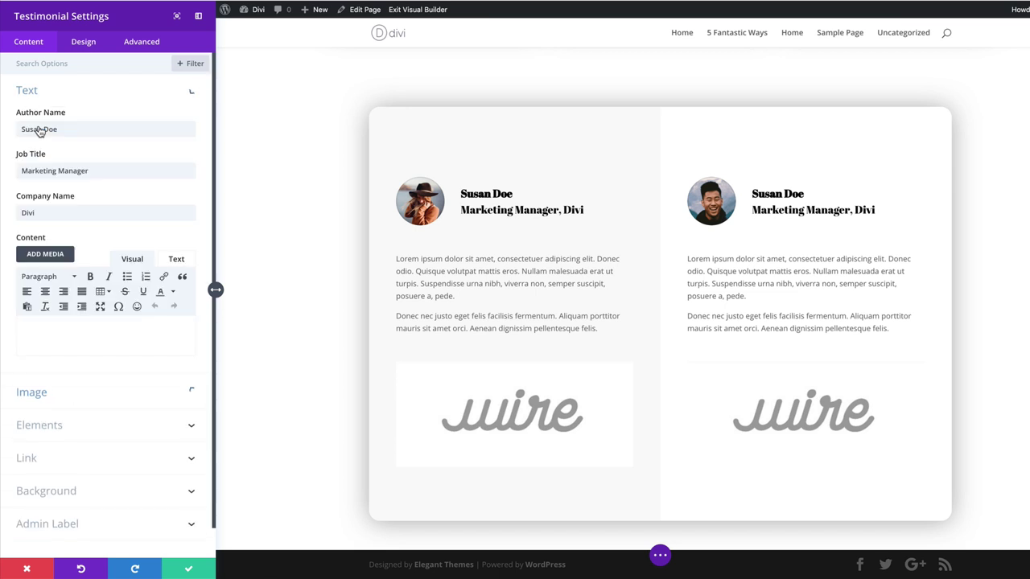
{"action": "left_click_drag", "start_coordinate": [42, 130], "coordinate": [1, 179]}
{"action": "type", "text": "Tanaka"}
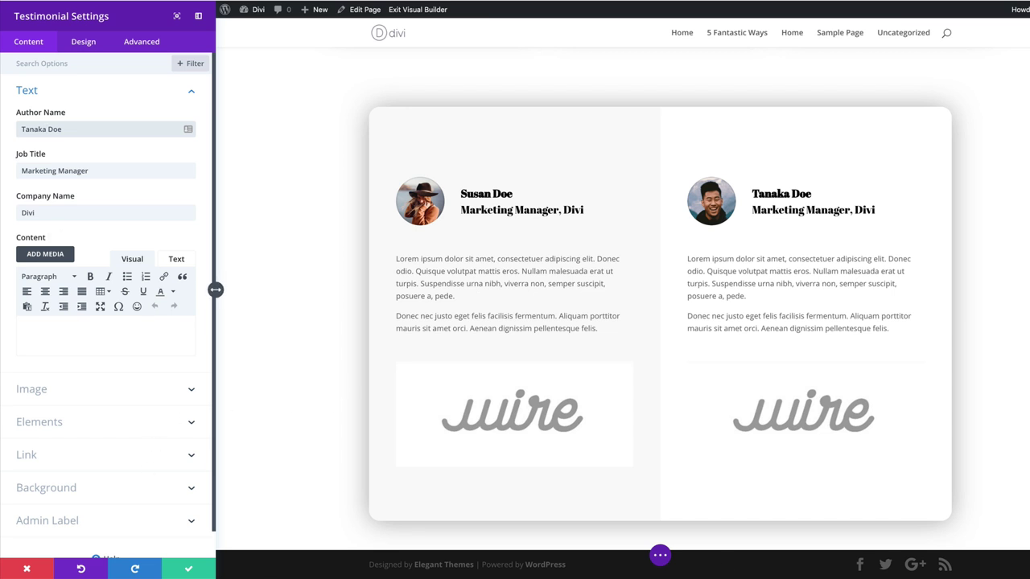
{"action": "left_click", "coordinate": [86, 508]}
{"action": "left_click", "coordinate": [188, 569]}
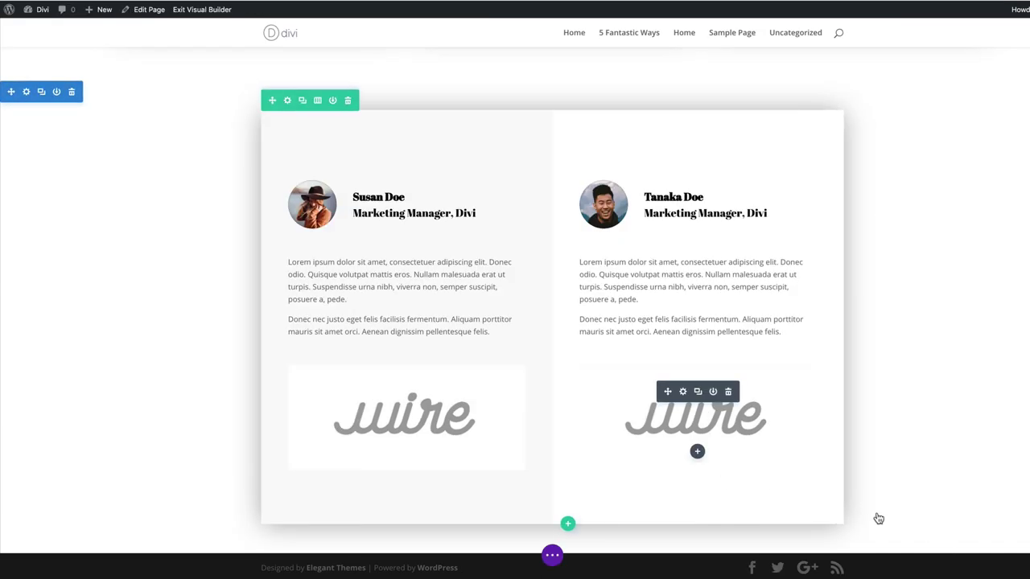
Replace the second column's wire logo with the LOUDNICK logo from the media library and reduce the image's width.
{"action": "left_click", "coordinate": [682, 391]}
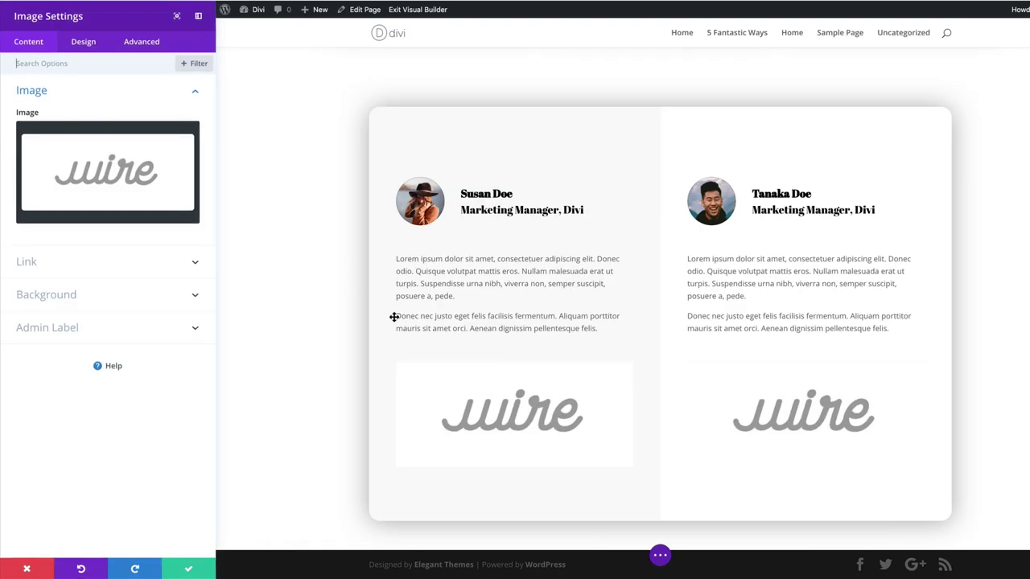
{"action": "left_click", "coordinate": [172, 246]}
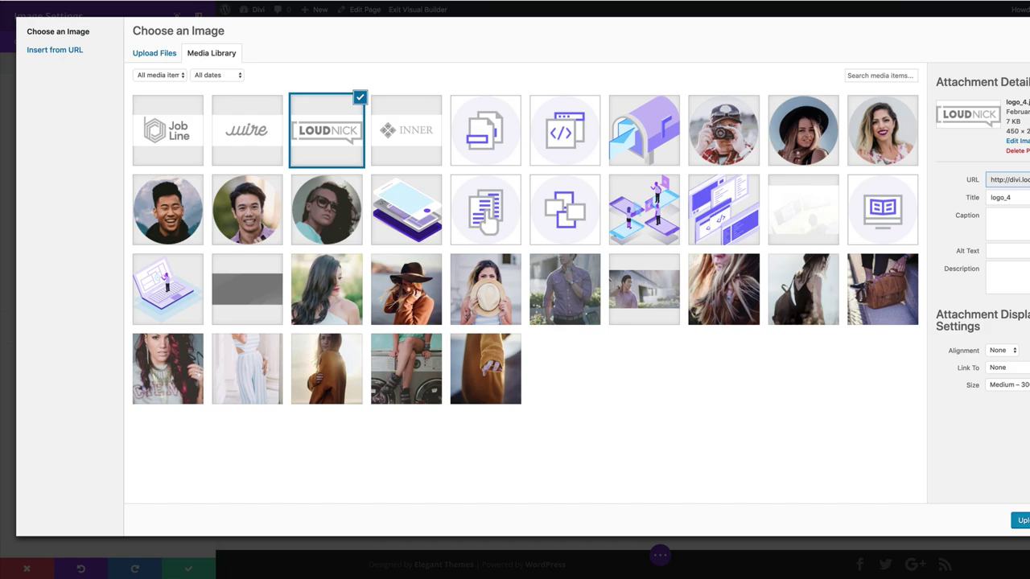
{"action": "left_click", "coordinate": [1020, 521]}
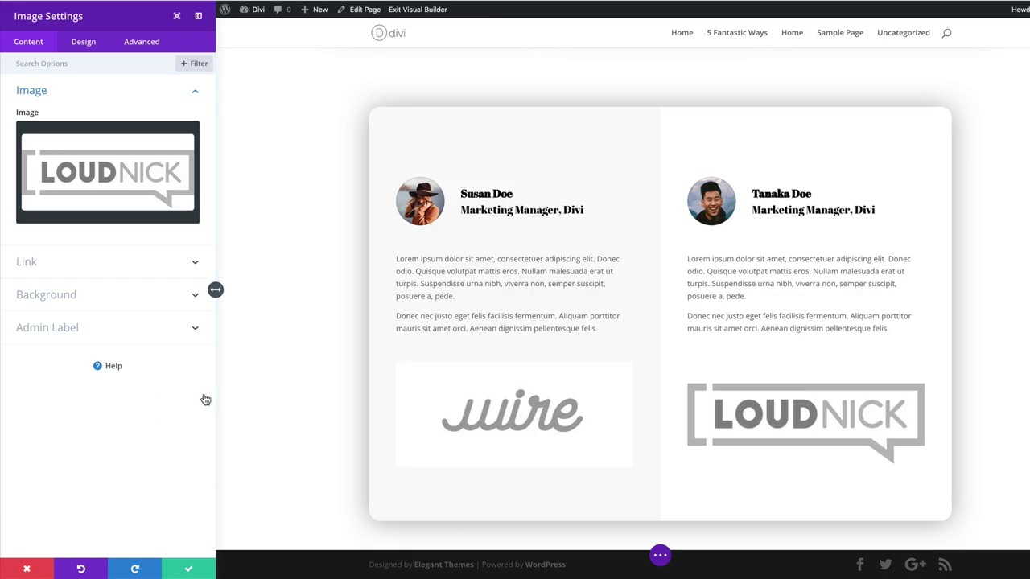
{"action": "left_click", "coordinate": [101, 48]}
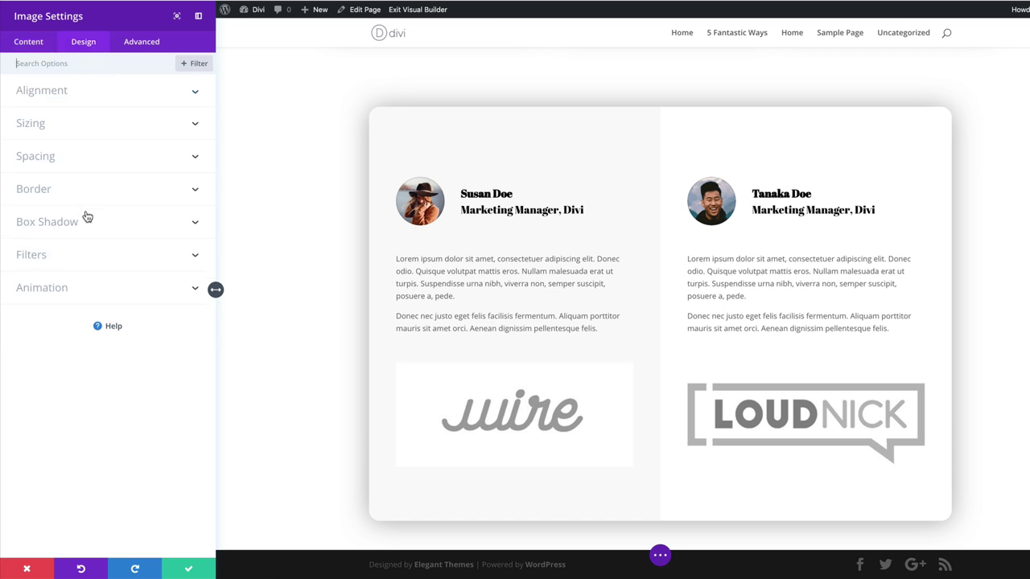
{"action": "left_click", "coordinate": [66, 132]}
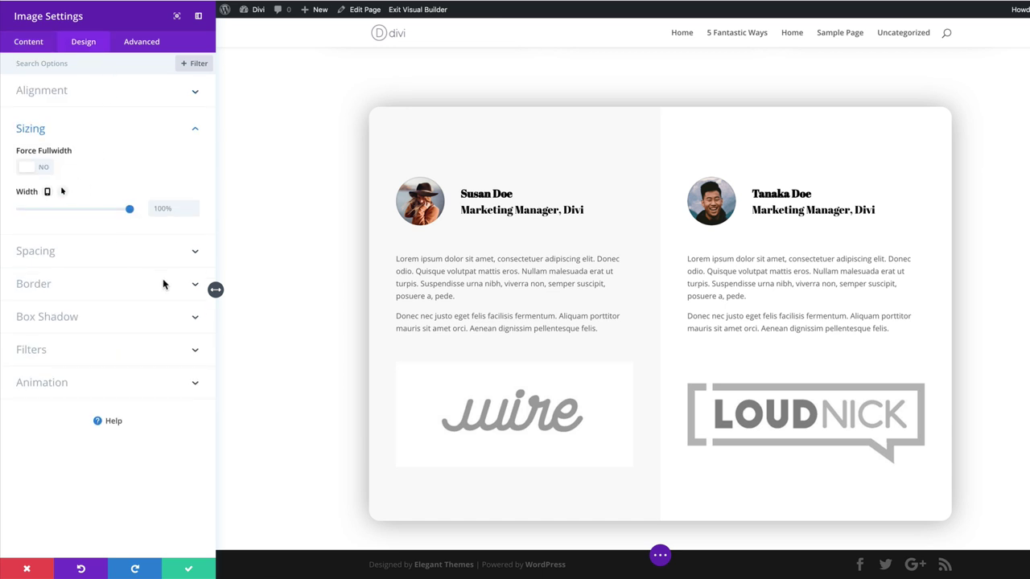
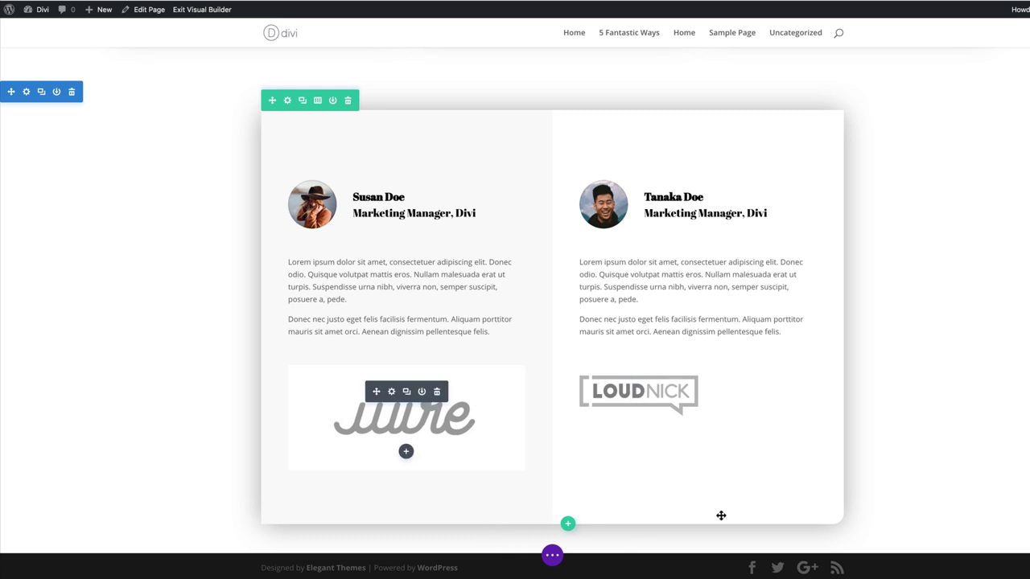
Add a regular section below the testimonial section with a row of three equal columns, without inserting a module.
{"action": "scroll", "coordinate": [793, 497], "scroll_direction": "up", "scroll_amount": 1}
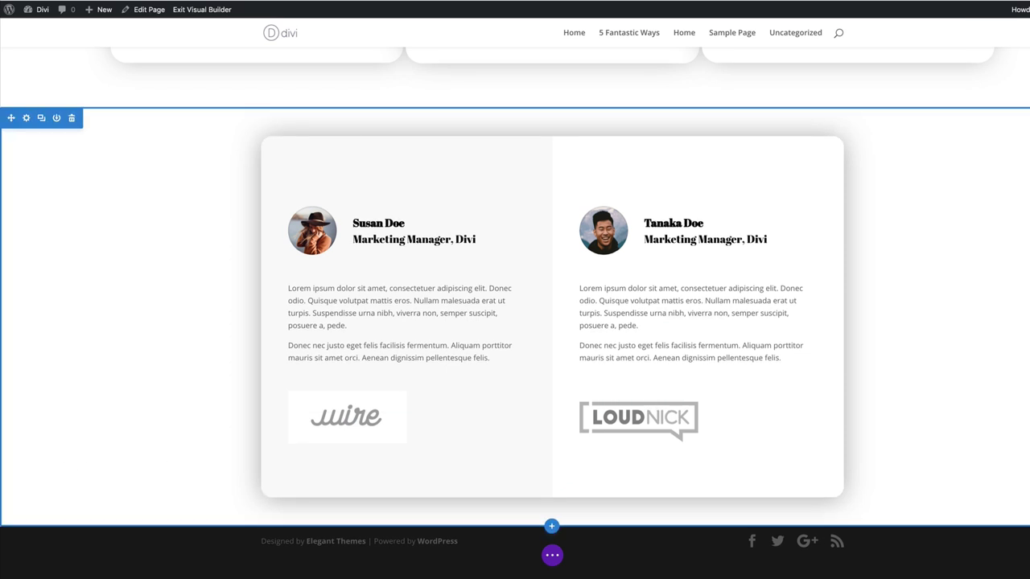
{"action": "left_click", "coordinate": [551, 527]}
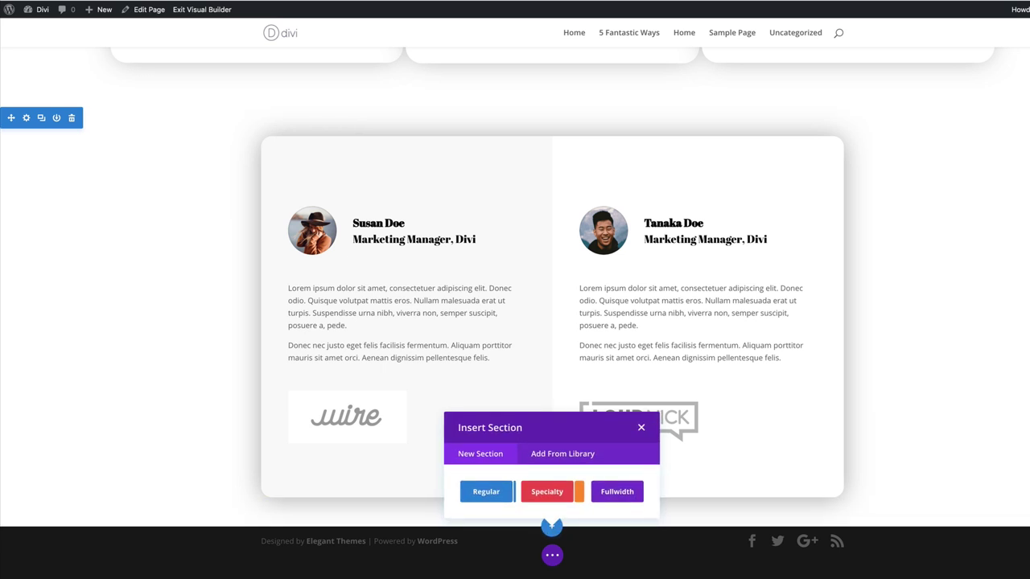
{"action": "left_click", "coordinate": [486, 492]}
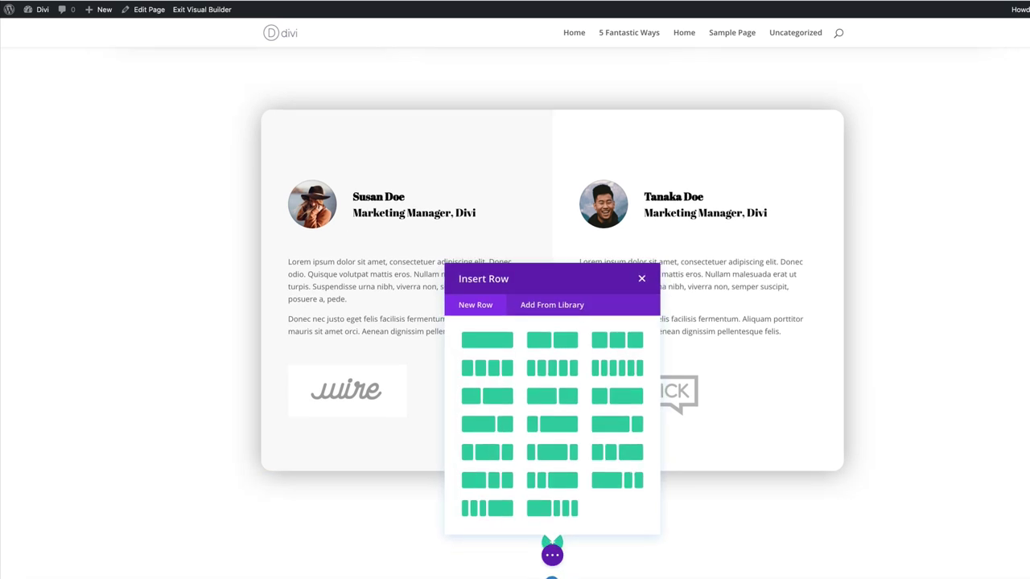
{"action": "left_click", "coordinate": [618, 340]}
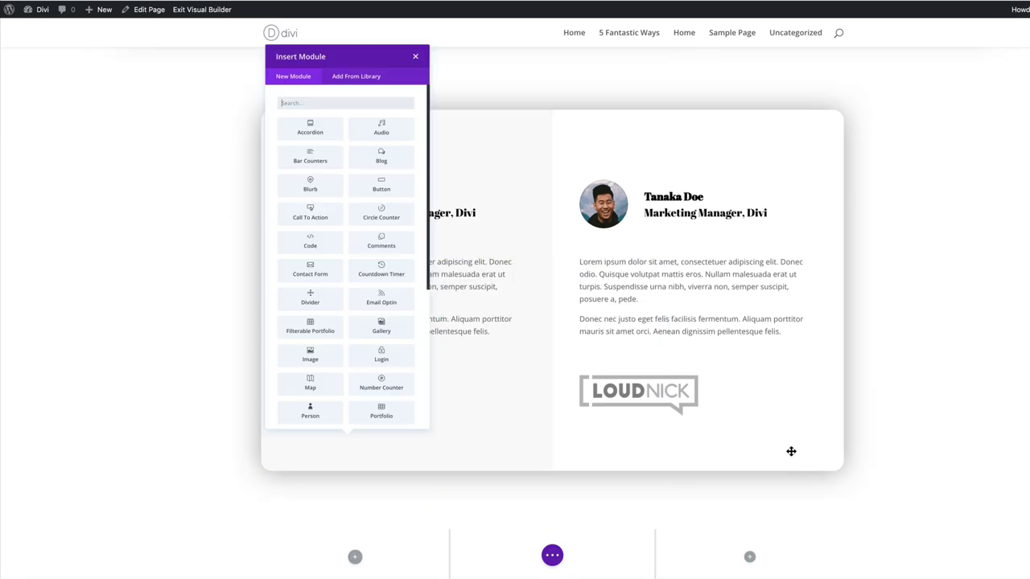
{"action": "left_click", "coordinate": [675, 385]}
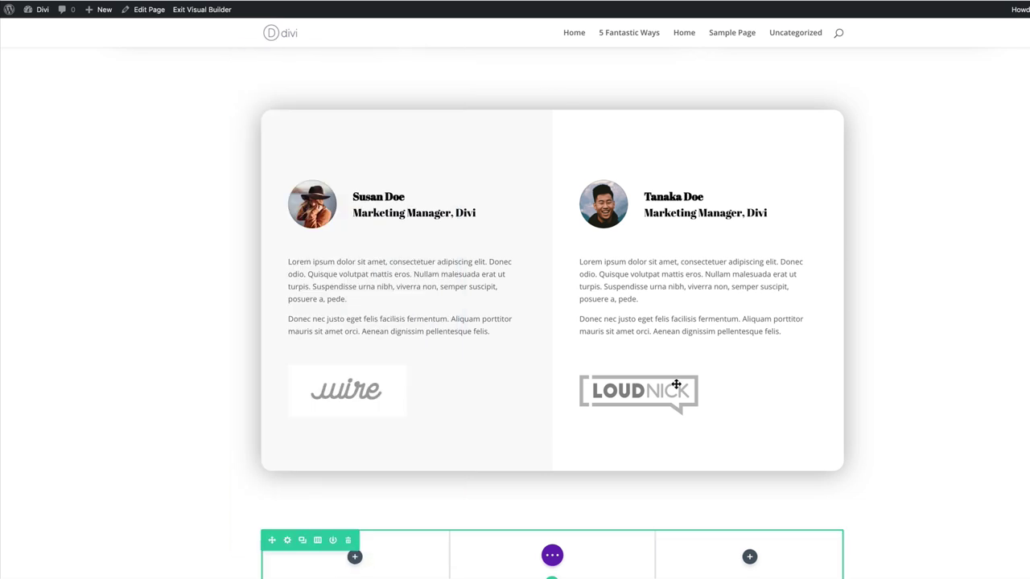
Set the new row's Column 1 background image to fashion-02, the photo of the man in a purple shirt.
{"action": "scroll", "coordinate": [676, 385], "scroll_direction": "down", "scroll_amount": 2}
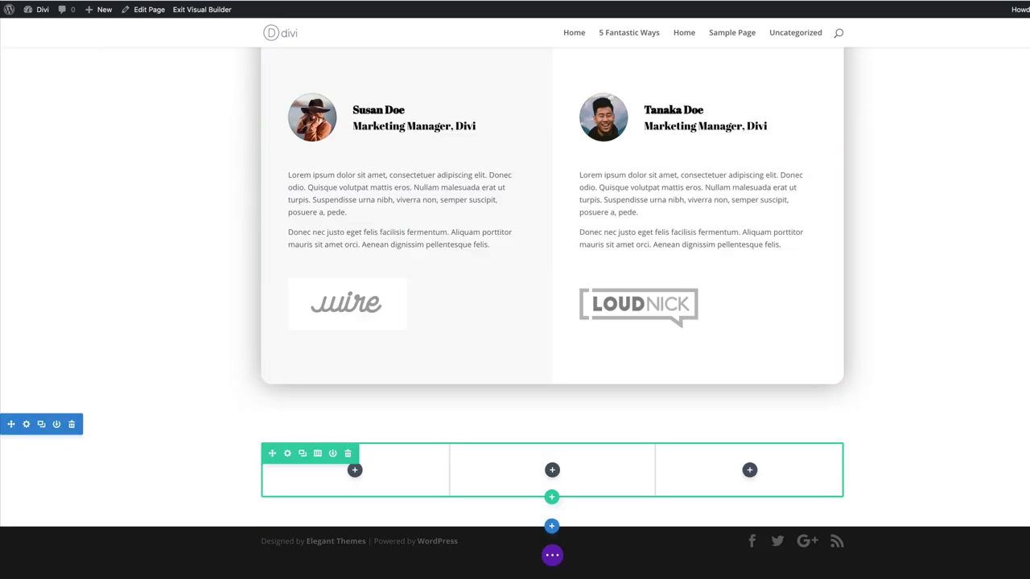
{"action": "left_click", "coordinate": [288, 453]}
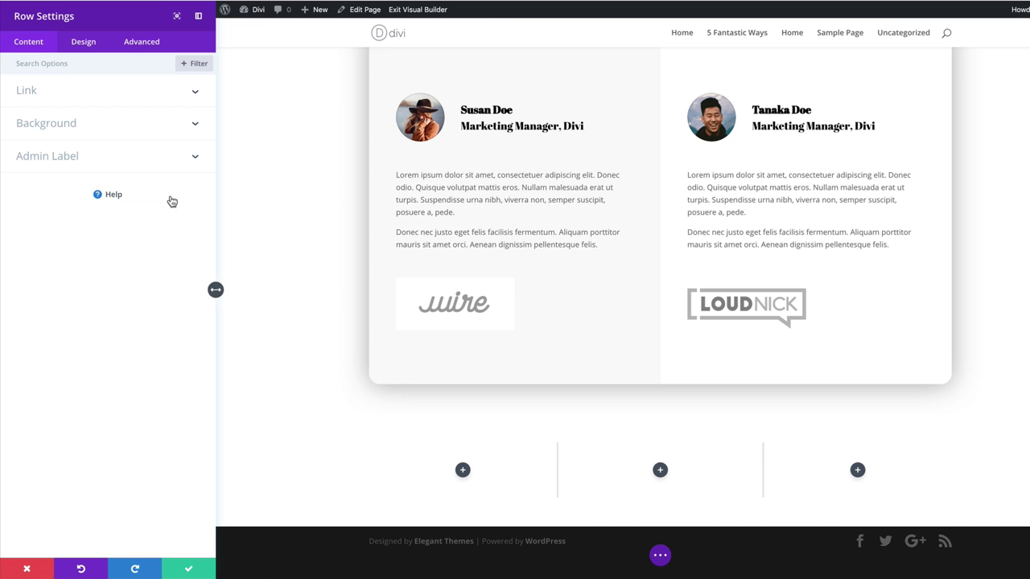
{"action": "left_click", "coordinate": [83, 41]}
{"action": "left_click", "coordinate": [28, 41]}
{"action": "left_click", "coordinate": [92, 123]}
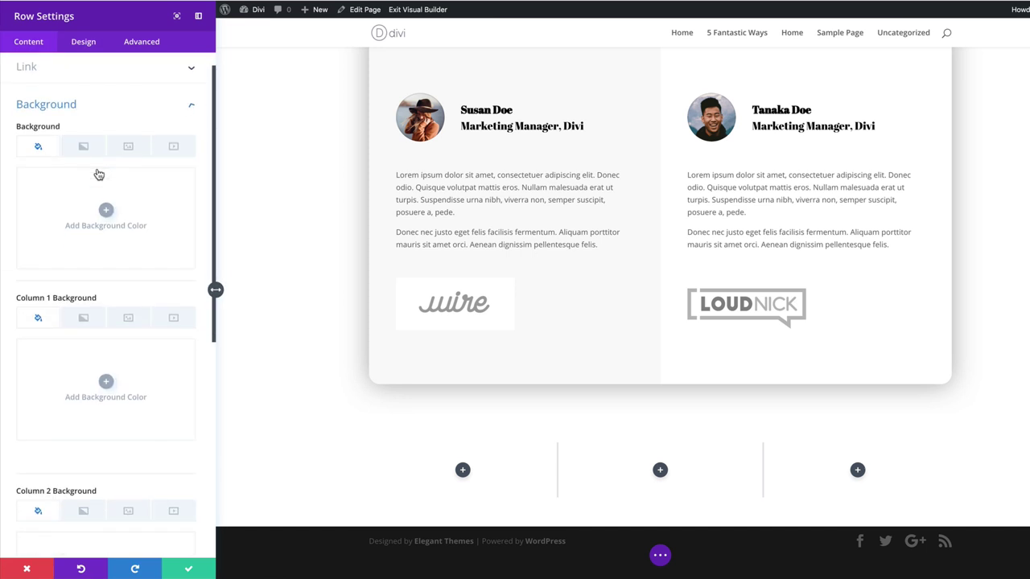
{"action": "scroll", "coordinate": [177, 327], "scroll_direction": "down", "scroll_amount": 1}
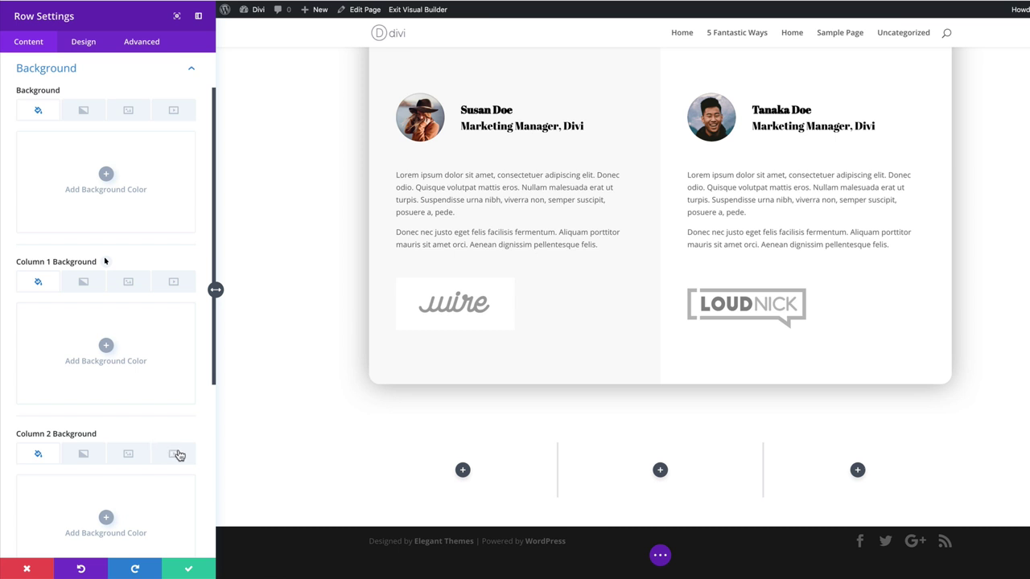
{"action": "left_click", "coordinate": [127, 282]}
{"action": "left_click", "coordinate": [170, 377]}
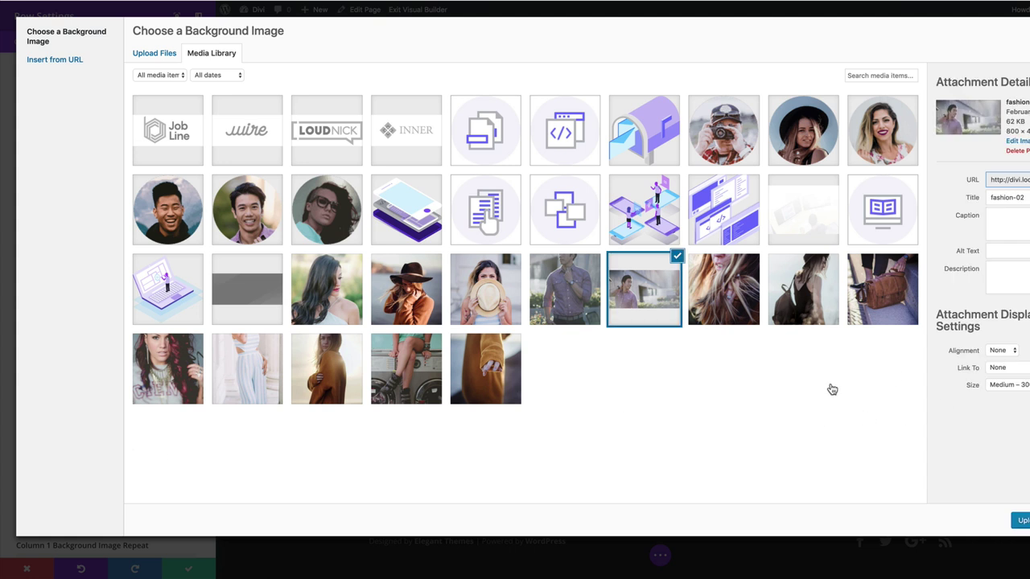
{"action": "left_click", "coordinate": [1020, 520]}
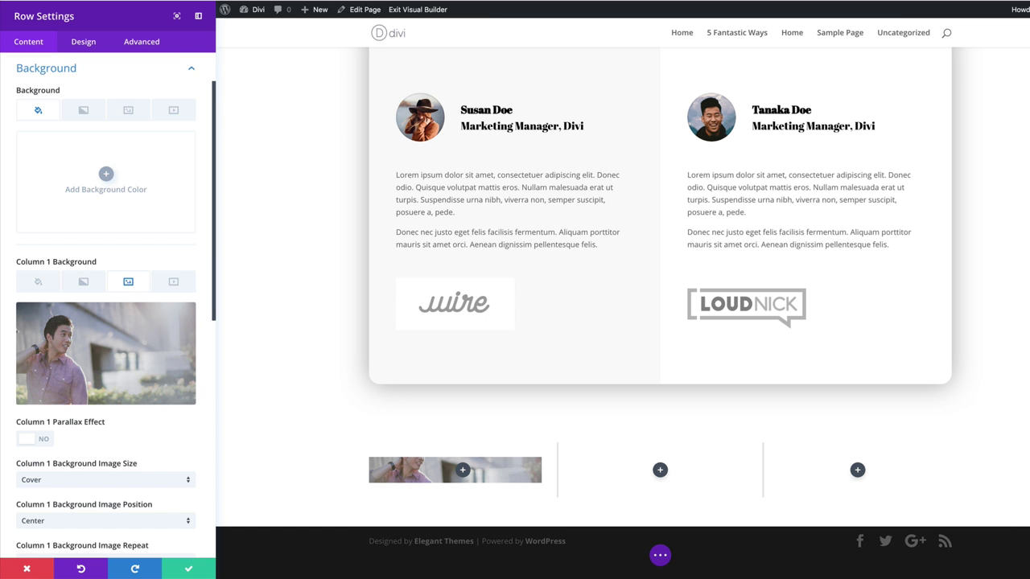
Set the Column 1 background image repeat to No Repeat.
{"action": "scroll", "coordinate": [216, 290], "scroll_direction": "down", "scroll_amount": 4}
{"action": "scroll", "coordinate": [106, 304], "scroll_direction": "up", "scroll_amount": 1}
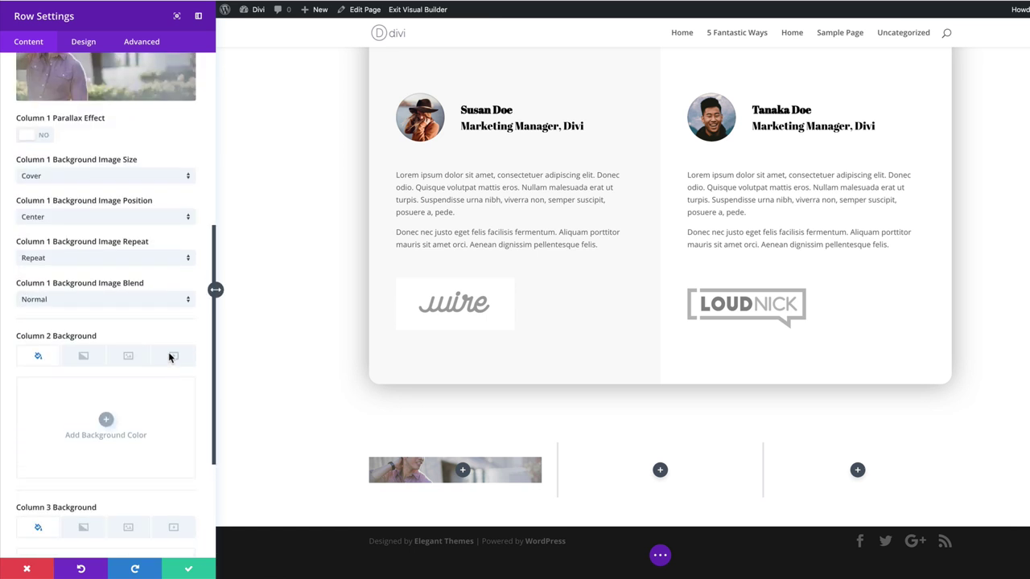
{"action": "left_click", "coordinate": [81, 258]}
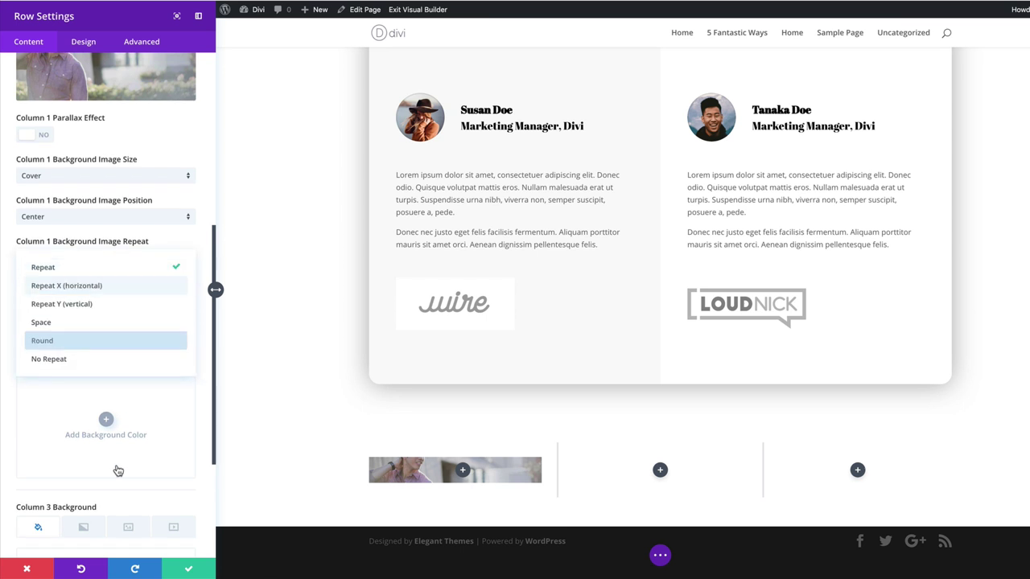
{"action": "key", "text": "Down"}
{"action": "key", "text": "Return"}
Give Column 3 the fashion-20 background image of the woman in a hat and set its repeat to No Repeat.
{"action": "scroll", "coordinate": [117, 477], "scroll_direction": "down", "scroll_amount": 5}
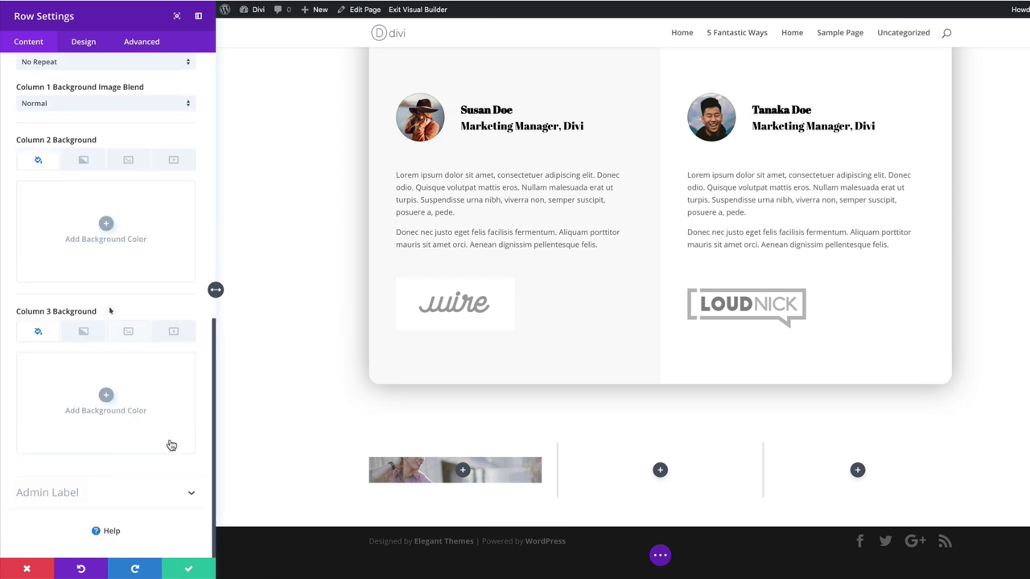
{"action": "left_click", "coordinate": [128, 331]}
{"action": "left_click", "coordinate": [106, 394]}
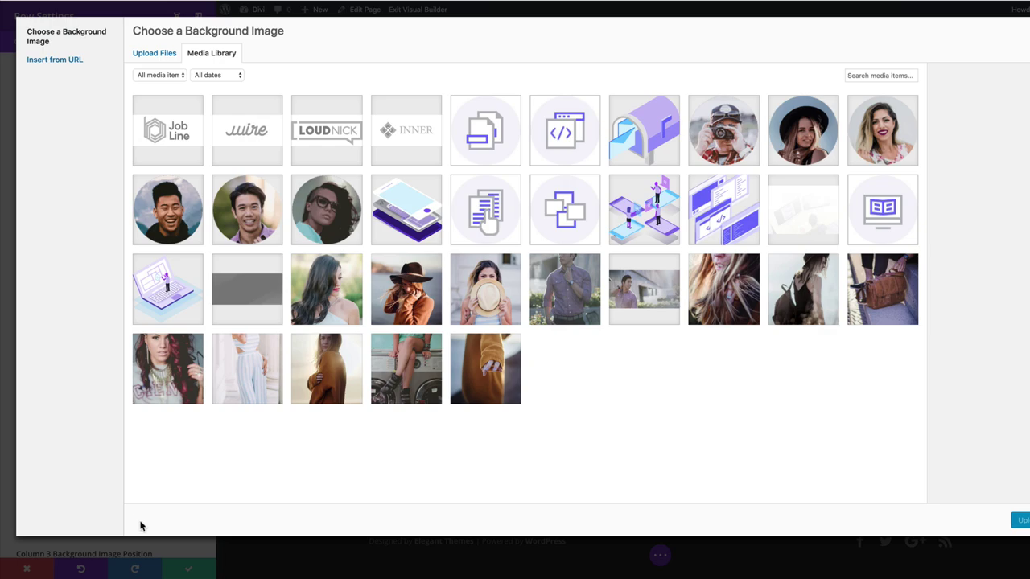
{"action": "left_click", "coordinate": [406, 289]}
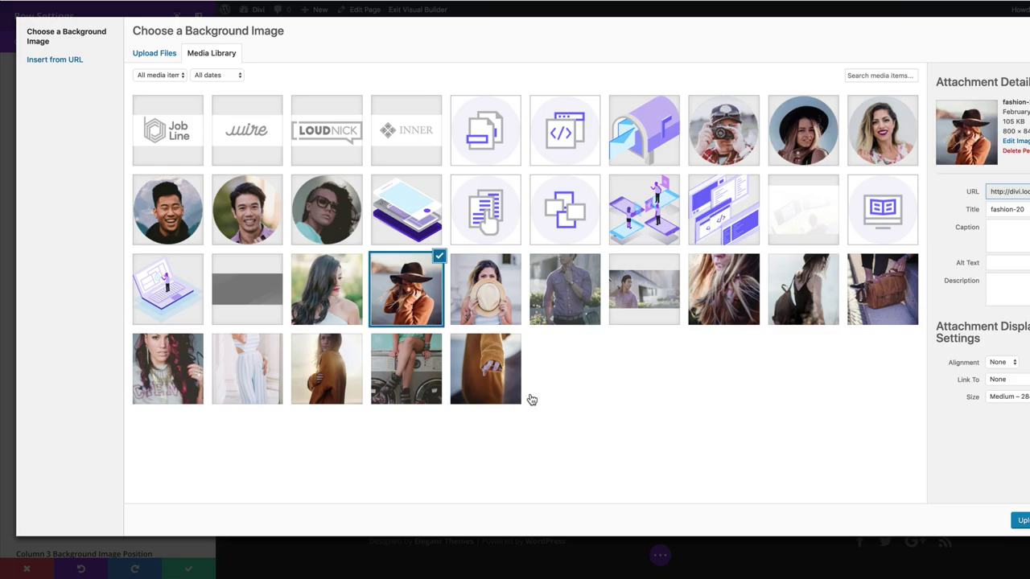
{"action": "left_click", "coordinate": [1021, 519]}
{"action": "scroll", "coordinate": [105, 290], "scroll_direction": "down", "scroll_amount": 5}
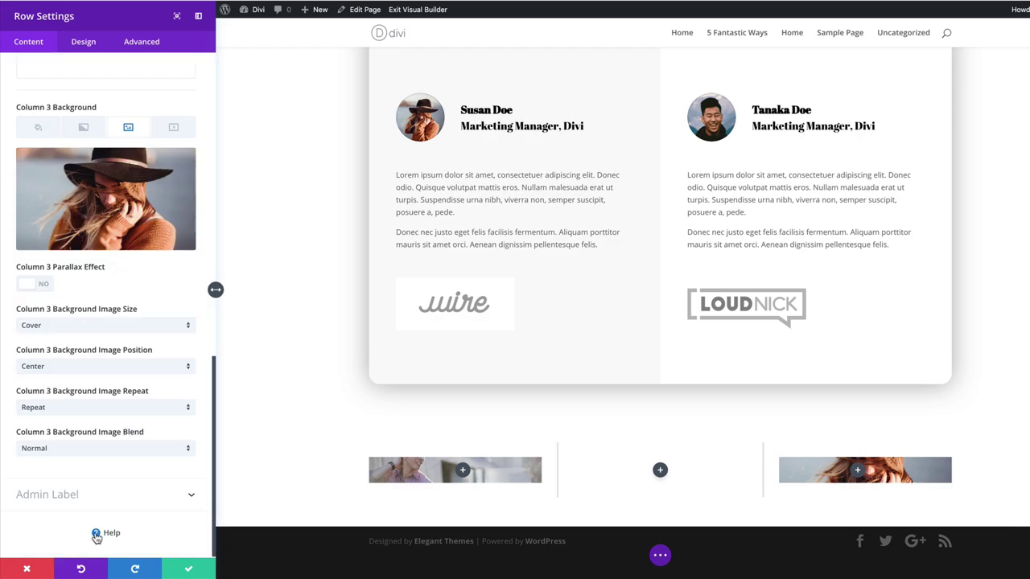
{"action": "left_click", "coordinate": [104, 407]}
{"action": "left_click", "coordinate": [80, 442]}
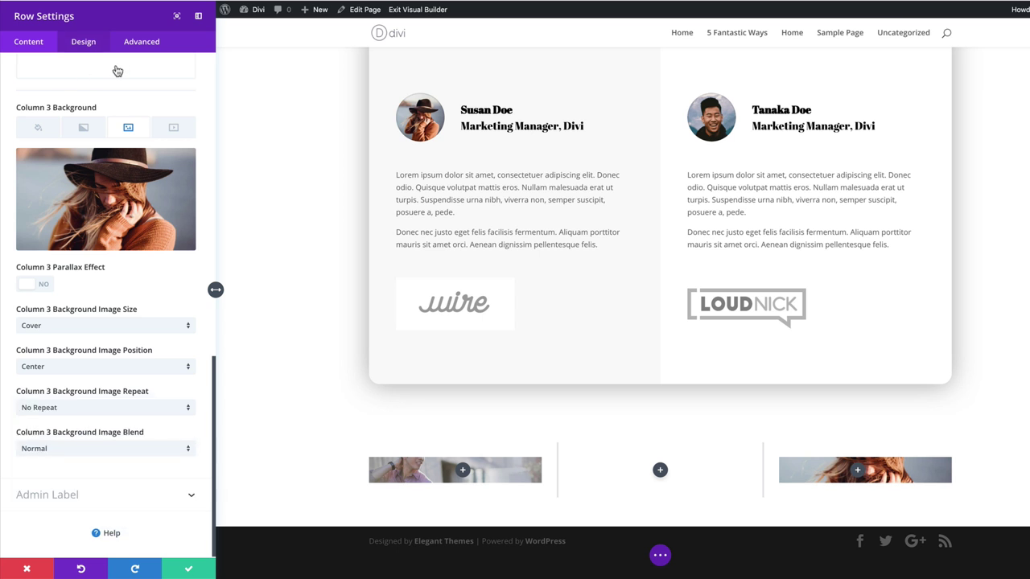
Make the three-column row full width and give it a custom gutter width of 1.
{"action": "left_click", "coordinate": [90, 44]}
{"action": "left_click", "coordinate": [78, 138]}
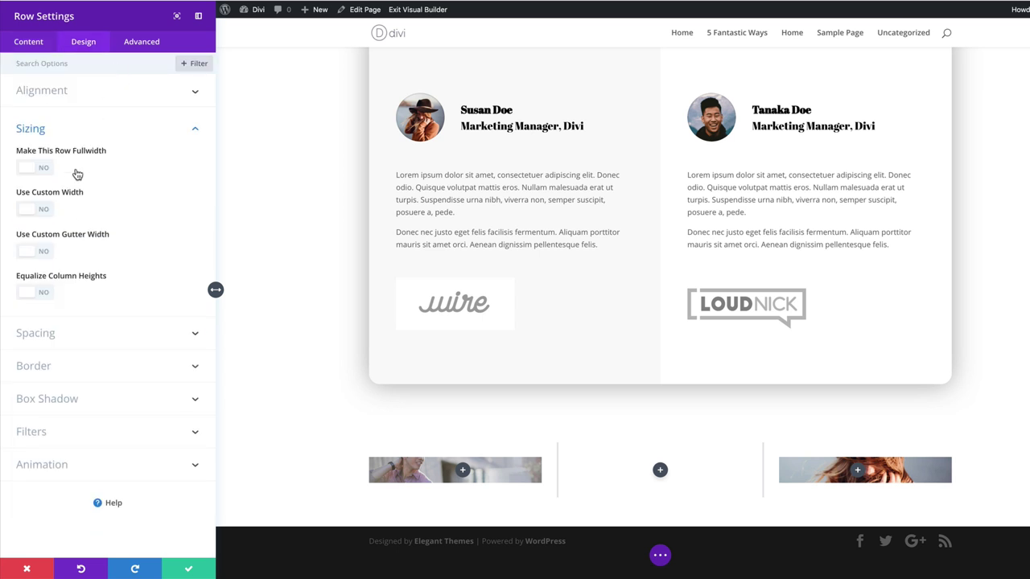
{"action": "left_click", "coordinate": [71, 175]}
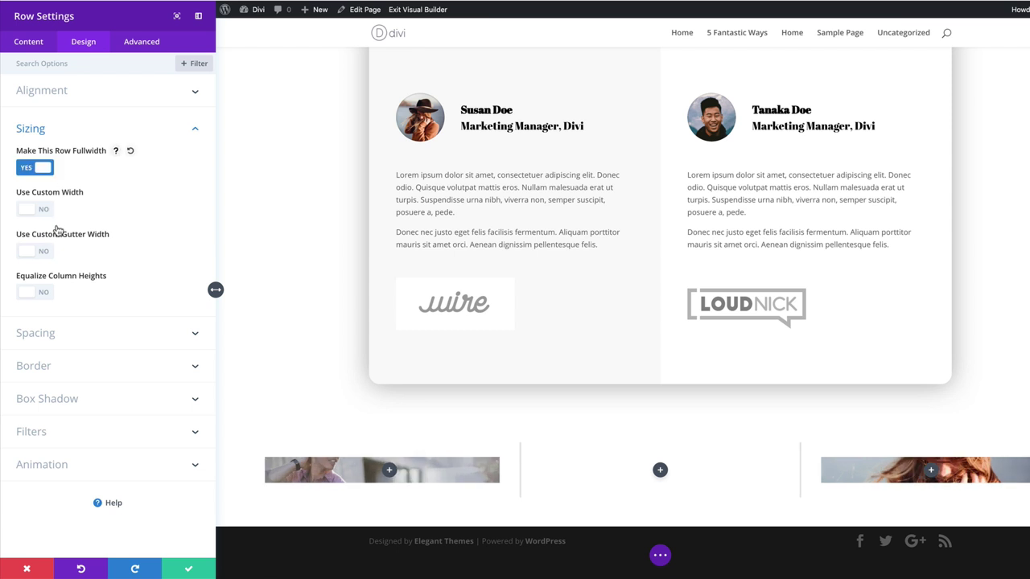
{"action": "left_click", "coordinate": [34, 251]}
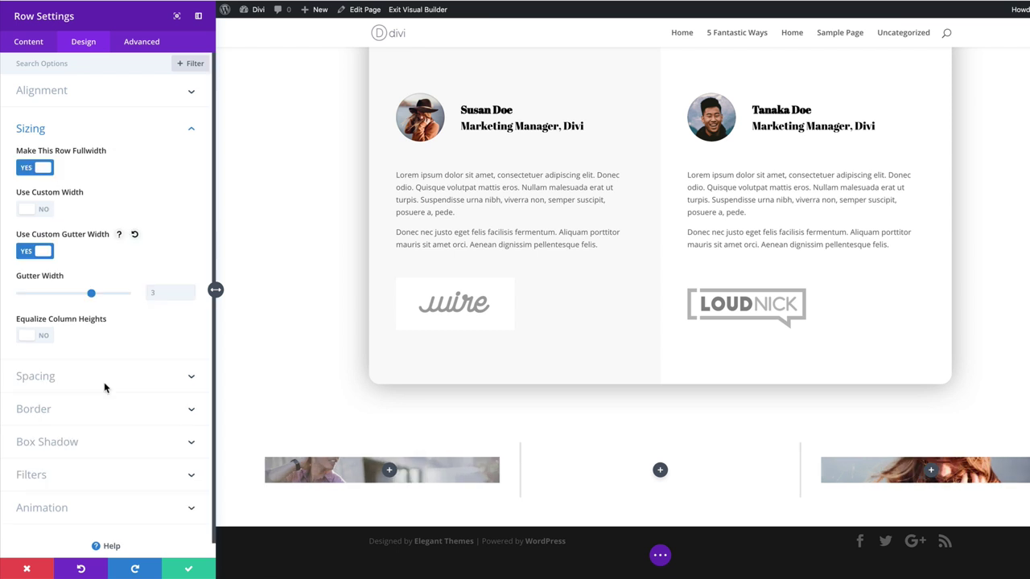
{"action": "left_click_drag", "start_coordinate": [91, 293], "coordinate": [20, 293]}
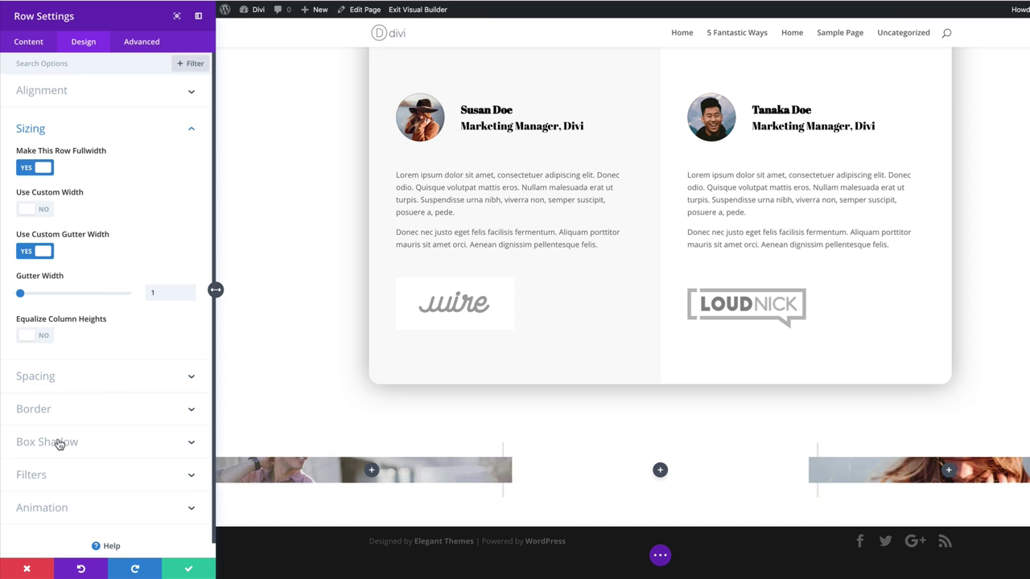
Equalize the row's column heights, set its custom top padding to 0, and save the row settings.
{"action": "left_click", "coordinate": [35, 336]}
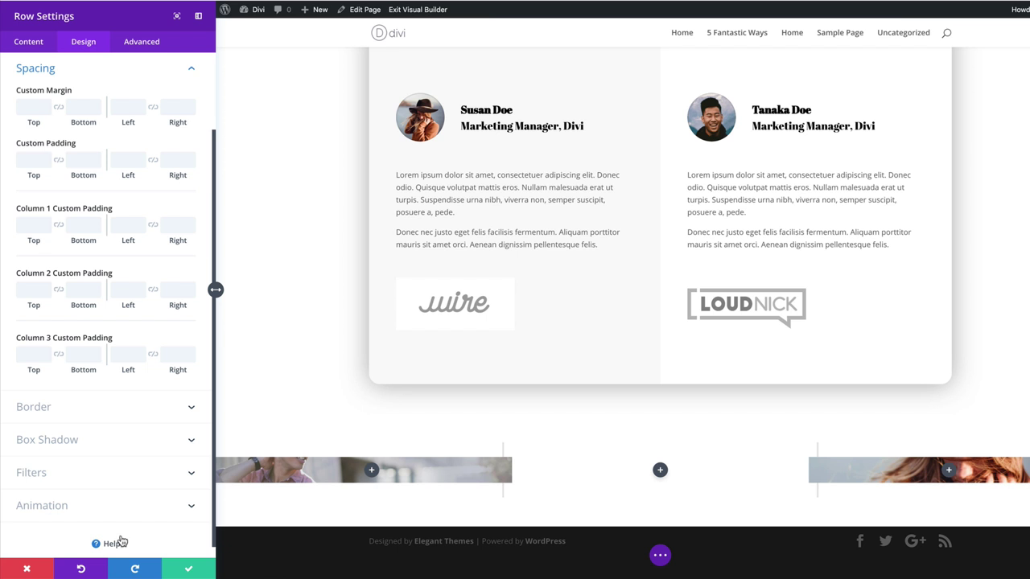
{"action": "left_click", "coordinate": [33, 159]}
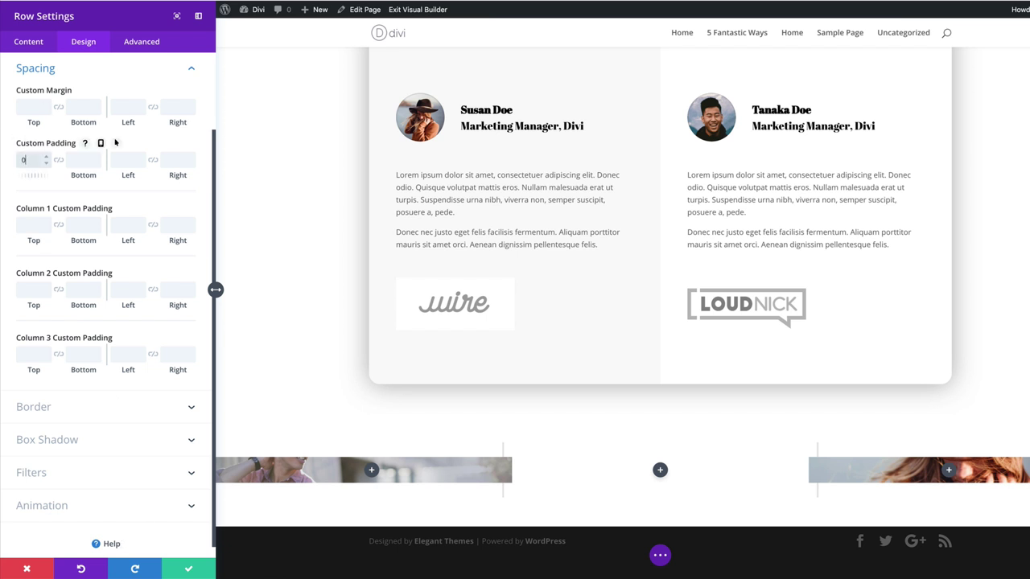
{"action": "left_click", "coordinate": [188, 569]}
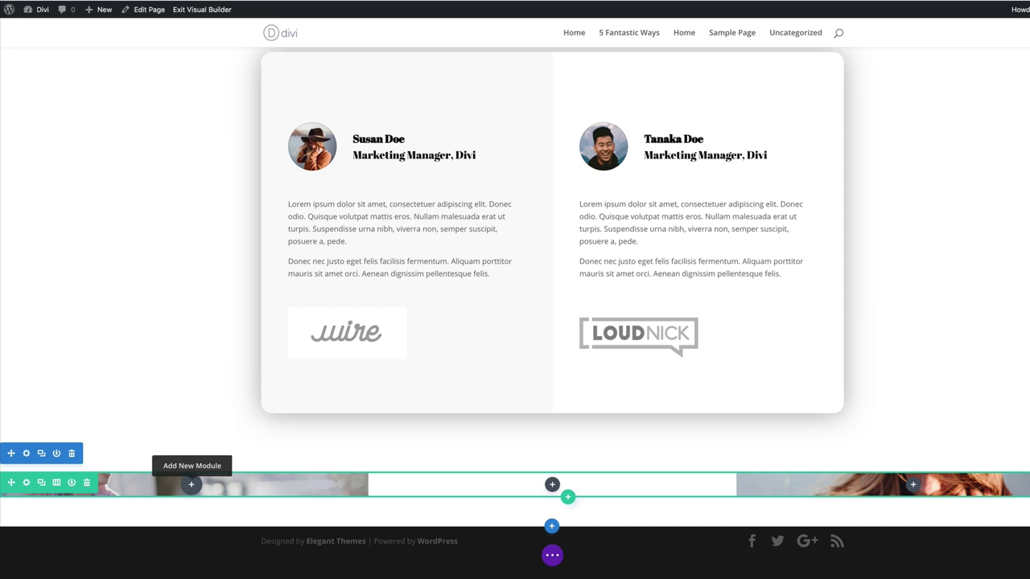
Add a Testimonial module to the row's first column.
{"action": "left_click", "coordinate": [191, 484]}
{"action": "type", "text": "te"}
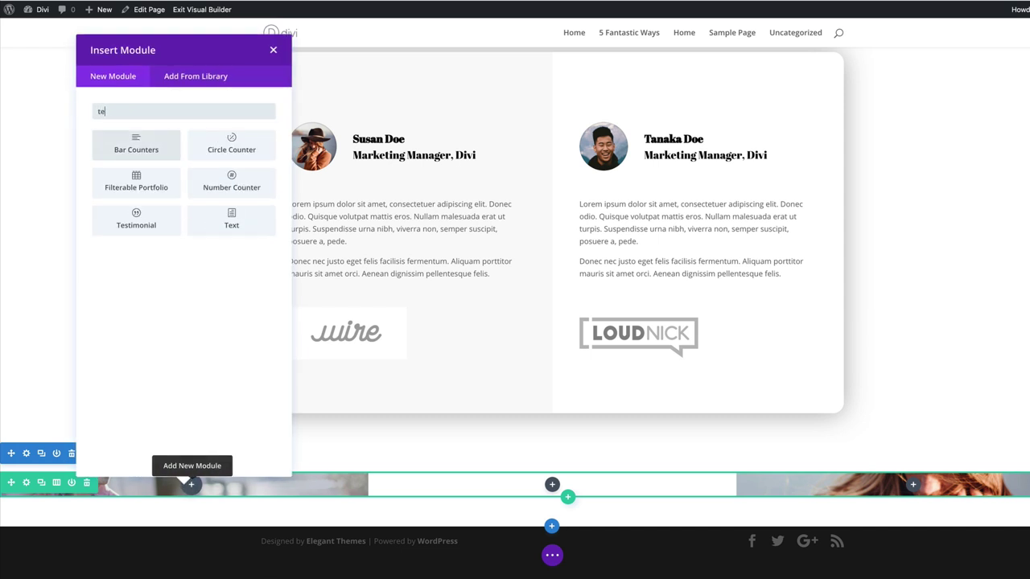
{"action": "type", "text": "s"}
{"action": "left_click", "coordinate": [136, 145]}
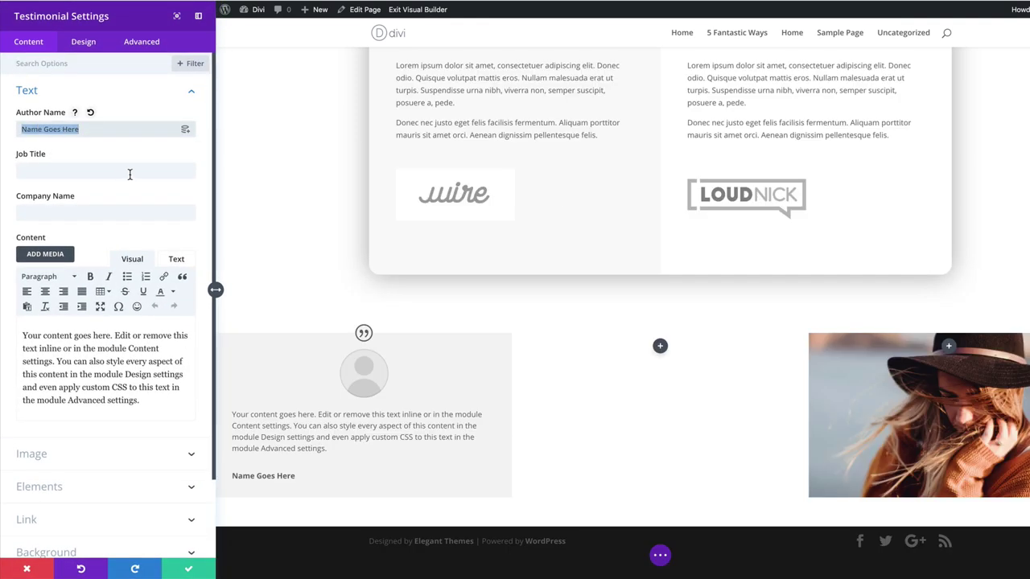
Fill in the author's name, job title Manager and company Divi, and remove the testimonial's portrait image.
{"action": "type", "text": "John Doe"}
{"action": "left_click", "coordinate": [130, 174]}
{"action": "type", "text": "Manager"}
{"action": "key", "text": "Tab"}
{"action": "type", "text": "Divi"}
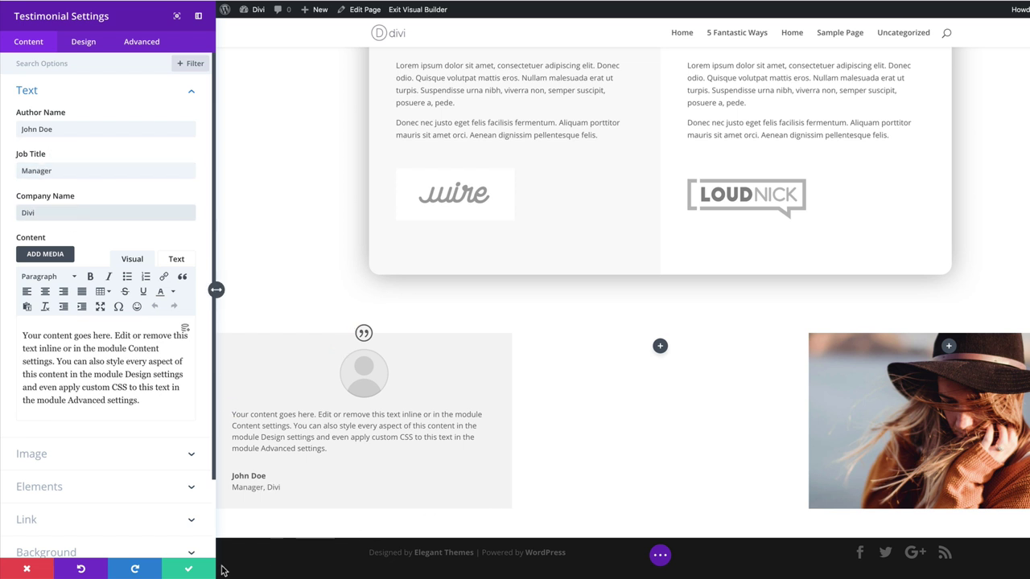
{"action": "scroll", "coordinate": [201, 547], "scroll_direction": "down", "scroll_amount": 1}
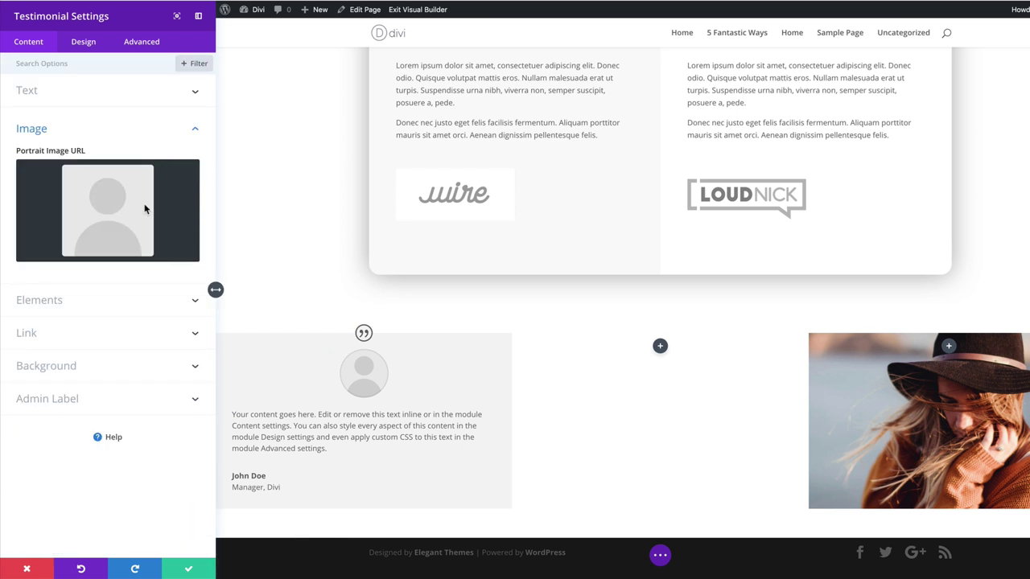
{"action": "left_click", "coordinate": [183, 174]}
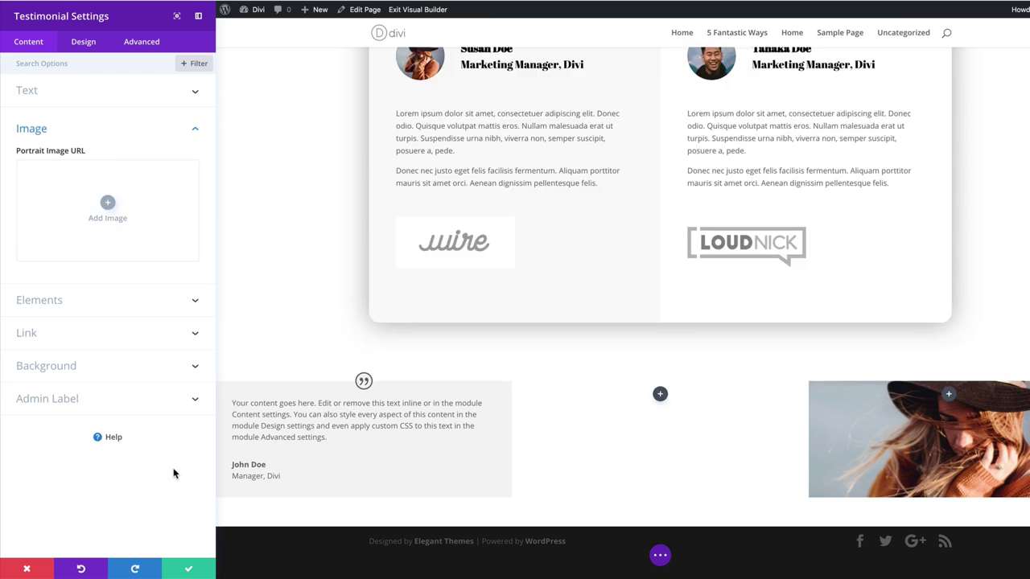
Give the testimonial a linear gradient background from purple #8b32ff to pink #ff35ae with a direction of 120deg.
{"action": "left_click", "coordinate": [108, 366]}
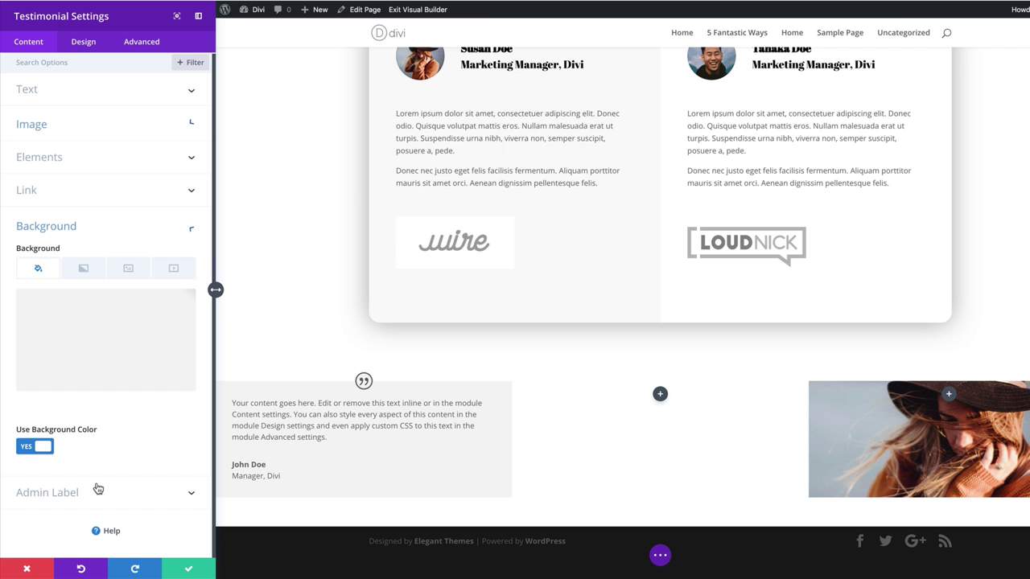
{"action": "left_click", "coordinate": [84, 269]}
{"action": "left_click", "coordinate": [114, 362]}
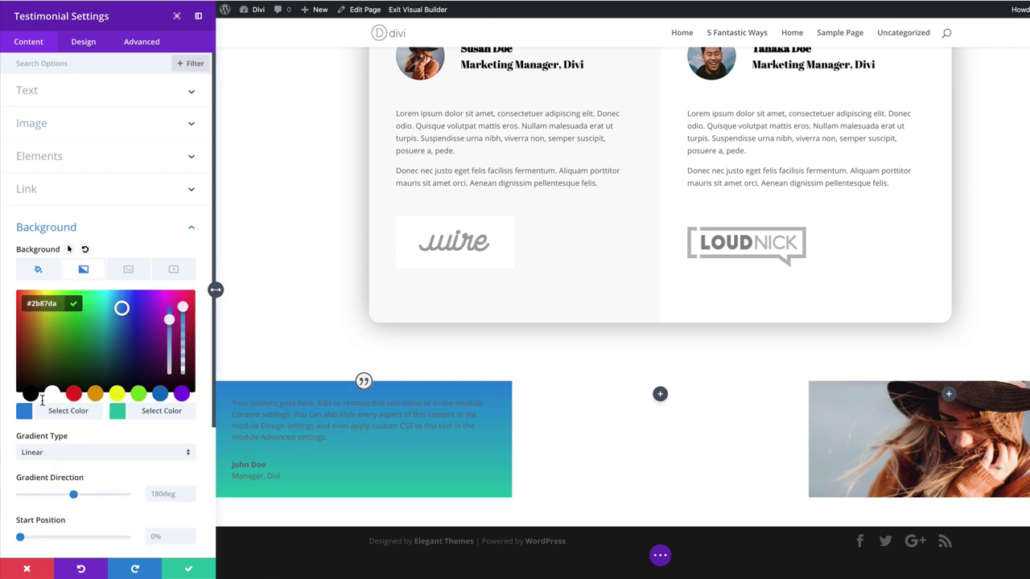
{"action": "left_click", "coordinate": [151, 293]}
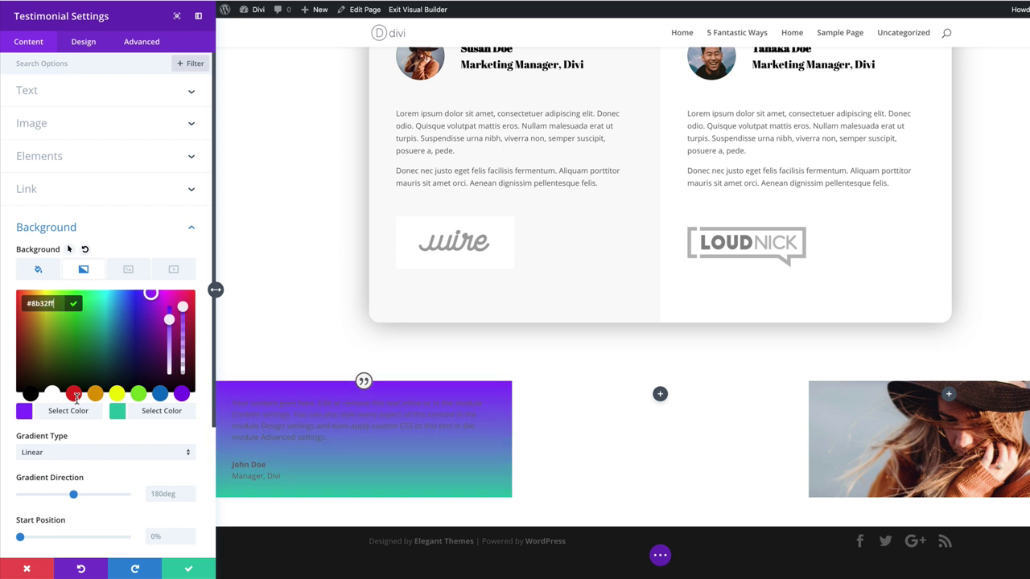
{"action": "left_click", "coordinate": [185, 410]}
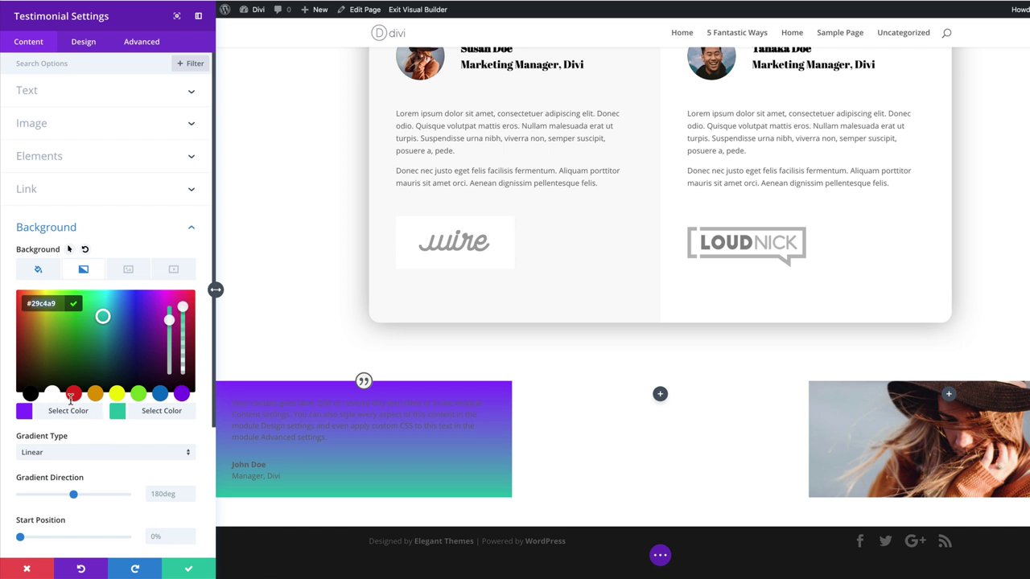
{"action": "left_click", "coordinate": [180, 292]}
{"action": "scroll", "coordinate": [108, 306], "scroll_direction": "down", "scroll_amount": 1}
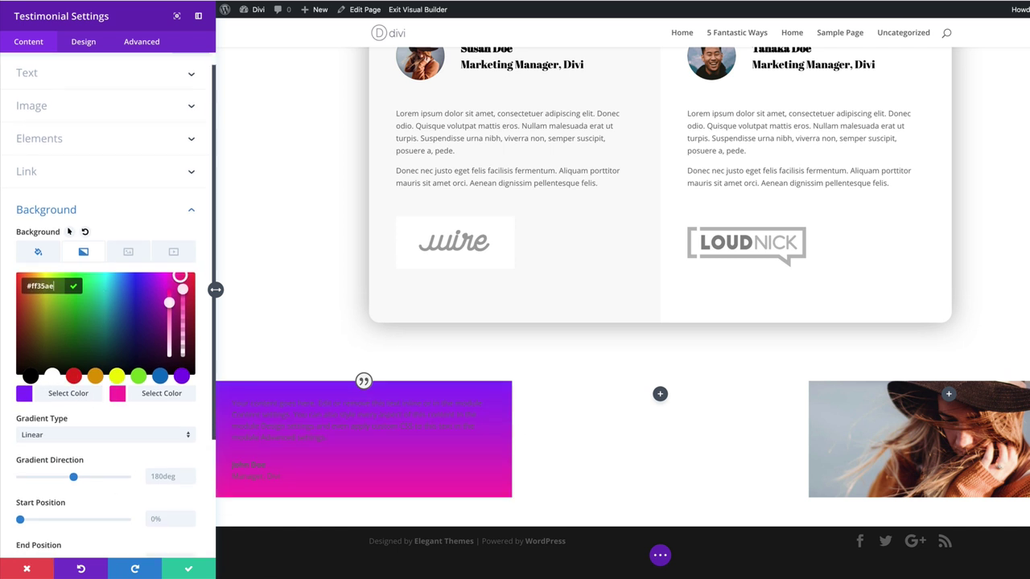
{"action": "key", "text": "Tab"}
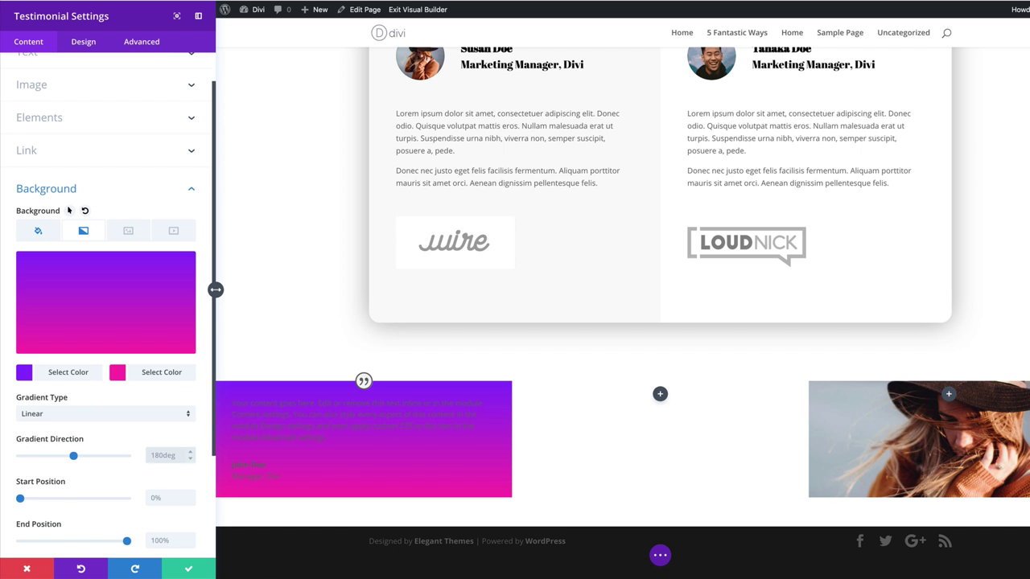
{"action": "type", "text": "12"}
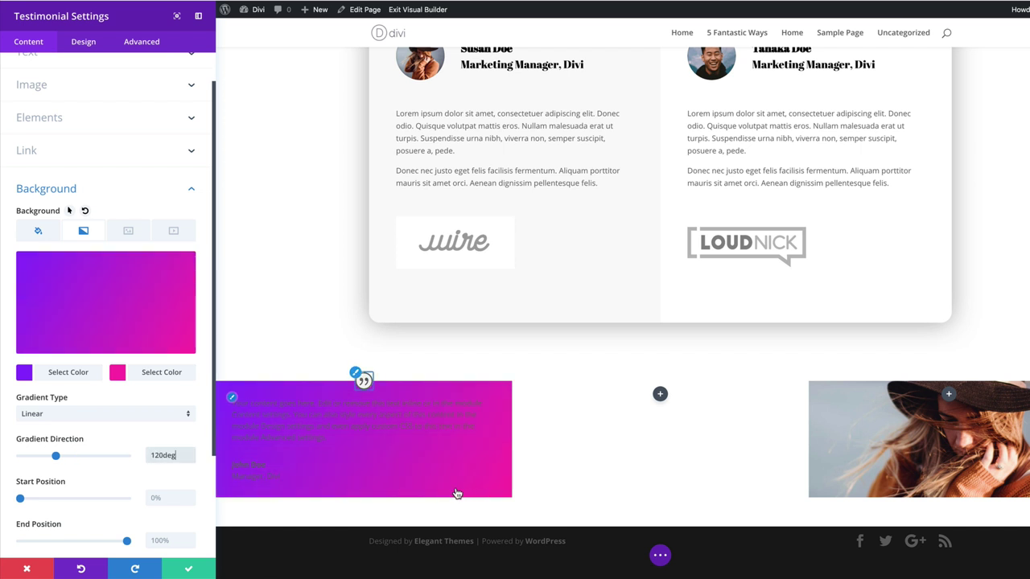
Make the quote icon black on a white background, and make the testimonial text white with left-aligned body text.
{"action": "key", "text": "shift+Tab"}
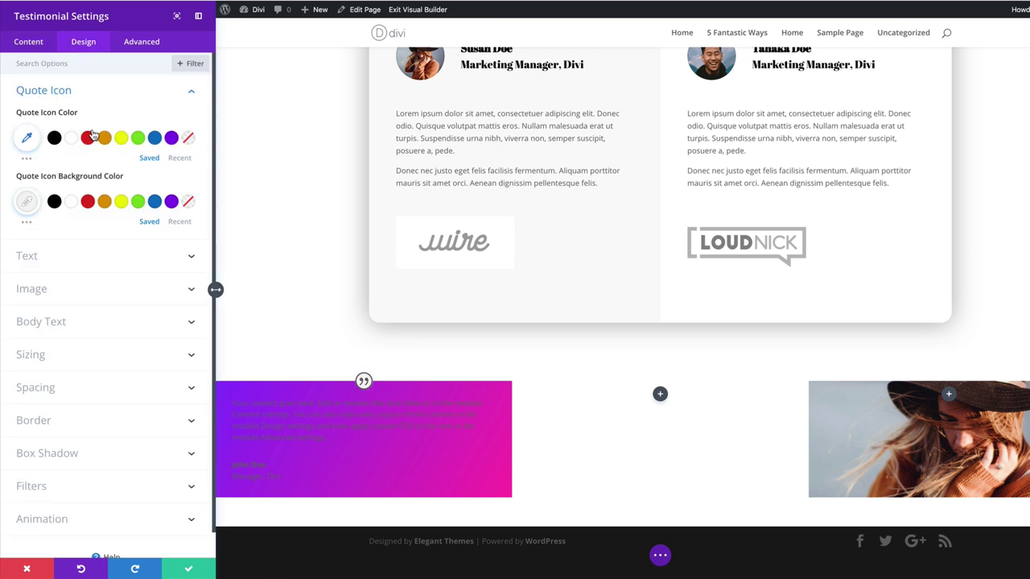
{"action": "left_click", "coordinate": [54, 138]}
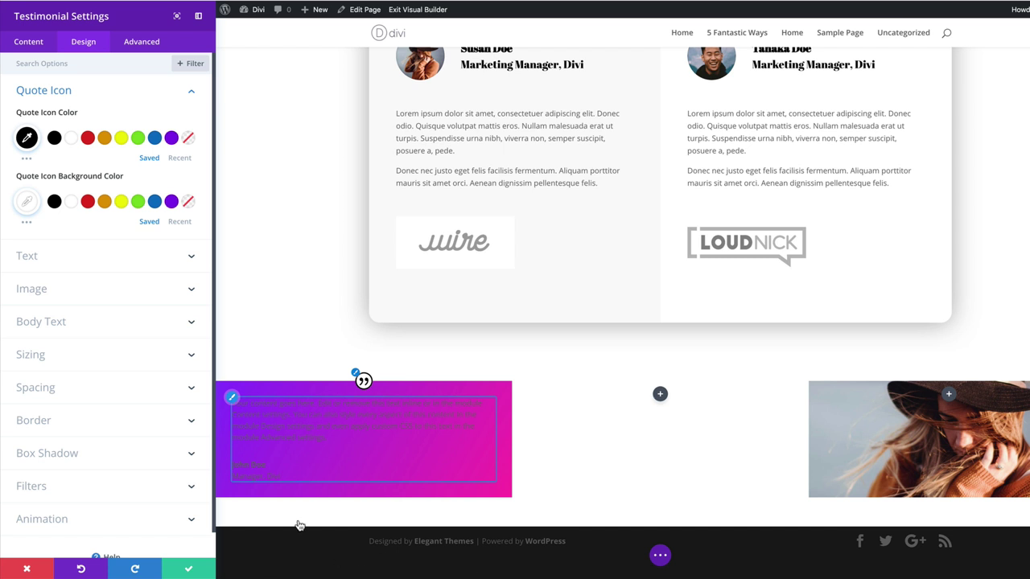
{"action": "left_click", "coordinate": [232, 398]}
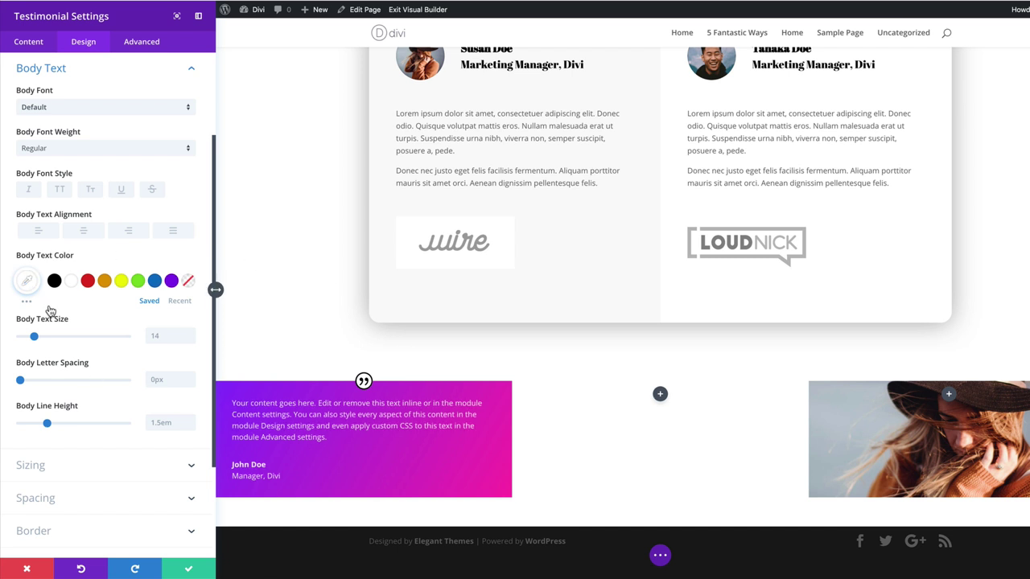
{"action": "left_click", "coordinate": [38, 230]}
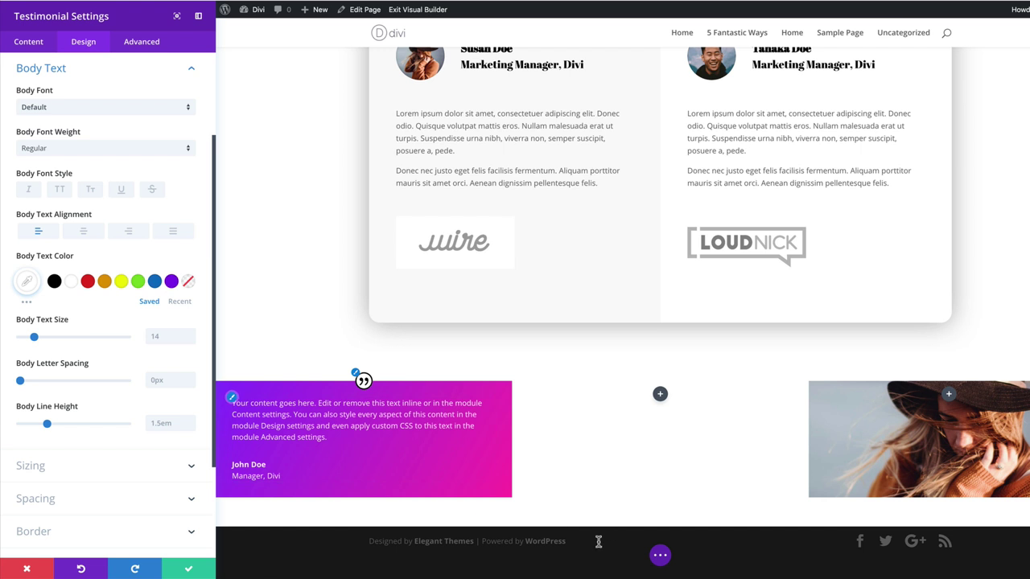
Set the testimonial's custom padding to 100px on all four sides.
{"action": "scroll", "coordinate": [216, 290], "scroll_direction": "down", "scroll_amount": 3}
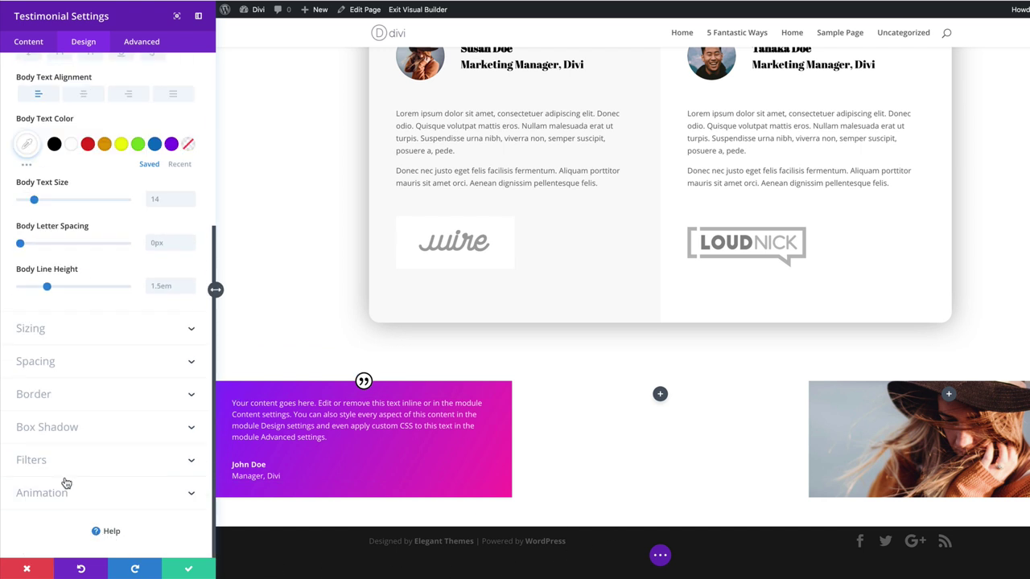
{"action": "left_click", "coordinate": [63, 361]}
{"action": "left_click", "coordinate": [39, 342]}
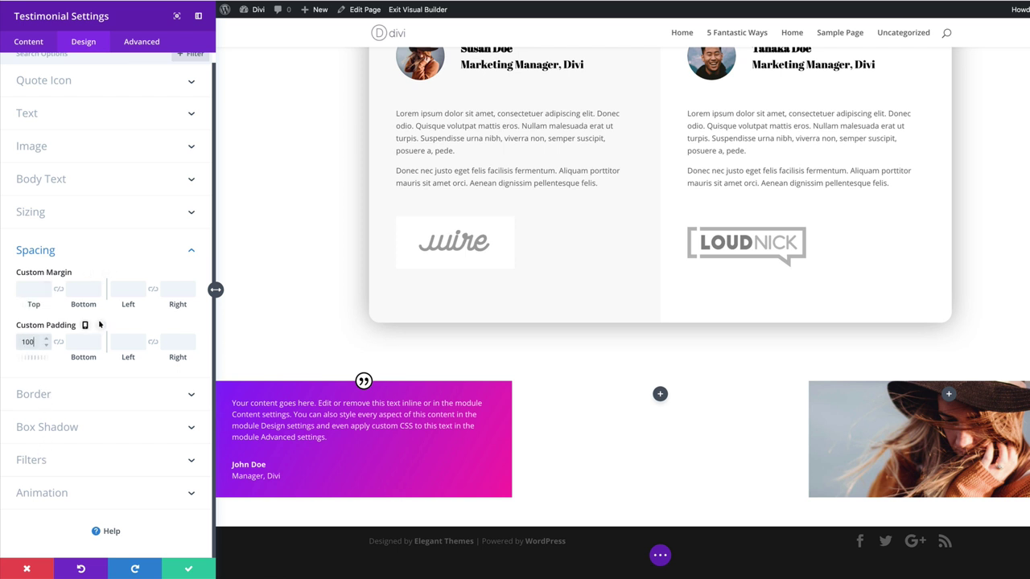
{"action": "left_click", "coordinate": [59, 342]}
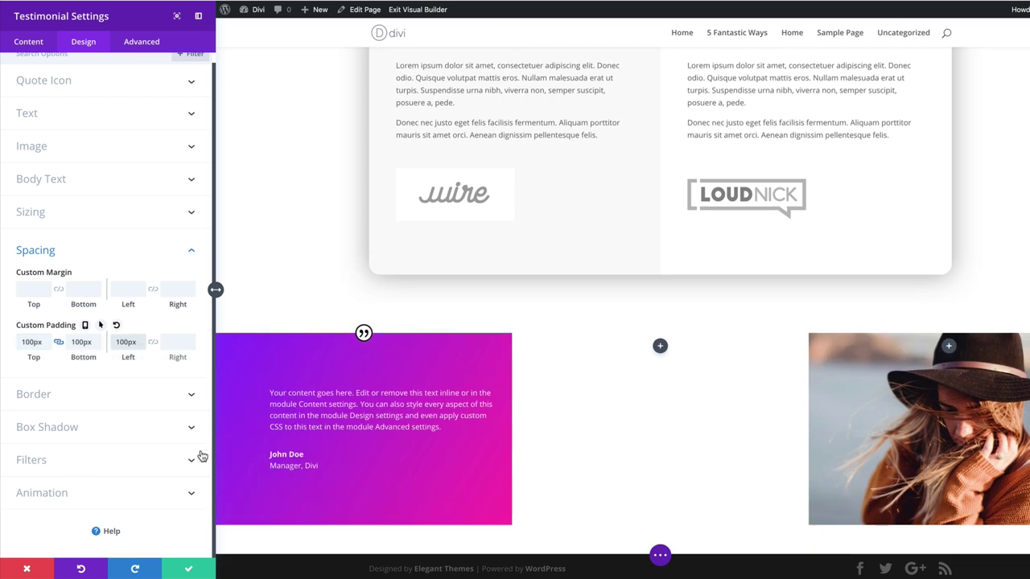
{"action": "left_click", "coordinate": [153, 342]}
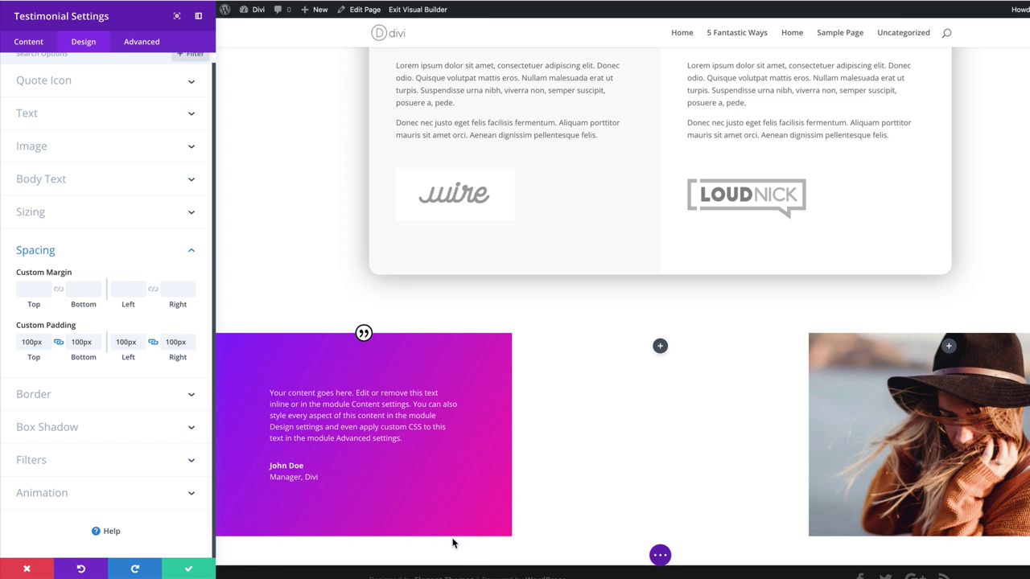
Replace the testimonial's placeholder content with the two Lorem ipsum paragraphs used in the testimonials above.
{"action": "scroll", "coordinate": [153, 282], "scroll_direction": "up", "scroll_amount": 1}
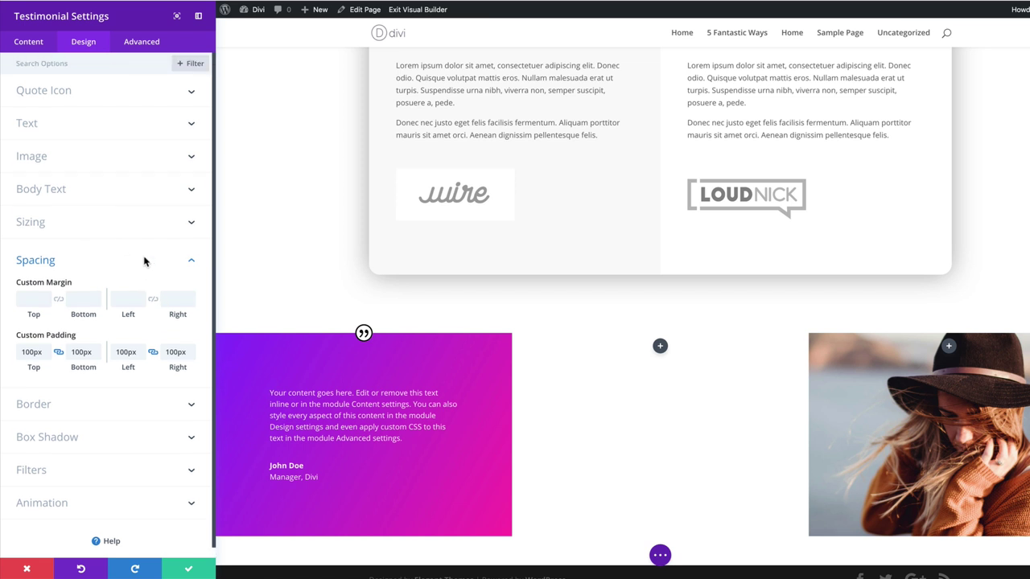
{"action": "left_click", "coordinate": [30, 42]}
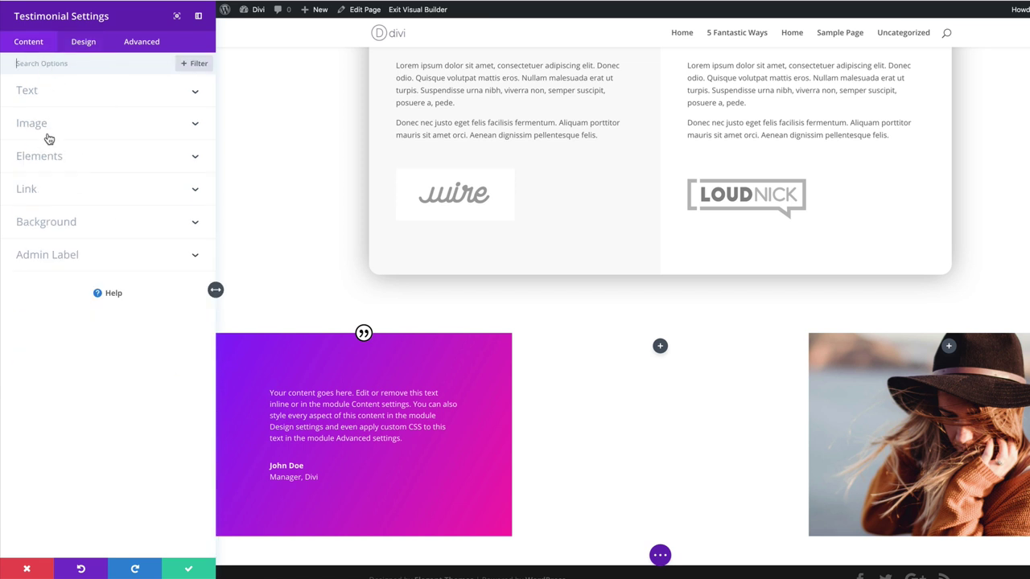
{"action": "left_click", "coordinate": [46, 95]}
{"action": "left_click_drag", "start_coordinate": [22, 335], "coordinate": [166, 524]}
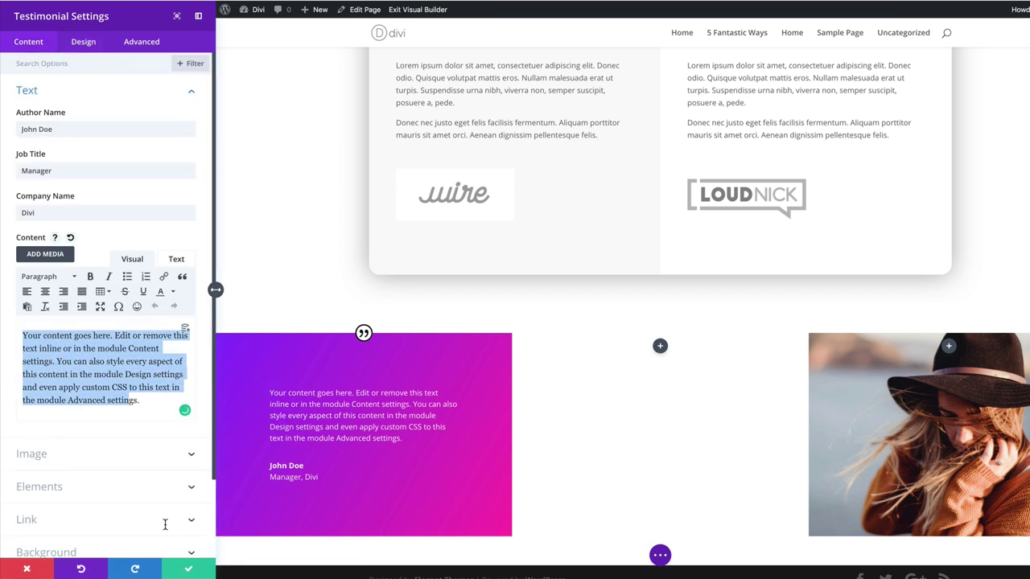
{"action": "type", "text": "Lorem ipsum dolor sit amet, consectetuer adipiscing elit. Donec odio. Quisque volutpat mattis eros. Nullam malesuada erat ut turpis. Suspendisse urna nibh, viverra non, semper suscipit, posuere a, pede. Donec nec justo eget felis facilisis fermentum. Aliquam porttitor mauris sit amet orci. Aenean dignissim pellentesque felis."}
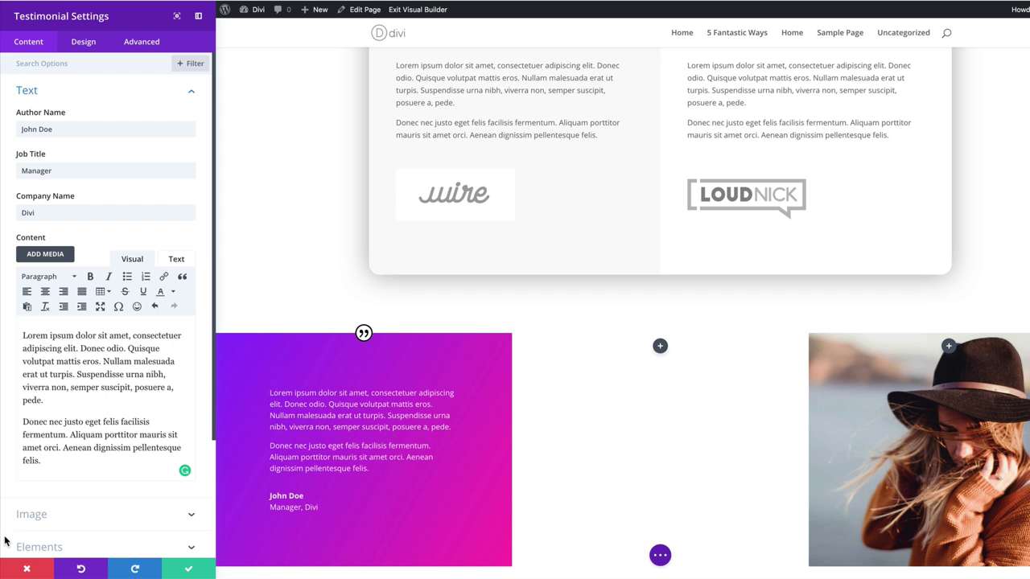
Give the gradient testimonial the first box shadow preset, with 80px blur strength and -10px spread strength.
{"action": "scroll", "coordinate": [145, 556], "scroll_direction": "down", "scroll_amount": 3}
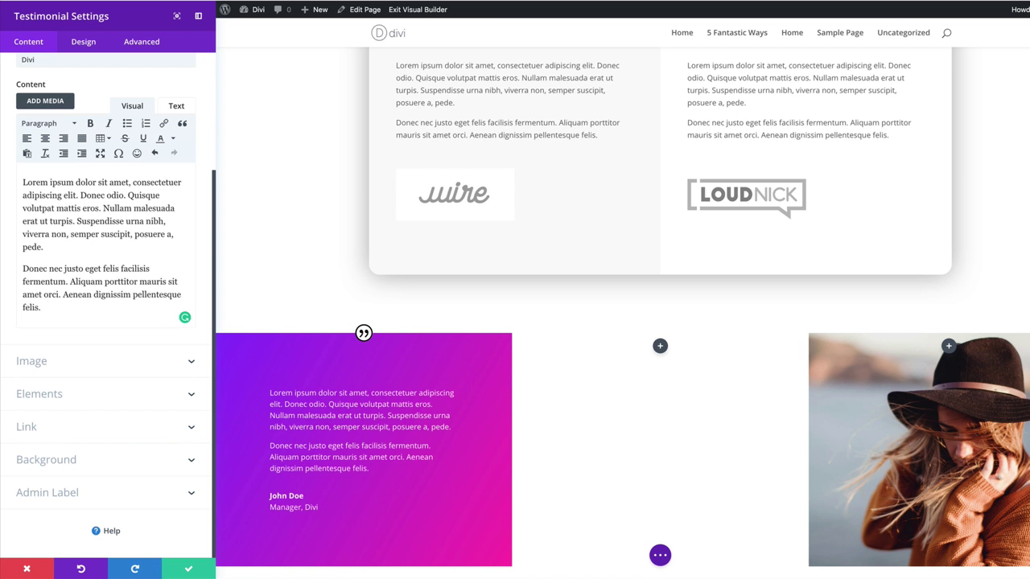
{"action": "left_click", "coordinate": [84, 42]}
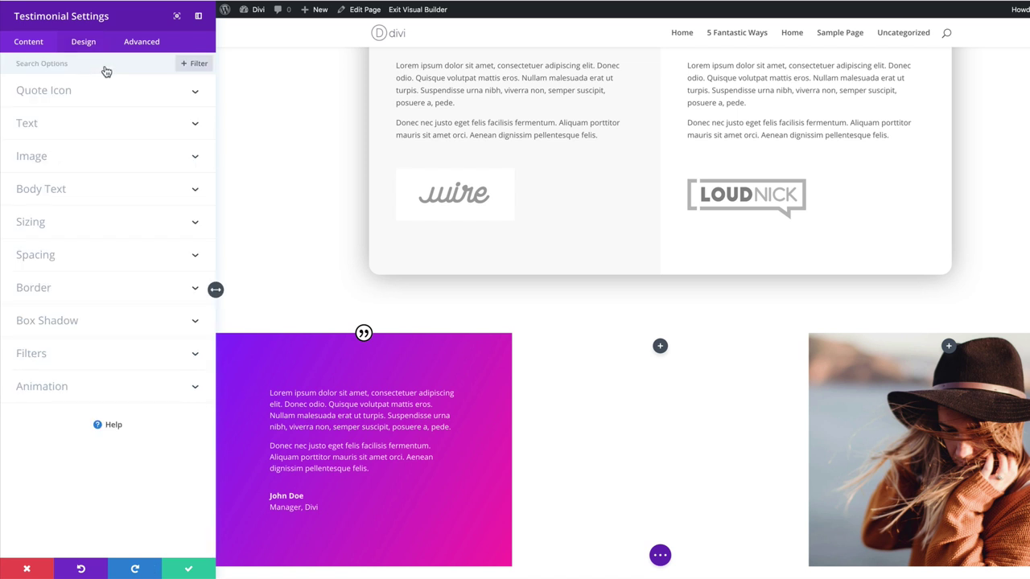
{"action": "left_click", "coordinate": [88, 320]}
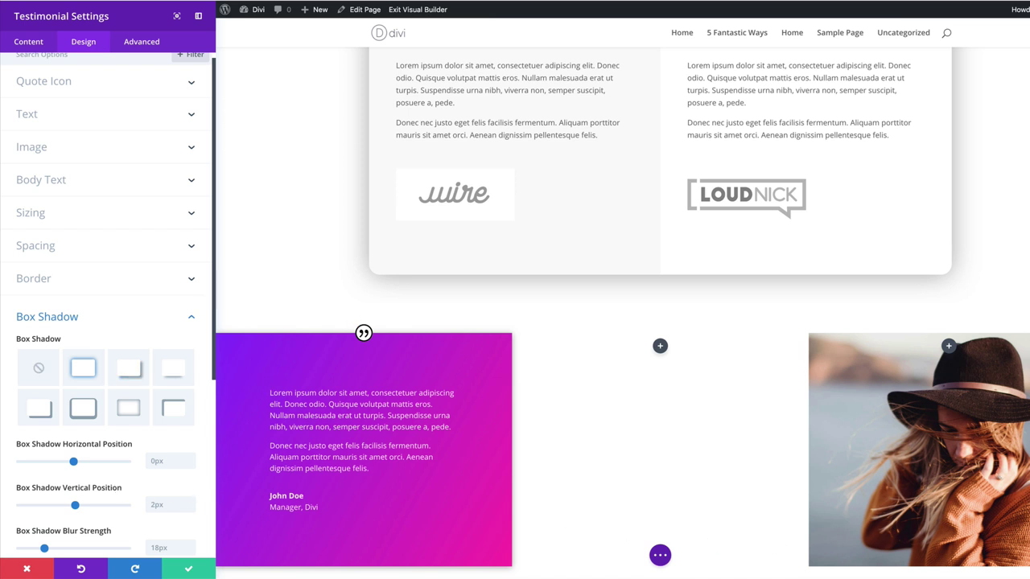
{"action": "scroll", "coordinate": [215, 290], "scroll_direction": "down", "scroll_amount": 5}
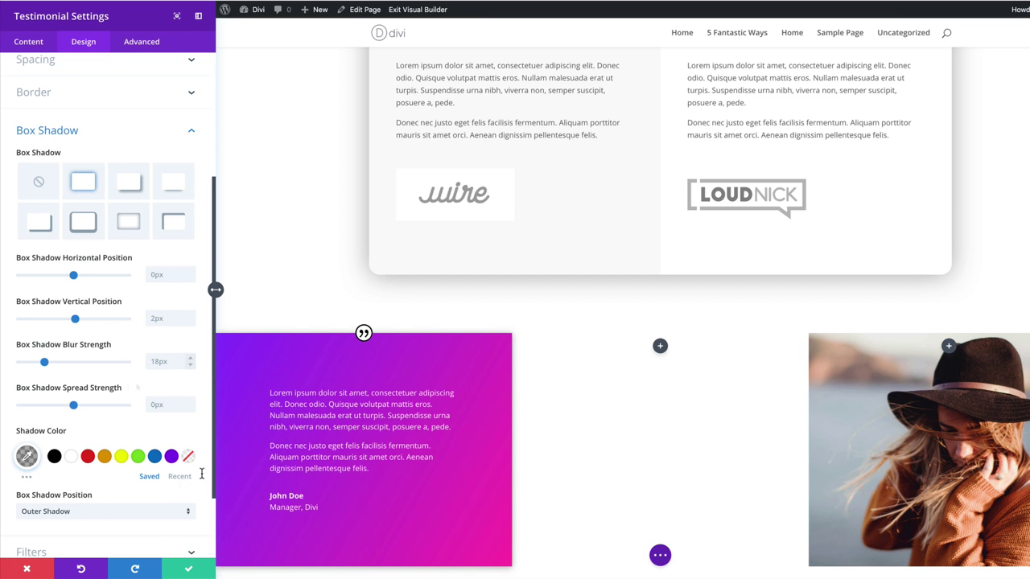
{"action": "left_click", "coordinate": [152, 361]}
{"action": "type", "text": "80"}
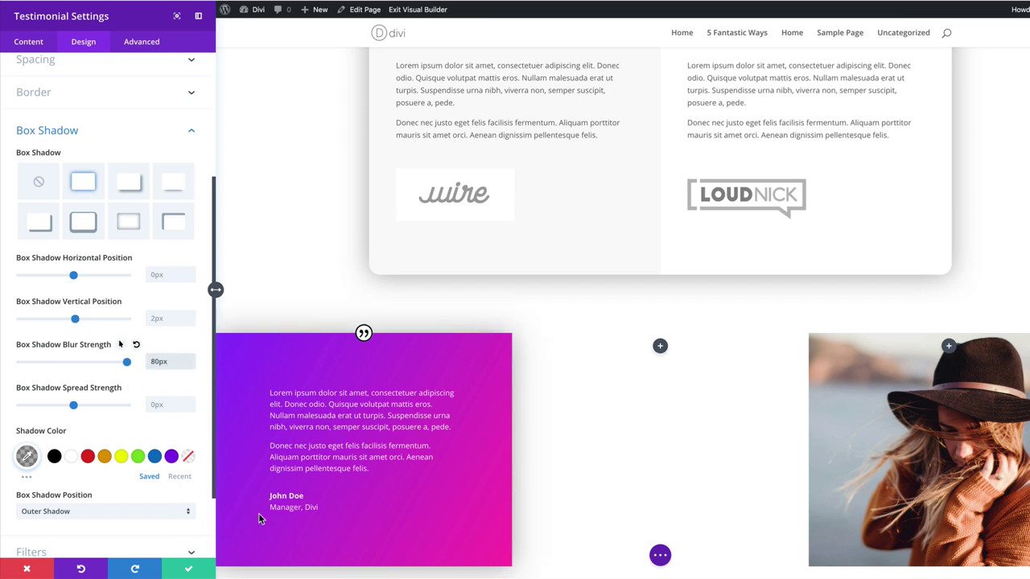
{"action": "key", "text": "Tab"}
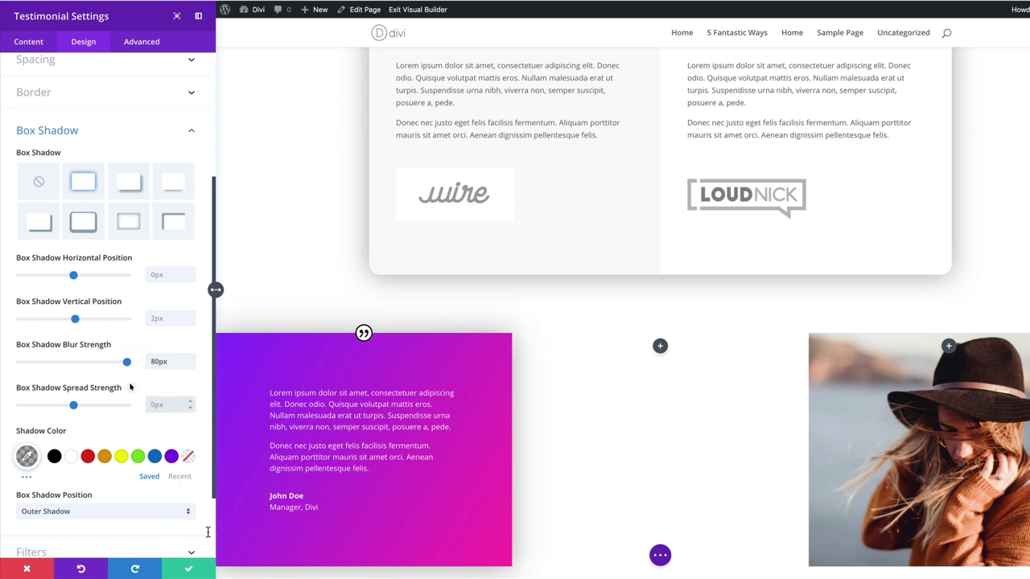
{"action": "type", "text": "-10"}
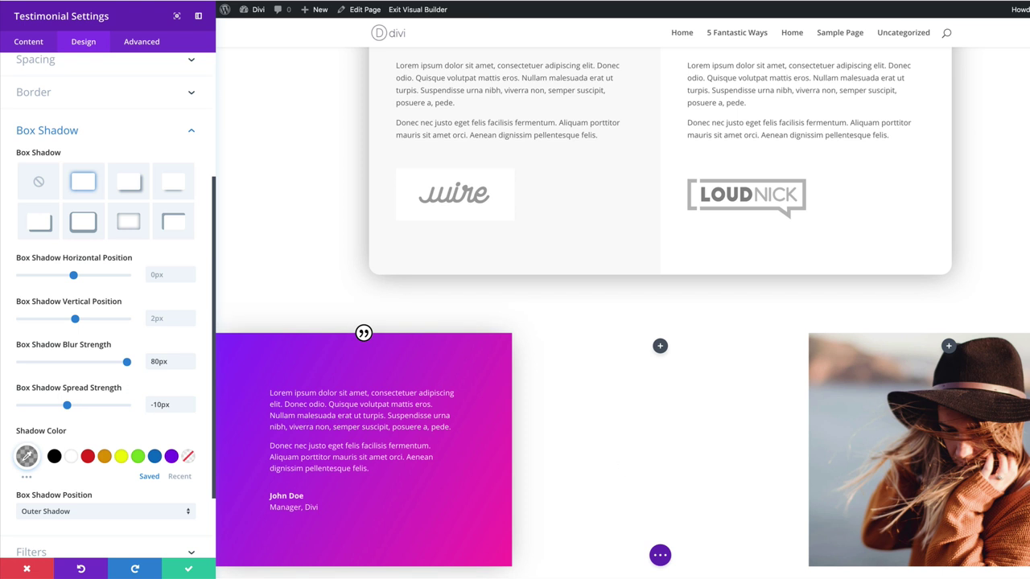
{"action": "scroll", "coordinate": [109, 322], "scroll_direction": "down", "scroll_amount": 1}
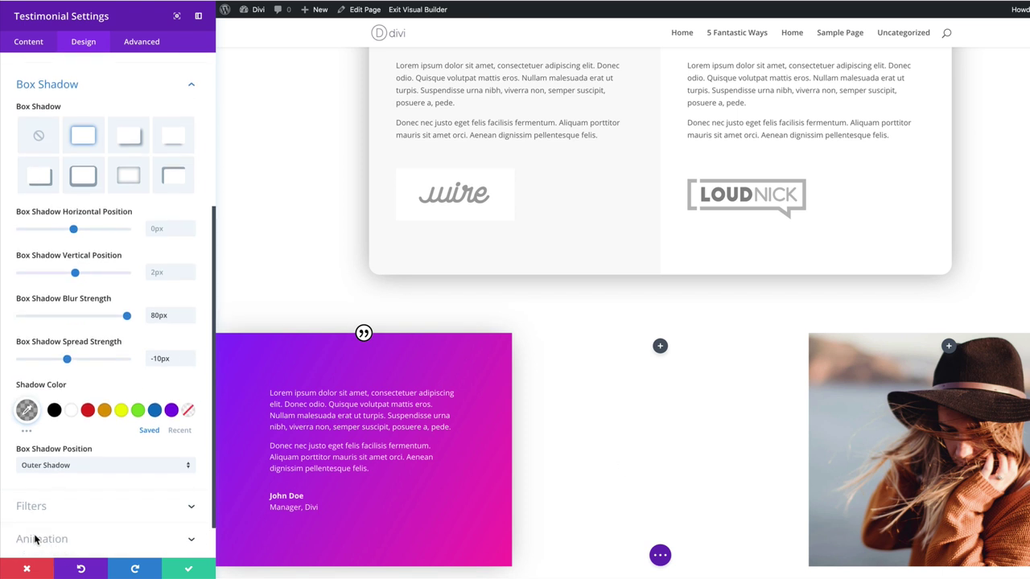
Set the testimonial's box shadow color to pink #ff35ae at full opacity.
{"action": "left_click", "coordinate": [27, 411]}
{"action": "left_click_drag", "start_coordinate": [183, 461], "coordinate": [183, 415]}
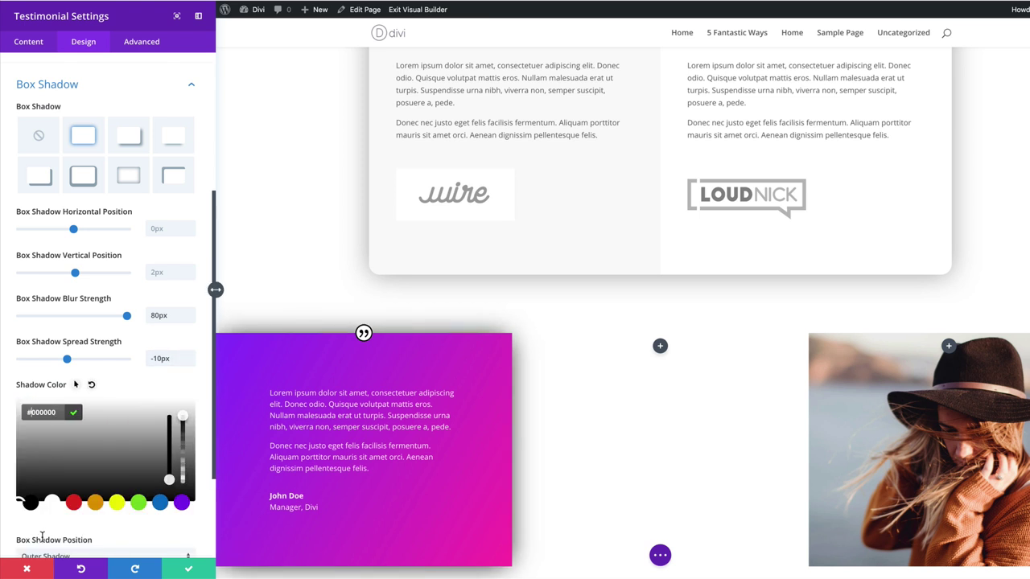
{"action": "type", "text": "ff35ae"}
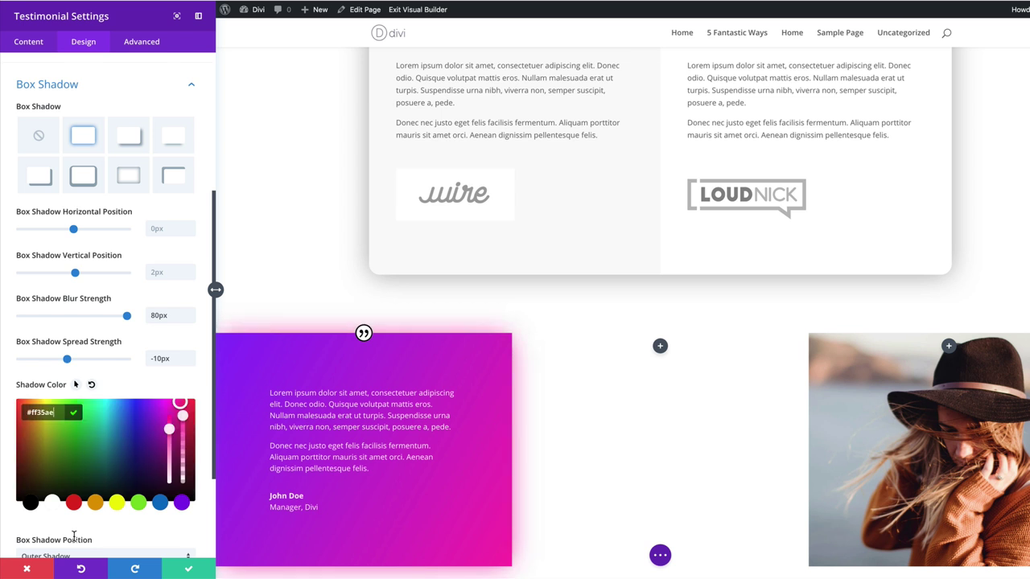
{"action": "scroll", "coordinate": [108, 321], "scroll_direction": "down", "scroll_amount": 3}
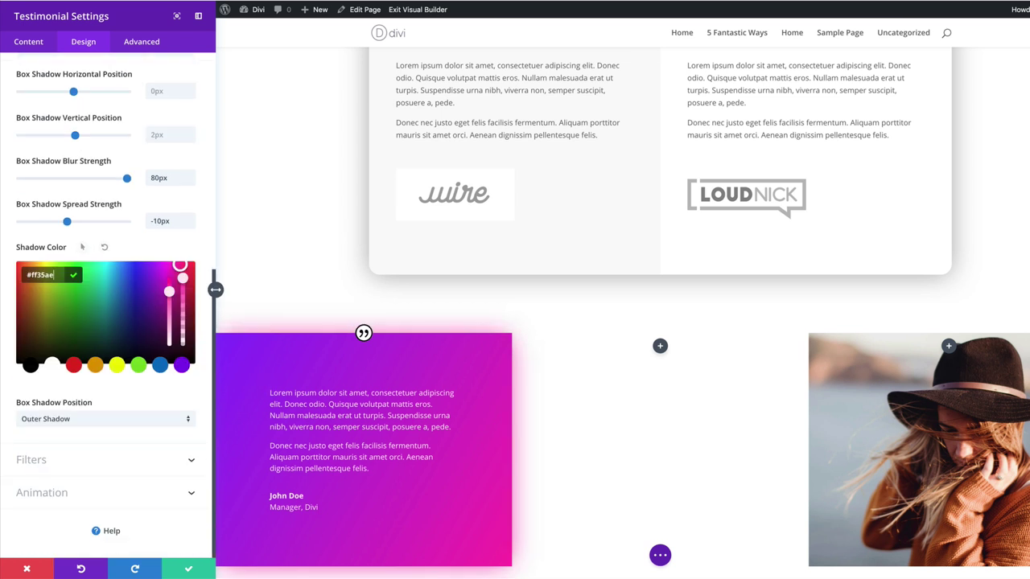
Set the testimonial's hover opacity filter to 0% to reveal the column photo, and save the module.
{"action": "left_click", "coordinate": [81, 460]}
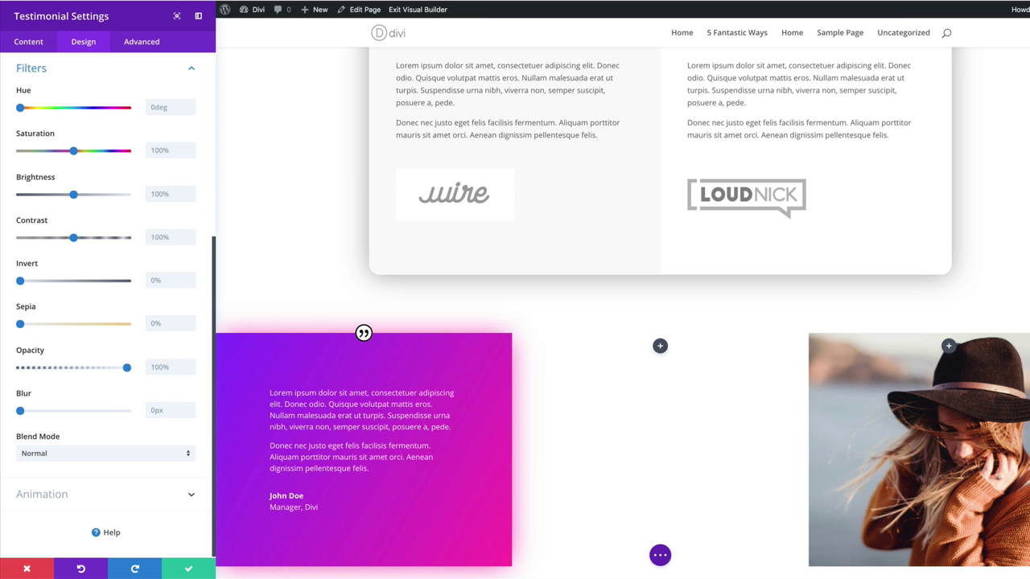
{"action": "left_click", "coordinate": [70, 350]}
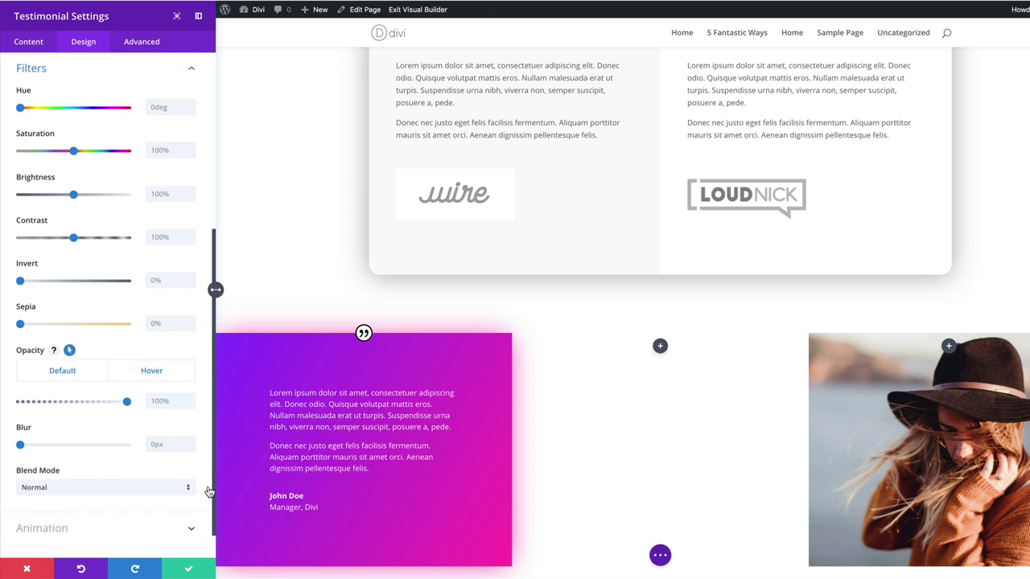
{"action": "left_click", "coordinate": [159, 370]}
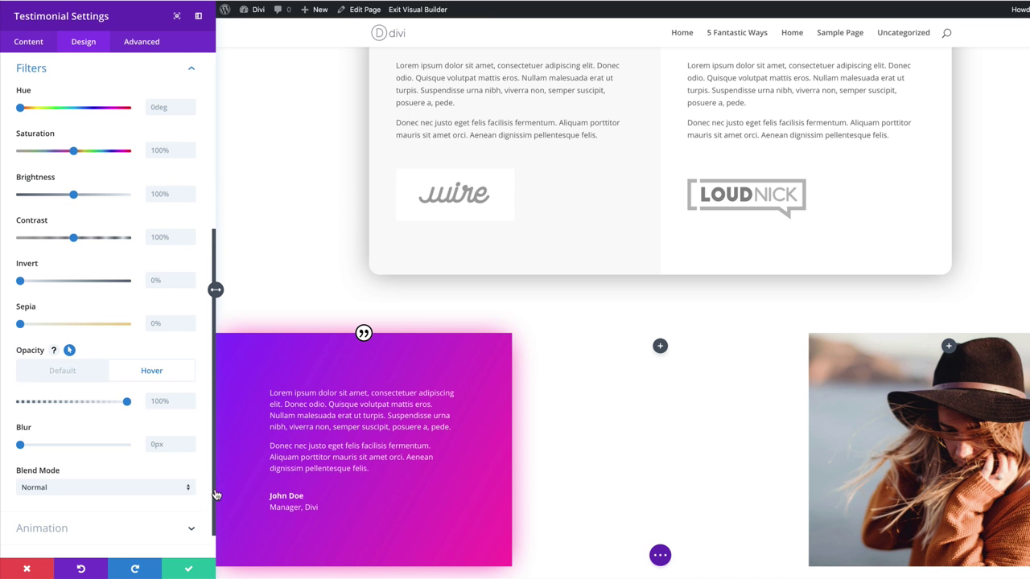
{"action": "left_click_drag", "start_coordinate": [127, 401], "coordinate": [45, 401]}
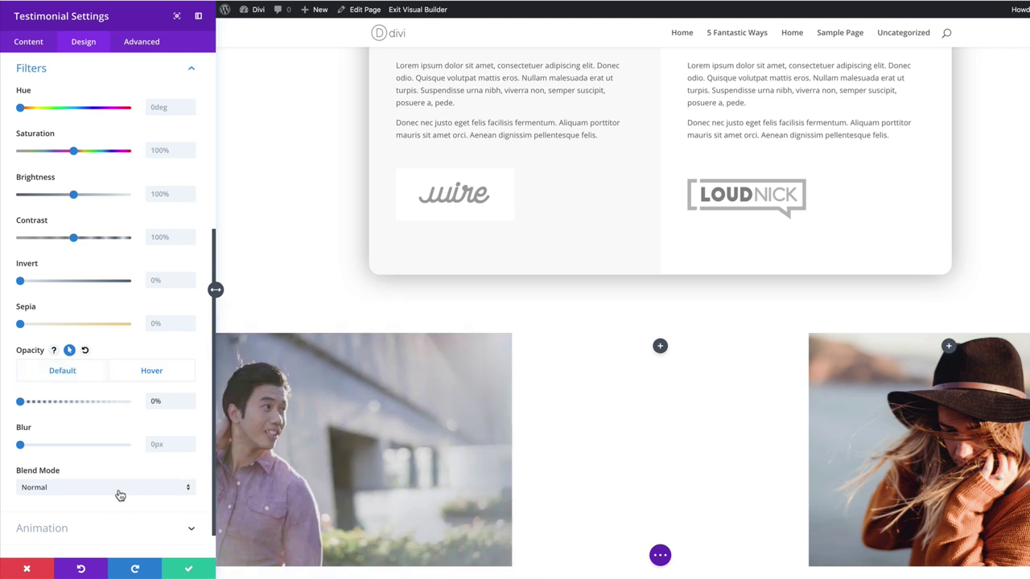
{"action": "left_click", "coordinate": [188, 569]}
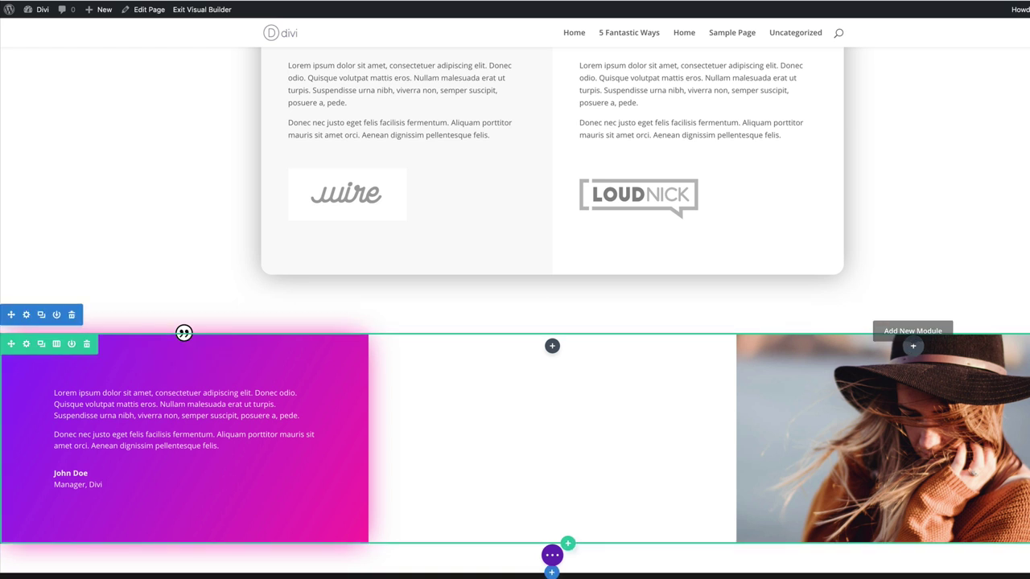
Paste a copy of the testimonial into the third column and change the author's first name in the copy.
{"action": "key", "text": "super+v"}
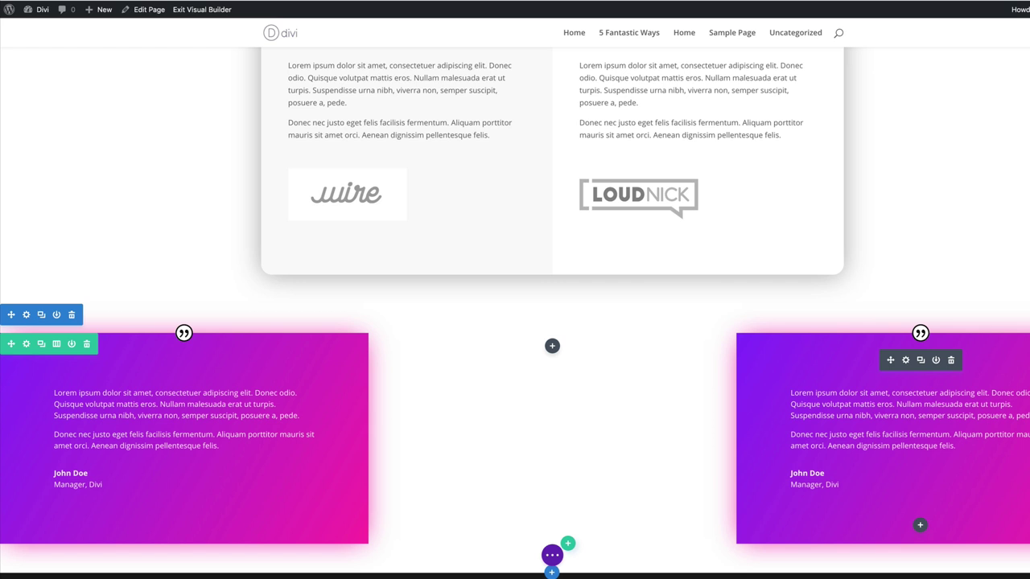
{"action": "left_click", "coordinate": [807, 473]}
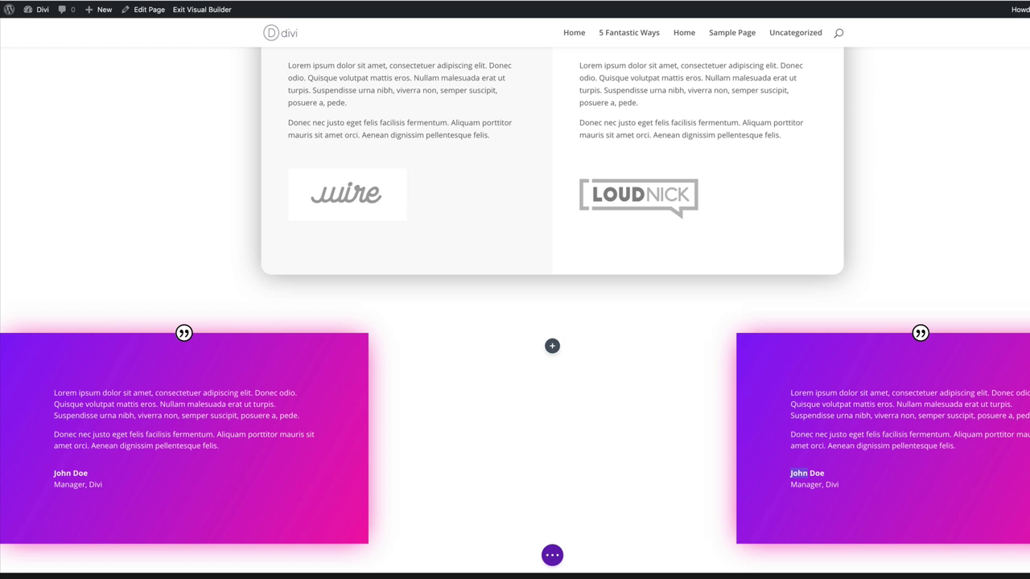
{"action": "type", "text": "Jackie"}
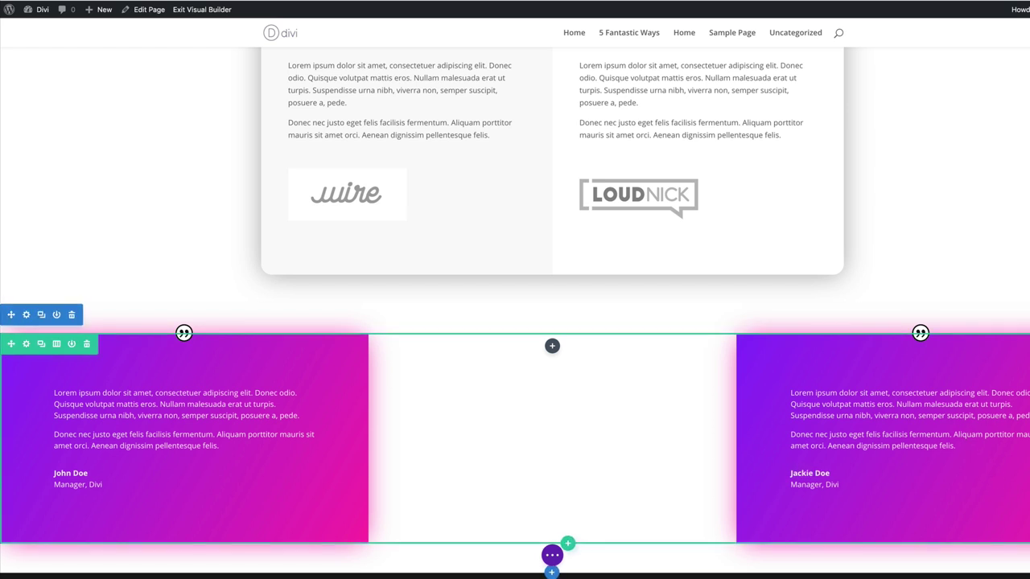
{"action": "left_click", "coordinate": [922, 405]}
{"action": "left_click", "coordinate": [910, 497]}
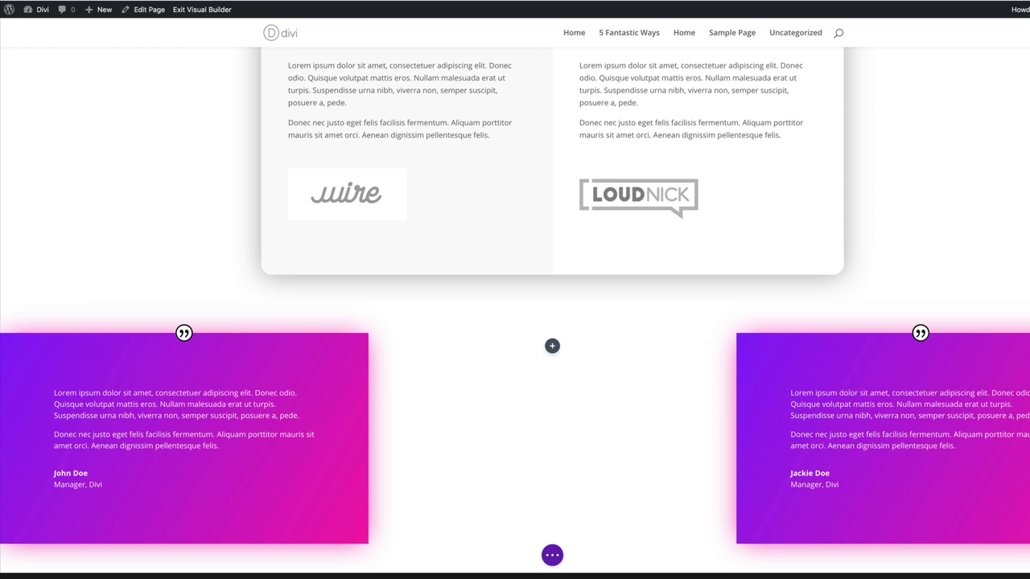
Change the third-column testimonial's gradient to light blue #32b0ff and purple #89009e, and save the module.
{"action": "scroll", "coordinate": [515, 322], "scroll_direction": "down", "scroll_amount": 2}
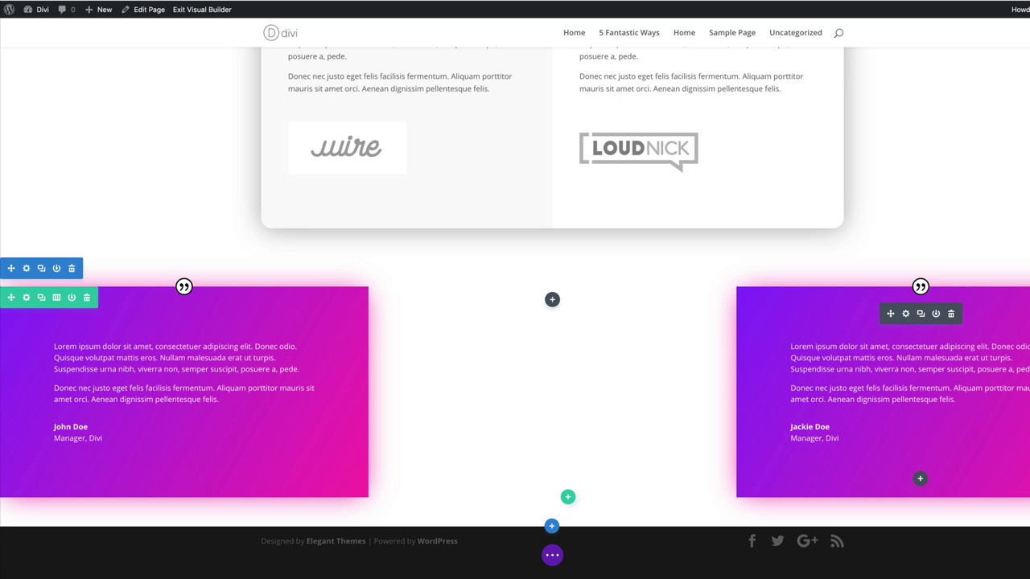
{"action": "left_click", "coordinate": [905, 313]}
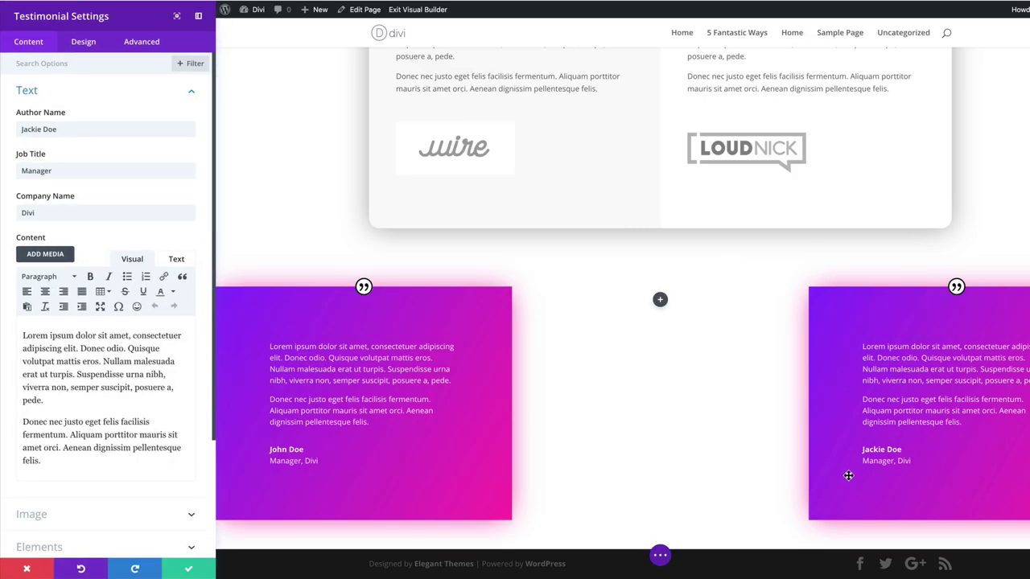
{"action": "scroll", "coordinate": [214, 288], "scroll_direction": "down", "scroll_amount": 3}
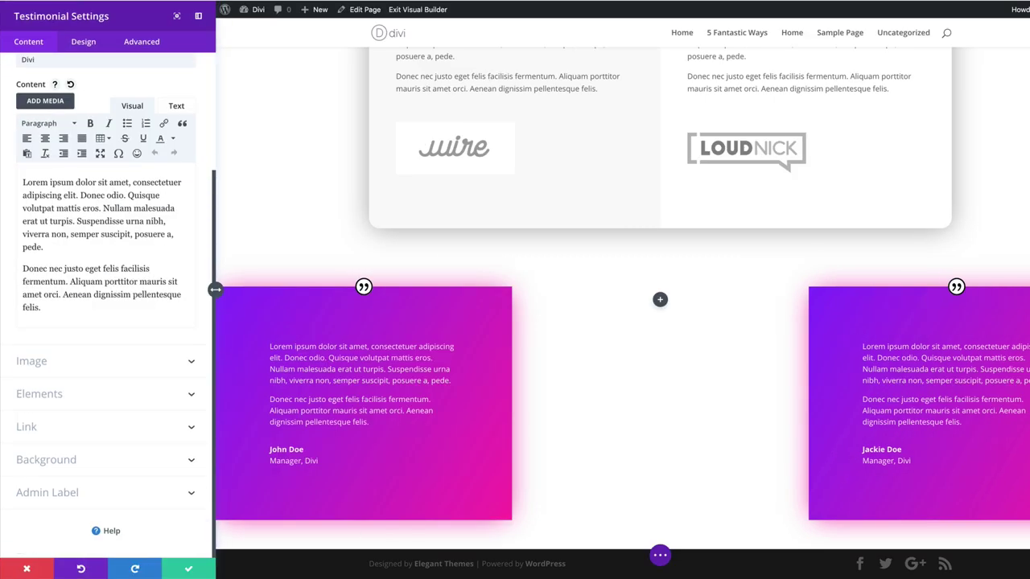
{"action": "left_click", "coordinate": [78, 460]}
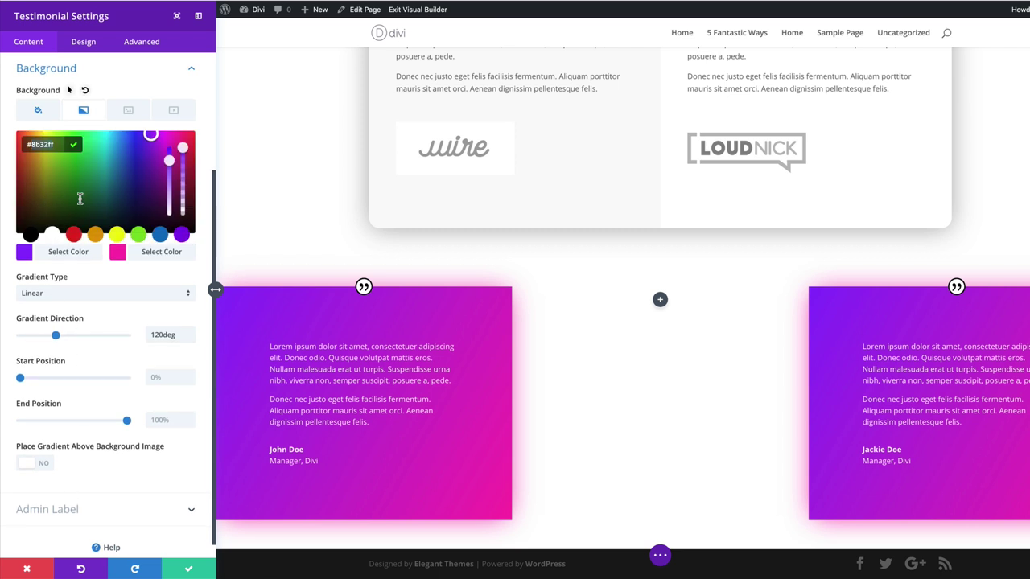
{"action": "left_click", "coordinate": [119, 135]}
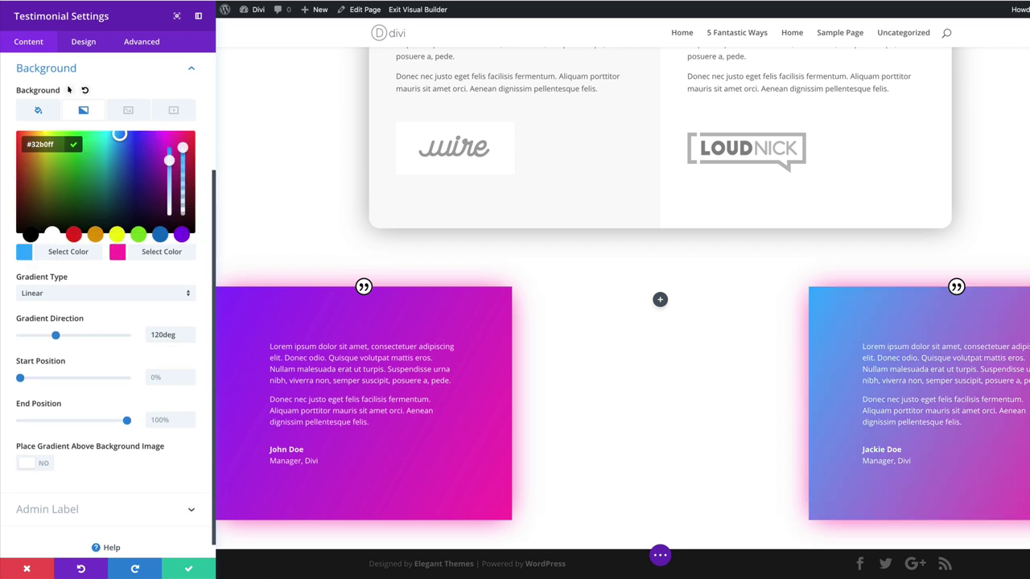
{"action": "left_click", "coordinate": [161, 252]}
{"action": "left_click", "coordinate": [164, 172]}
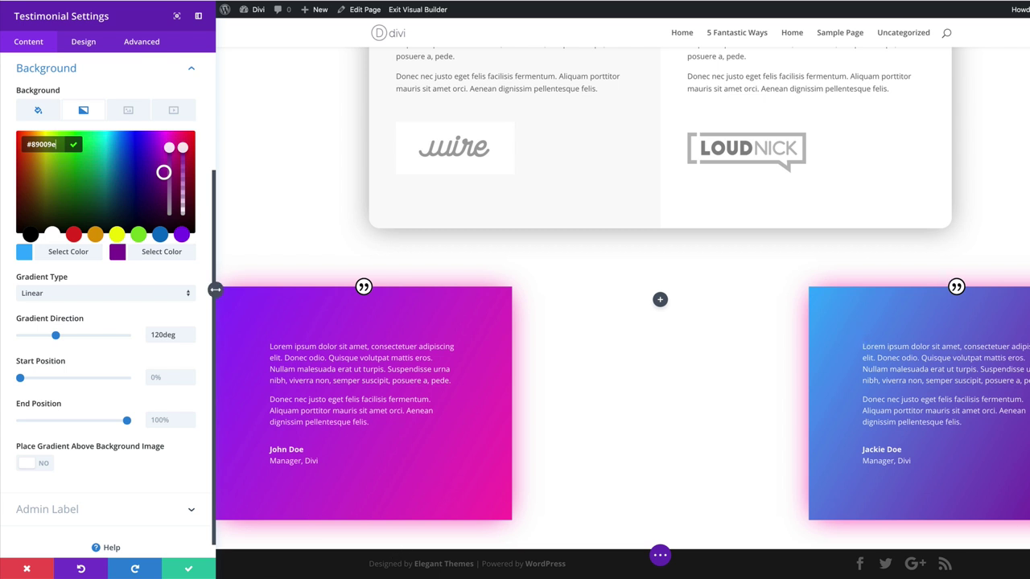
{"action": "left_click", "coordinate": [189, 568]}
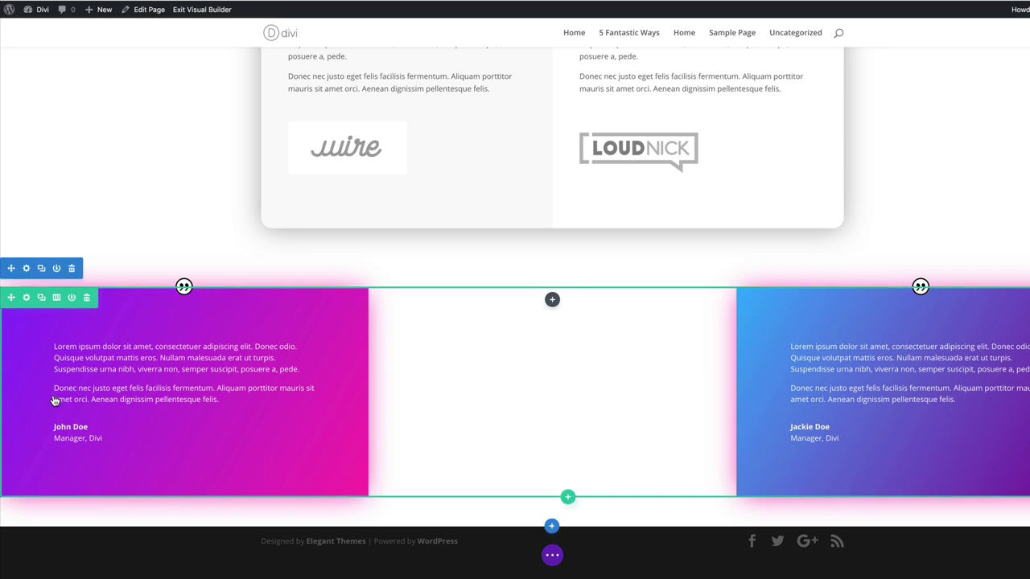
Duplicate the testimonial row and replace the gradient of the copy's first testimonial with a solid white #ffffff background.
{"action": "left_click", "coordinate": [41, 298]}
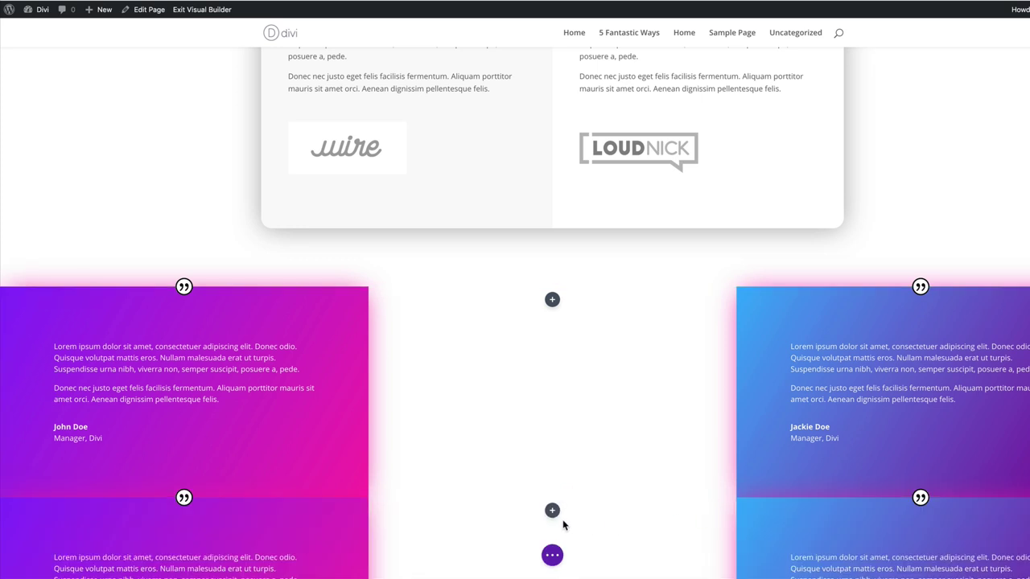
{"action": "scroll", "coordinate": [563, 524], "scroll_direction": "down", "scroll_amount": 3}
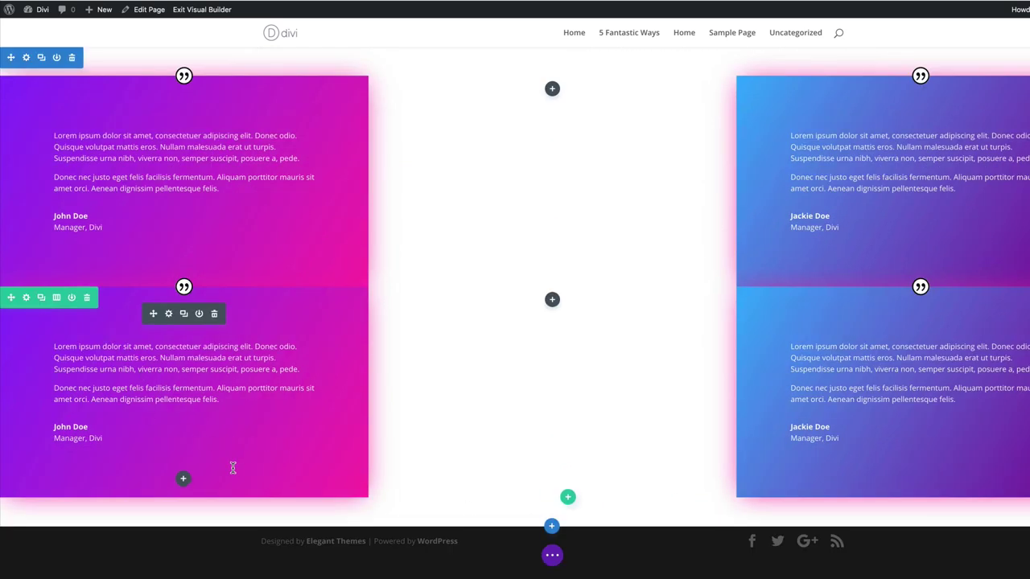
{"action": "left_click", "coordinate": [216, 416]}
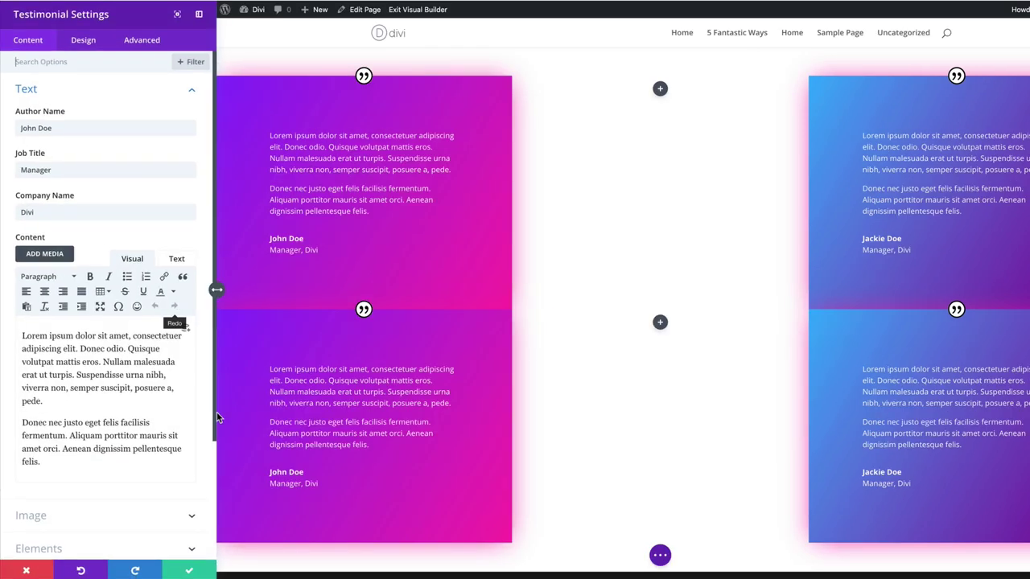
{"action": "scroll", "coordinate": [162, 531], "scroll_direction": "down", "scroll_amount": 2}
{"action": "scroll", "coordinate": [161, 531], "scroll_direction": "down", "scroll_amount": 2}
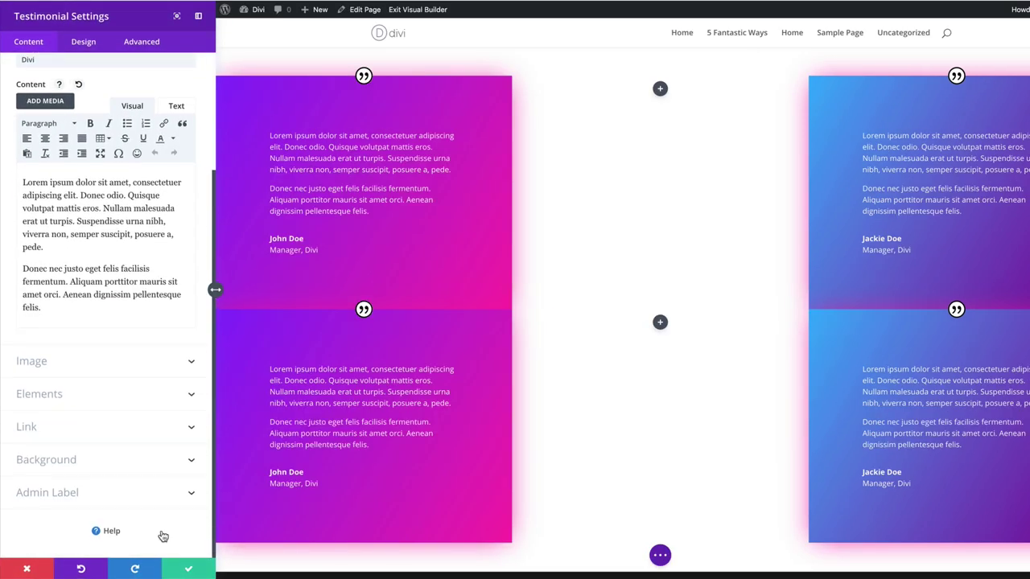
{"action": "left_click", "coordinate": [45, 459]}
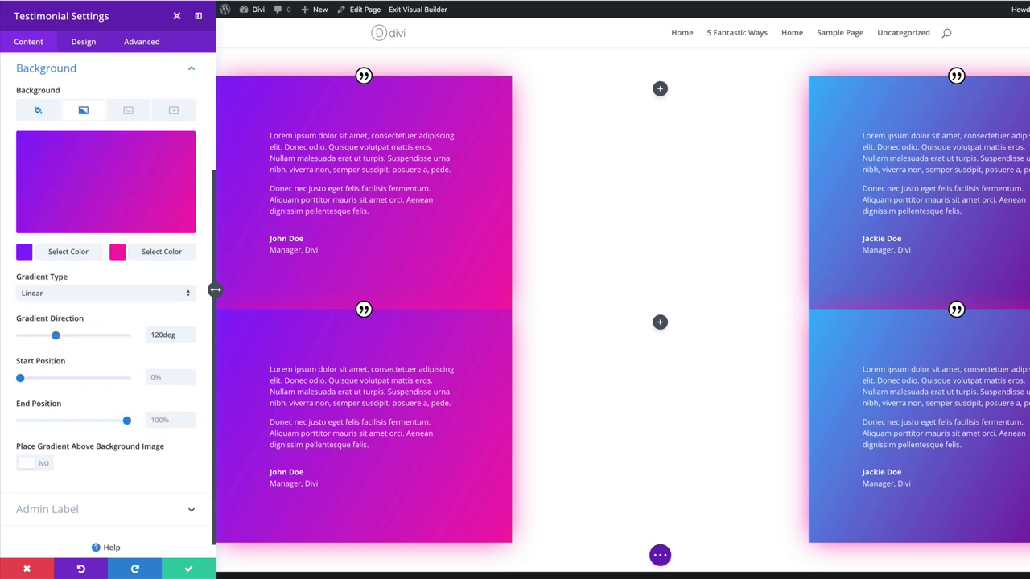
{"action": "left_click", "coordinate": [180, 146]}
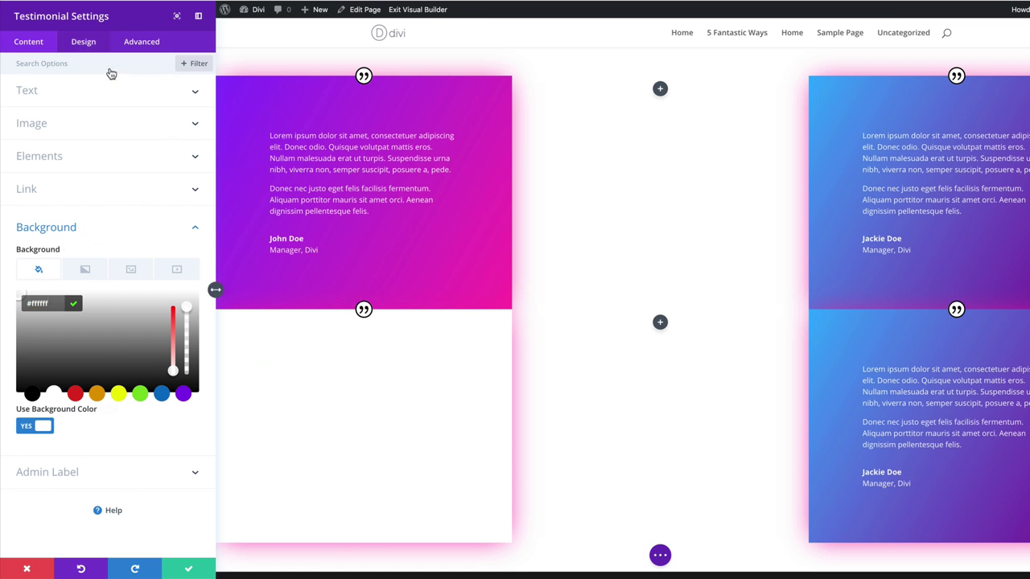
Set the body text color of the white first-column testimonial to a medium grey and save the module.
{"action": "left_click", "coordinate": [87, 42]}
{"action": "left_click", "coordinate": [50, 123]}
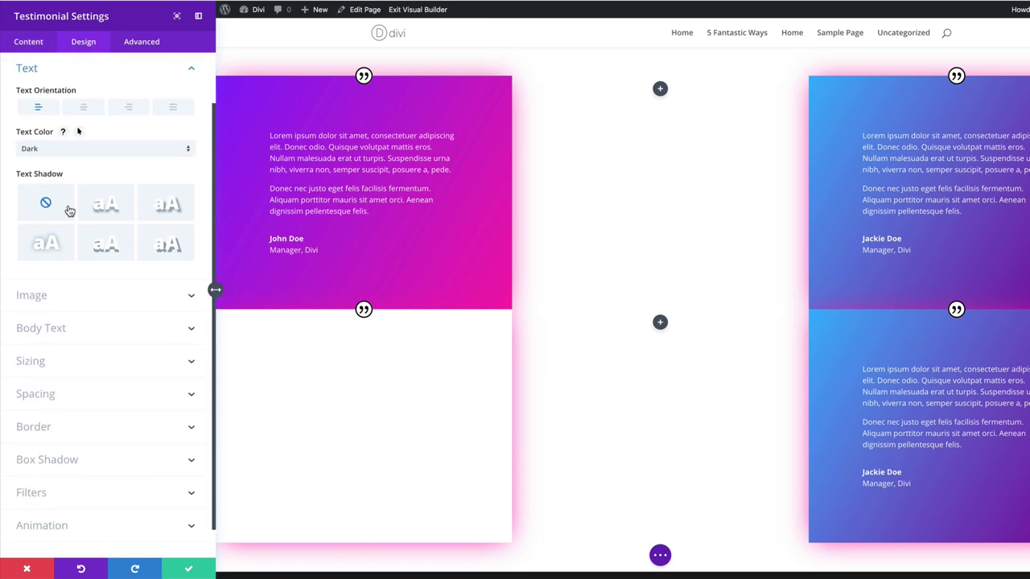
{"action": "left_click", "coordinate": [66, 148]}
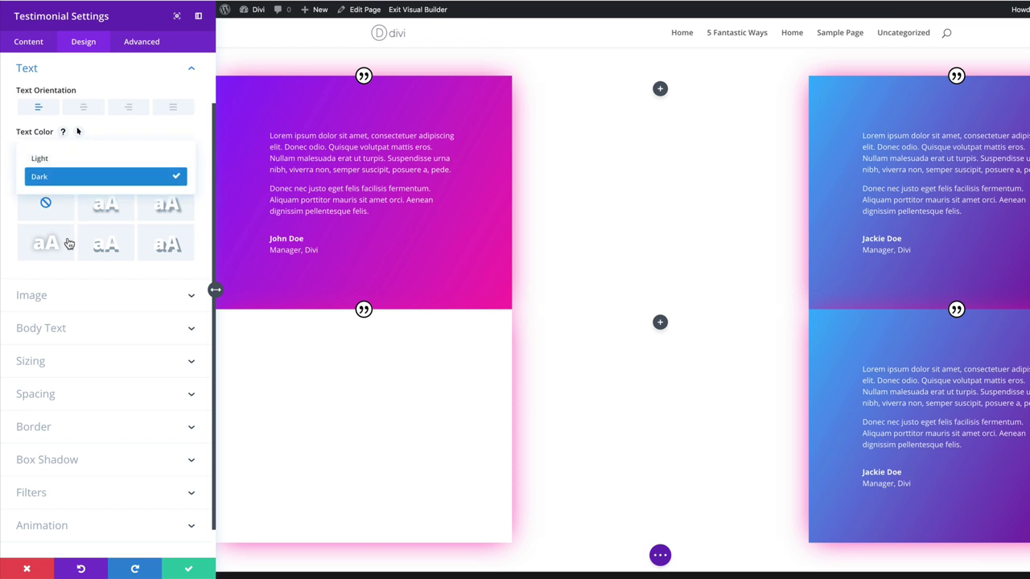
{"action": "left_click", "coordinate": [69, 177]}
{"action": "scroll", "coordinate": [131, 326], "scroll_direction": "up", "scroll_amount": 1}
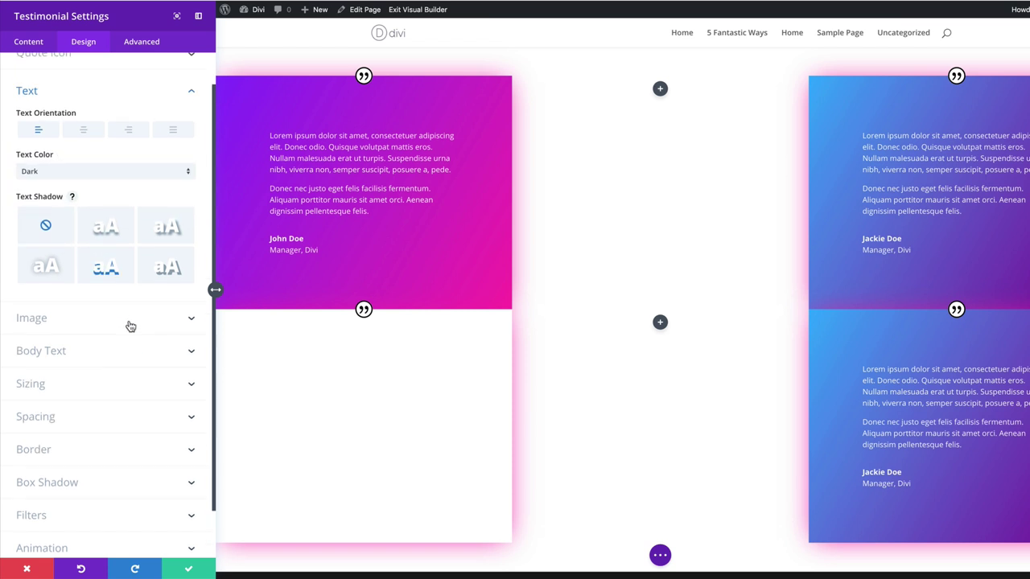
{"action": "scroll", "coordinate": [129, 325], "scroll_direction": "up", "scroll_amount": 2}
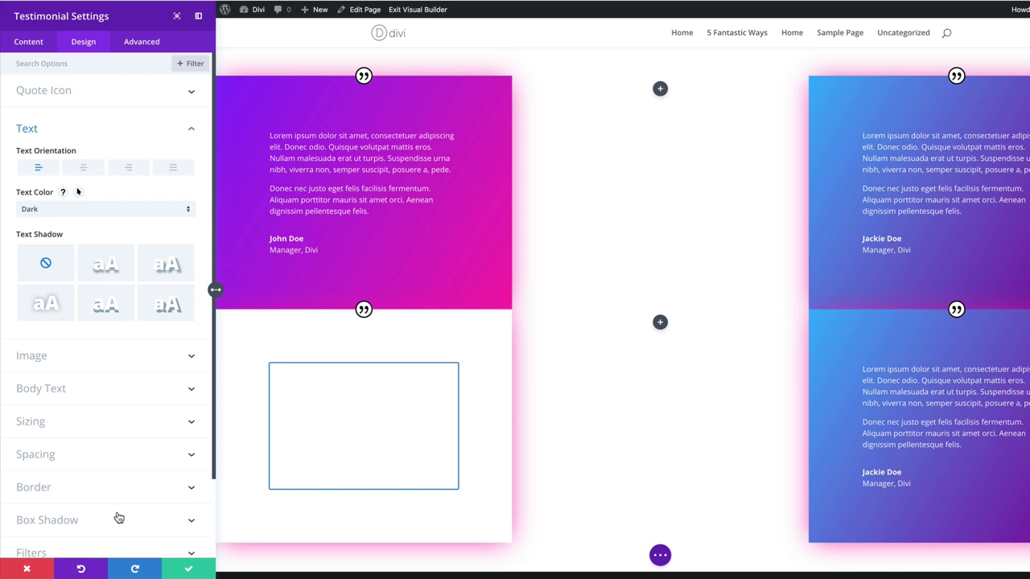
{"action": "left_click", "coordinate": [342, 478]}
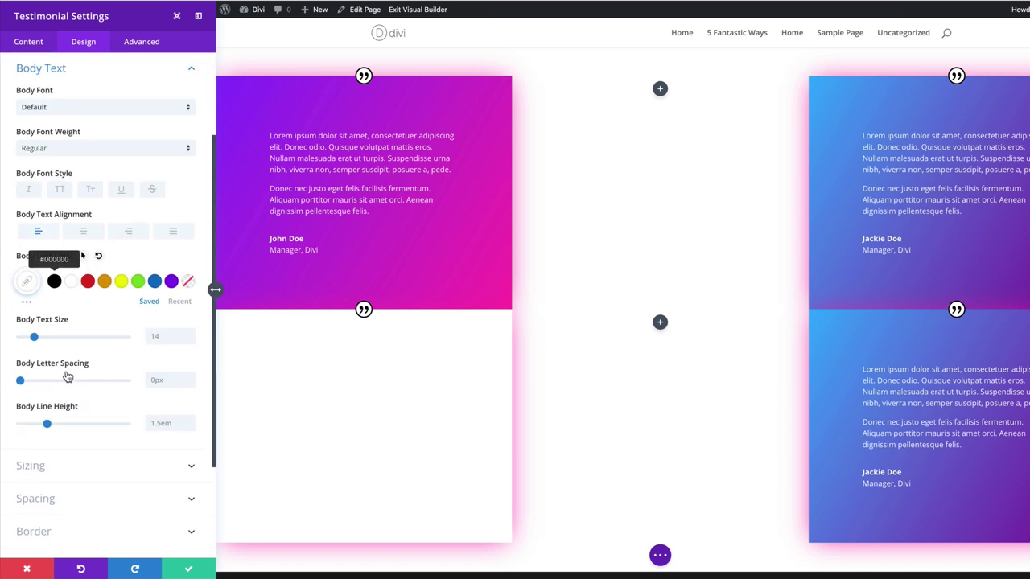
{"action": "left_click", "coordinate": [54, 280]}
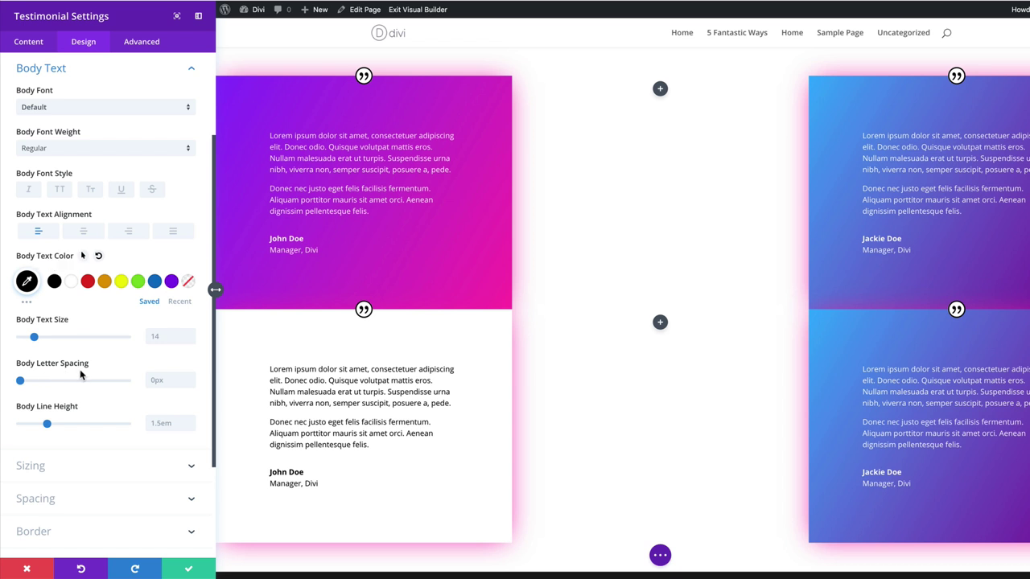
{"action": "left_click", "coordinate": [27, 281]}
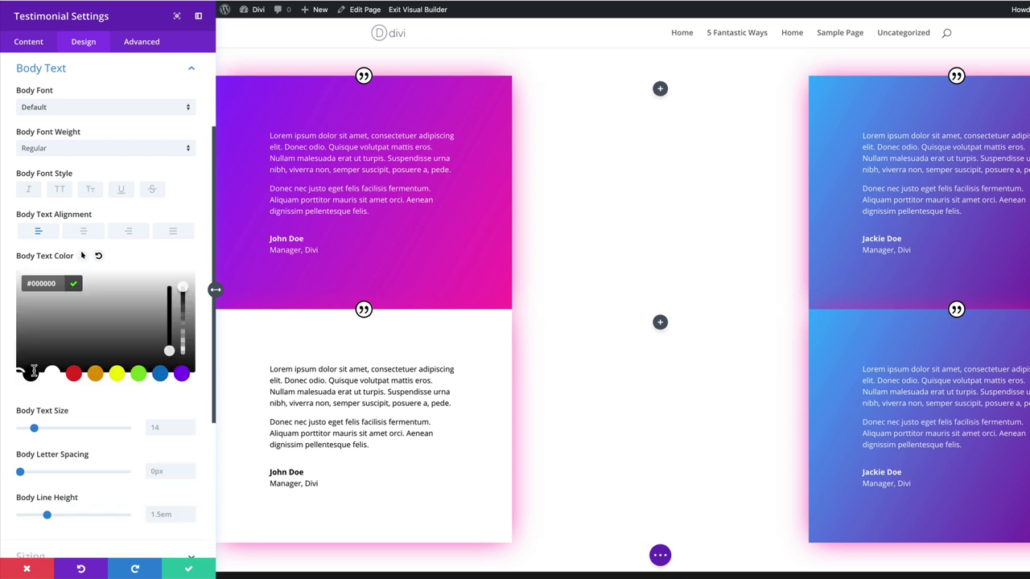
{"action": "left_click_drag", "start_coordinate": [32, 351], "coordinate": [17, 333]}
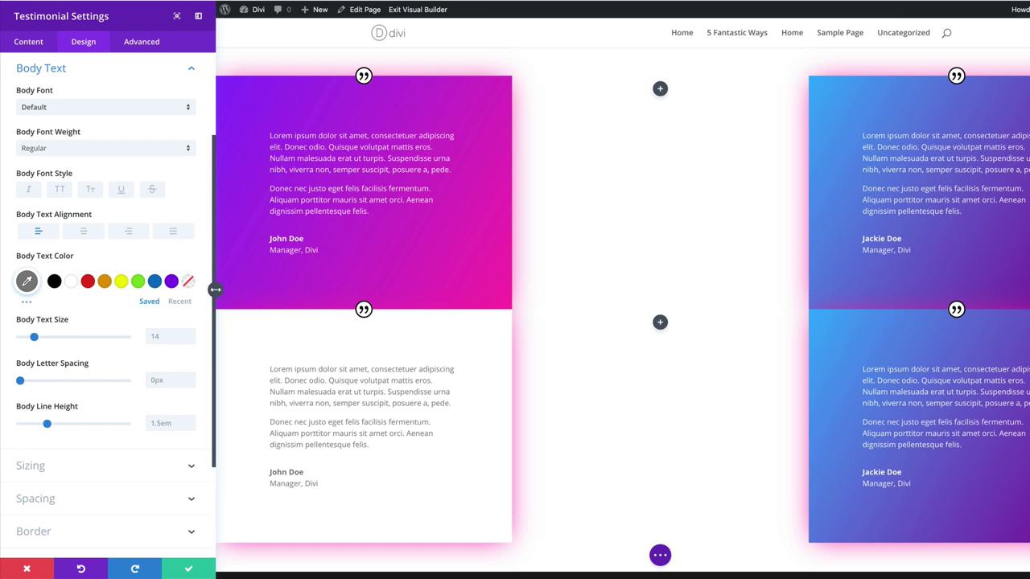
{"action": "left_click", "coordinate": [188, 569]}
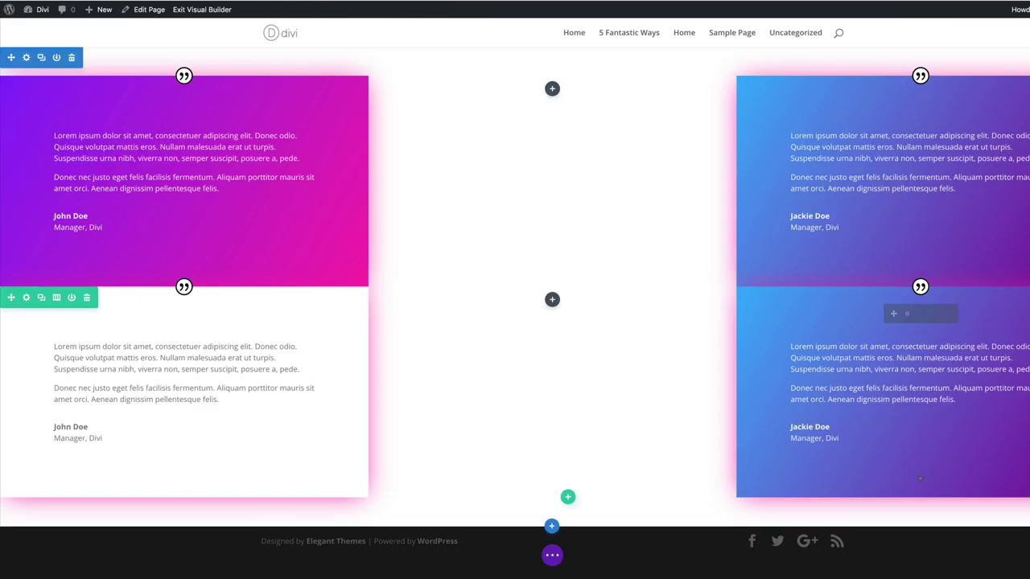
Copy the white testimonial's module styles and apply them to the second row's third-column testimonial.
{"action": "right_click", "coordinate": [245, 425]}
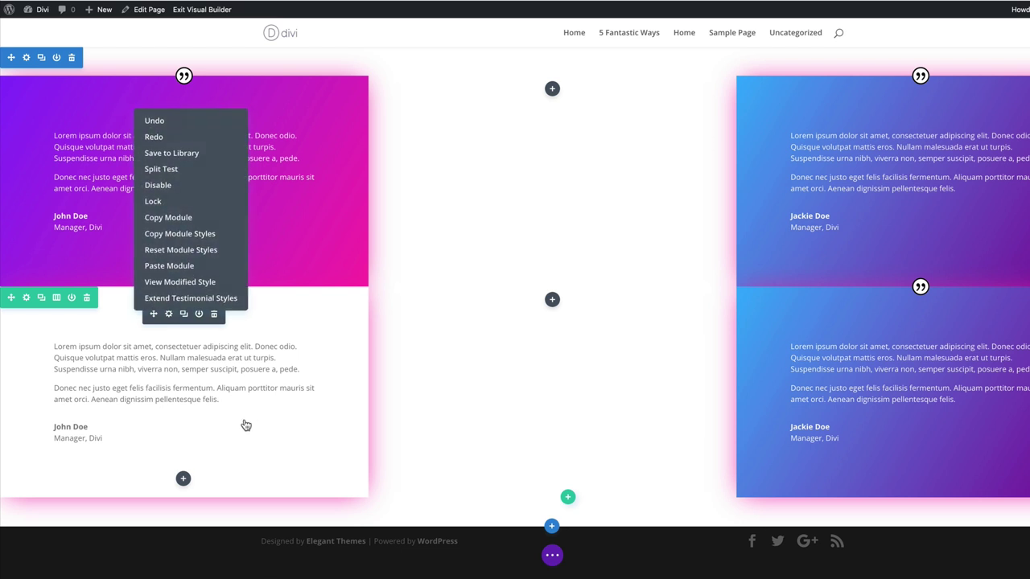
{"action": "left_click", "coordinate": [272, 315]}
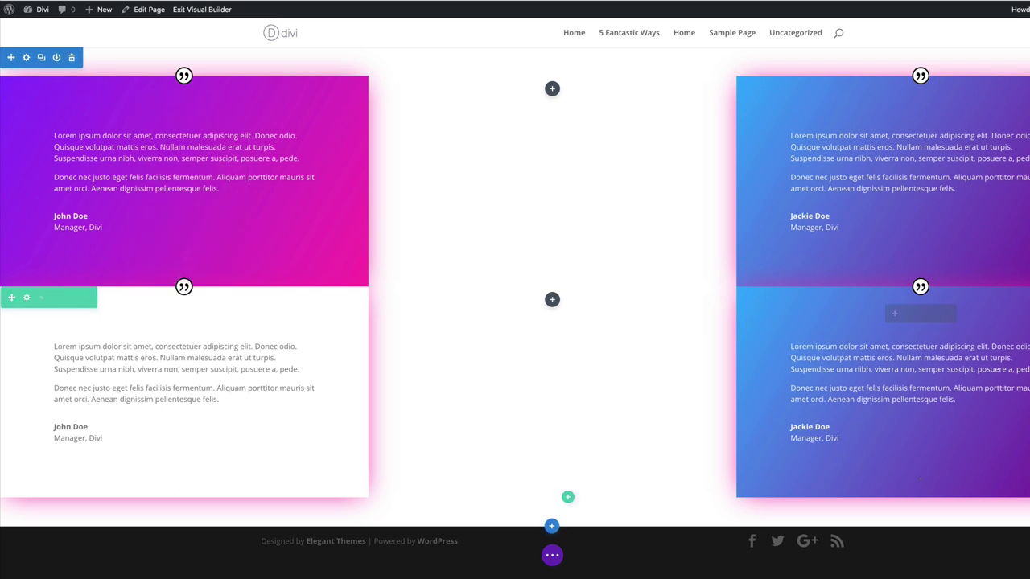
{"action": "right_click", "coordinate": [914, 313]}
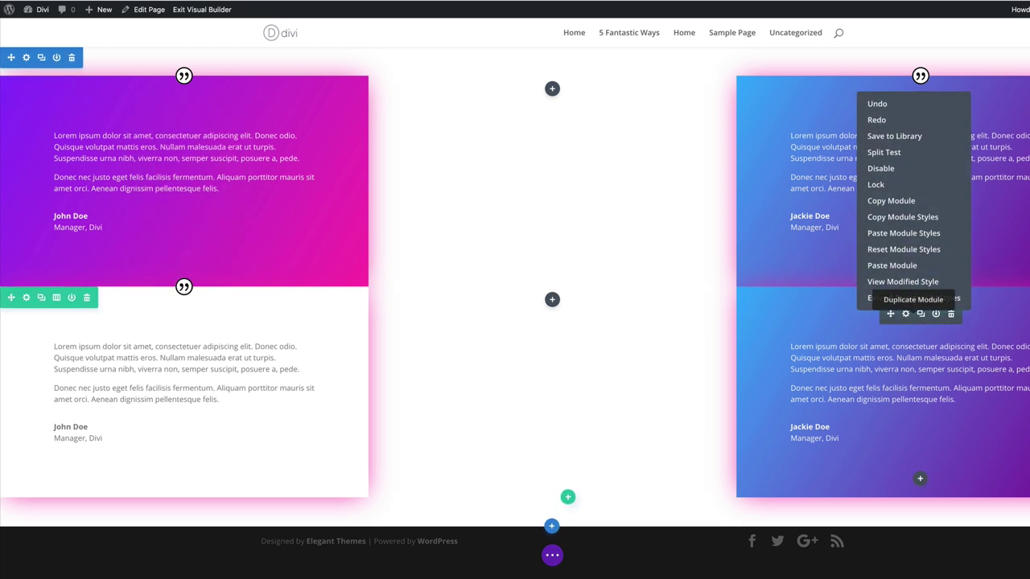
{"action": "left_click", "coordinate": [904, 249]}
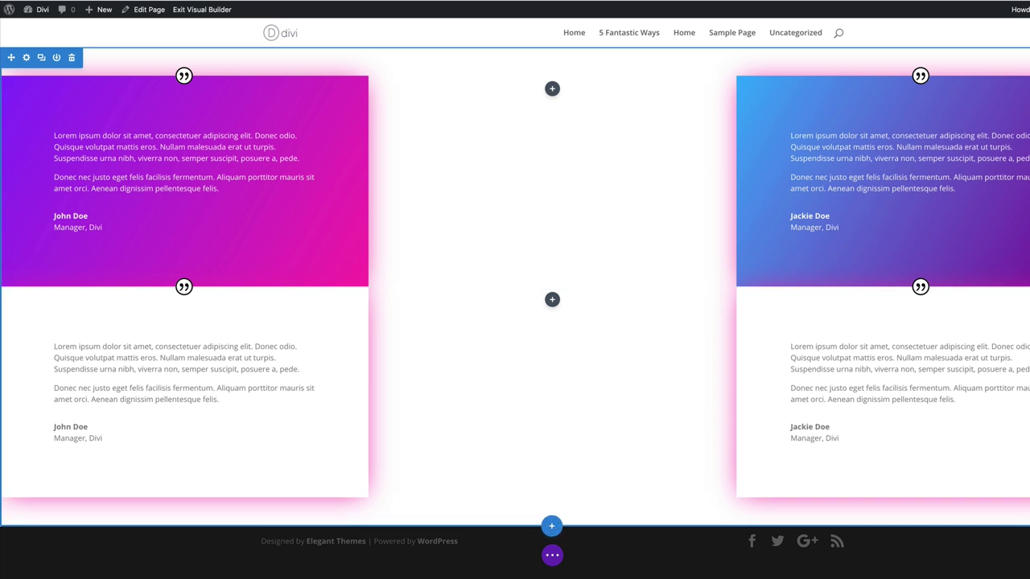
Add a regular section below the testimonial grid and dismiss the row layout choice.
{"action": "left_click", "coordinate": [551, 526]}
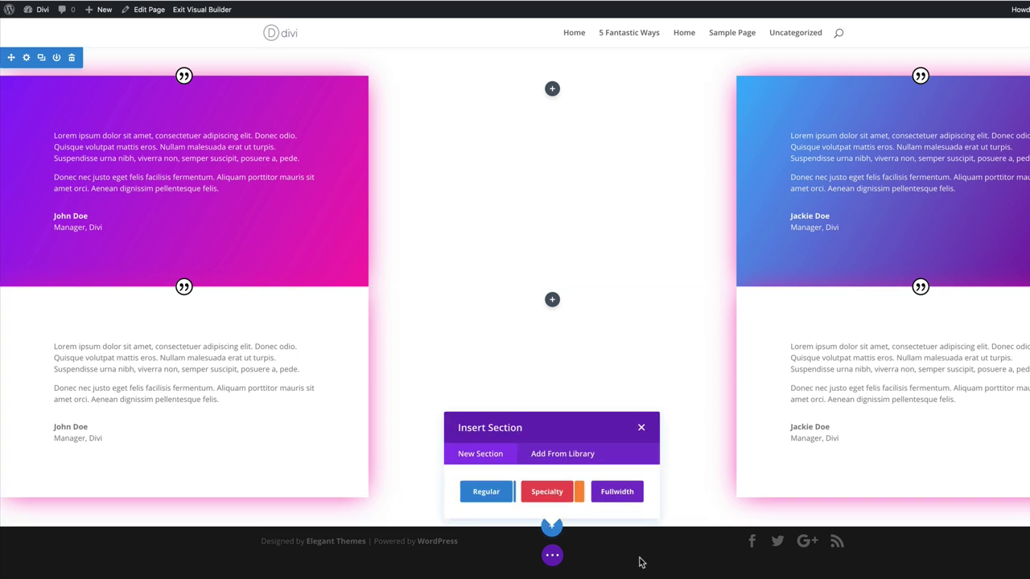
{"action": "left_click", "coordinate": [486, 492]}
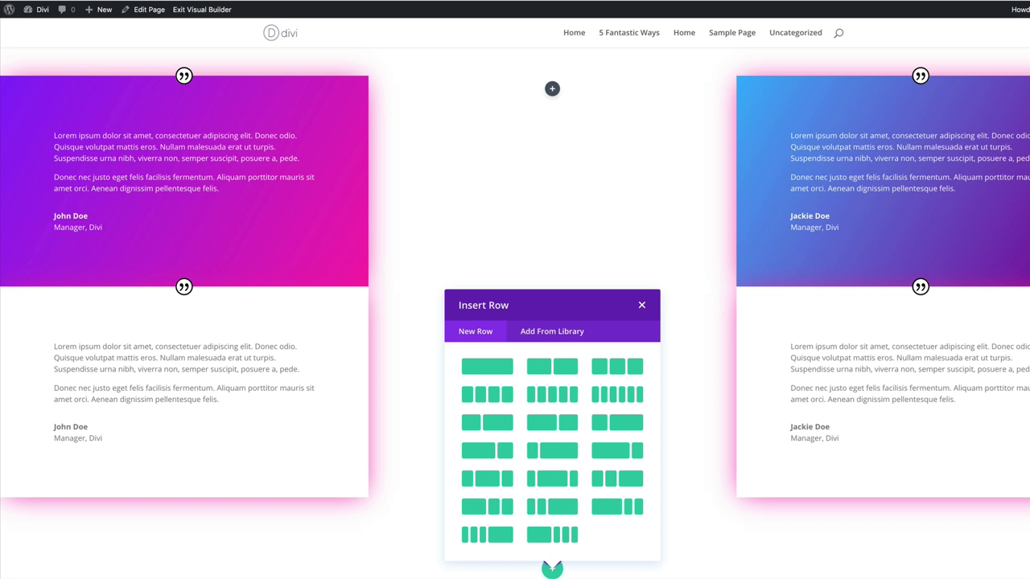
{"action": "left_click", "coordinate": [822, 407]}
{"action": "scroll", "coordinate": [789, 531], "scroll_direction": "down", "scroll_amount": 2}
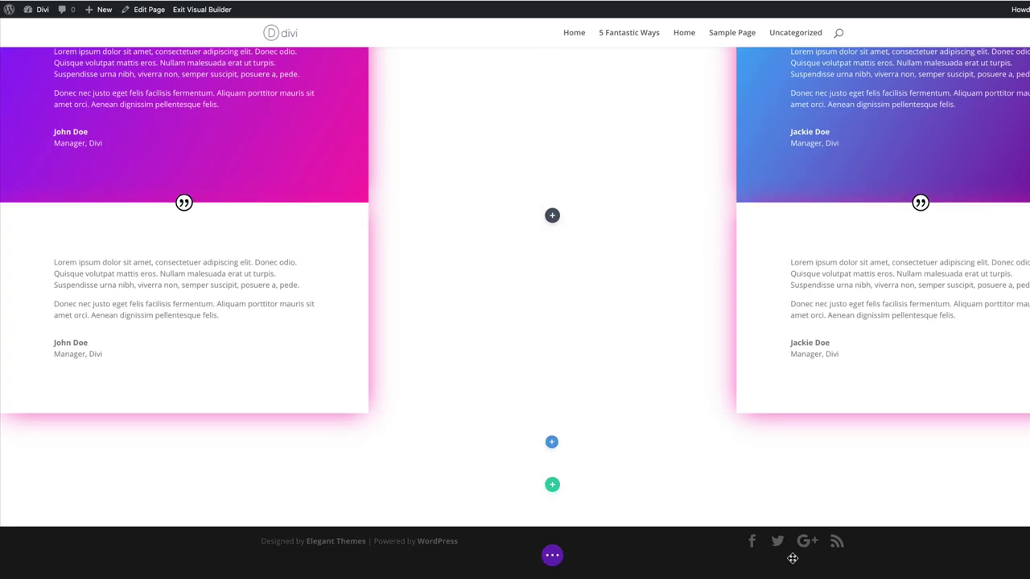
Give the new section a light grey #ededed background and save its settings.
{"action": "left_click", "coordinate": [26, 453]}
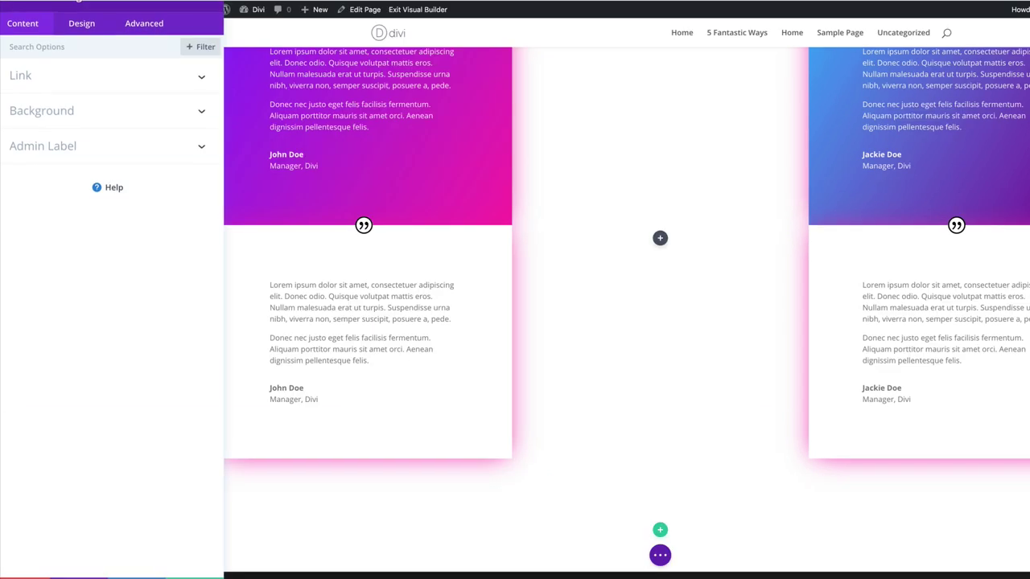
{"action": "left_click", "coordinate": [73, 127]}
{"action": "left_click", "coordinate": [80, 275]}
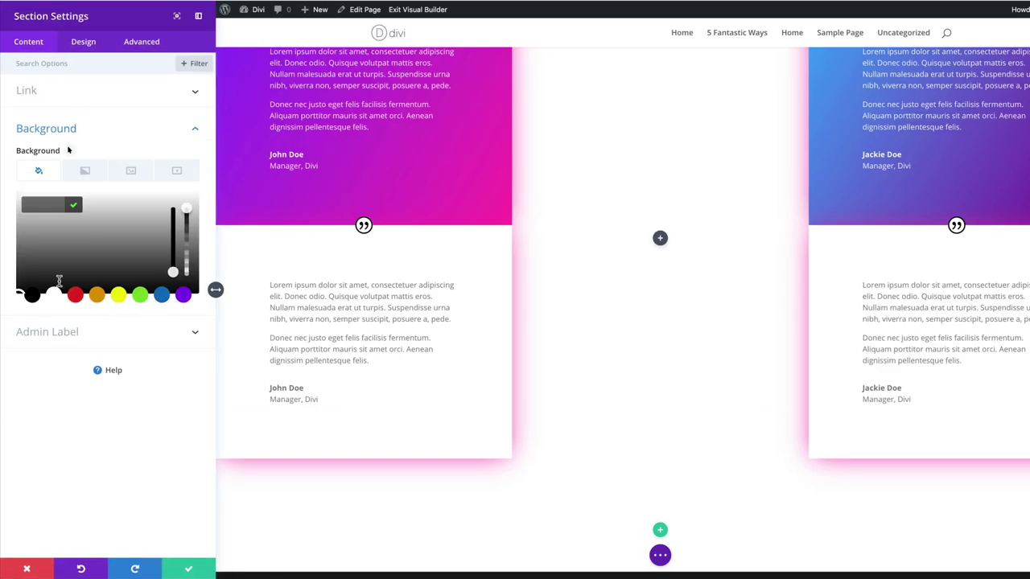
{"action": "type", "text": "#ededed"}
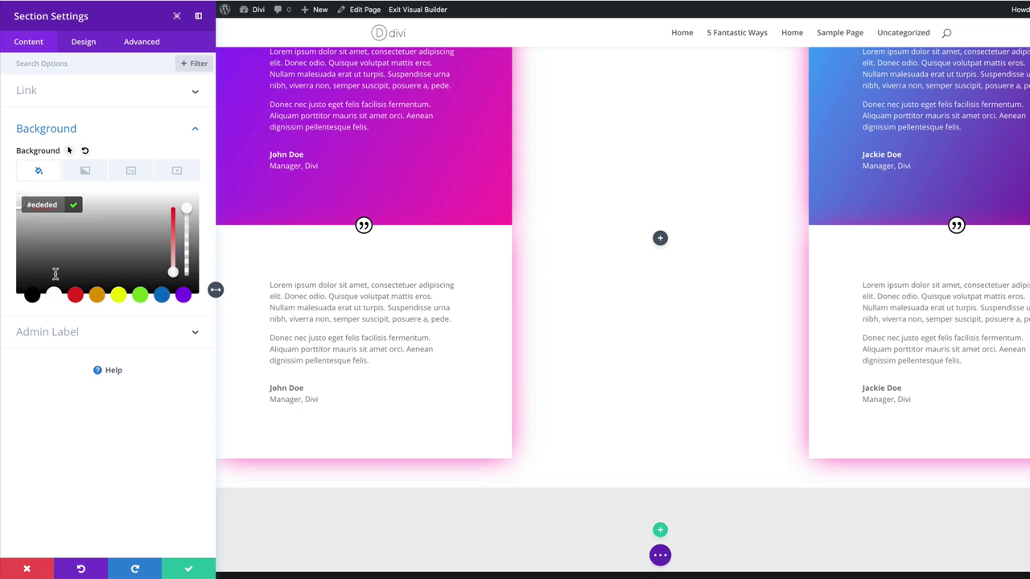
{"action": "key", "text": "Return"}
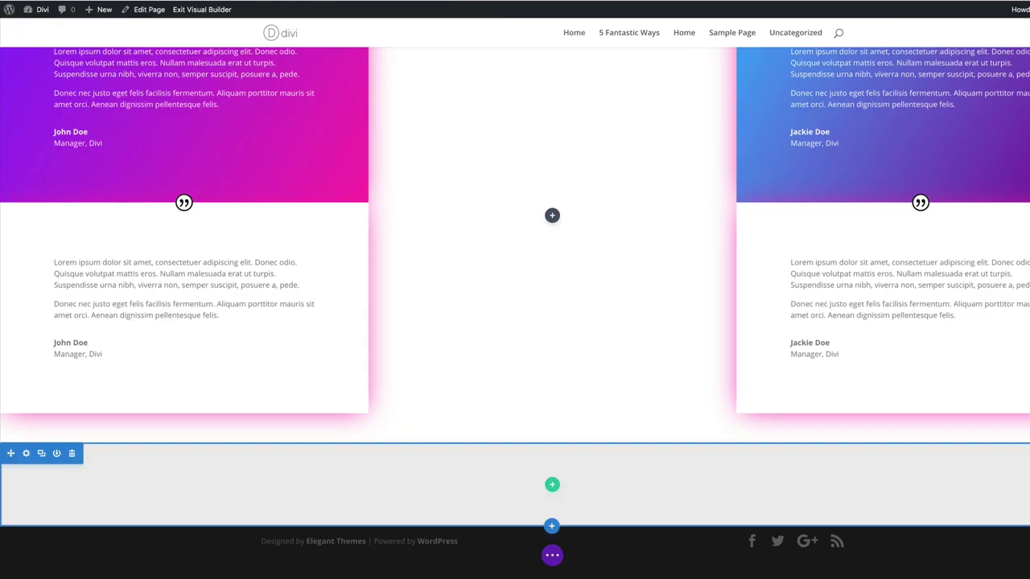
Insert a row with three equal columns in the grey section without adding a module.
{"action": "left_click", "coordinate": [552, 485]}
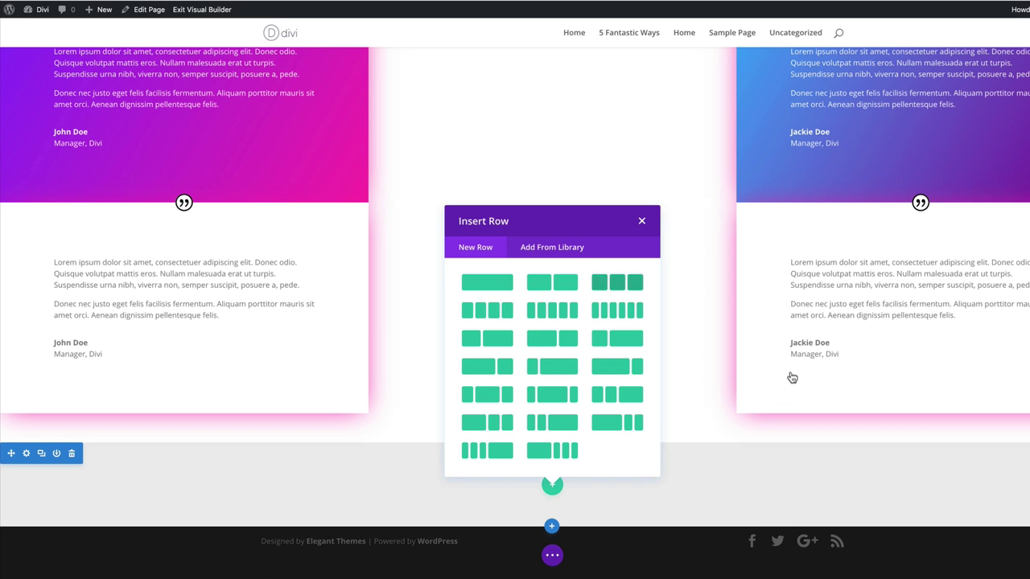
{"action": "left_click", "coordinate": [617, 282]}
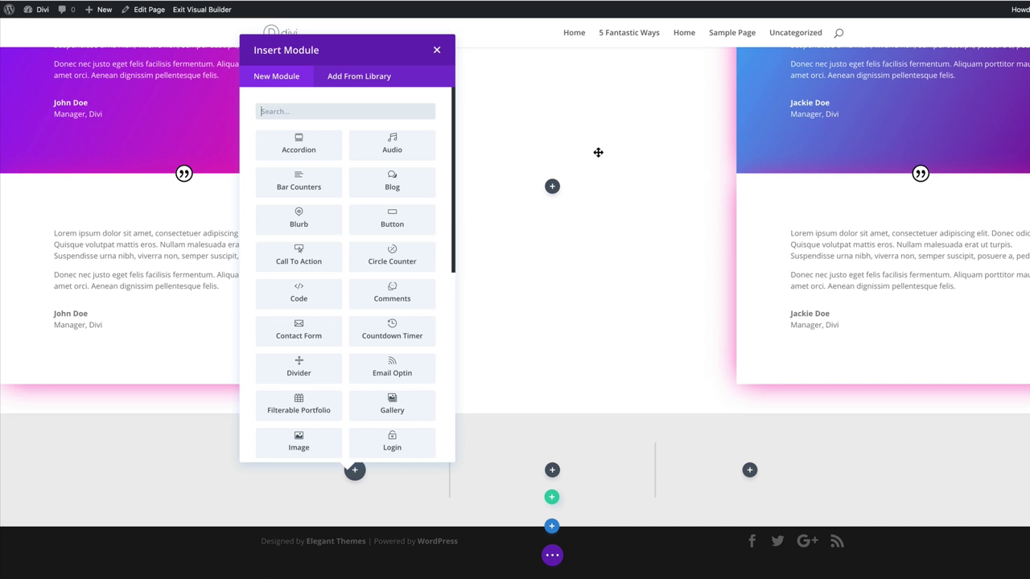
{"action": "left_click", "coordinate": [561, 76]}
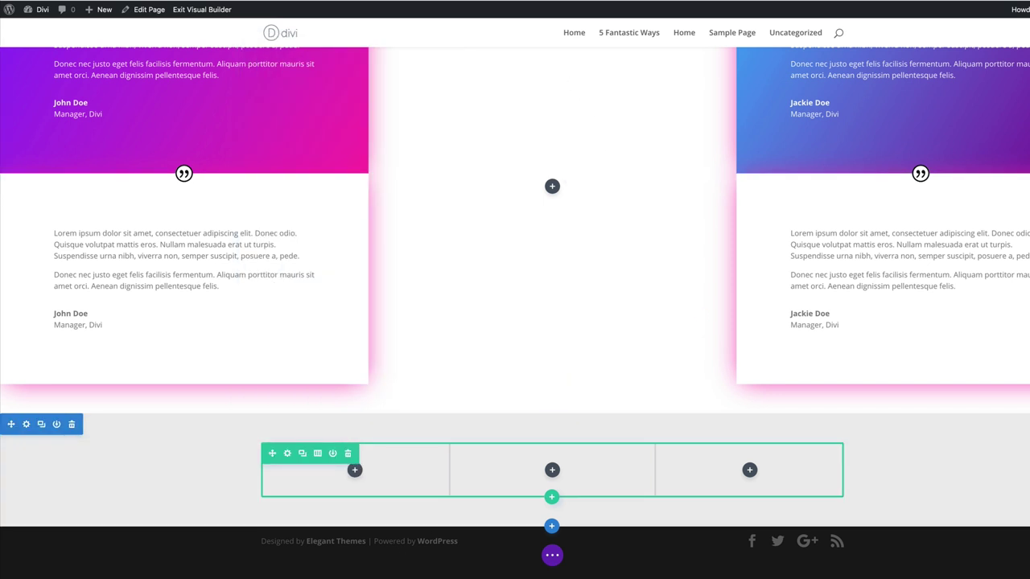
Make the new row fullwidth, enable its custom width at 80%, set a custom gutter width of 2, and save the row.
{"action": "left_click", "coordinate": [287, 453]}
{"action": "left_click", "coordinate": [84, 42]}
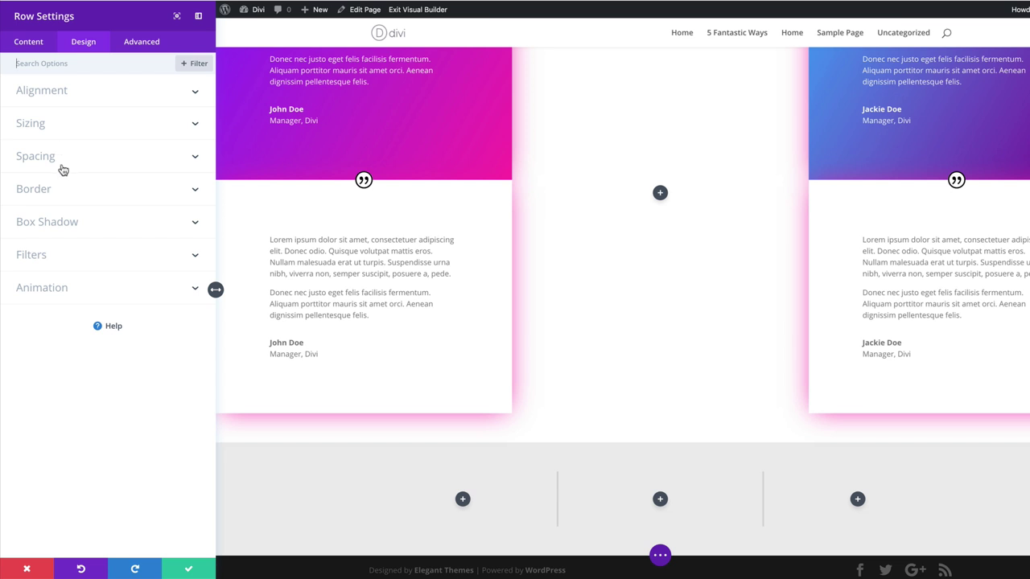
{"action": "left_click", "coordinate": [45, 123]}
{"action": "left_click", "coordinate": [35, 167]}
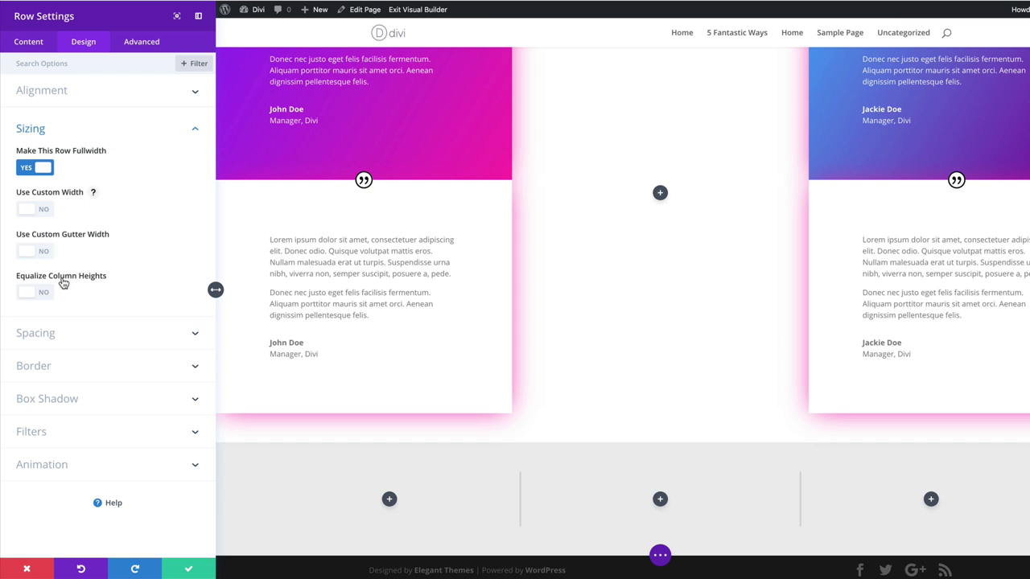
{"action": "left_click", "coordinate": [35, 209]}
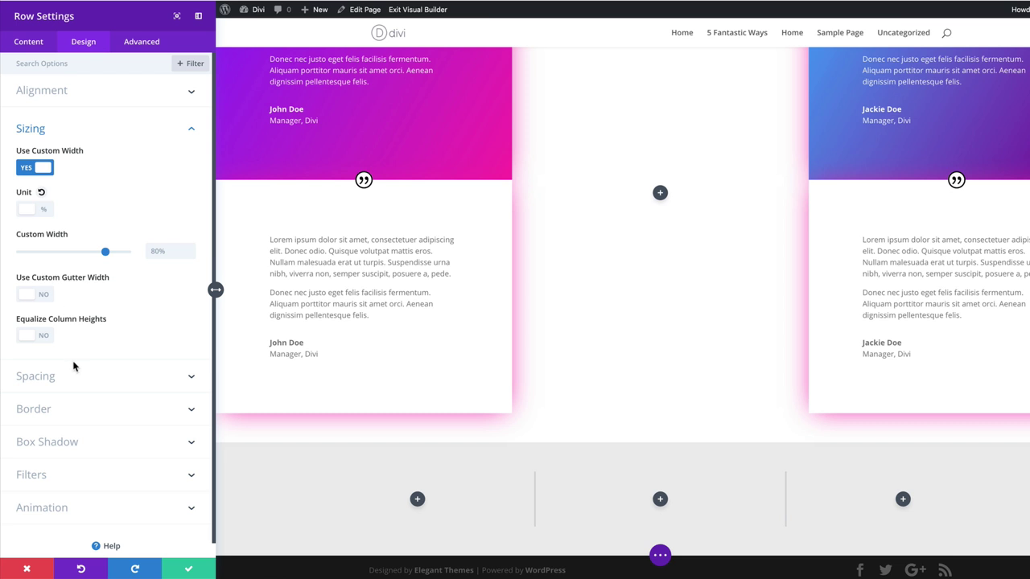
{"action": "left_click", "coordinate": [35, 293]}
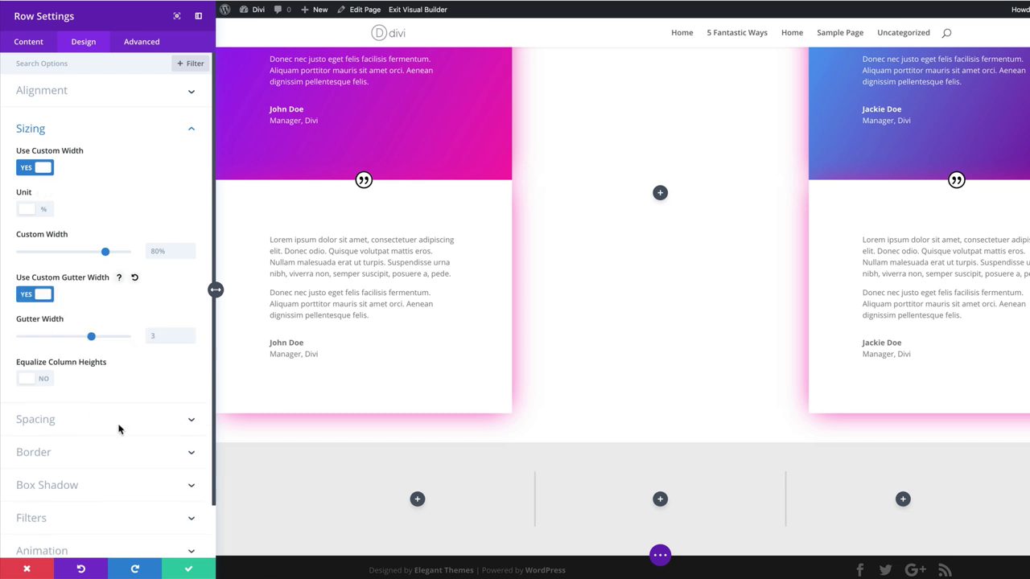
{"action": "left_click_drag", "start_coordinate": [92, 336], "coordinate": [55, 336]}
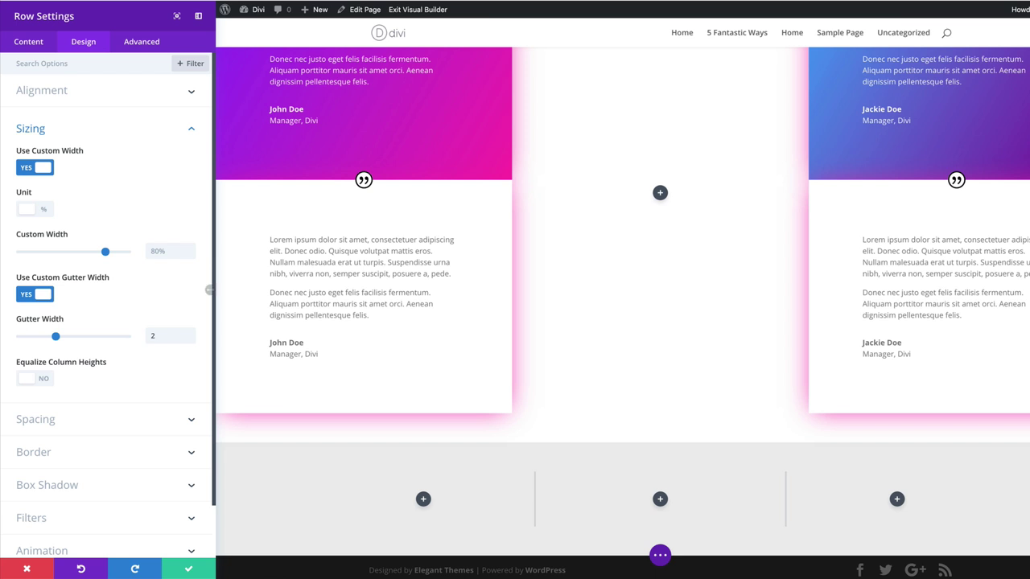
{"action": "left_click", "coordinate": [188, 569]}
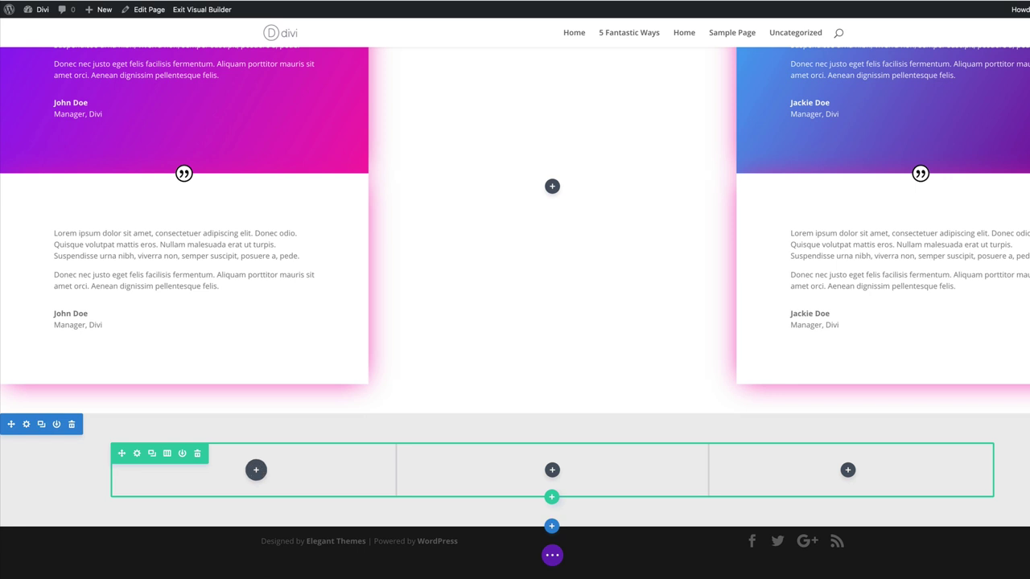
Add a Text module to the row's first column and replace its placeholder content with a Lorem ipsum paragraph.
{"action": "left_click", "coordinate": [256, 470]}
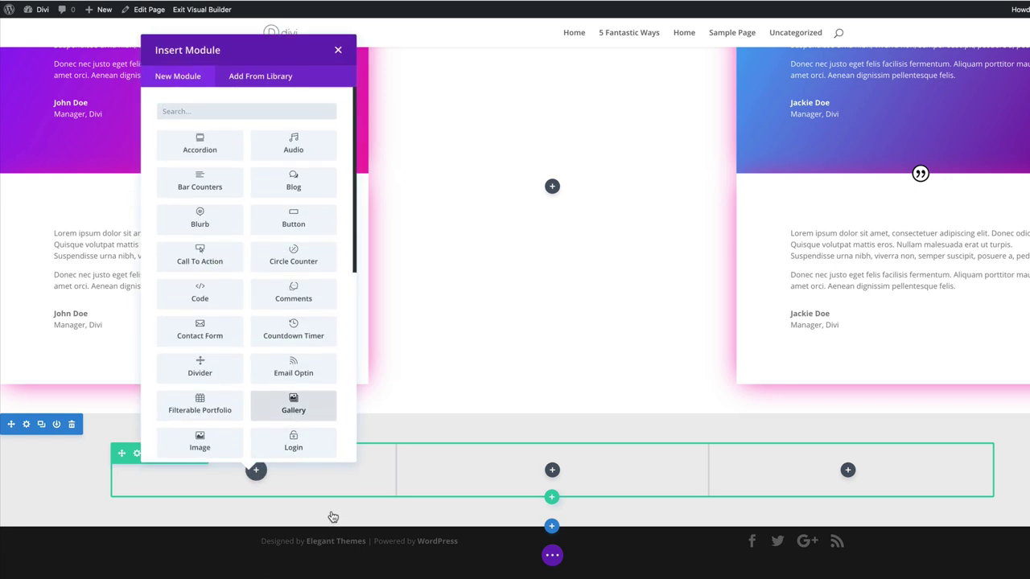
{"action": "type", "text": "text"}
{"action": "left_click", "coordinate": [201, 145]}
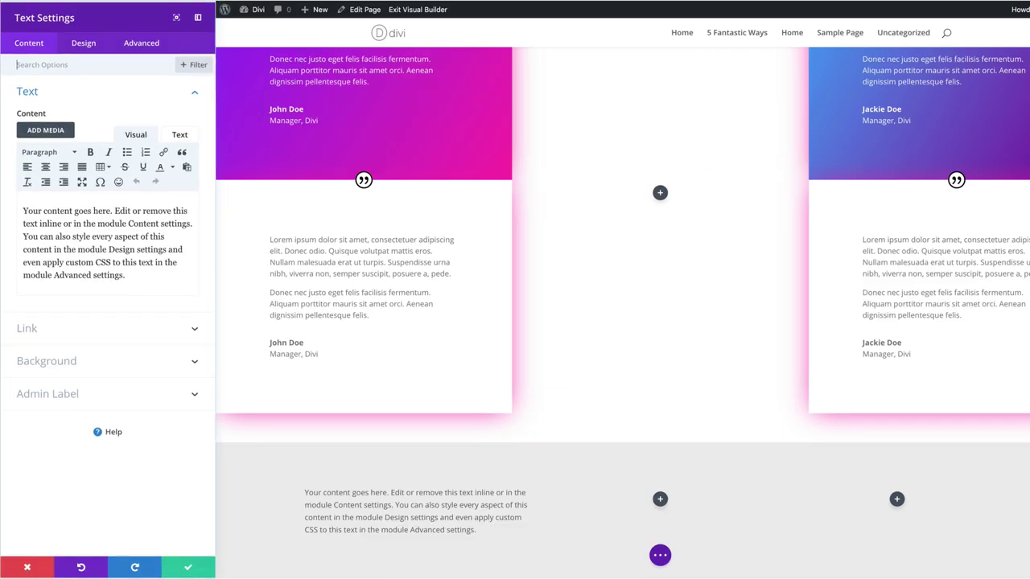
{"action": "left_click_drag", "start_coordinate": [23, 210], "coordinate": [166, 359]}
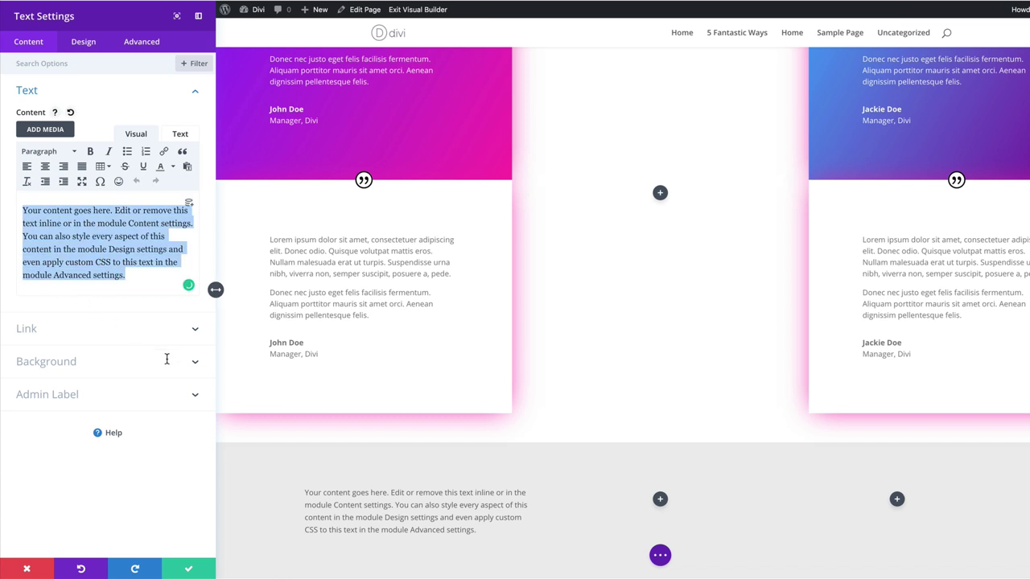
{"action": "type", "text": "Lorem ipsum dolor sit amet, consectetur adipiscing elit. Donec odio. Quisque volutpat mattis eros. Nullam malesuada erat ut turpis. Suspendisse urna nibh, viverra non, semper suscipit, posuere a, pede."}
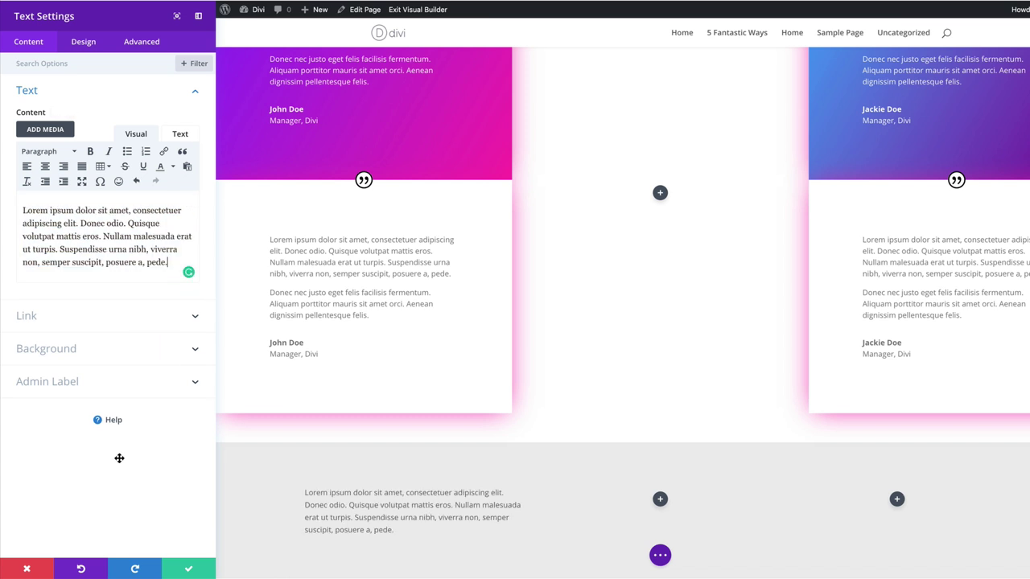
Give the text module a white #ffffff background and center its text orientation.
{"action": "left_click", "coordinate": [107, 267]}
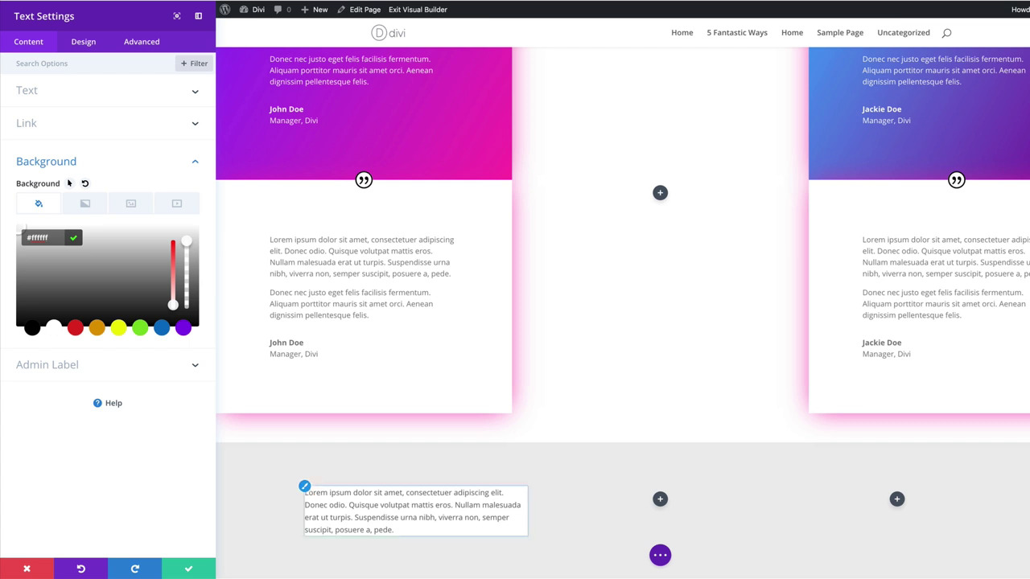
{"action": "left_click", "coordinate": [83, 41]}
{"action": "left_click", "coordinate": [26, 90]}
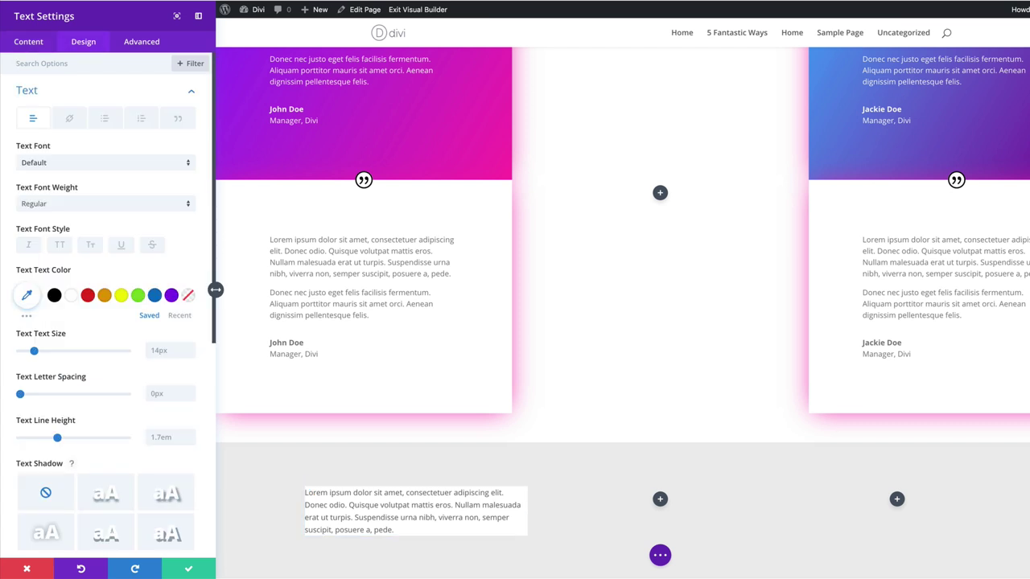
{"action": "scroll", "coordinate": [52, 333], "scroll_direction": "down", "scroll_amount": 8}
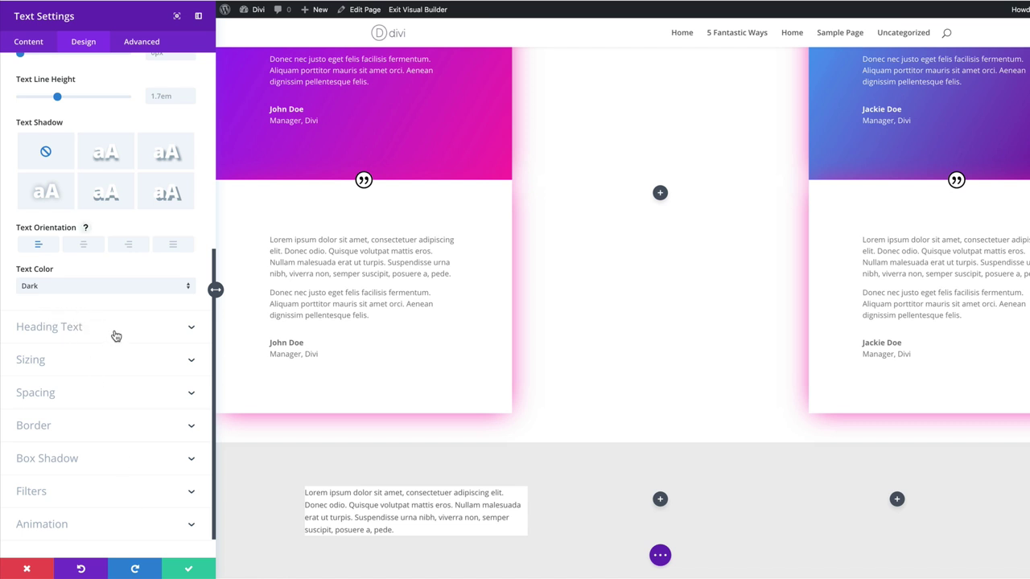
{"action": "left_click", "coordinate": [83, 243]}
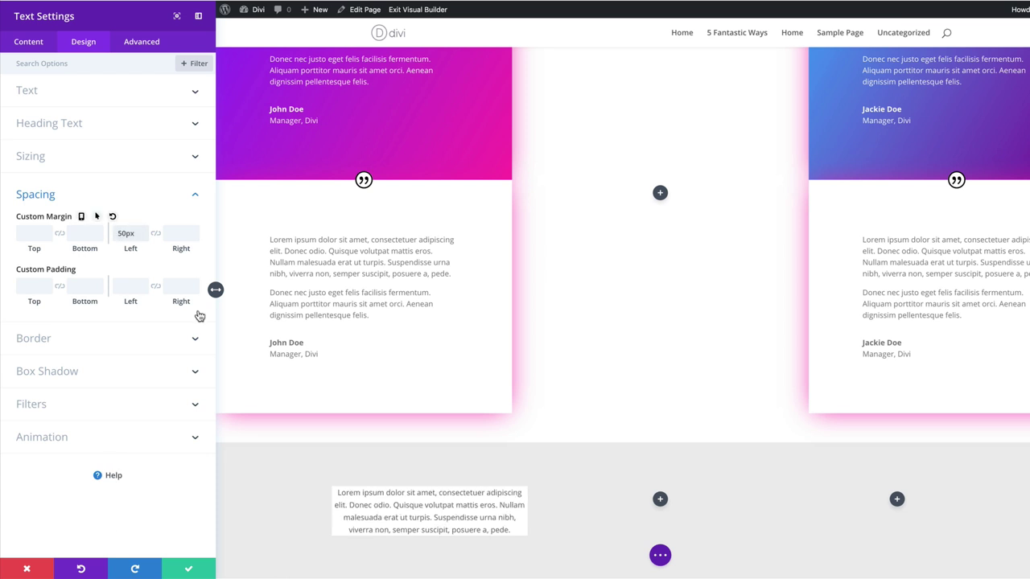
Set the text module's left and right margins to 50px on desktop and 20px on tablet and phone.
{"action": "left_click", "coordinate": [96, 216]}
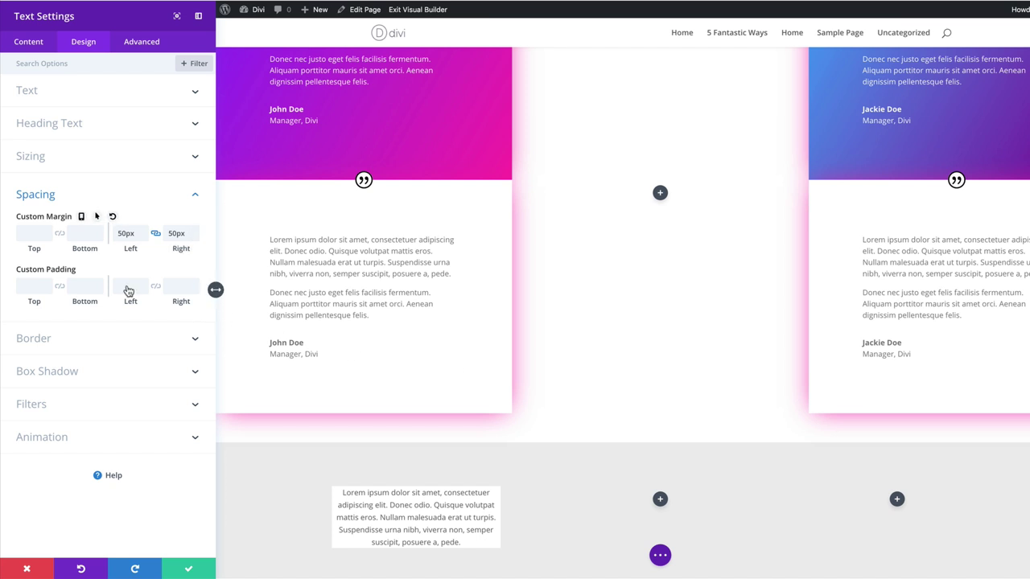
{"action": "left_click", "coordinate": [80, 216]}
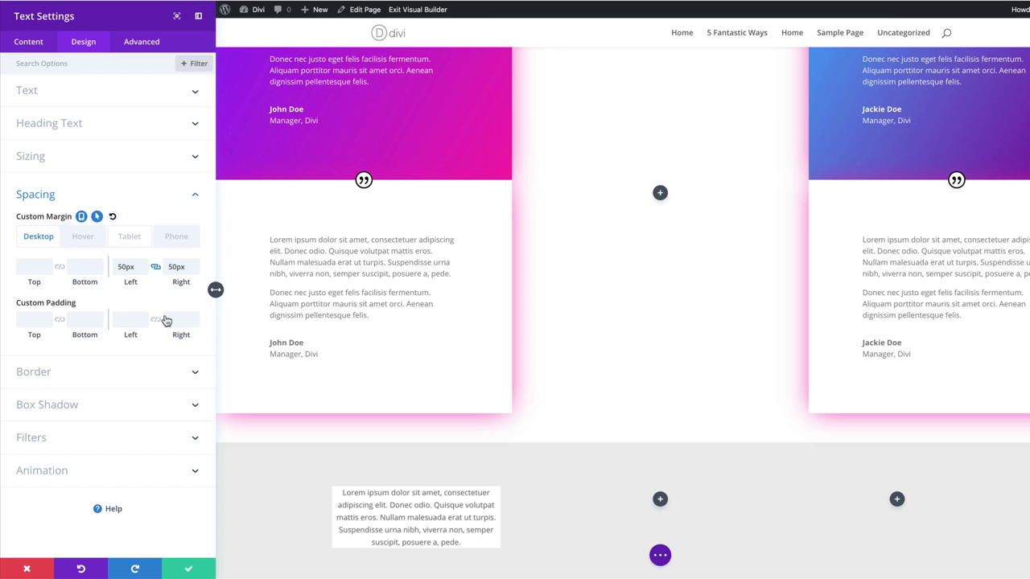
{"action": "key", "text": "ctrl+shift+t"}
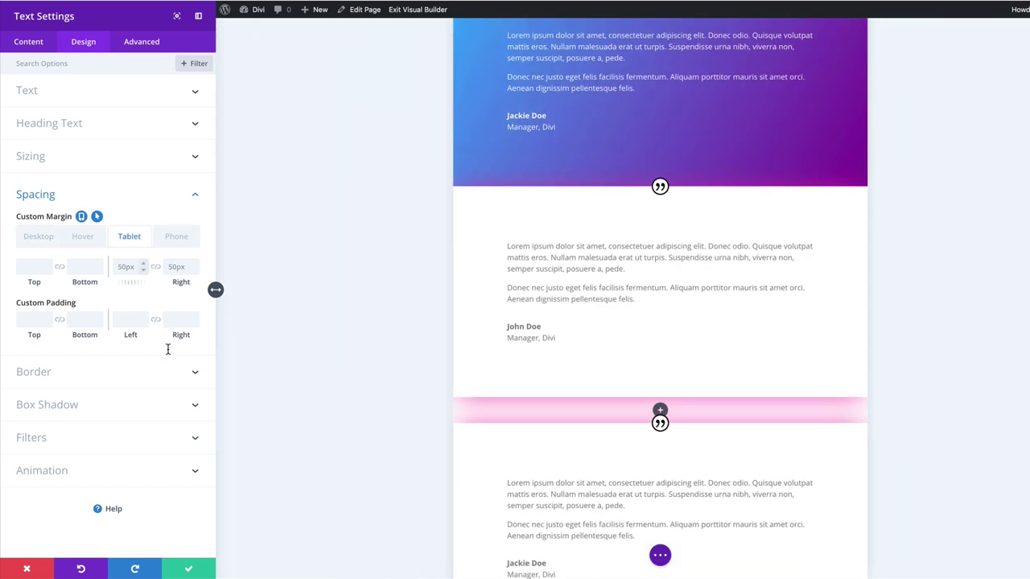
{"action": "left_click", "coordinate": [129, 266]}
{"action": "type", "text": "20"}
{"action": "key", "text": "ctrl+shift+p"}
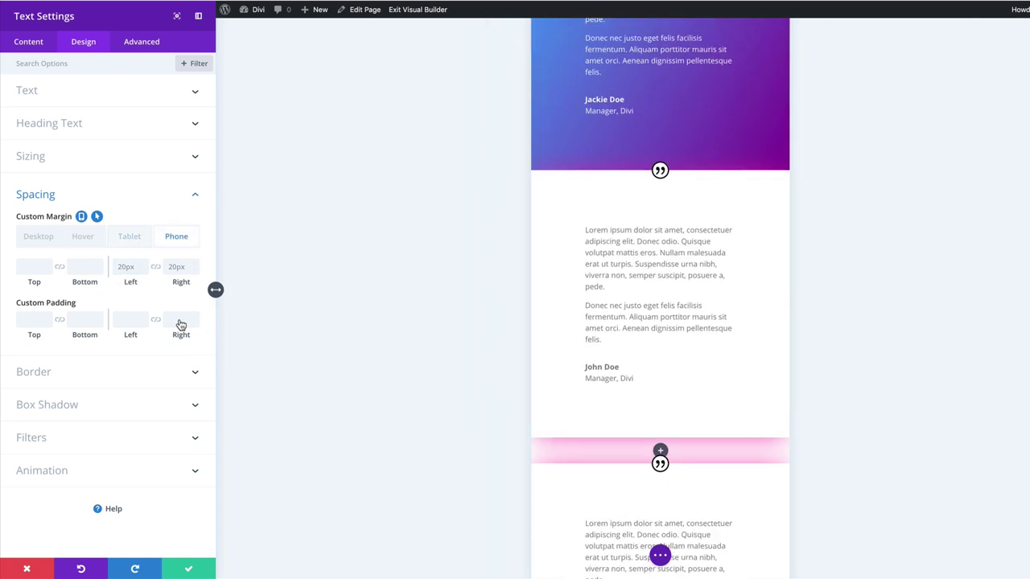
{"action": "key", "text": "ctrl+shift+d"}
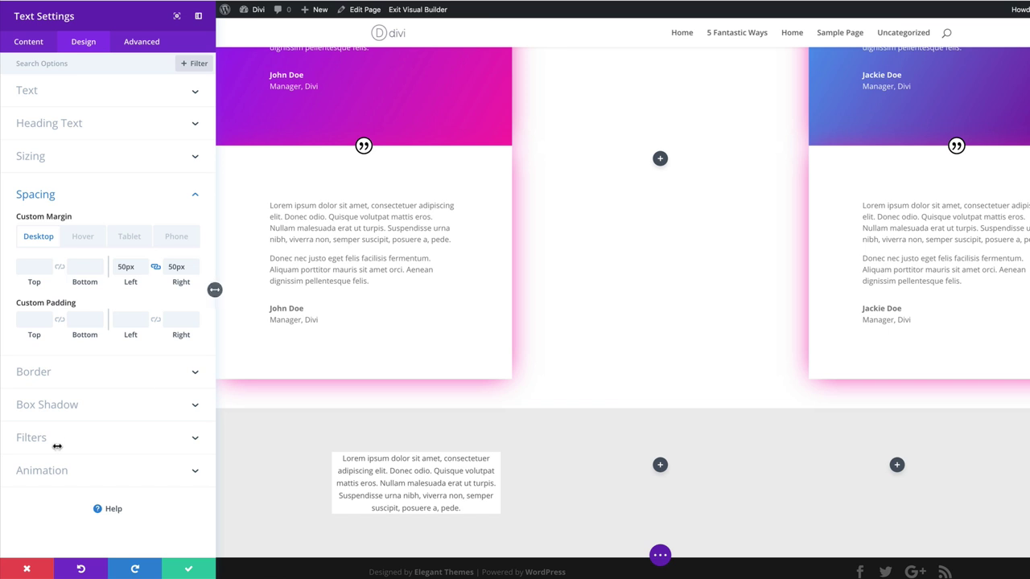
Set the text module's padding to 100px top, 80px bottom and 50px left and right, and save the module.
{"action": "left_click", "coordinate": [34, 319]}
{"action": "type", "text": "100px"}
{"action": "left_click", "coordinate": [85, 319]}
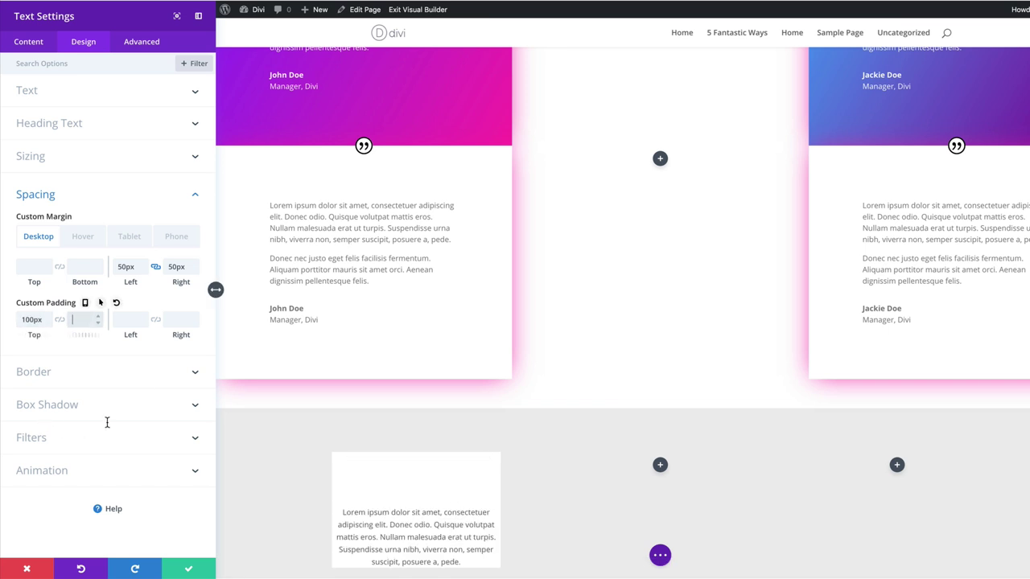
{"action": "type", "text": "80px"}
{"action": "key", "text": "Tab"}
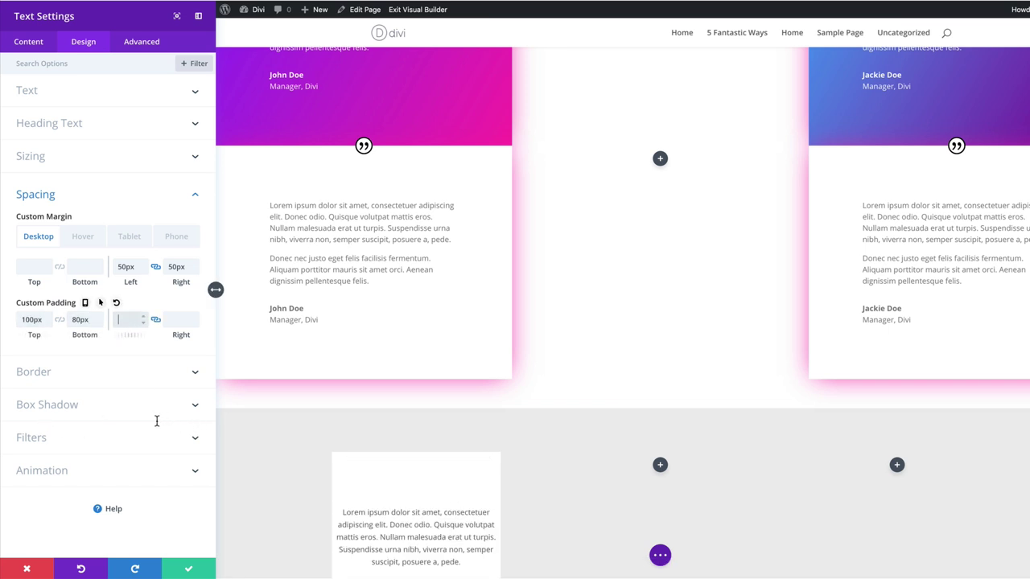
{"action": "type", "text": "50px"}
{"action": "scroll", "coordinate": [657, 512], "scroll_direction": "down", "scroll_amount": 2}
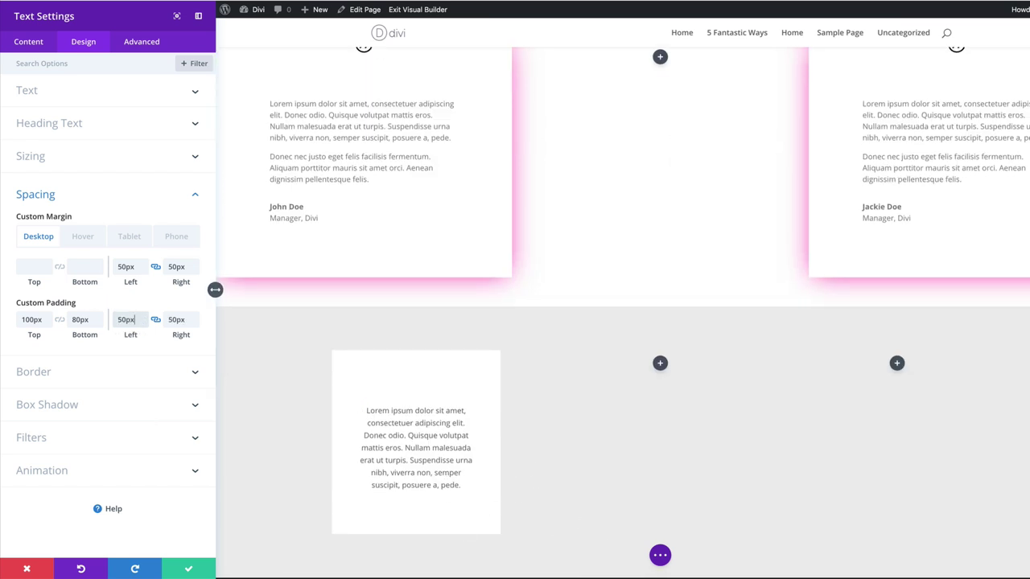
{"action": "left_click", "coordinate": [189, 567]}
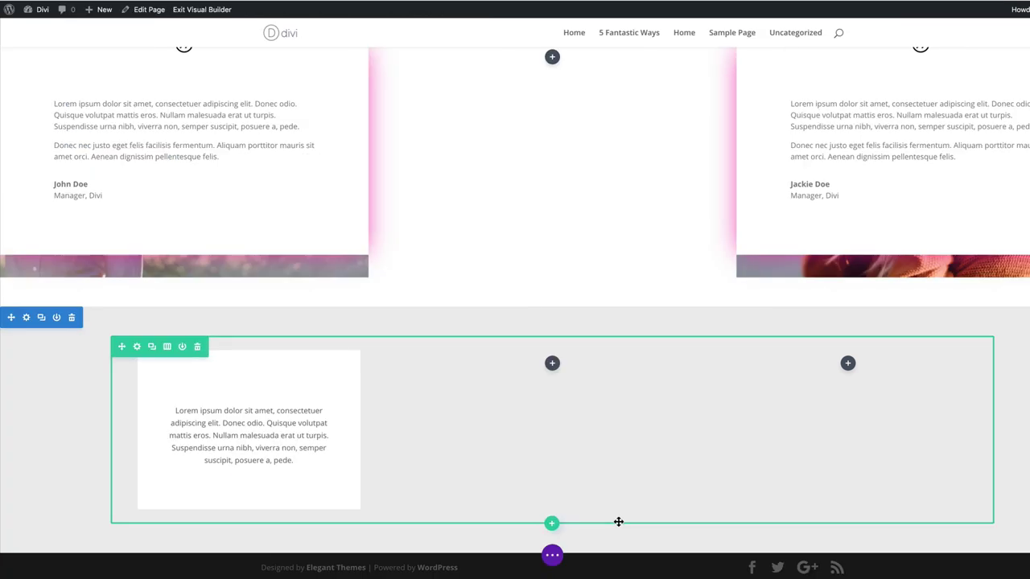
Add a Testimonial module below the text module in the row's first column.
{"action": "scroll", "coordinate": [619, 521], "scroll_direction": "down", "scroll_amount": 1}
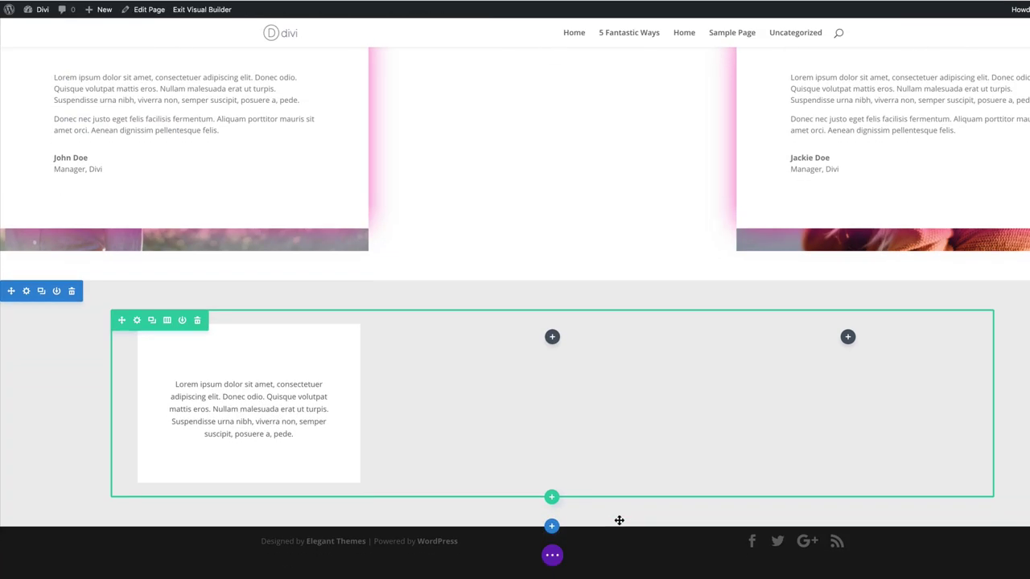
{"action": "left_click", "coordinate": [247, 464]}
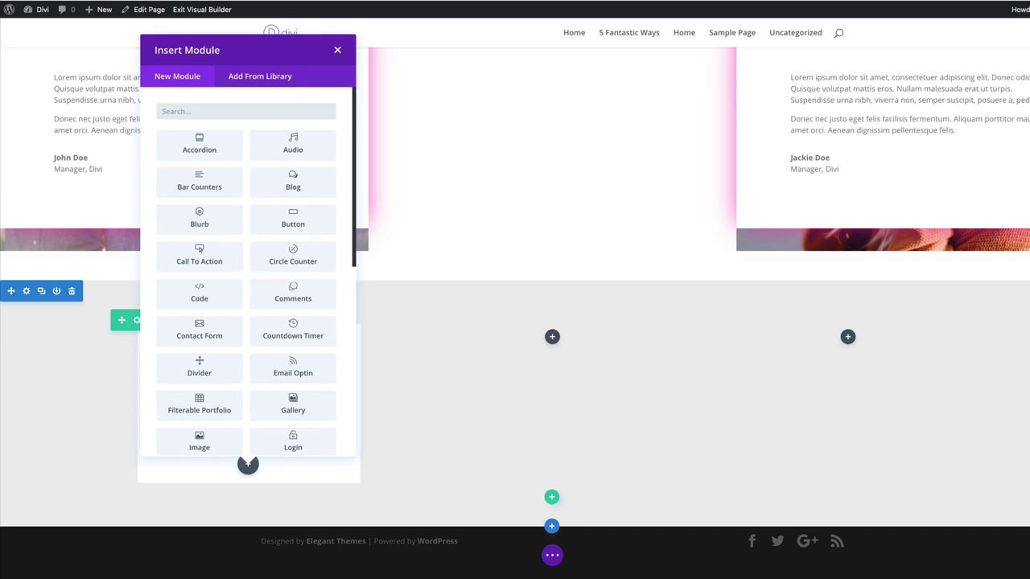
{"action": "type", "text": "test"}
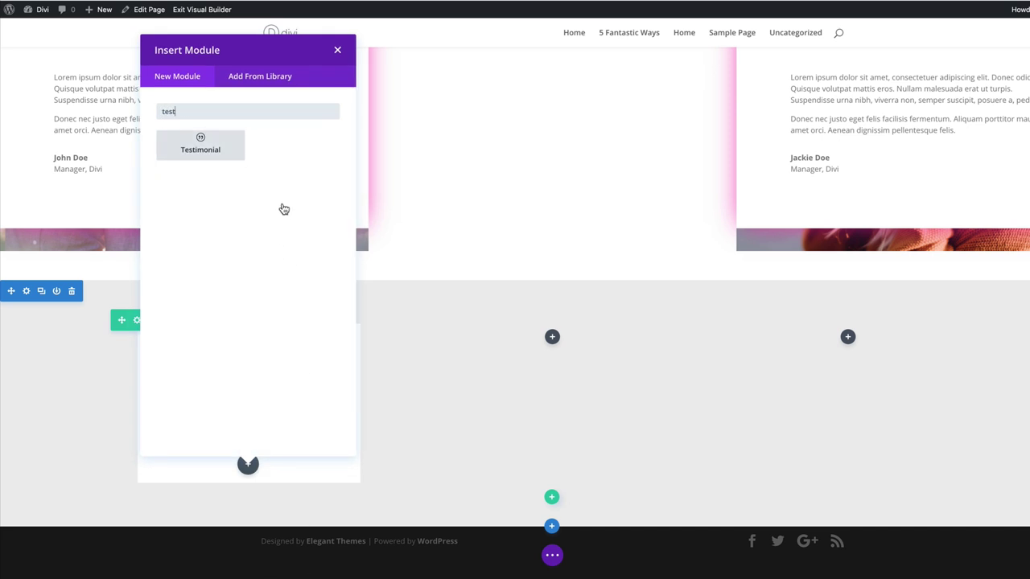
{"action": "key", "text": "Return"}
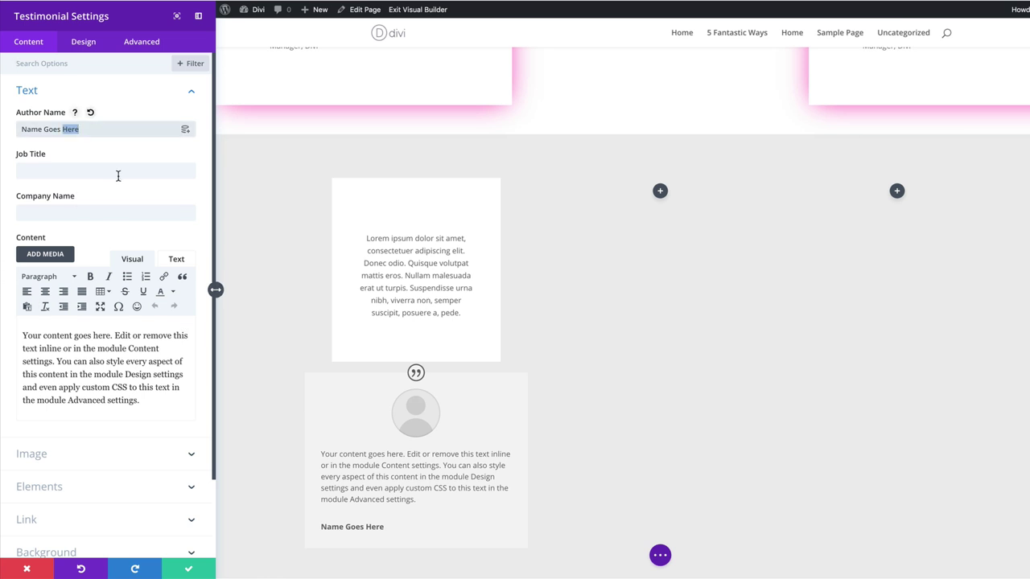
Fill in the testimonial's author name, job title Director and company name Divi, and clear its placeholder content.
{"action": "type", "text": "Jo"}
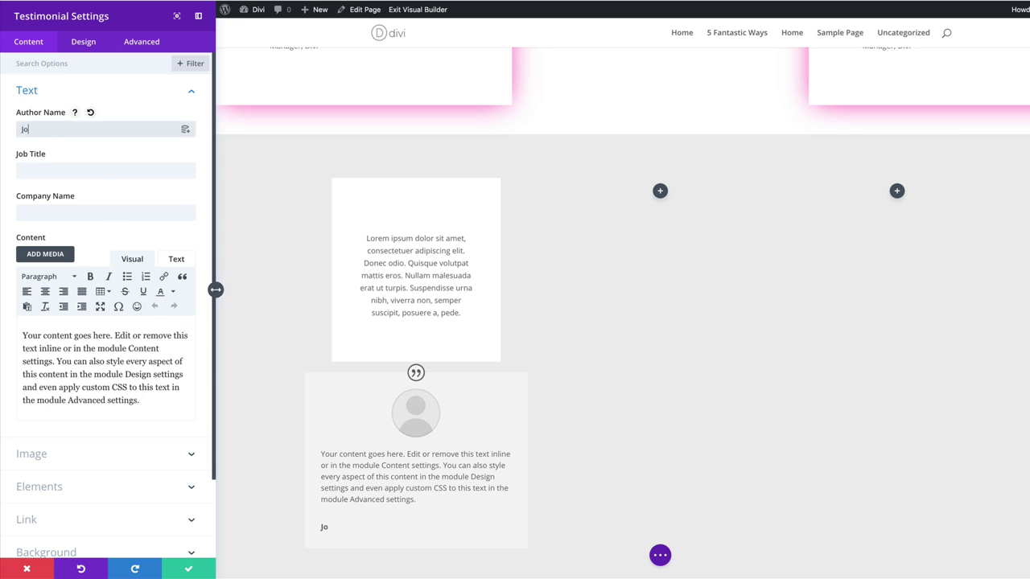
{"action": "type", "text": "hn Doe"}
{"action": "key", "text": "Tab"}
{"action": "type", "text": "Director"}
{"action": "key", "text": "Tab"}
{"action": "type", "text": "Di"}
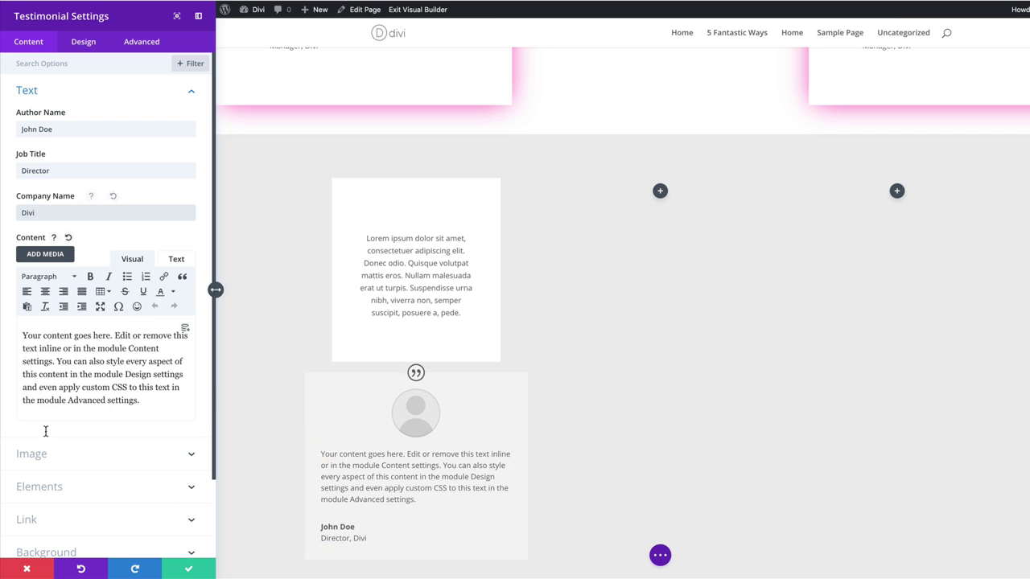
{"action": "key", "text": "ctrl+a"}
{"action": "key", "text": "BackSpace"}
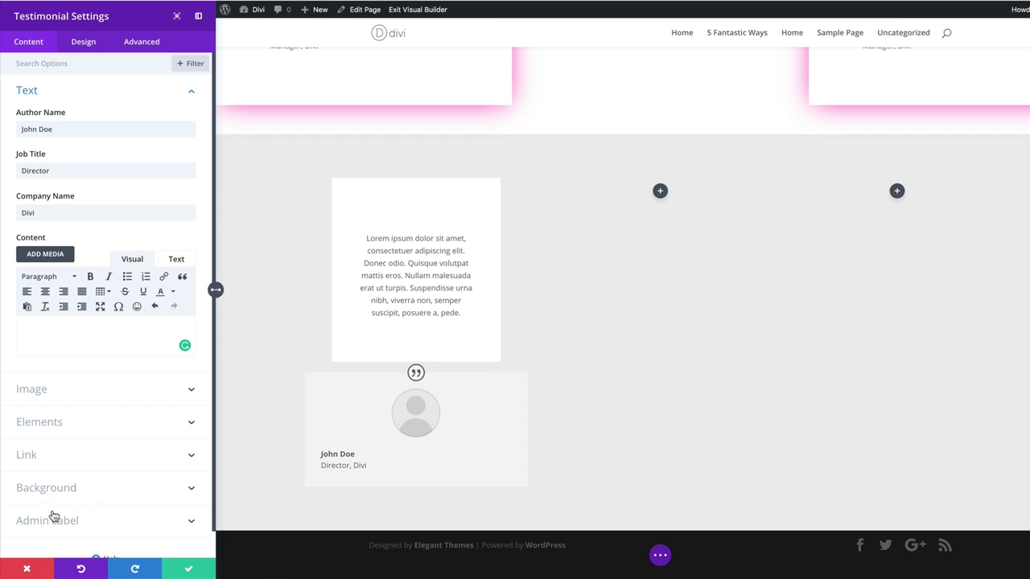
Replace the testimonial's default portrait with portraits-circle-small_2.png from the media library.
{"action": "left_click", "coordinate": [40, 388]}
{"action": "left_click", "coordinate": [182, 175]}
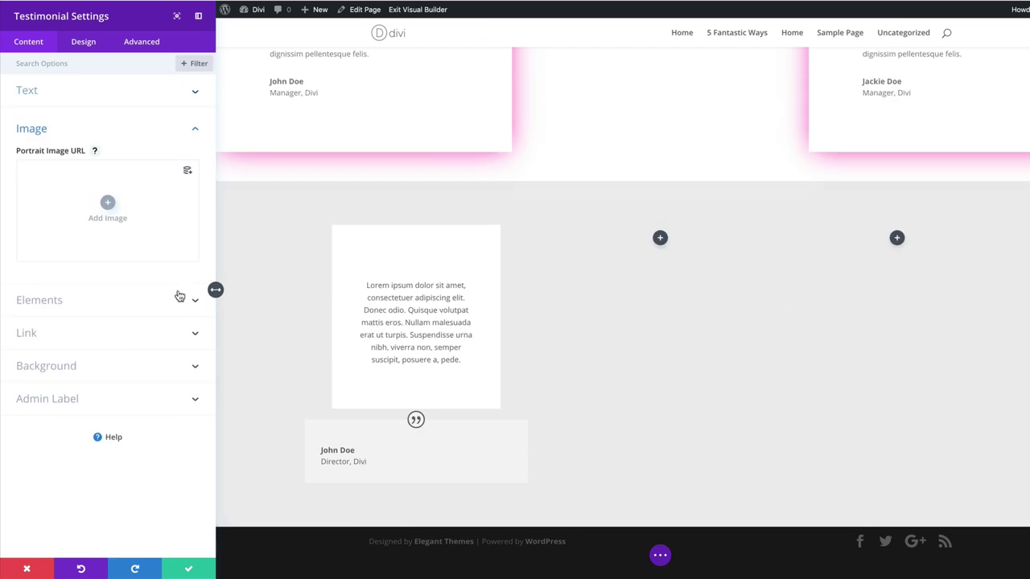
{"action": "left_click", "coordinate": [141, 273]}
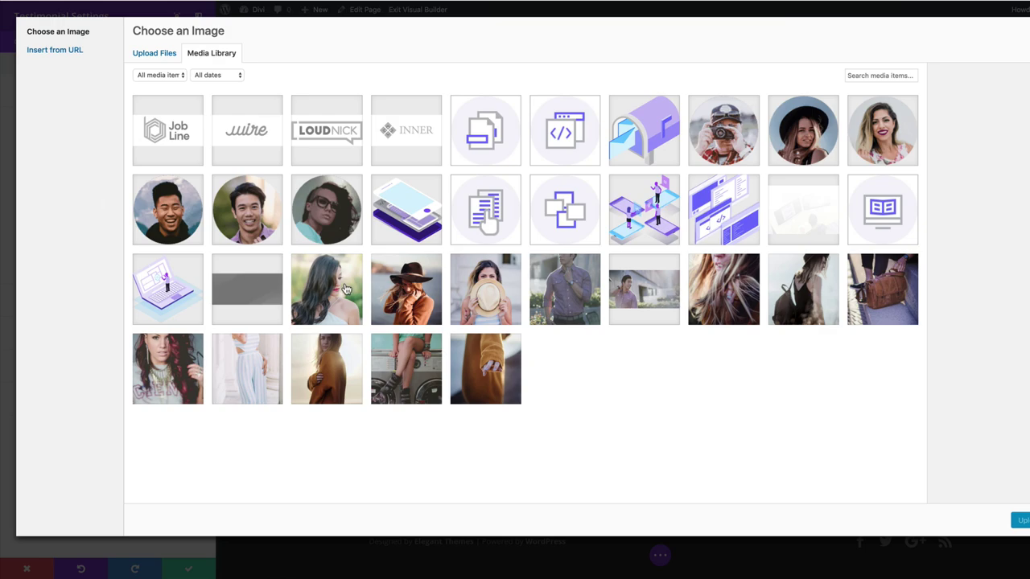
{"action": "left_click", "coordinate": [247, 209]}
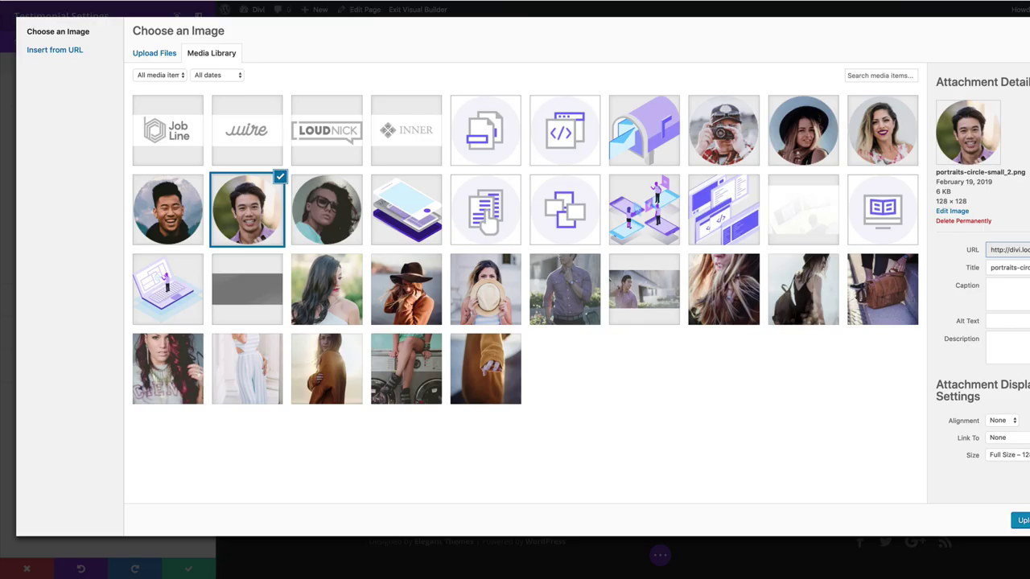
{"action": "left_click", "coordinate": [1021, 520]}
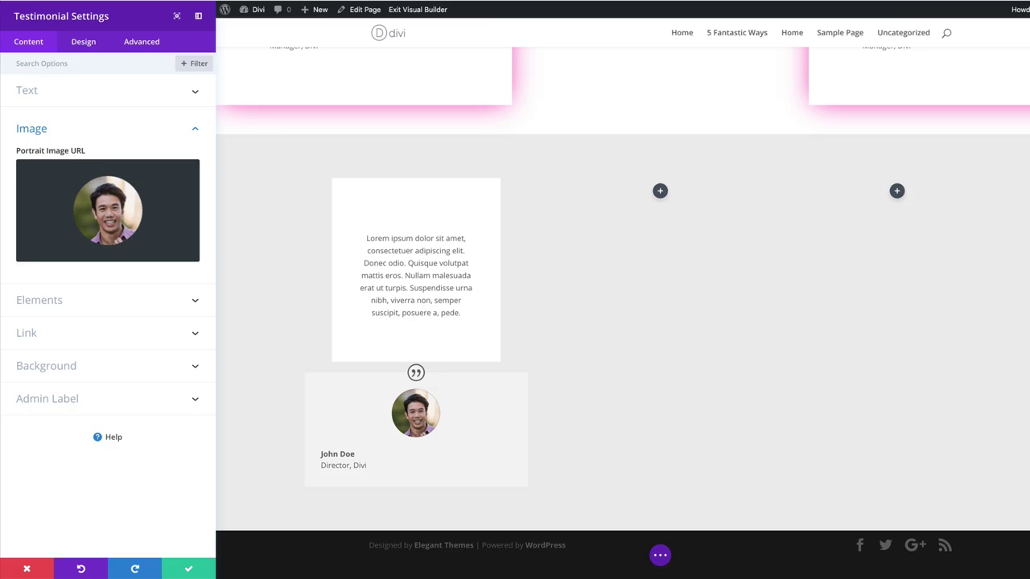
Give the testimonial a linear background gradient from blue-violet to cyan #32e5f2 with a direction of 100deg.
{"action": "left_click", "coordinate": [94, 366]}
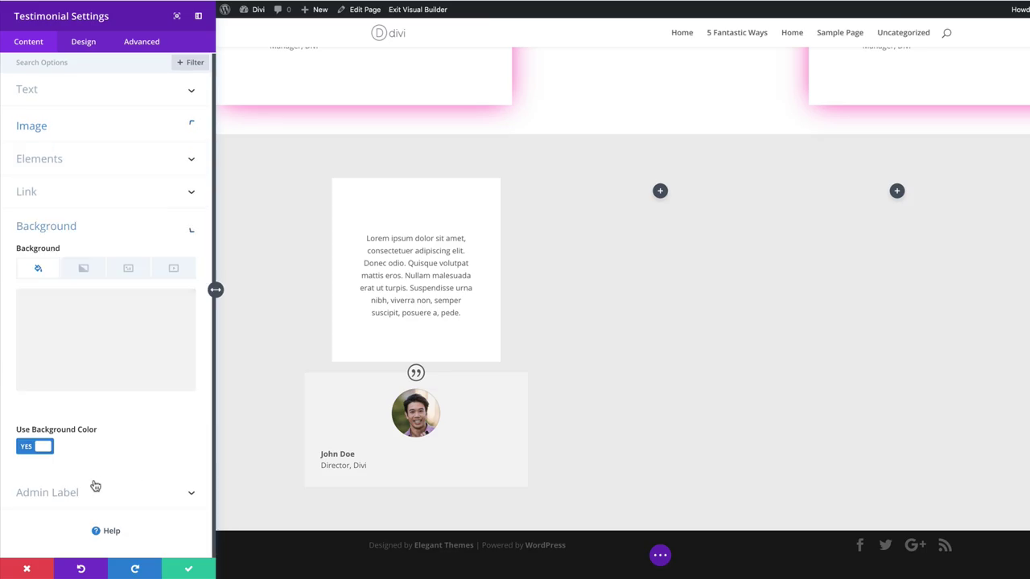
{"action": "left_click", "coordinate": [84, 269]}
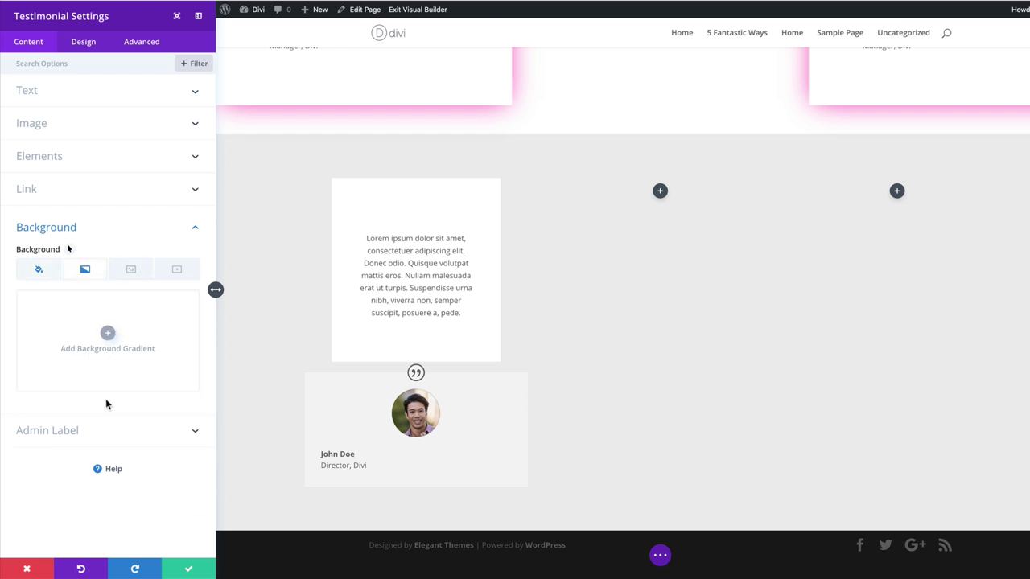
{"action": "left_click", "coordinate": [107, 333]}
{"action": "left_click", "coordinate": [29, 411]}
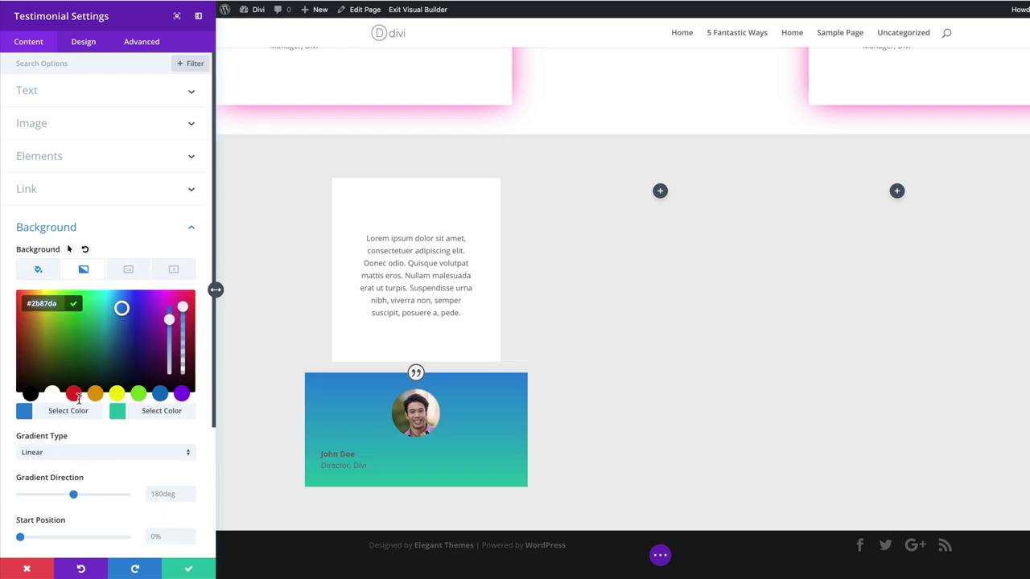
{"action": "left_click", "coordinate": [181, 394]}
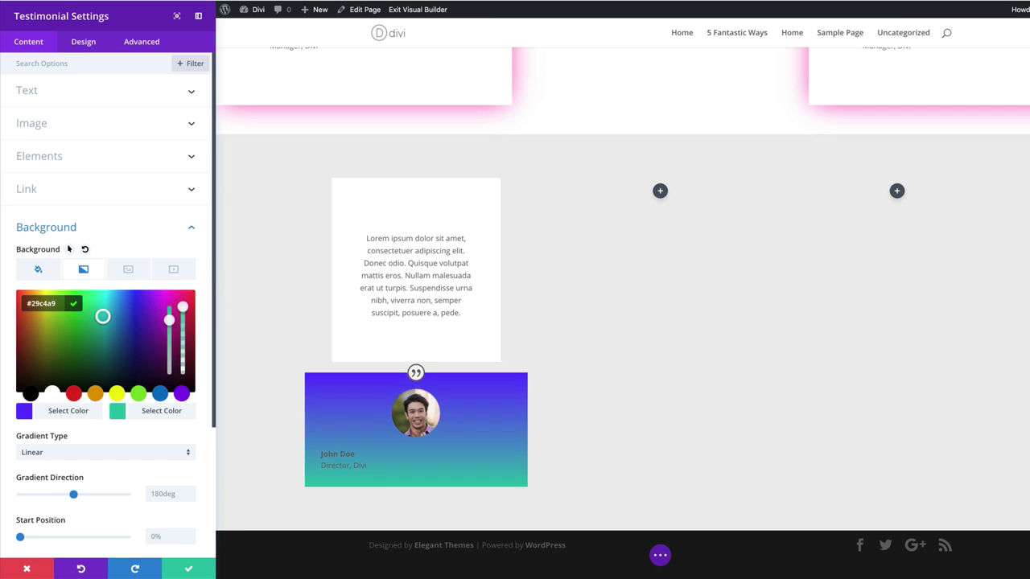
{"action": "left_click_drag", "start_coordinate": [103, 316], "coordinate": [111, 298]}
{"action": "scroll", "coordinate": [170, 486], "scroll_direction": "down", "scroll_amount": 1}
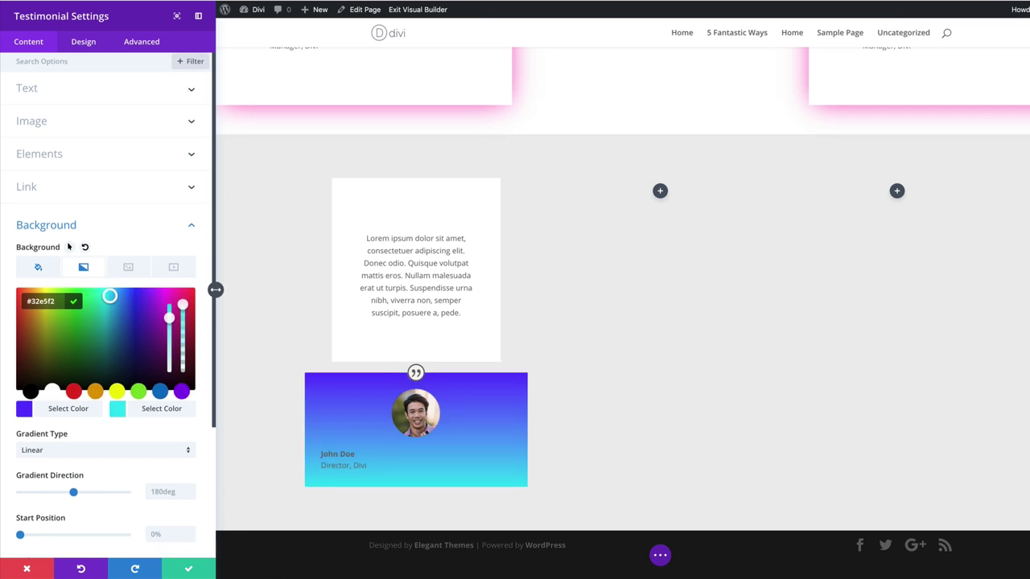
{"action": "left_click", "coordinate": [163, 485]}
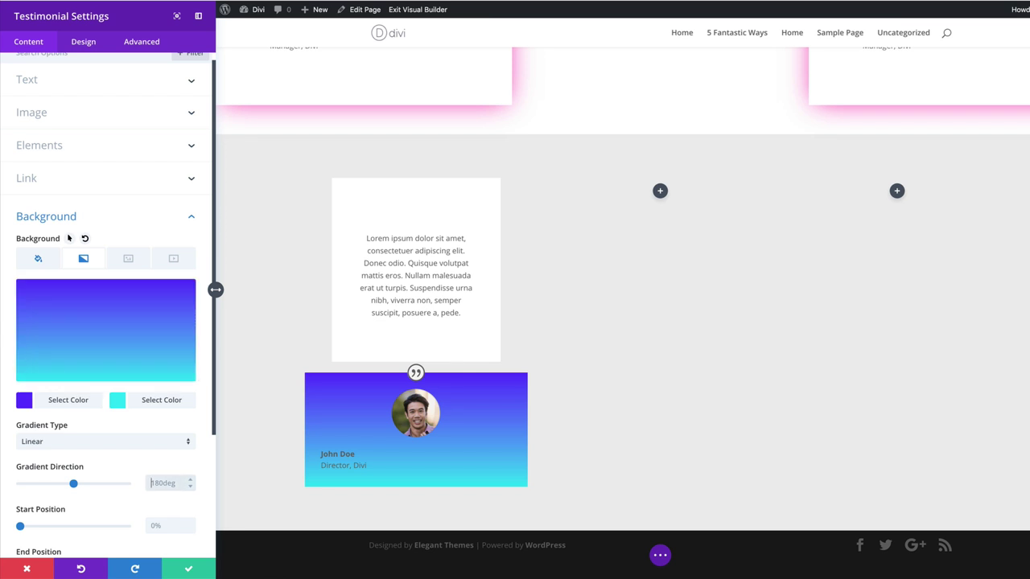
{"action": "type", "text": "100deg"}
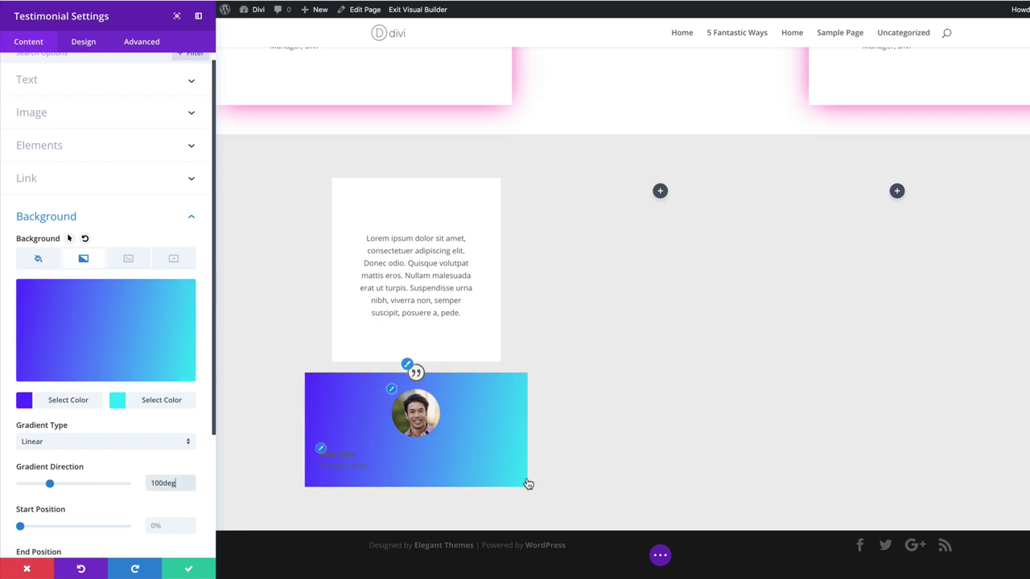
Make the testimonial's quote icon black on a white background and center its body text.
{"action": "key", "text": "shift+Tab"}
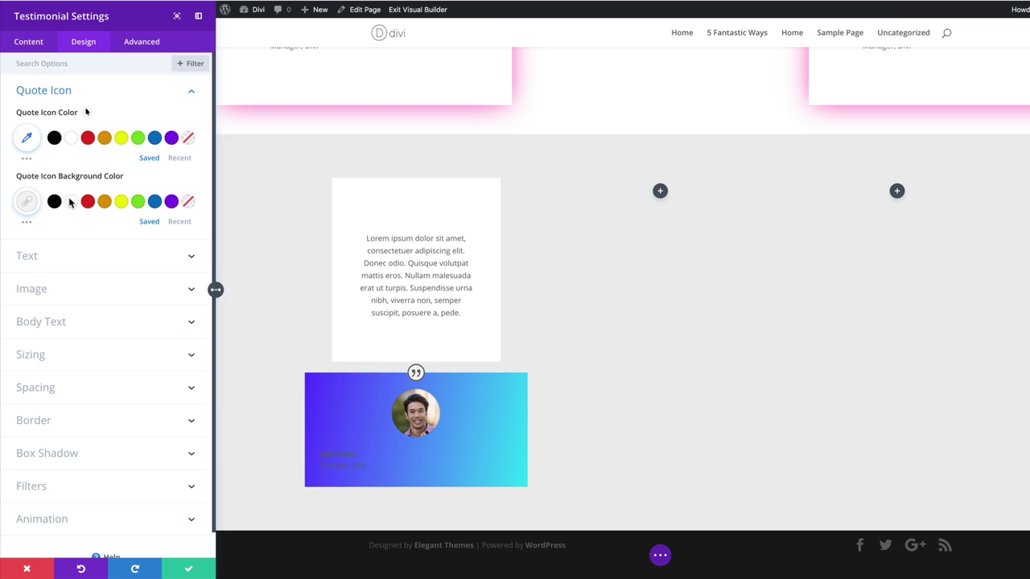
{"action": "left_click", "coordinate": [54, 137]}
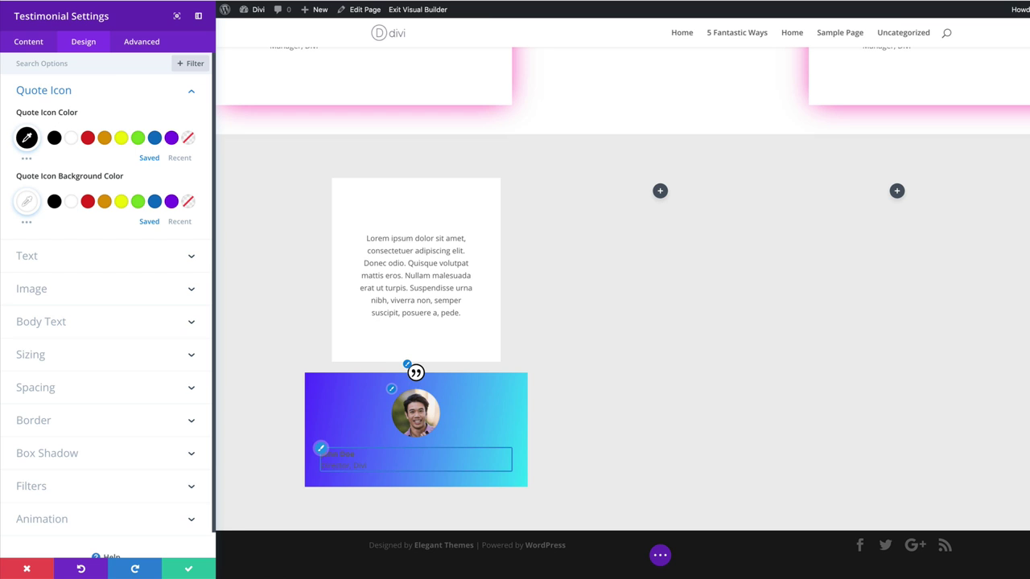
{"action": "left_click", "coordinate": [321, 448]}
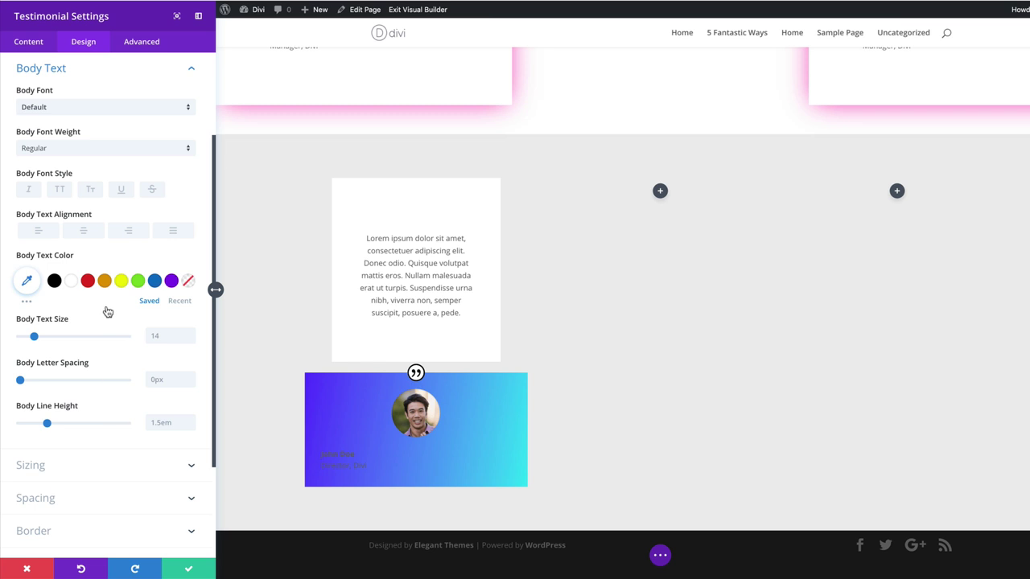
{"action": "left_click", "coordinate": [84, 230]}
{"action": "scroll", "coordinate": [88, 175], "scroll_direction": "up", "scroll_amount": 3}
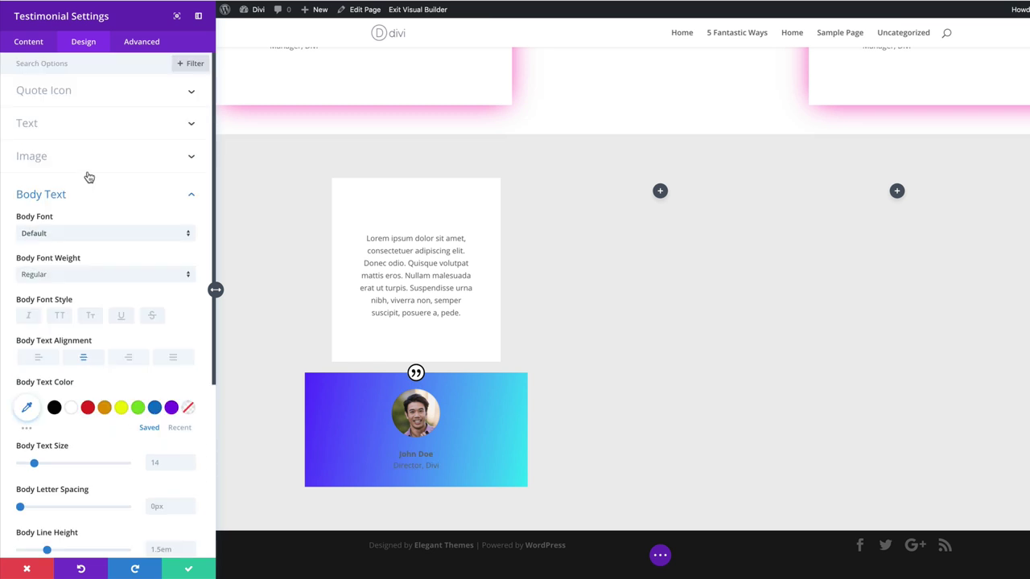
Set the gradient testimonial's text color to Light.
{"action": "left_click", "coordinate": [85, 124]}
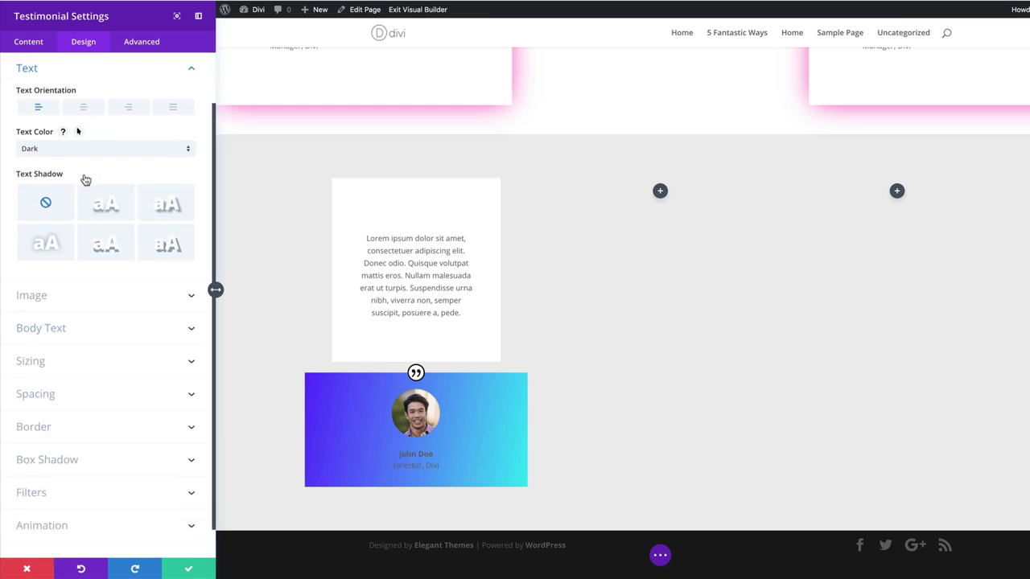
{"action": "scroll", "coordinate": [91, 184], "scroll_direction": "up", "scroll_amount": 2}
{"action": "left_click", "coordinate": [106, 210]}
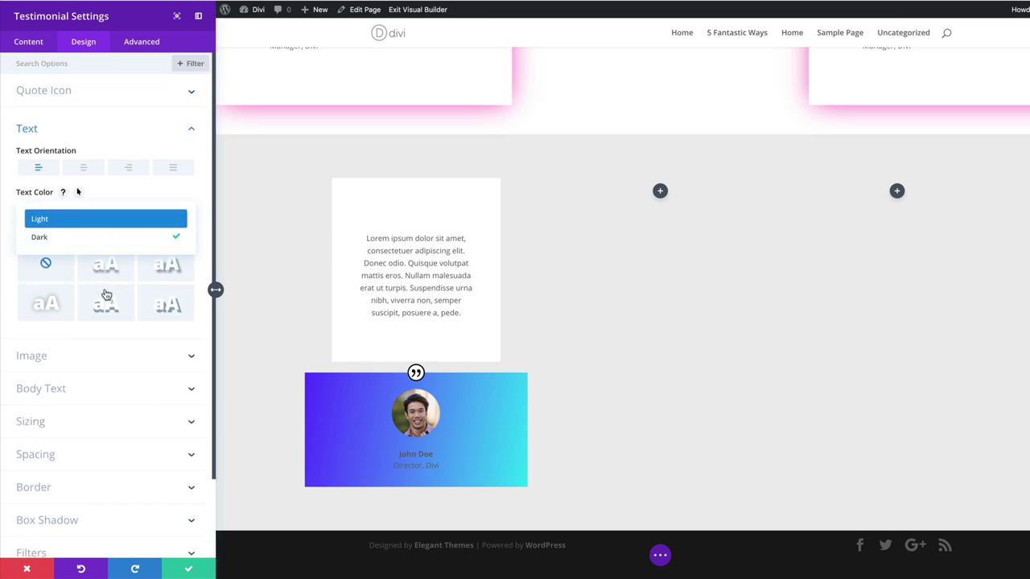
{"action": "left_click", "coordinate": [397, 471]}
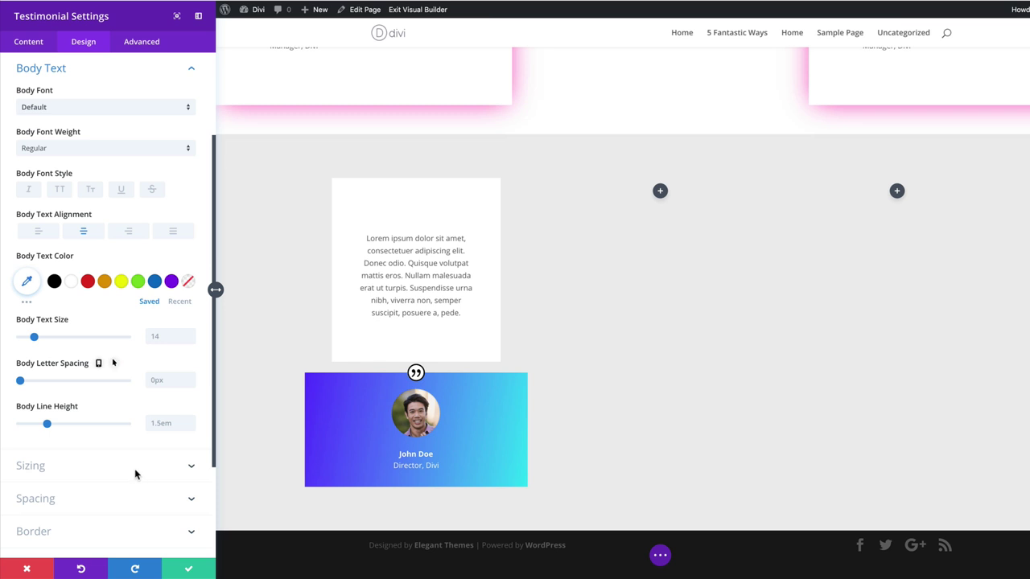
Set the testimonial's body font weight to Ultra Bold and its font style to all uppercase.
{"action": "left_click", "coordinate": [103, 148]}
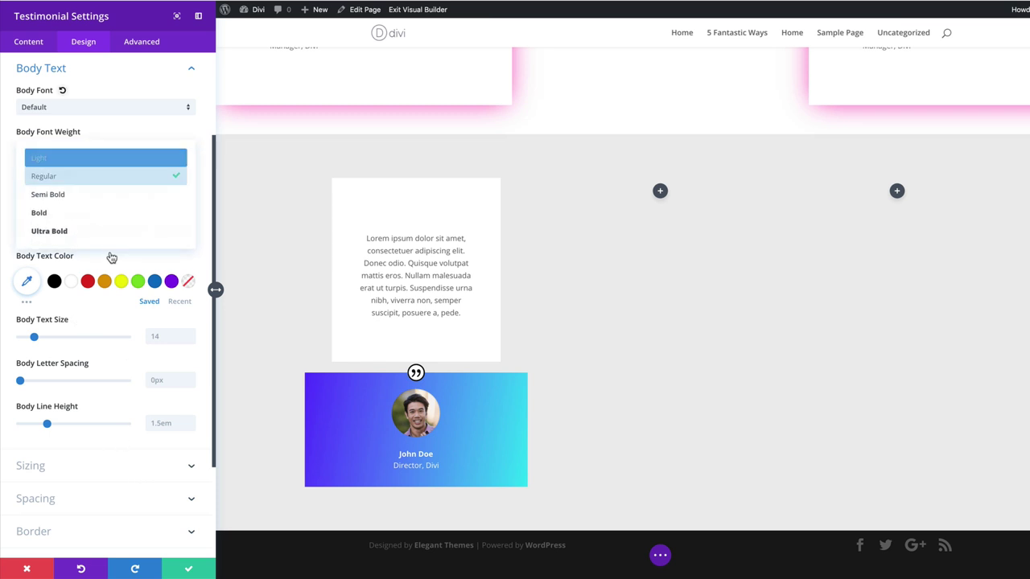
{"action": "left_click", "coordinate": [110, 232]}
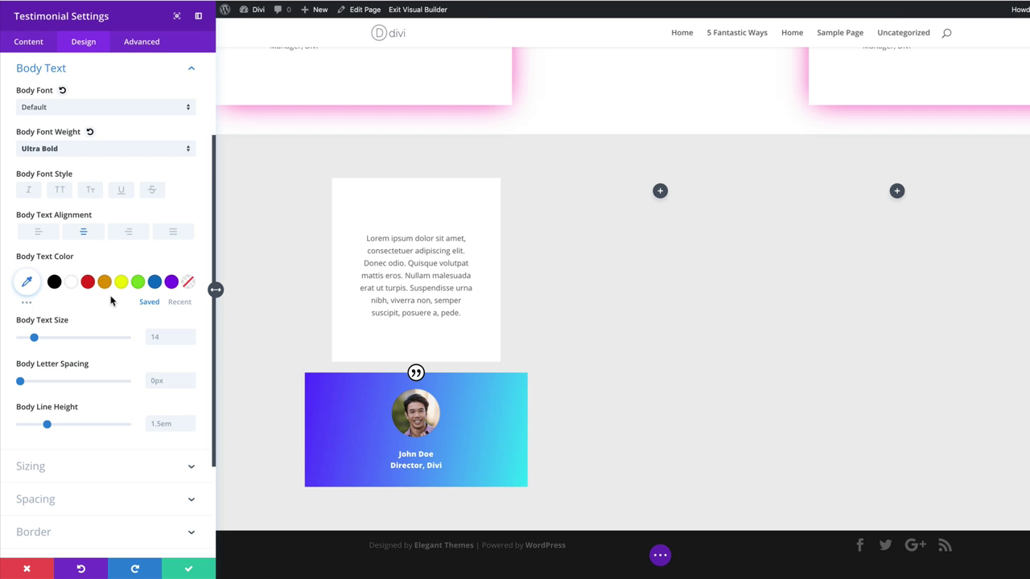
{"action": "left_click", "coordinate": [60, 190]}
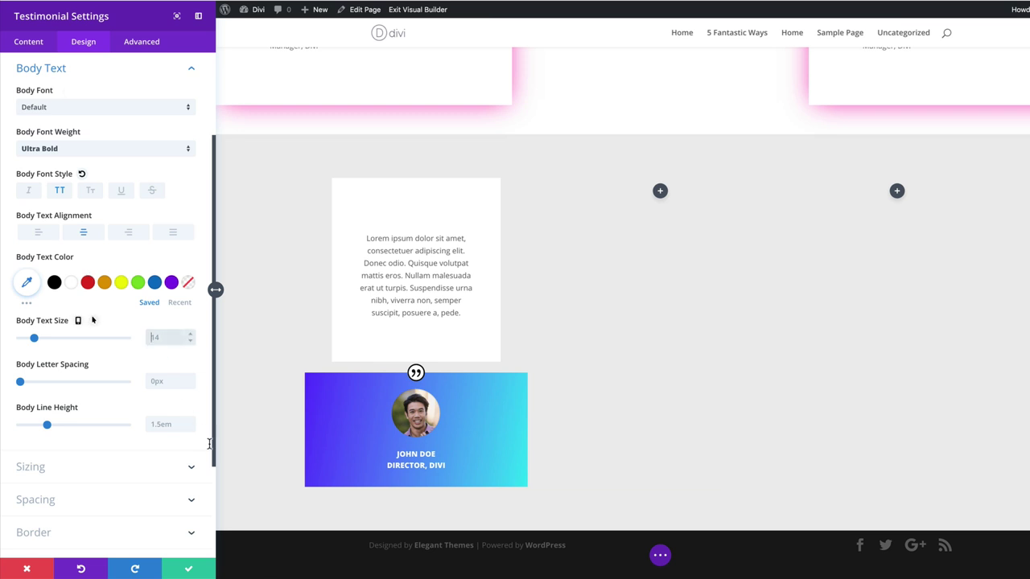
Set the testimonial's body text size to 15px, letter spacing to -0.5px and line height to 2.1em.
{"action": "type", "text": "15px"}
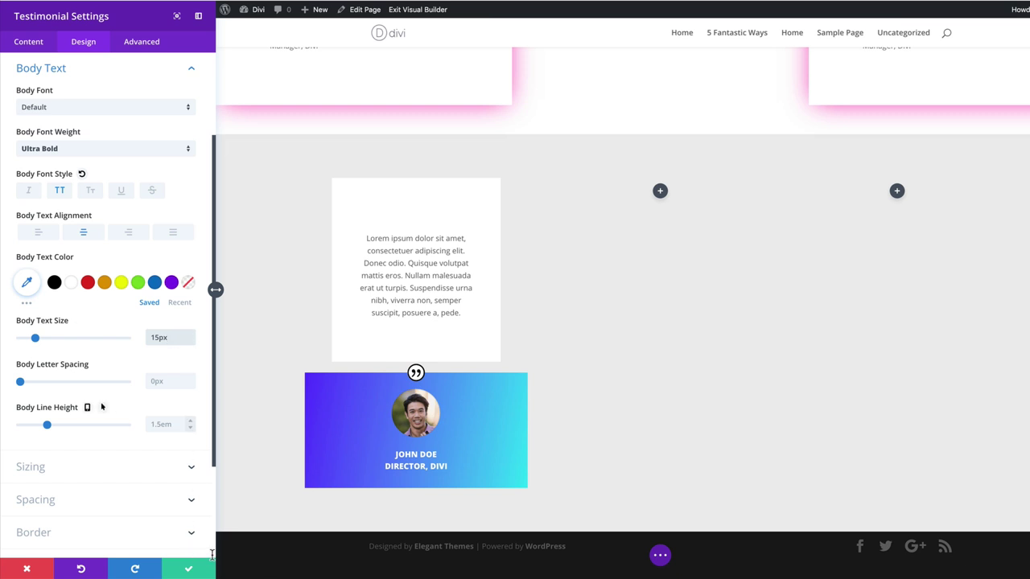
{"action": "left_click", "coordinate": [164, 424]}
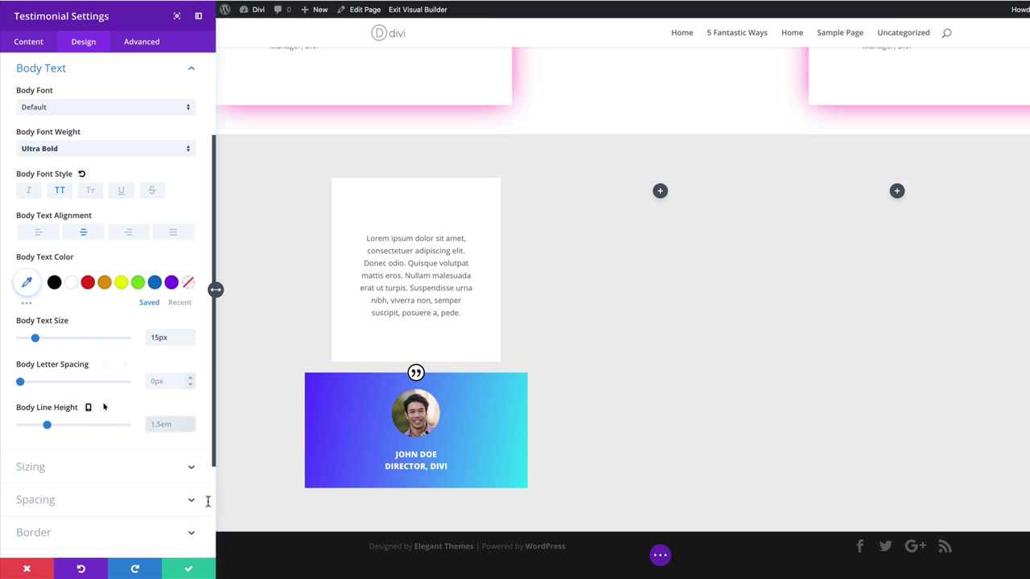
{"action": "key", "text": "shift+Tab"}
{"action": "type", "text": "-0.5px"}
{"action": "key", "text": "Tab"}
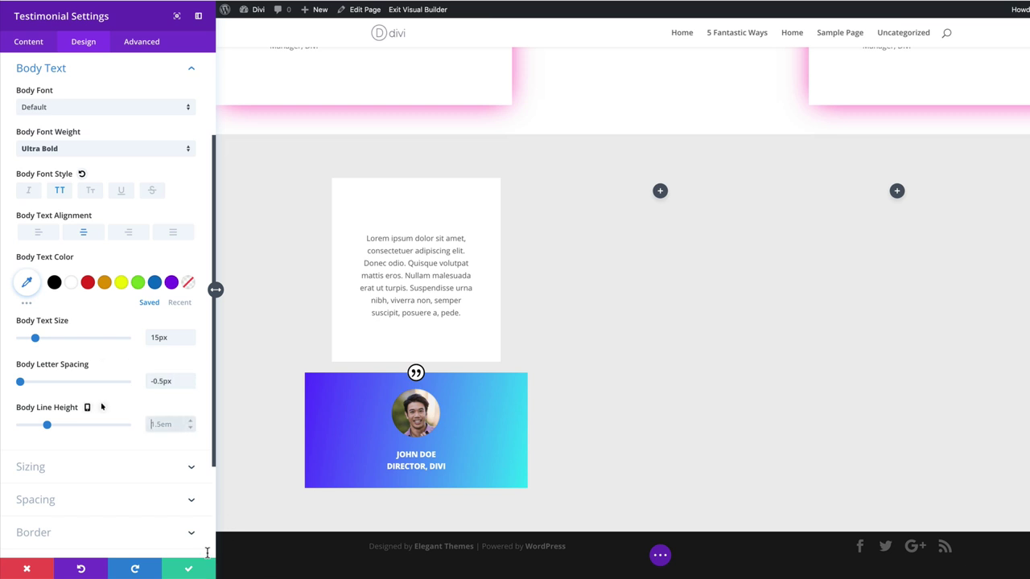
{"action": "type", "text": "2.1em"}
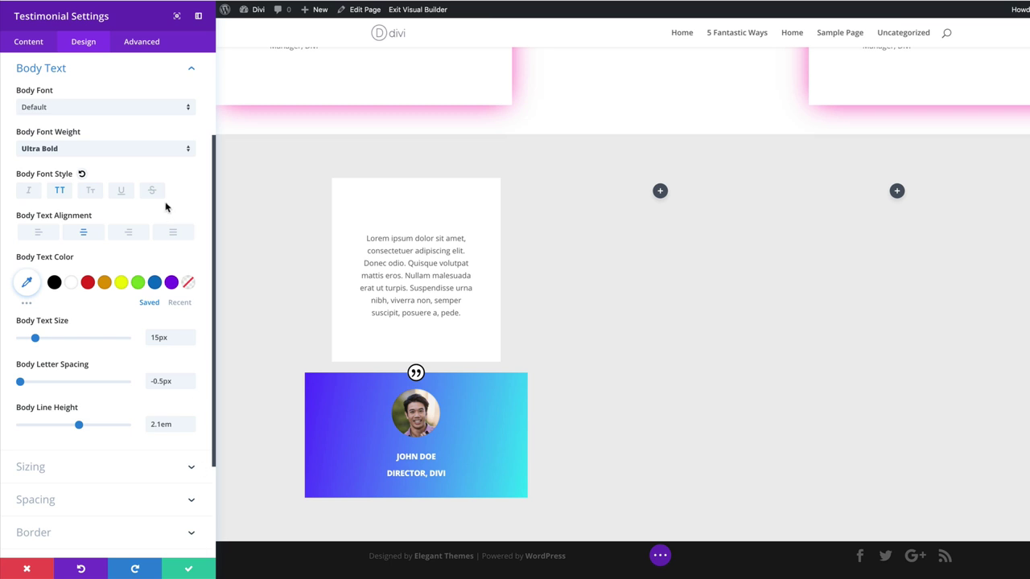
Set the testimonial's top custom margin to -28px so it overlaps the white text module above.
{"action": "scroll", "coordinate": [108, 306], "scroll_direction": "down", "scroll_amount": 3}
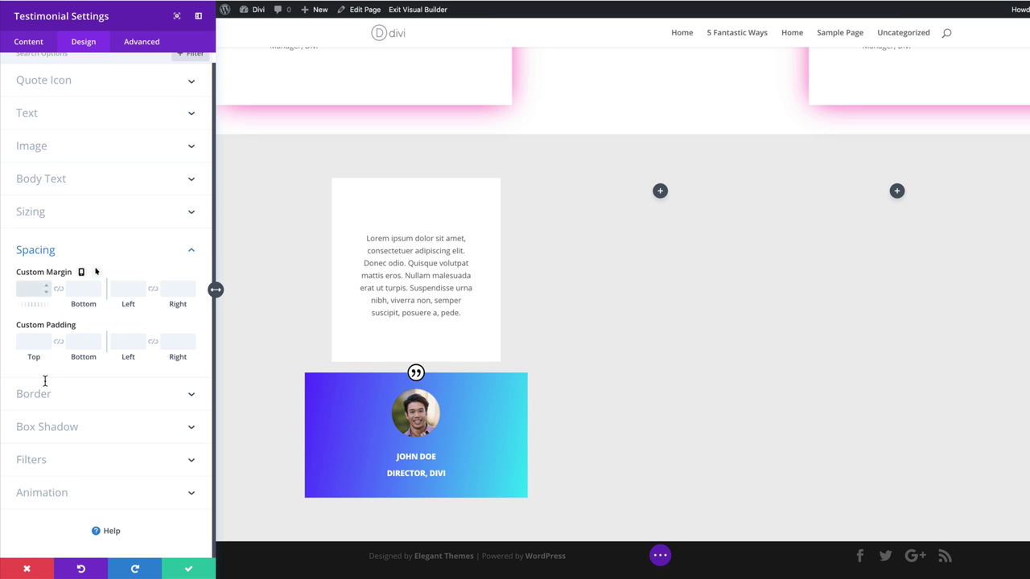
{"action": "type", "text": "-25px"}
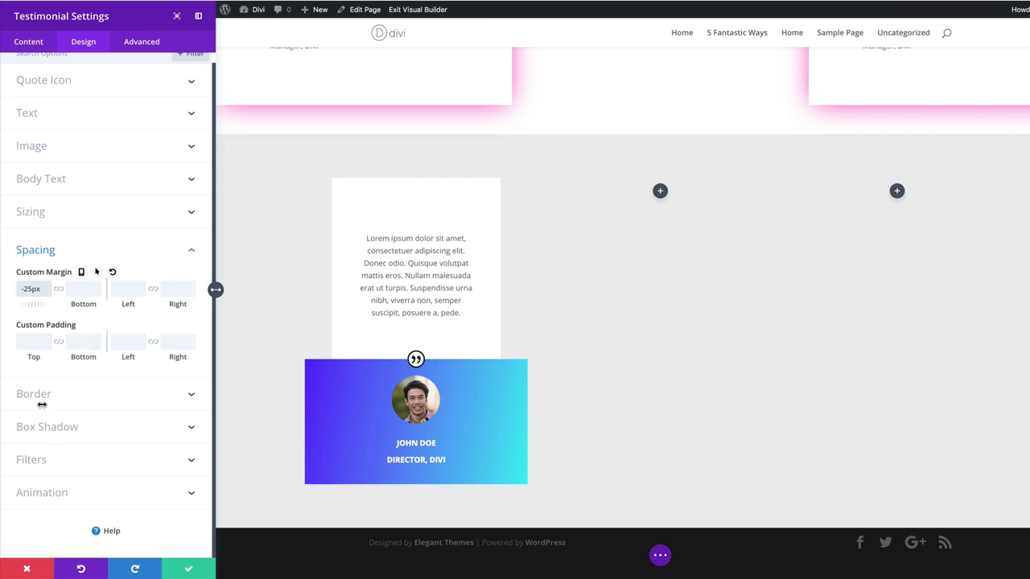
{"action": "mouse_move", "coordinate": [42, 404]}
{"action": "left_mouse_down"}
{"action": "mouse_move", "coordinate": [4, 408]}
{"action": "mouse_move", "coordinate": [42, 411]}
{"action": "left_mouse_up"}
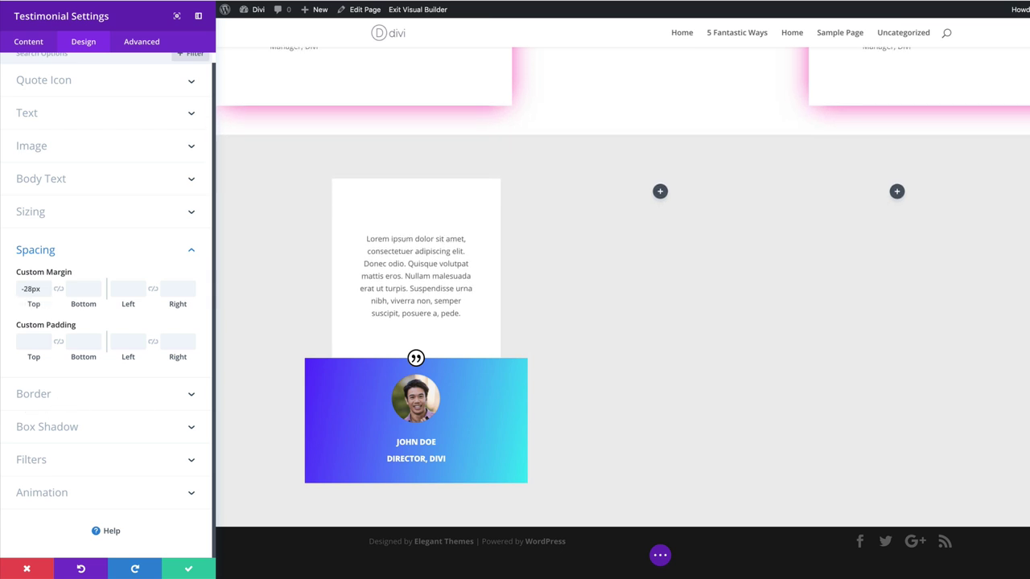
Give the testimonial the first box shadow preset with a blur strength of 80px, keep its default shadow color, and save the module.
{"action": "left_click", "coordinate": [47, 427]}
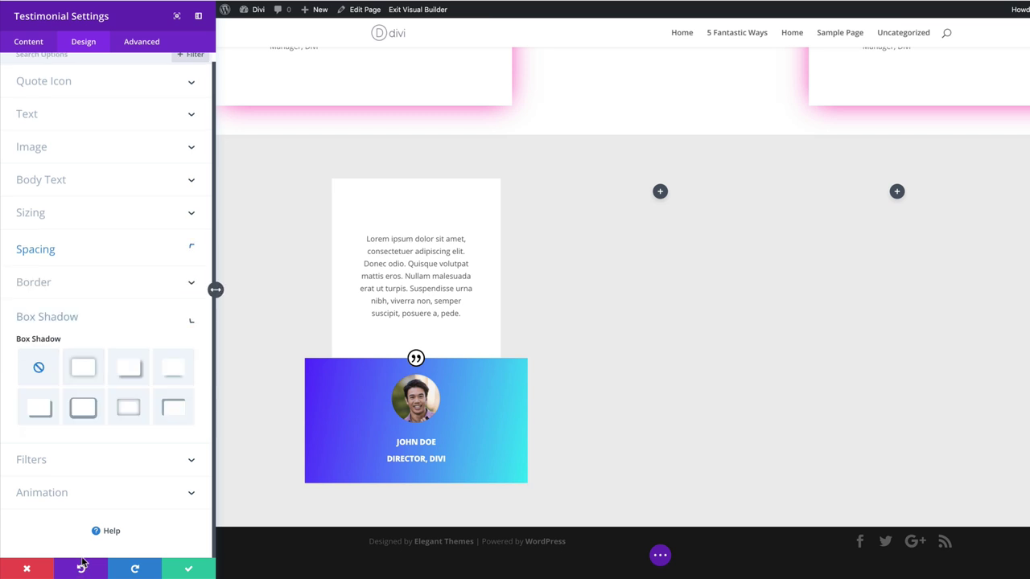
{"action": "left_click", "coordinate": [83, 367]}
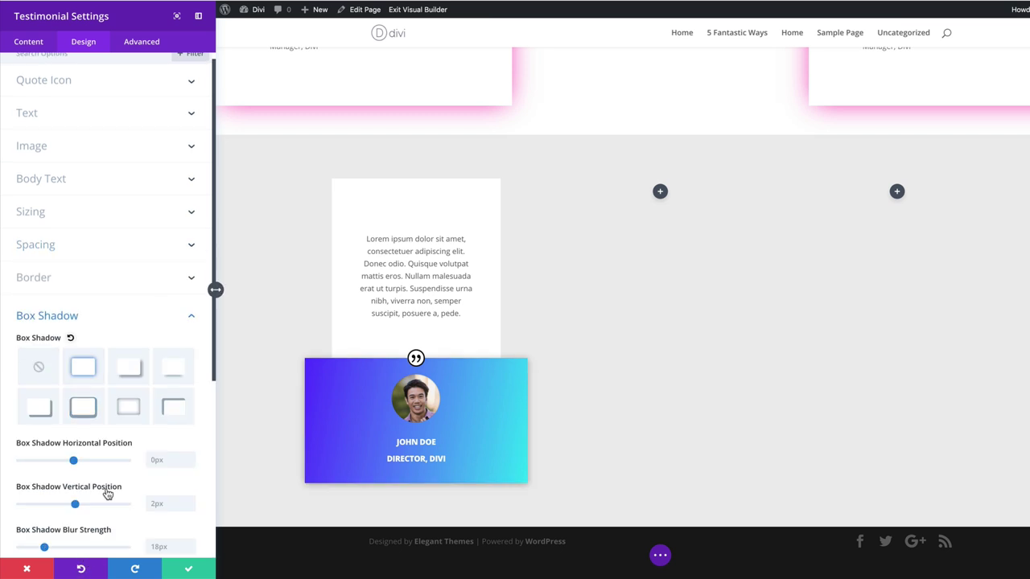
{"action": "scroll", "coordinate": [211, 451], "scroll_direction": "down", "scroll_amount": 3}
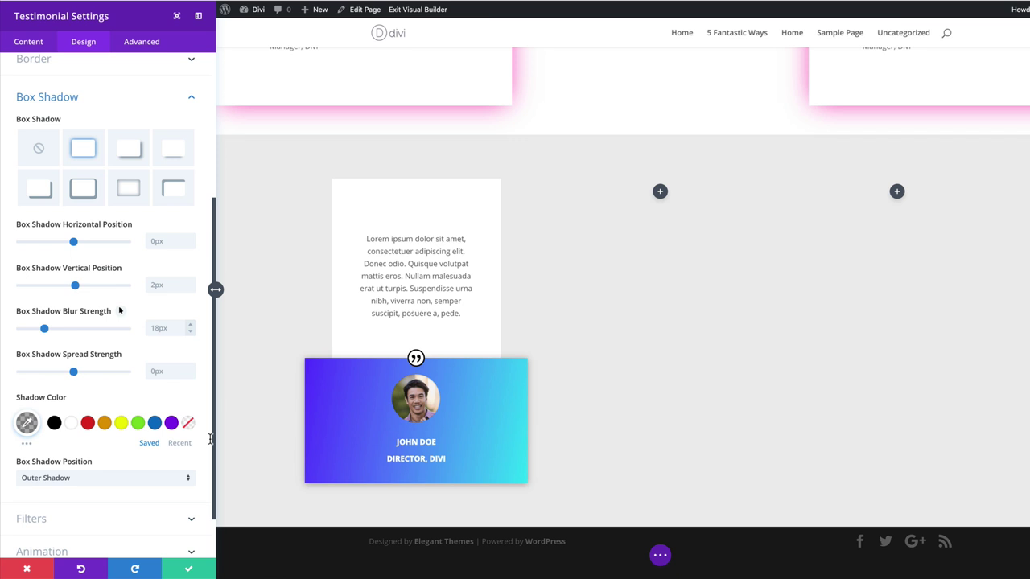
{"action": "left_click", "coordinate": [156, 328]}
{"action": "type", "text": "80"}
{"action": "left_click", "coordinate": [26, 421]}
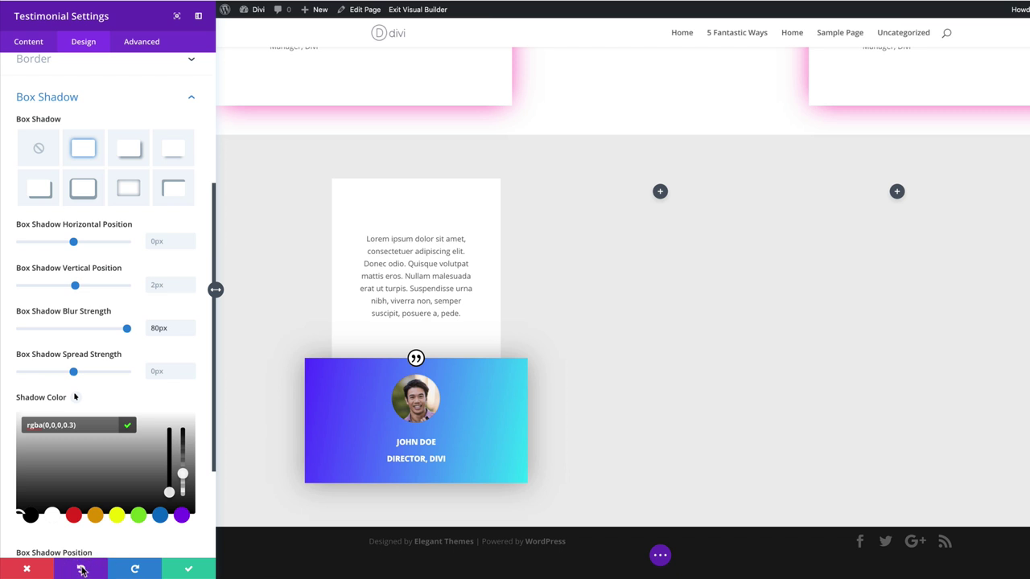
{"action": "left_click", "coordinate": [241, 530]}
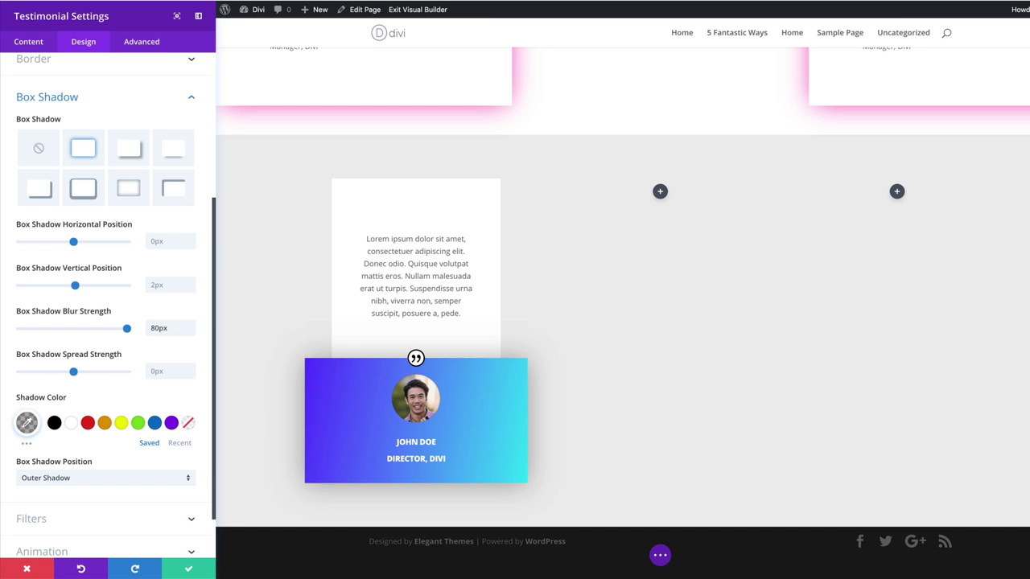
{"action": "left_click", "coordinate": [189, 568]}
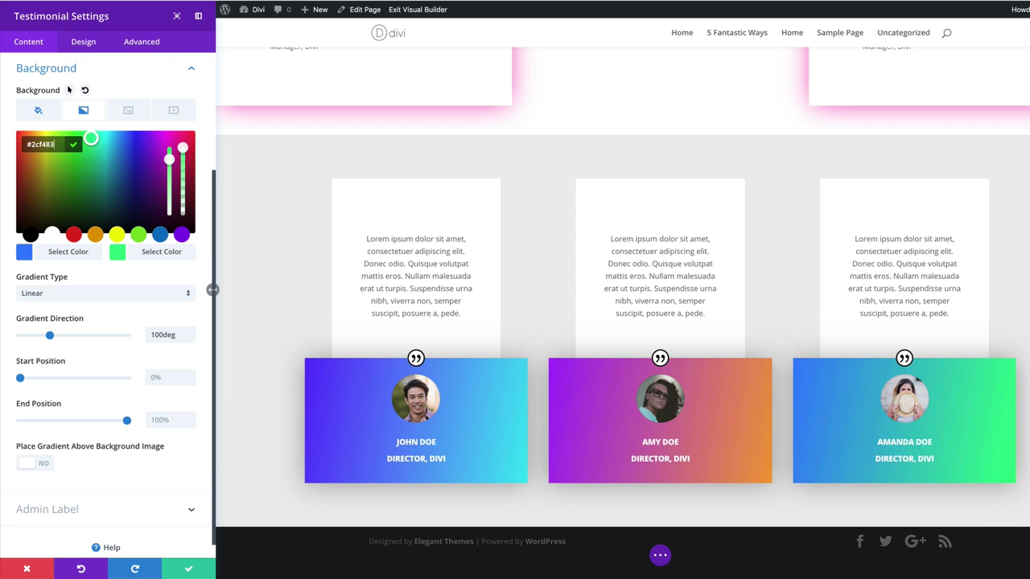
Close the third testimonial's settings, exit the Visual Builder and review the testimonial sections down the live page.
{"action": "left_click", "coordinate": [215, 290]}
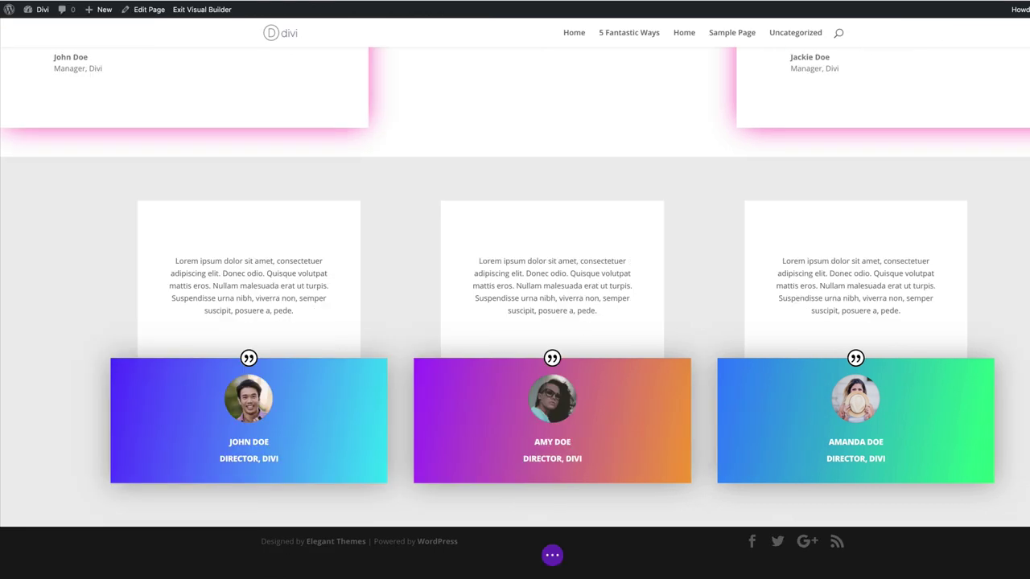
{"action": "key", "text": "t"}
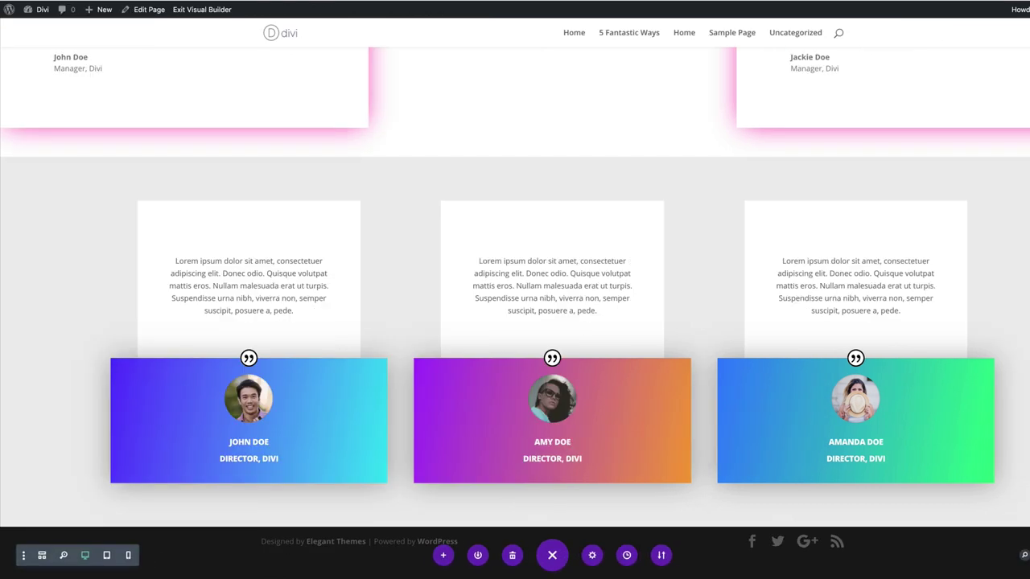
{"action": "left_click", "coordinate": [202, 9]}
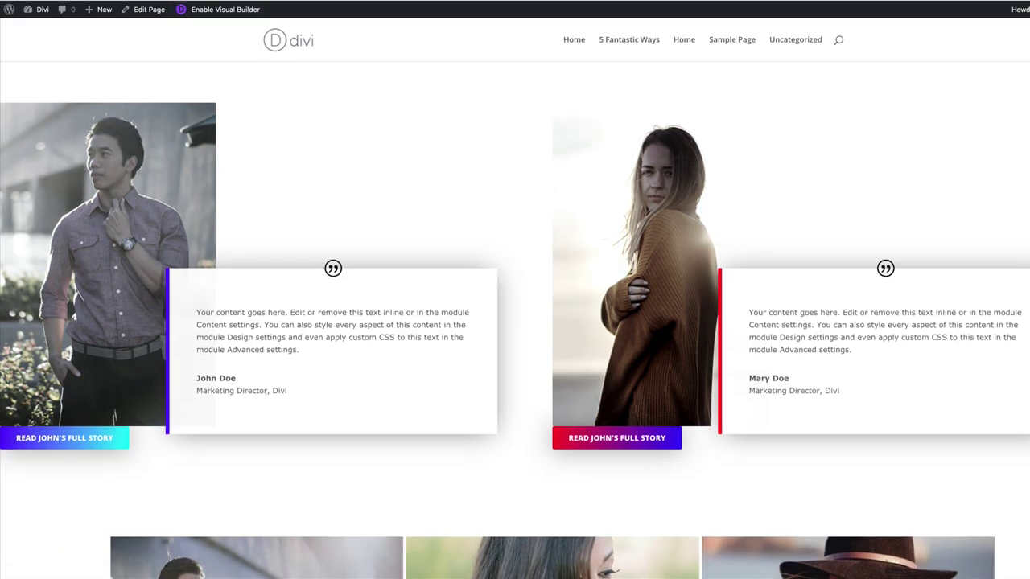
{"action": "scroll", "coordinate": [515, 322], "scroll_direction": "down", "scroll_amount": 5}
{"action": "scroll", "coordinate": [515, 322], "scroll_direction": "down", "scroll_amount": 10}
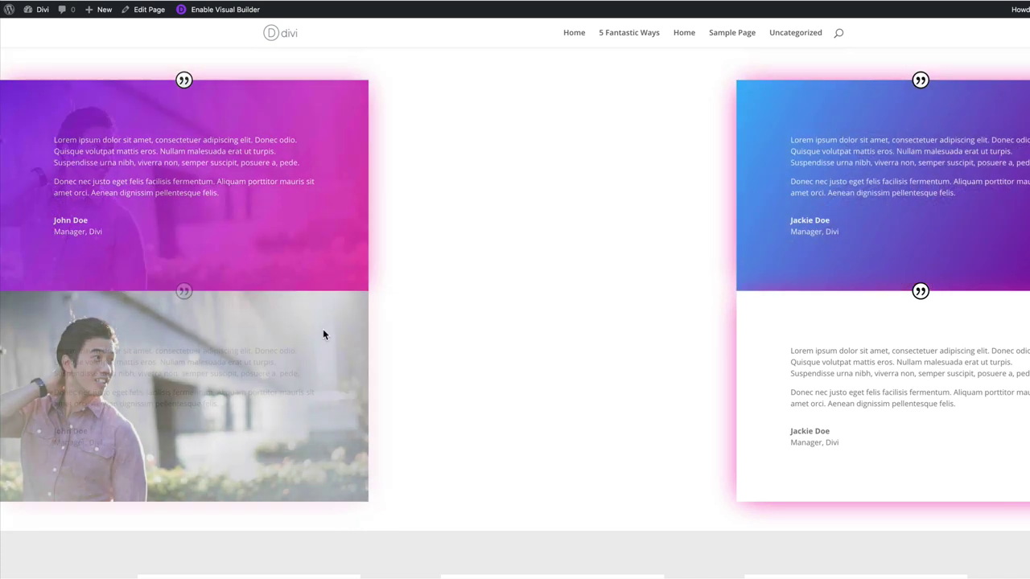
{"action": "scroll", "coordinate": [705, 523], "scroll_direction": "down", "scroll_amount": 5}
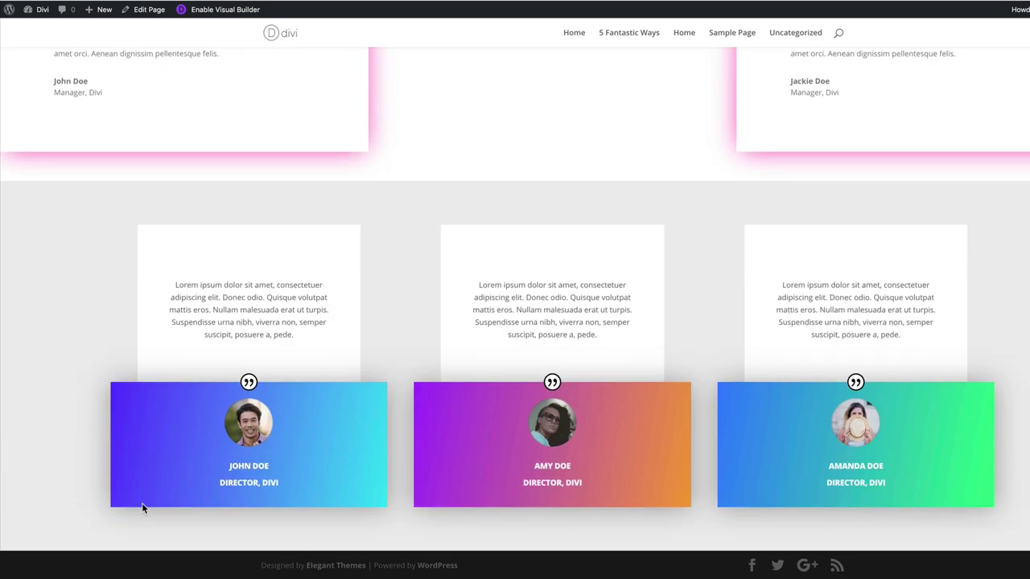